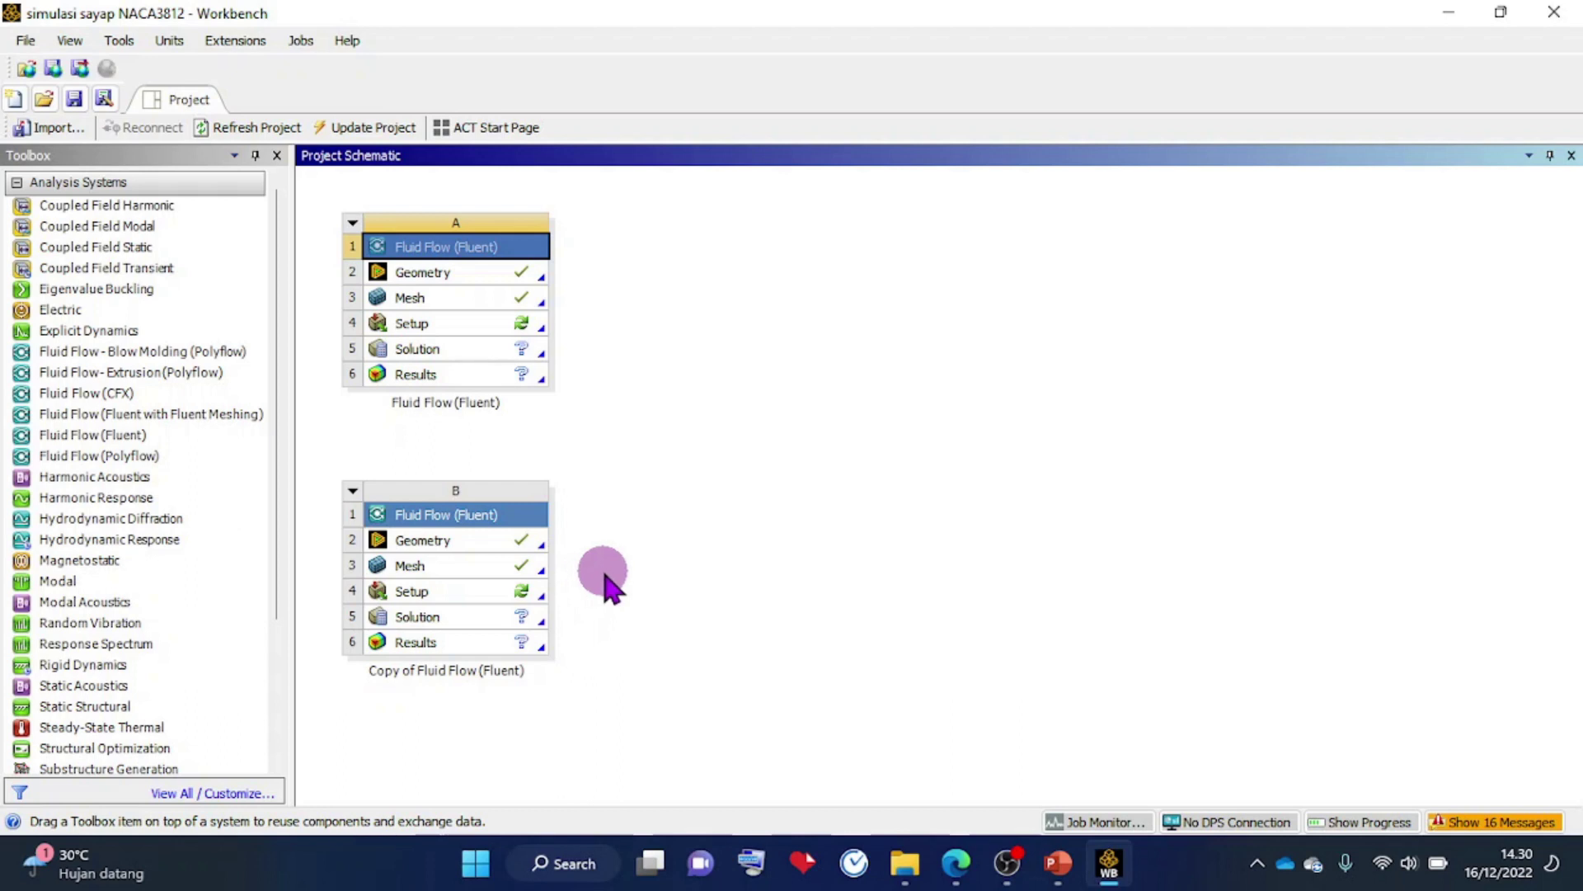
Duplicate Fluid Flow (Fluent) system A in the project schematic.
click(354, 224)
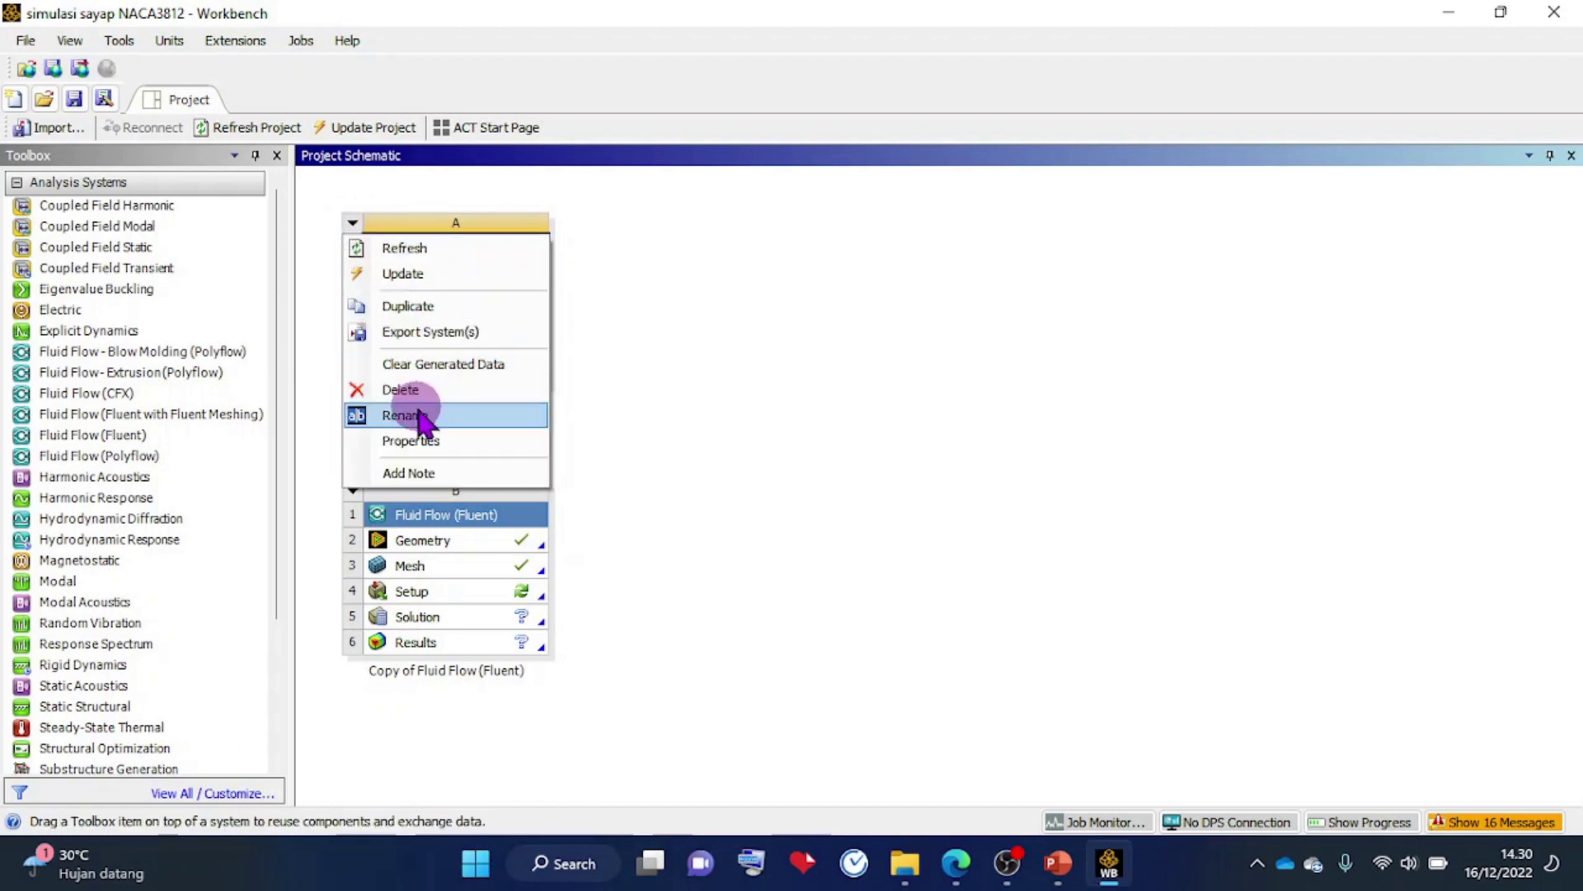
click(401, 304)
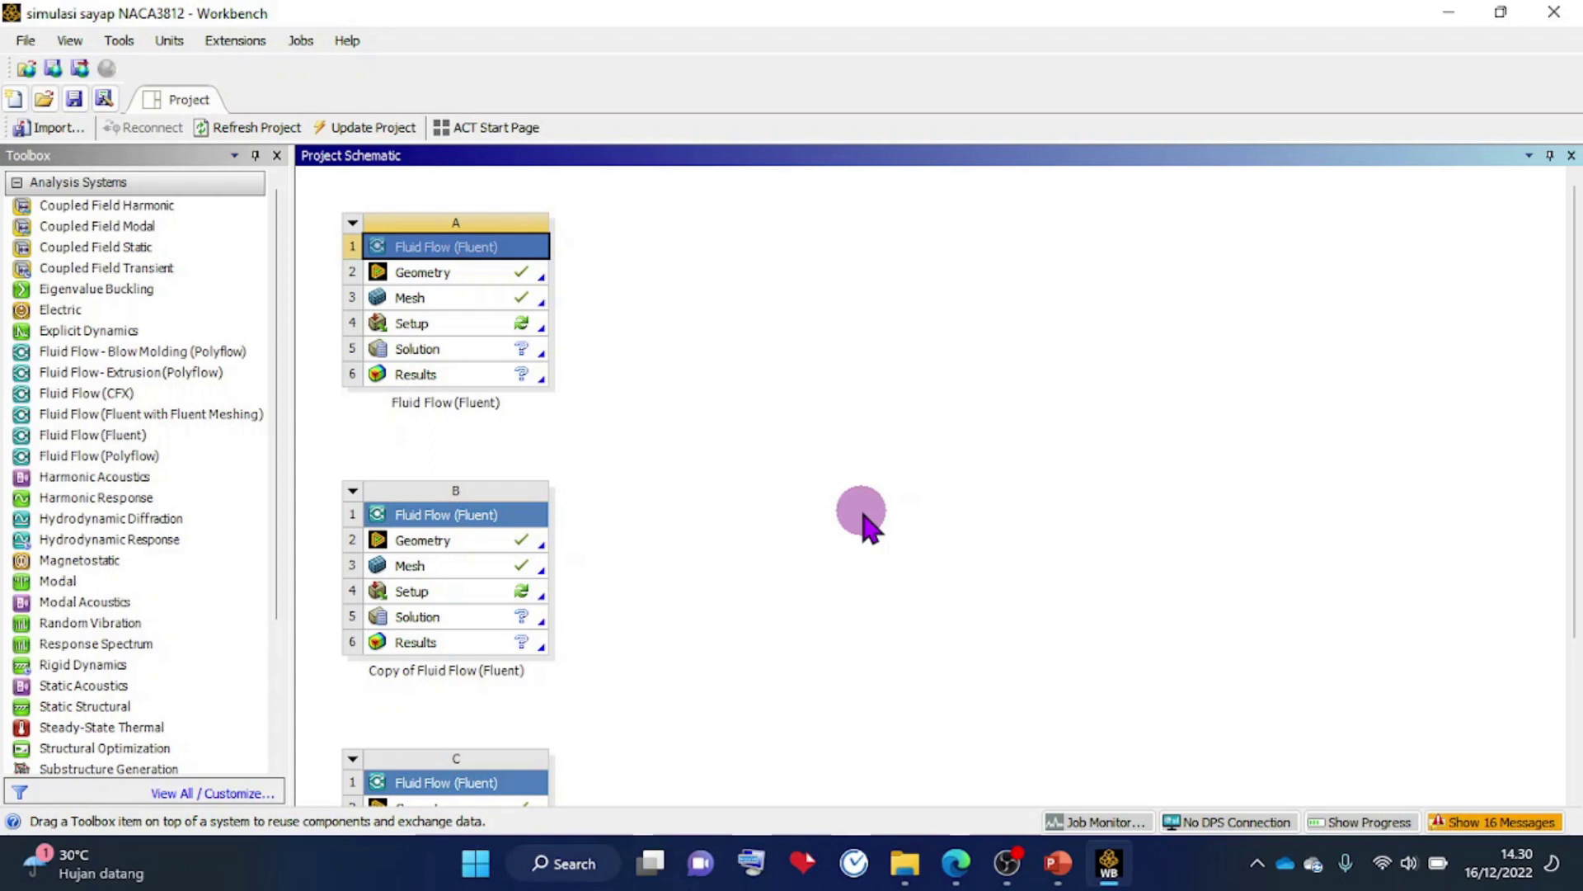
ctrl+scroll(867, 528, down, 3)
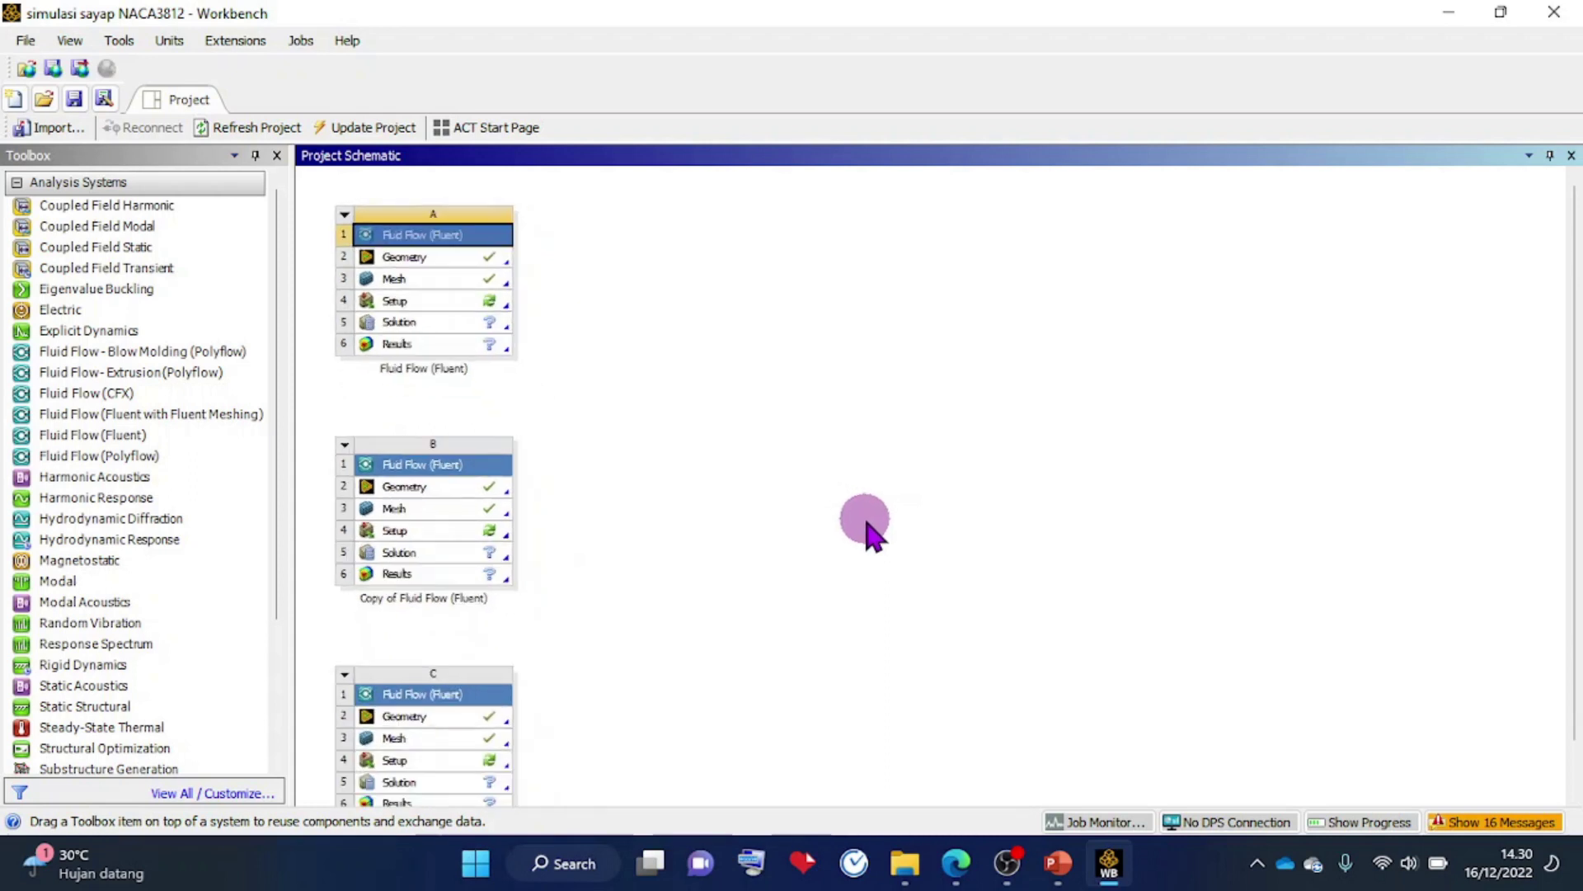
ctrl+scroll(867, 527, down, 2)
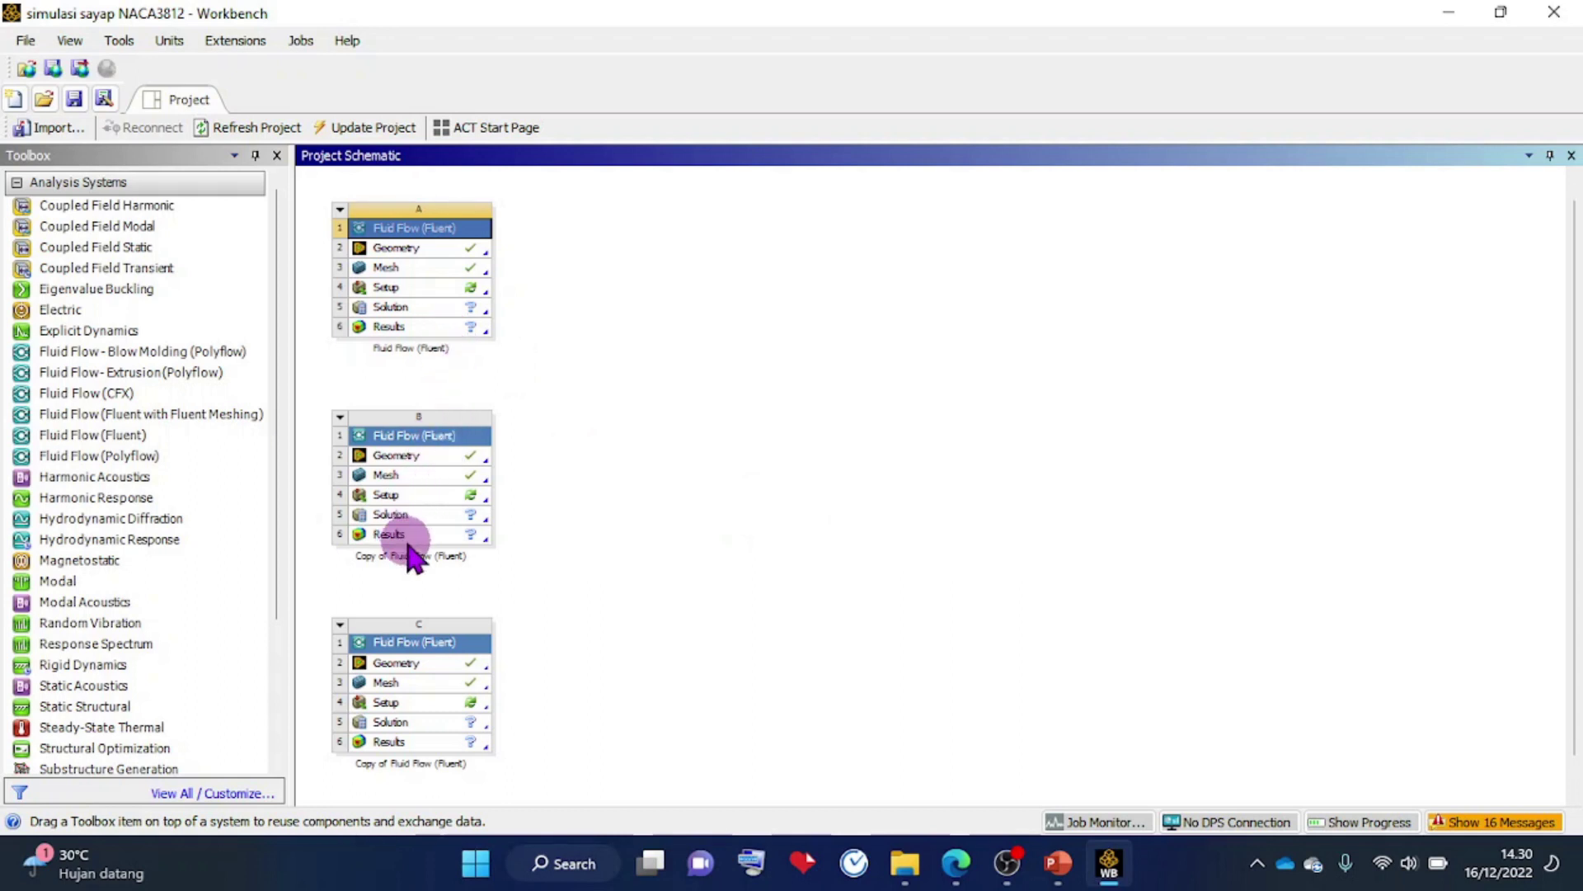
Rename Fluid Flow (Fluent) system B to "speed 10 deg 0".
ctrl+scroll(412, 557, up, 3)
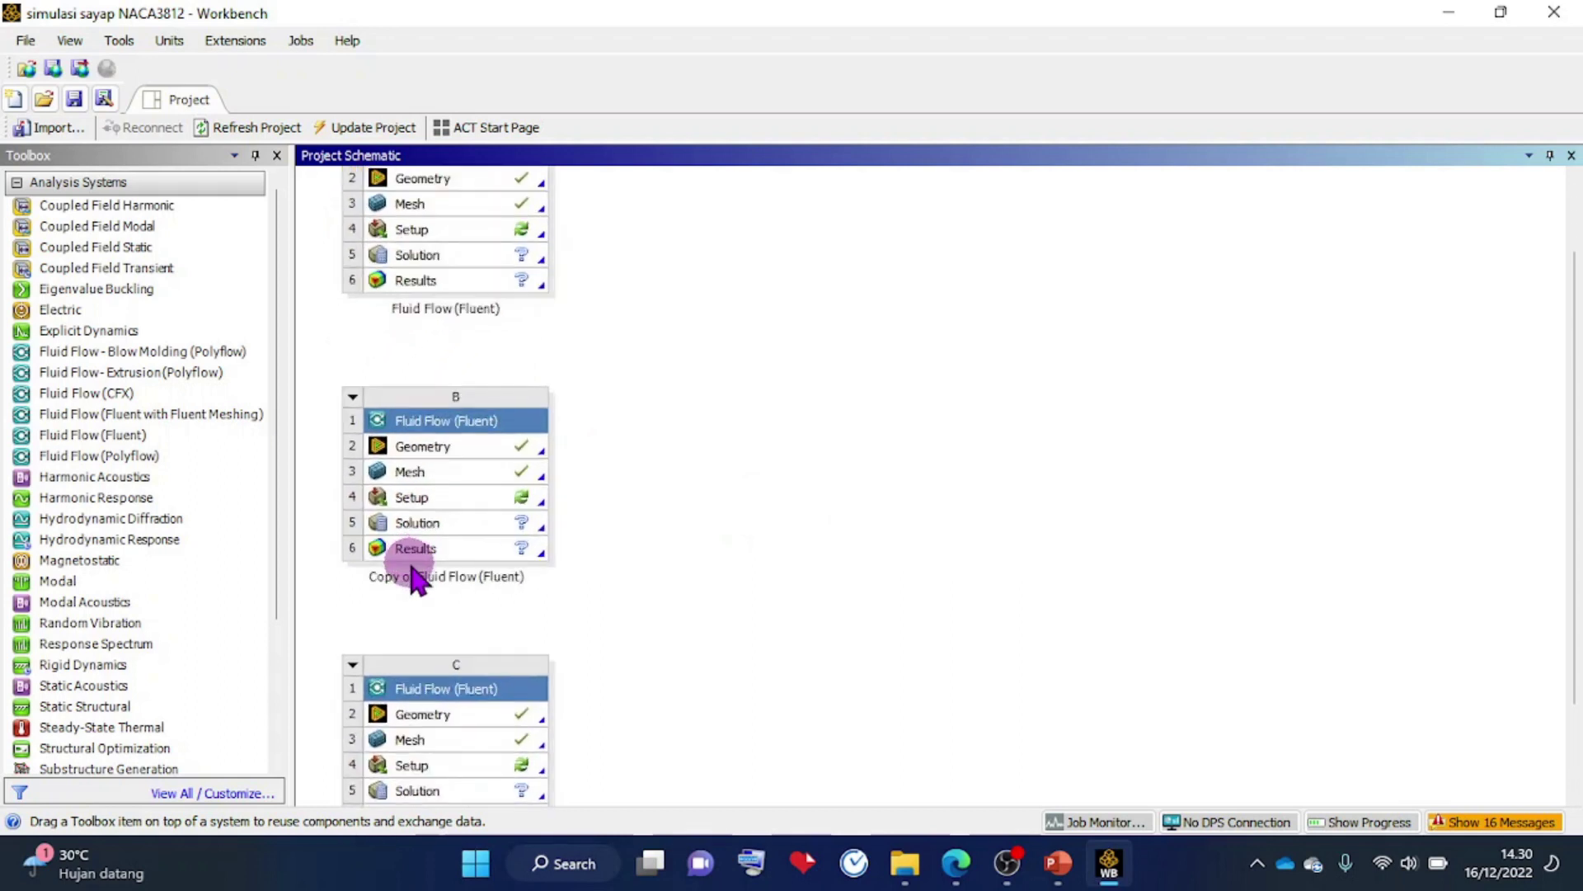
click(352, 396)
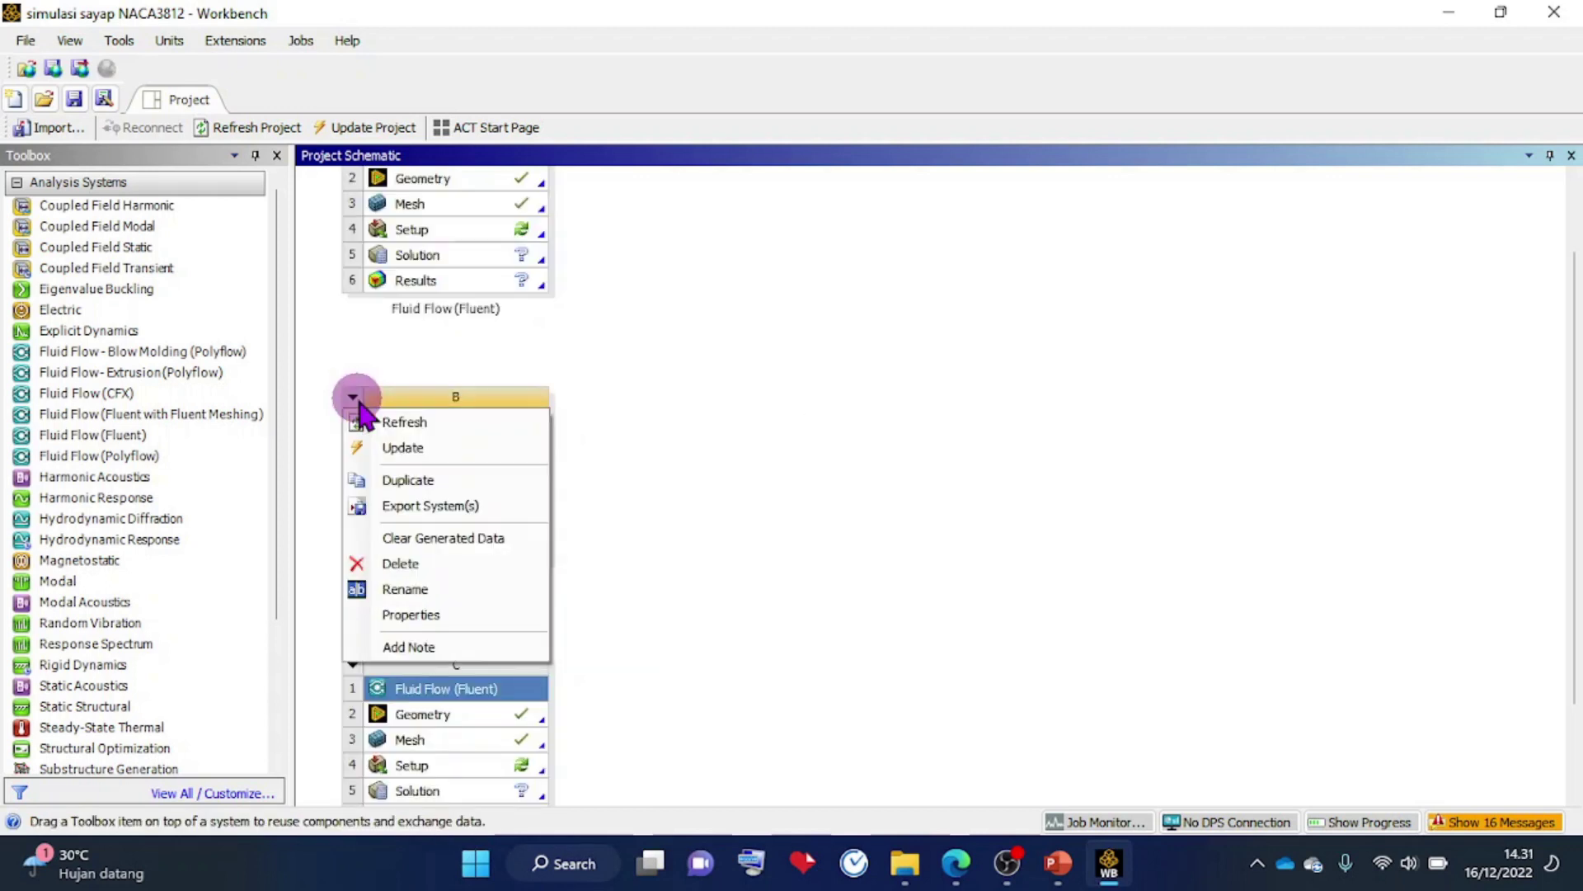
click(404, 589)
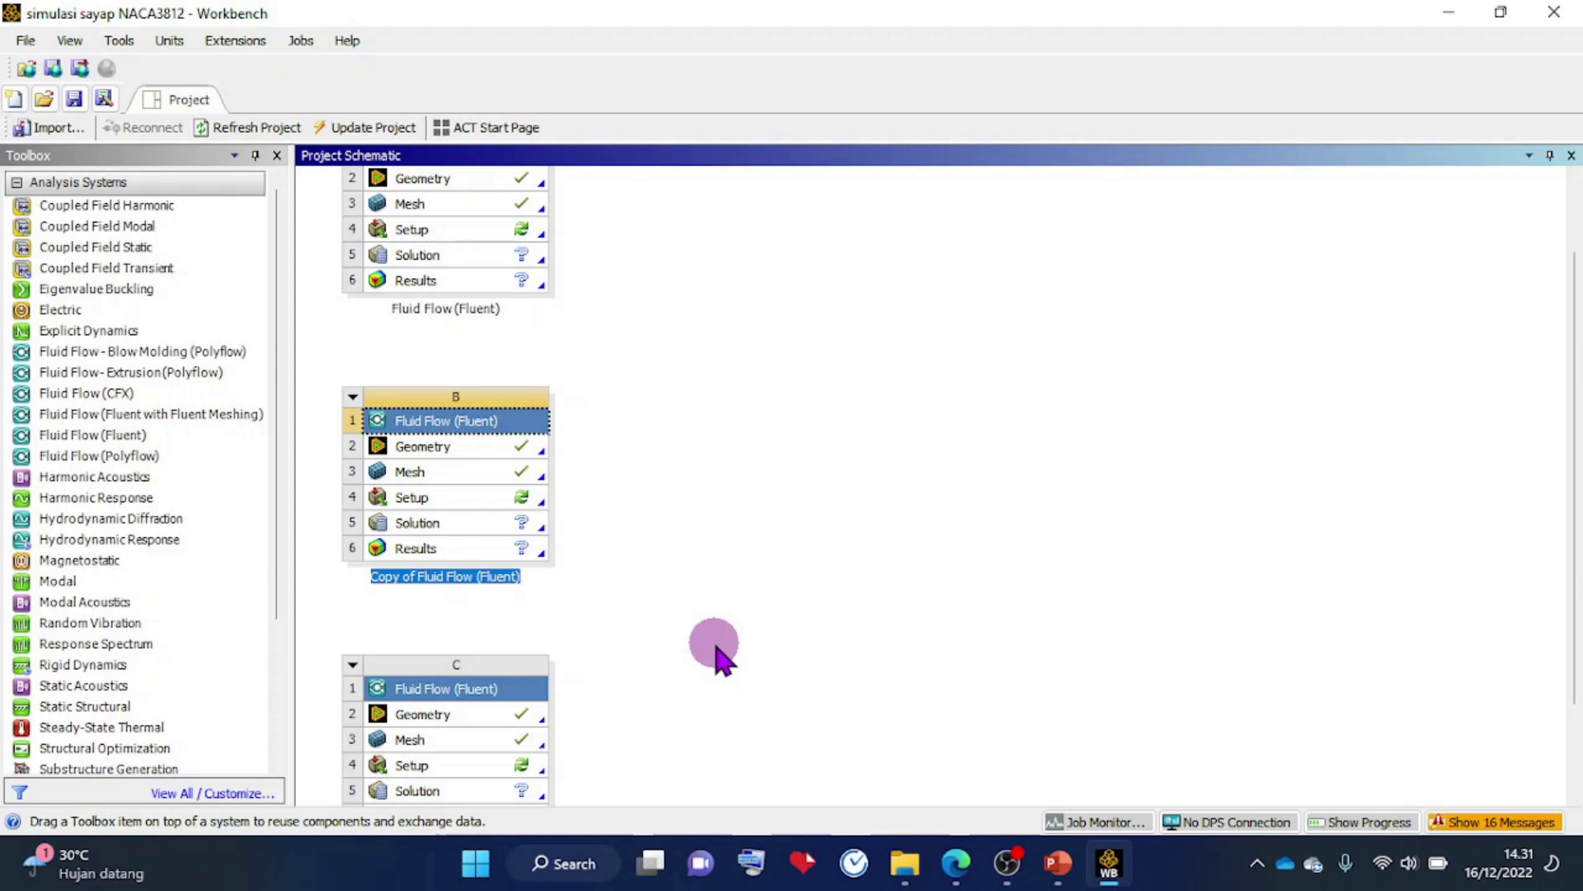
text(speed 10 deg)
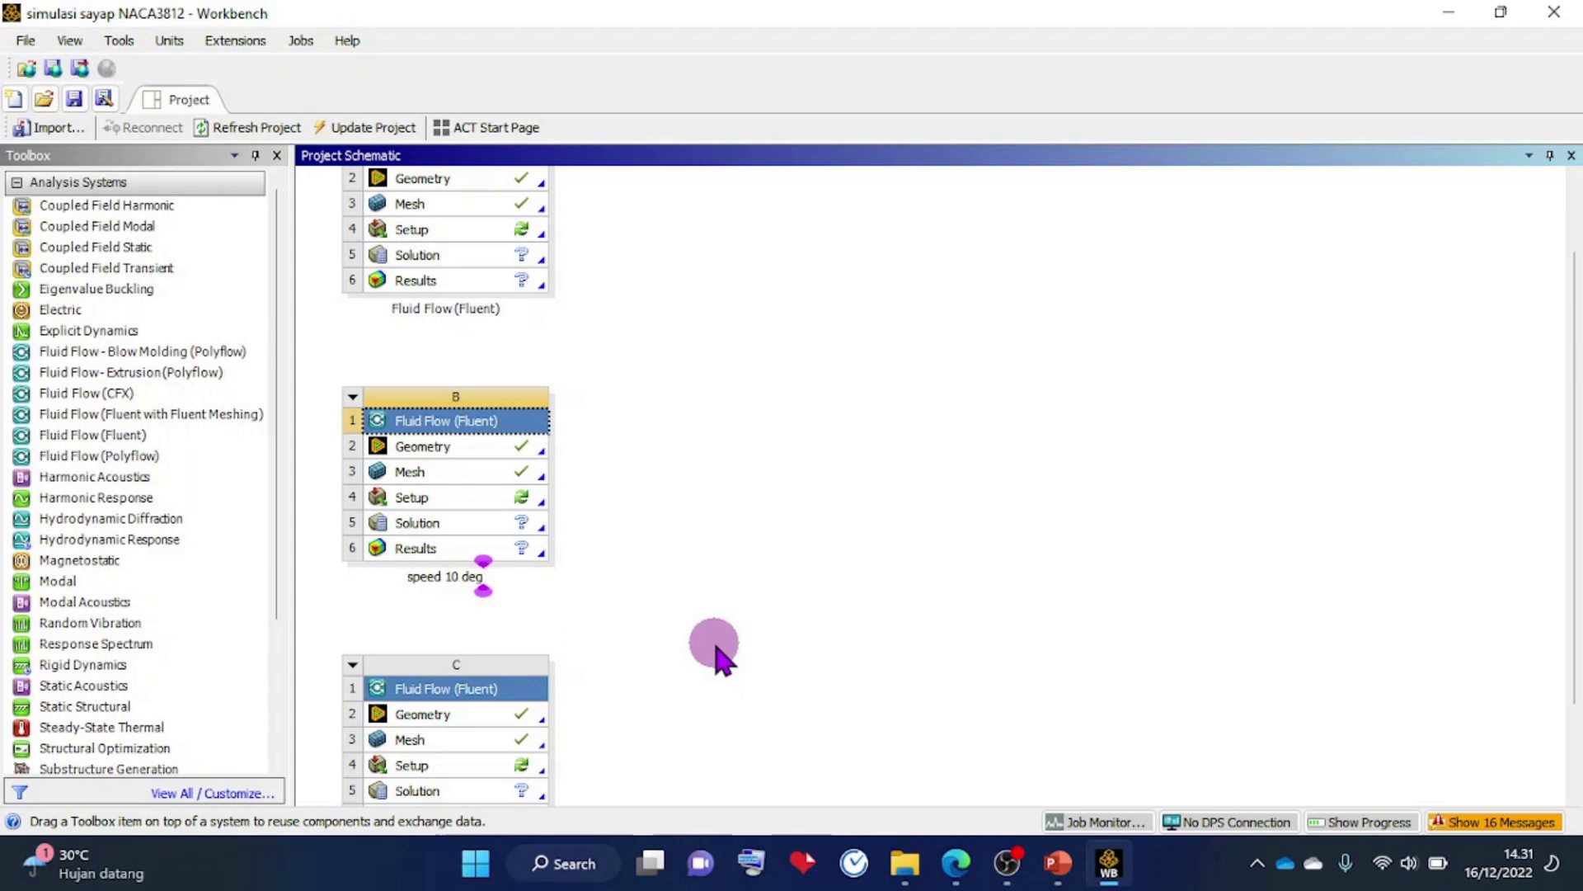
text( 0)
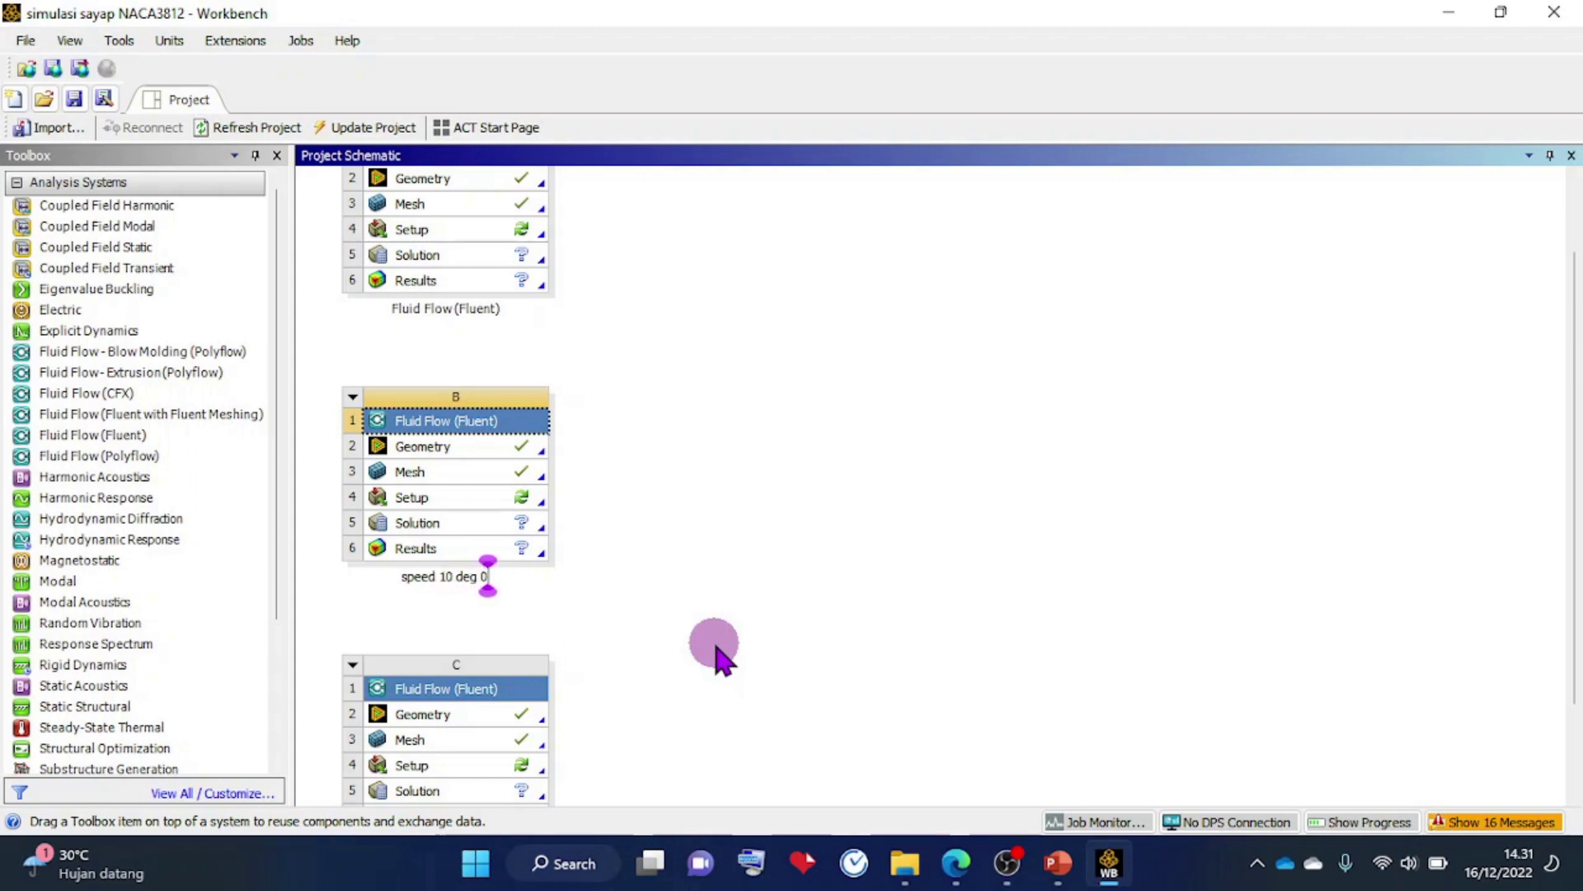
click(715, 656)
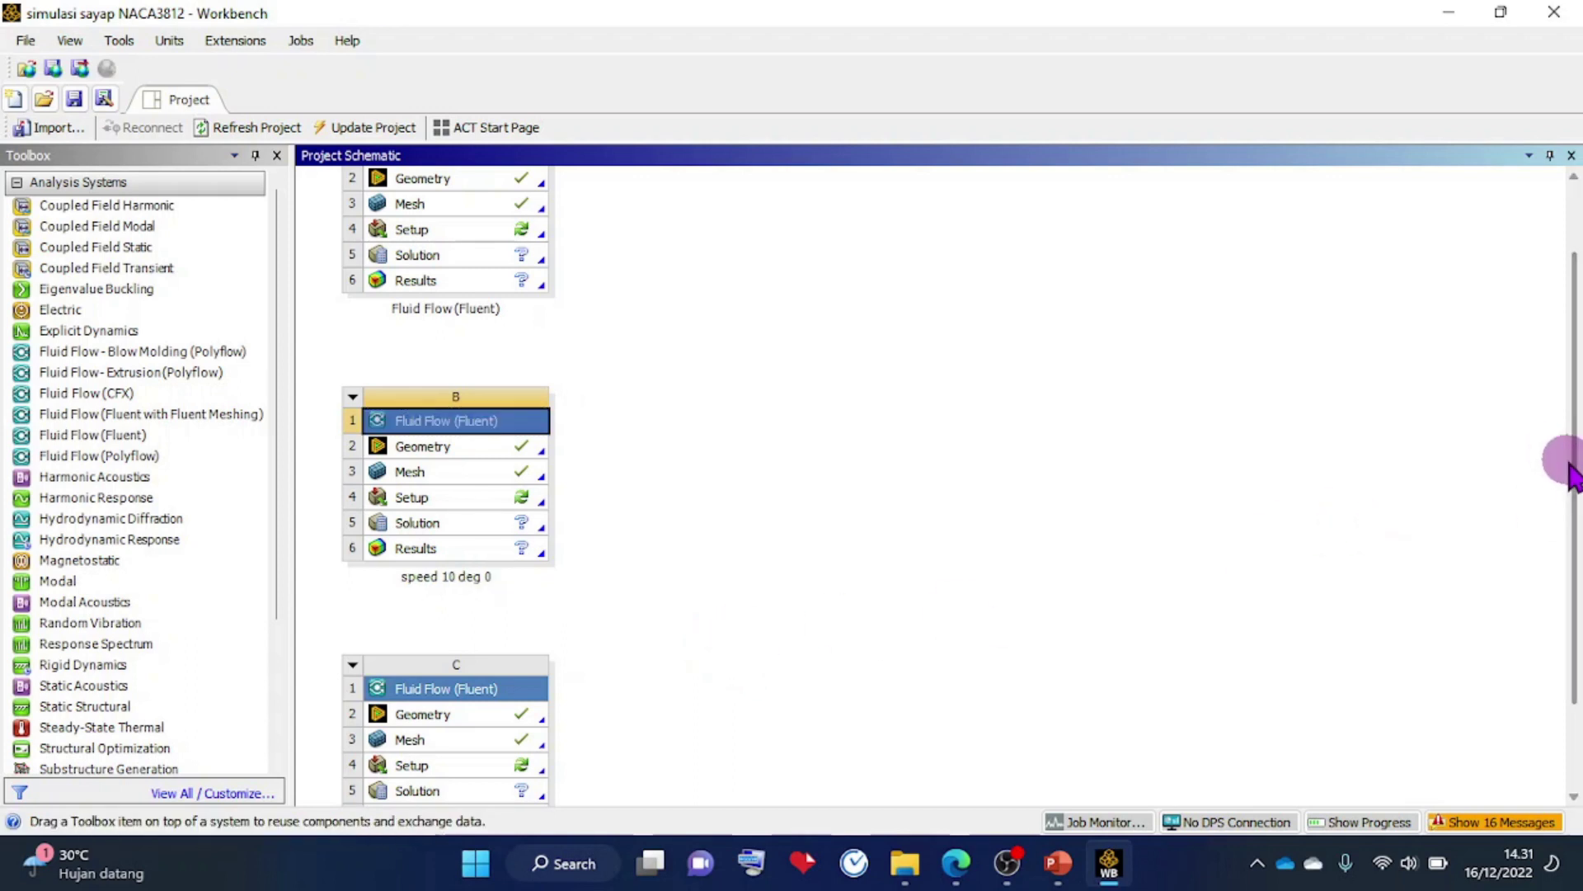
Rename Fluid Flow (Fluent) system C to "velocity 10 deg +5".
drag(1572, 459, 1571, 583)
scroll(1033, 574, up, 1)
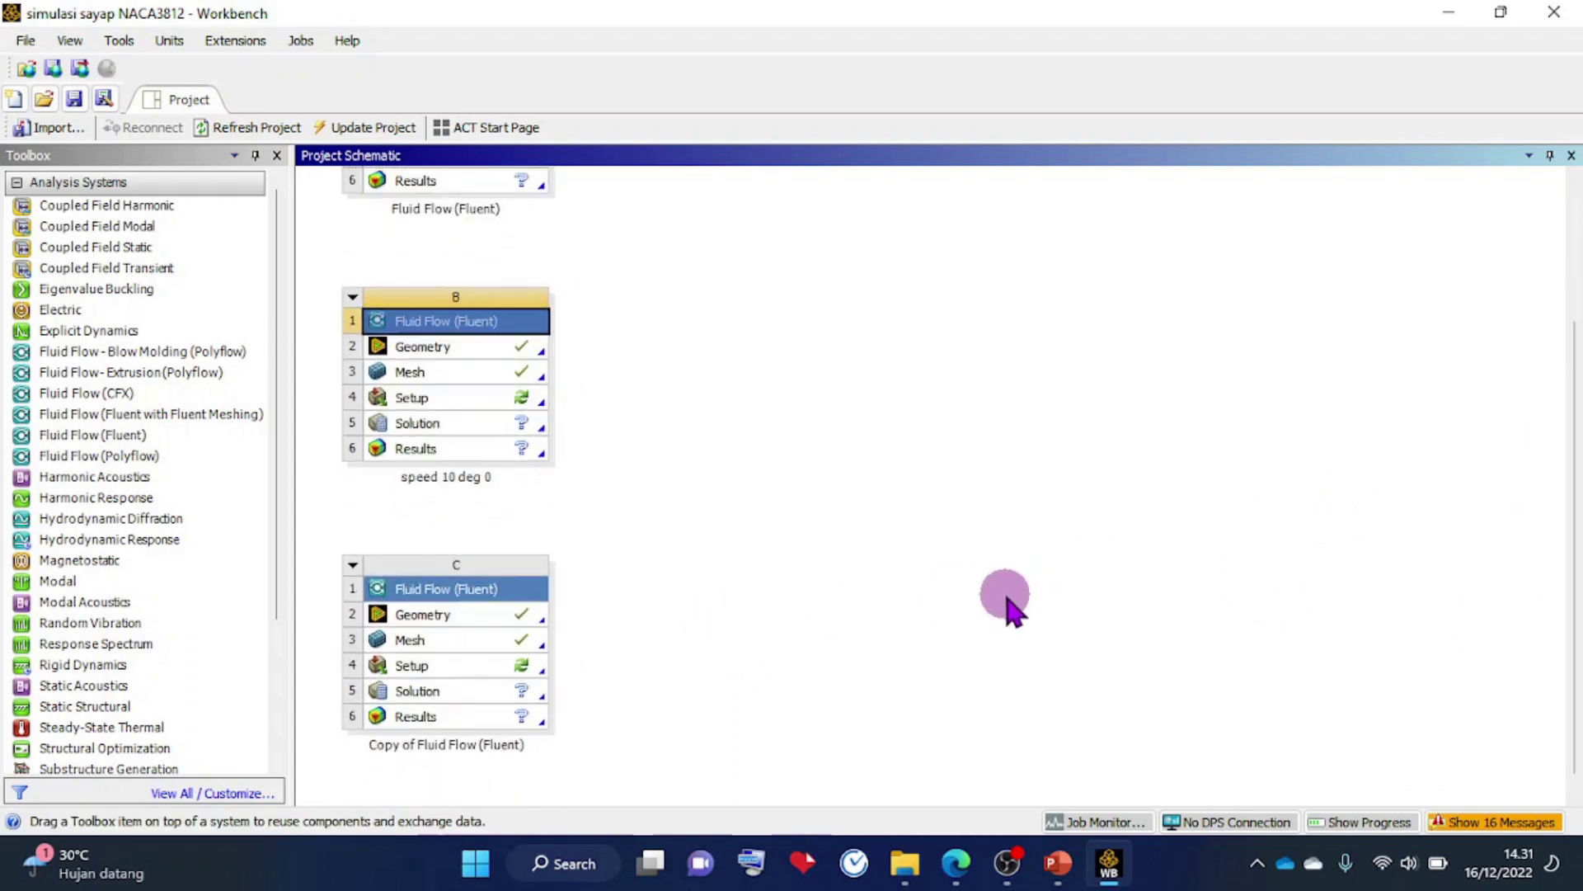
click(353, 569)
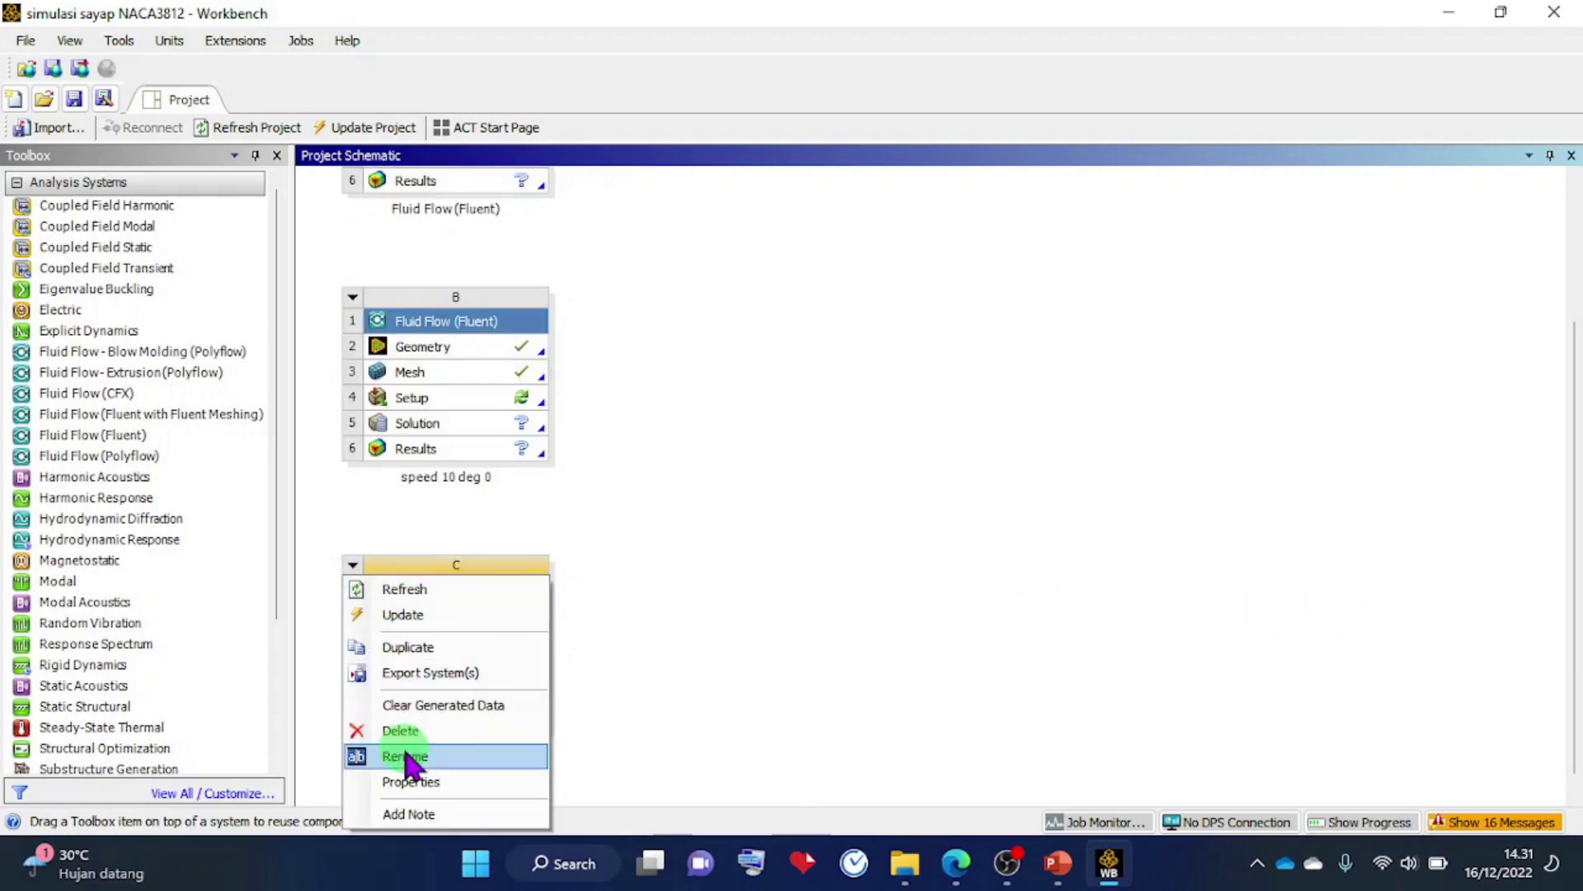
click(405, 756)
text(speed)
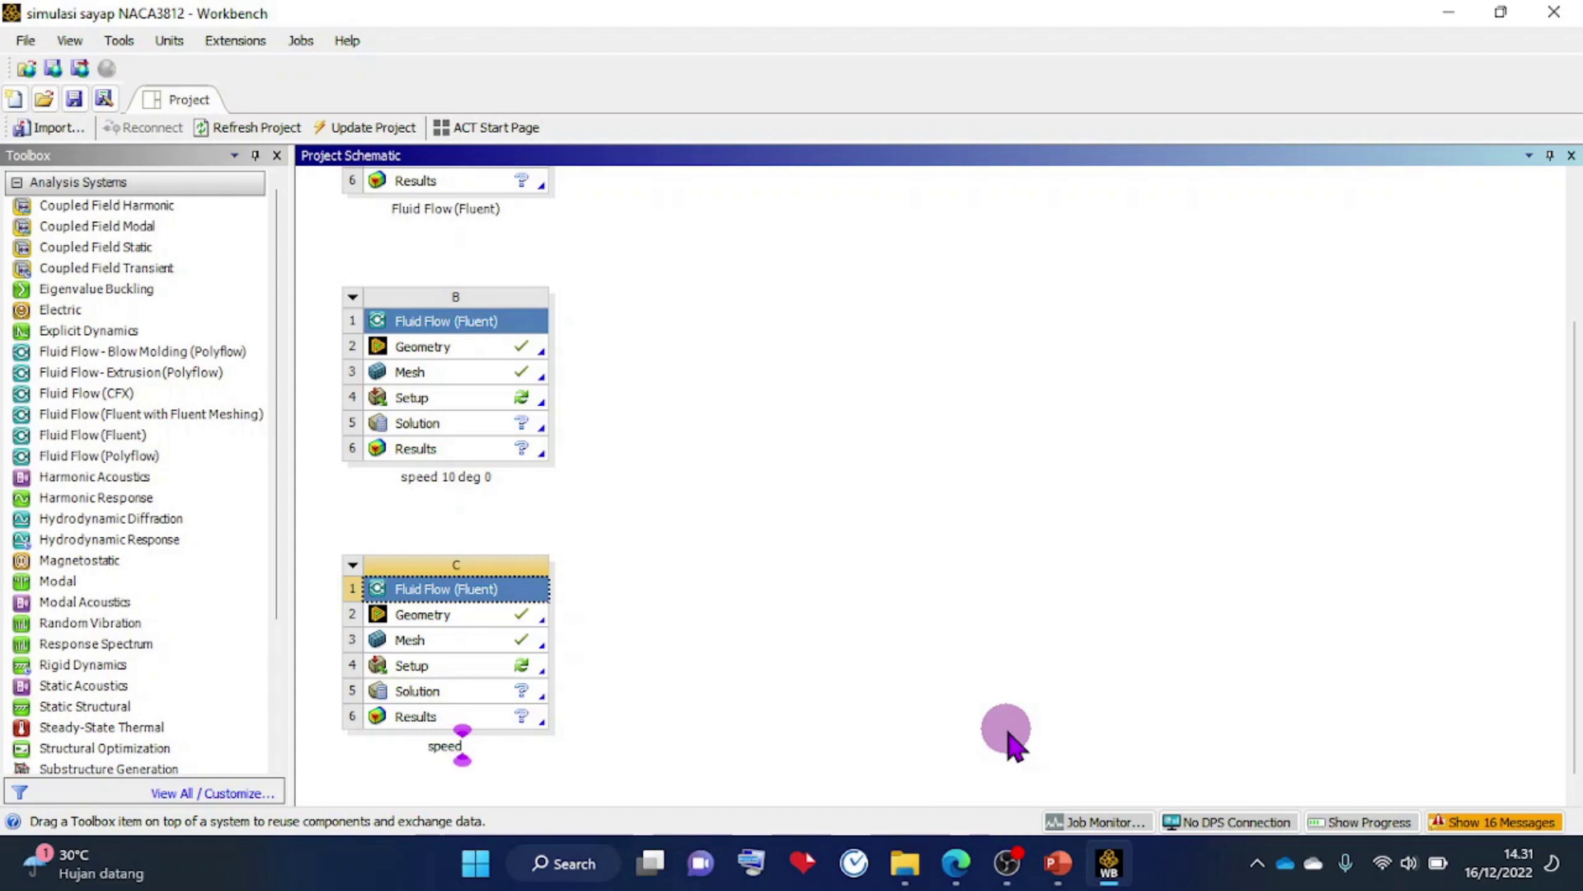
key(BackSpace)
key(BackSpace)
key(BackSpace)
key(BackSpace)
key(BackSpace)
key(BackSpace)
text(velocity 10 deg)
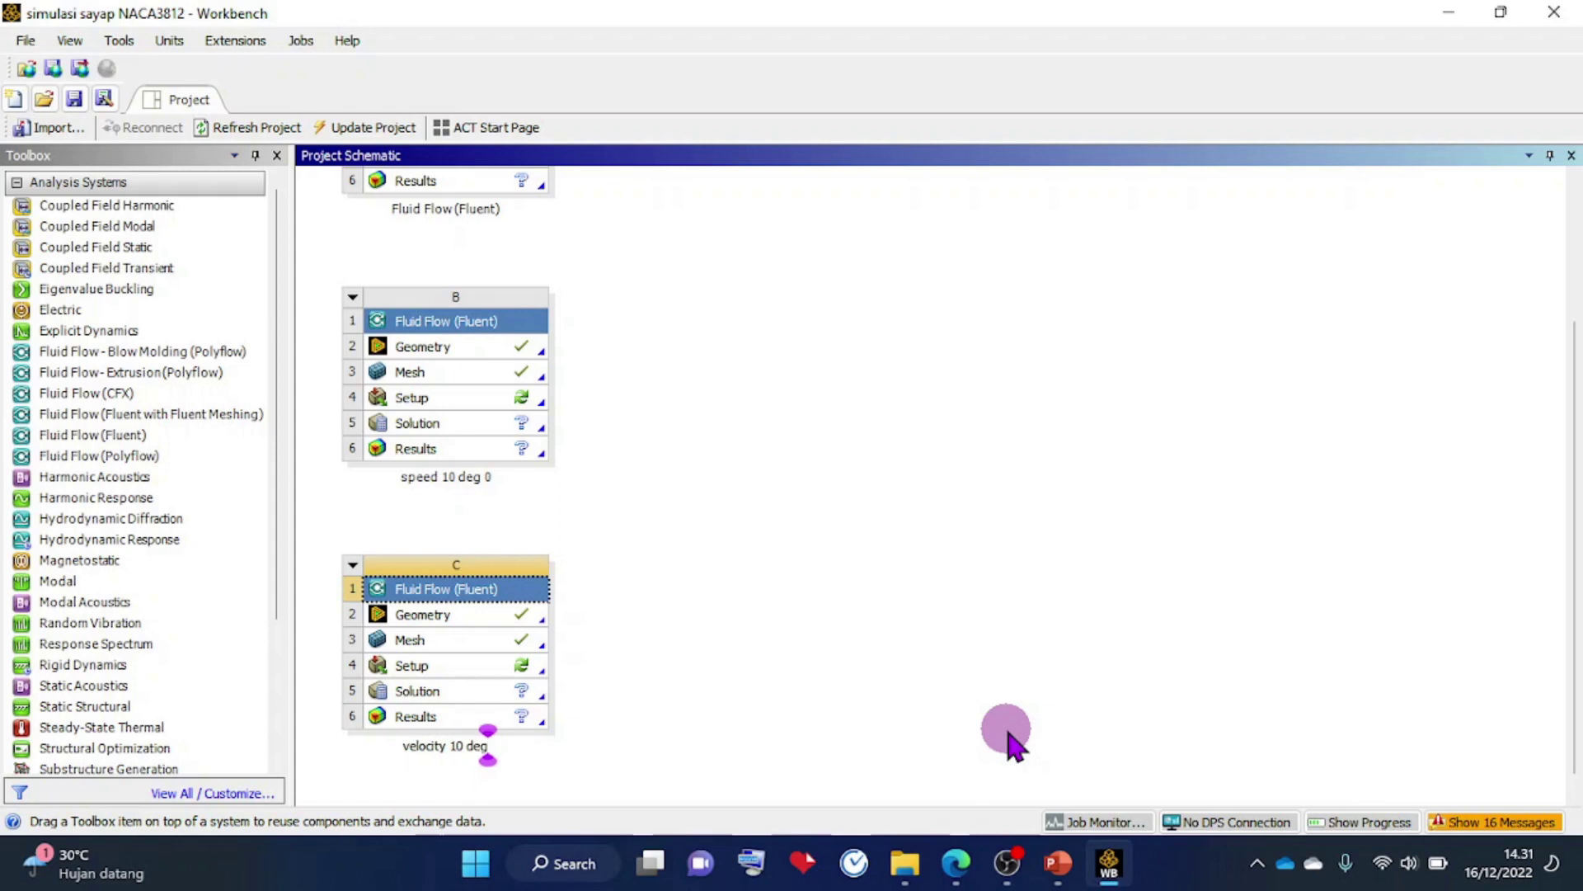
text( +5)
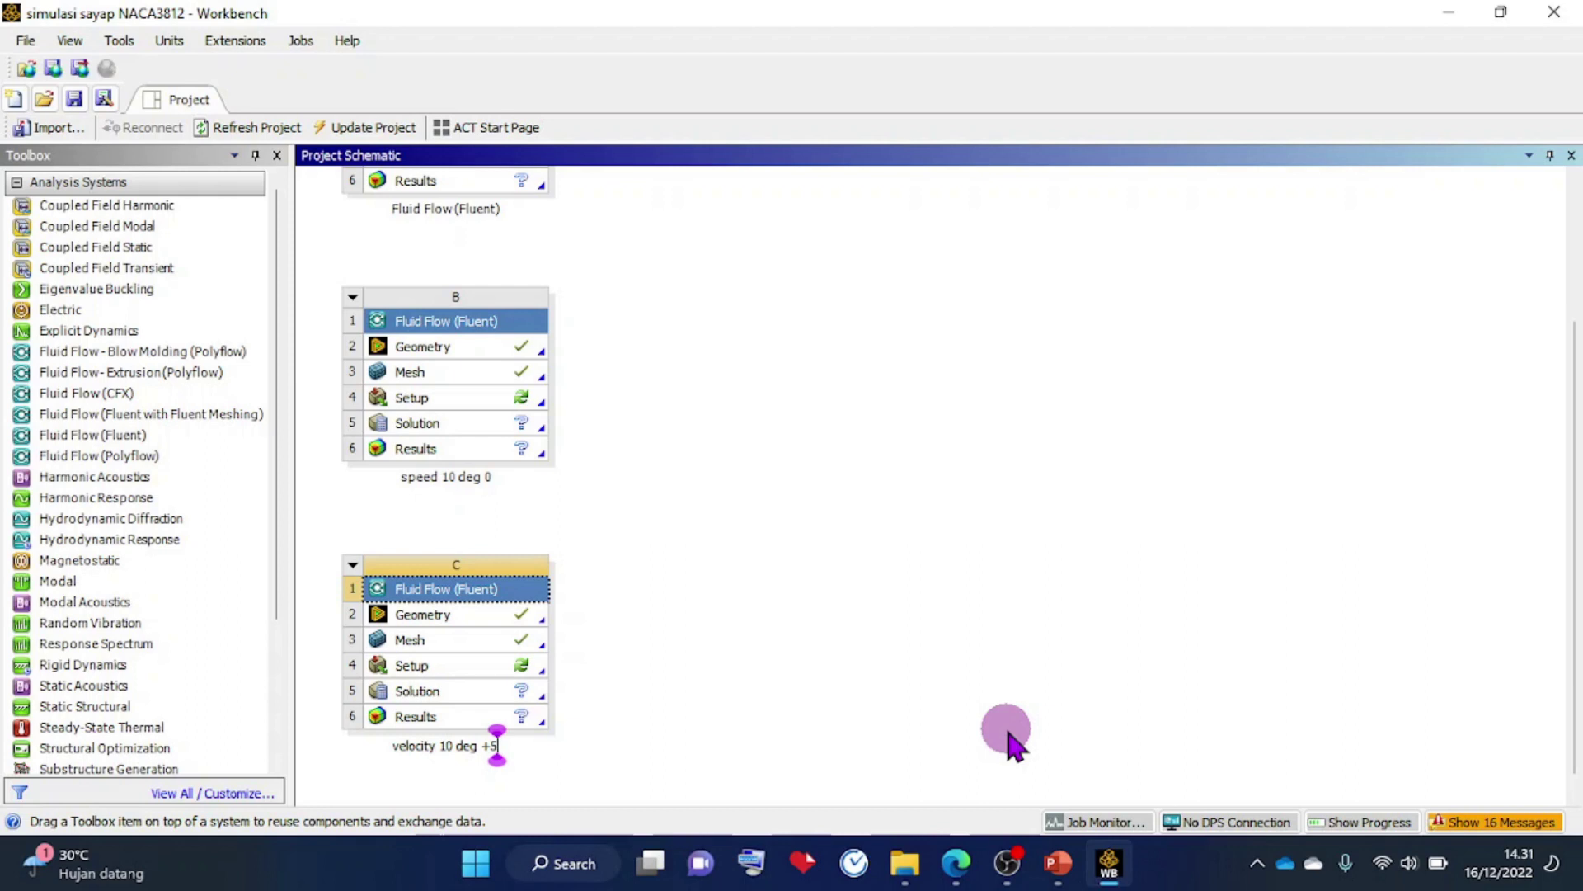
key(Return)
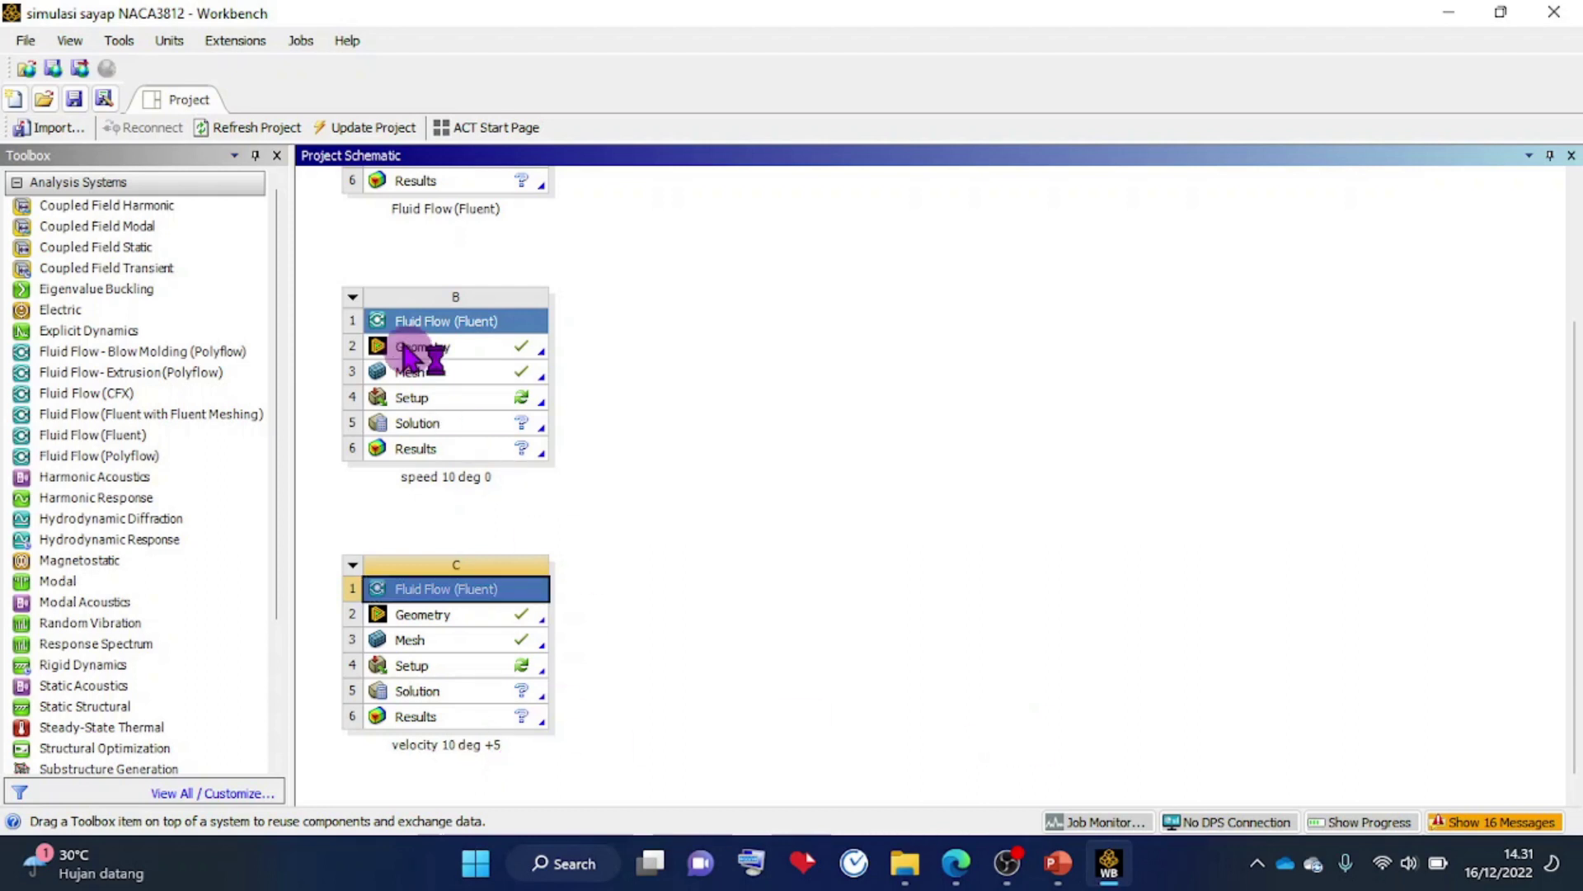
Replace "speed" with "velocity" in system B's name so that it reads "velocity 10 deg 0".
right_click(343, 302)
click(412, 491)
text(speed 10 deg 0)
key(Return)
key(BackSpace)
key(BackSpace)
key(BackSpace)
key(BackSpace)
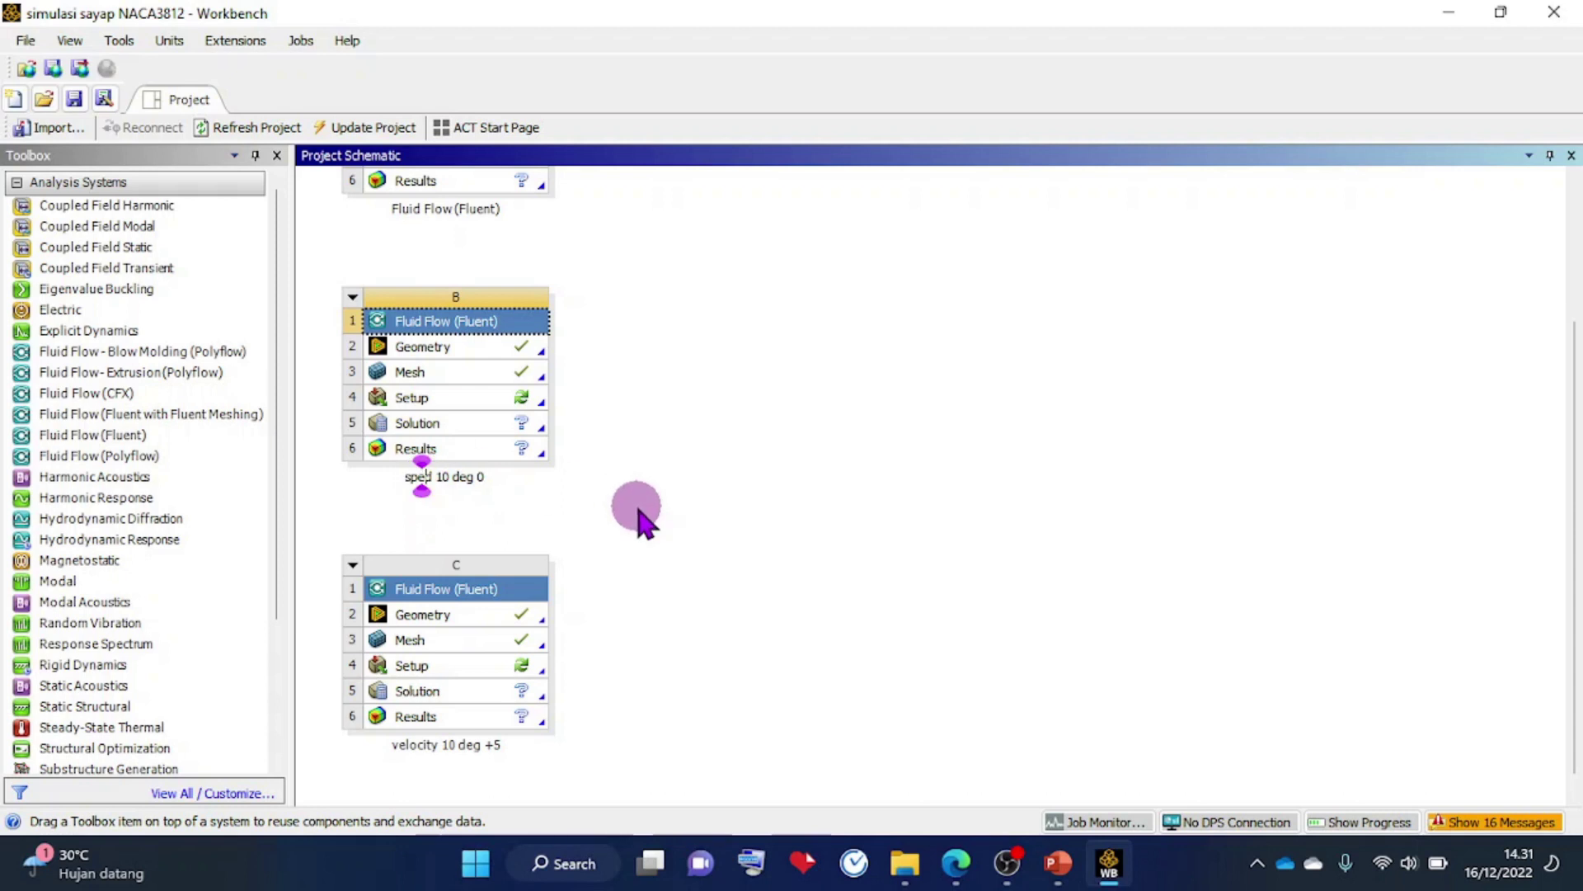
key(BackSpace)
text(velocity)
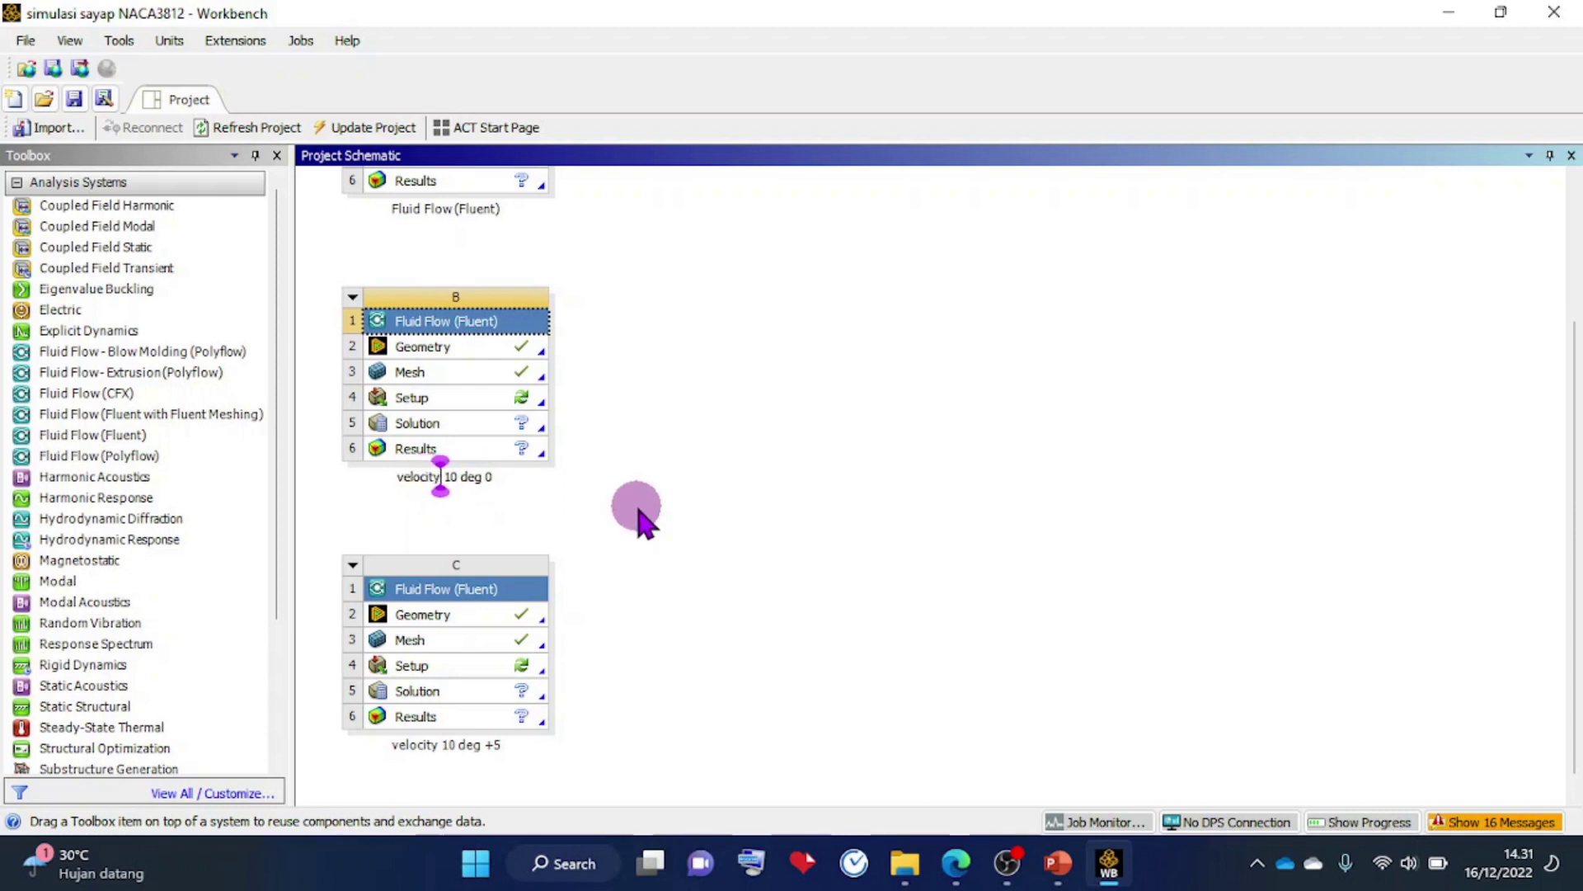
key(Return)
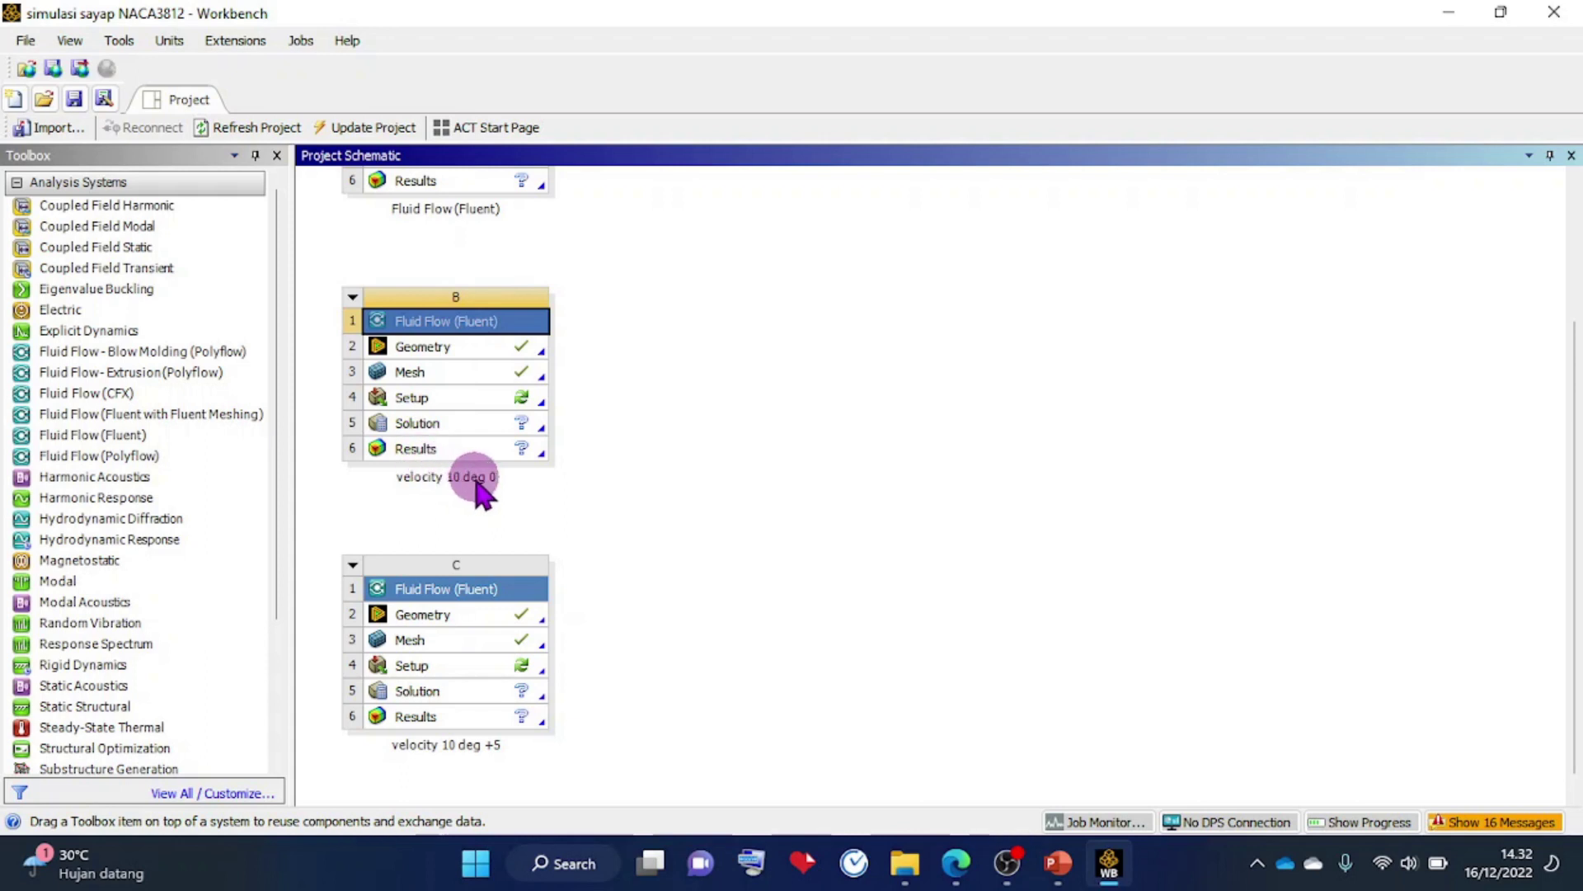
Open the Setup cell of system B "velocity 10 deg 0" for editing.
click(477, 400)
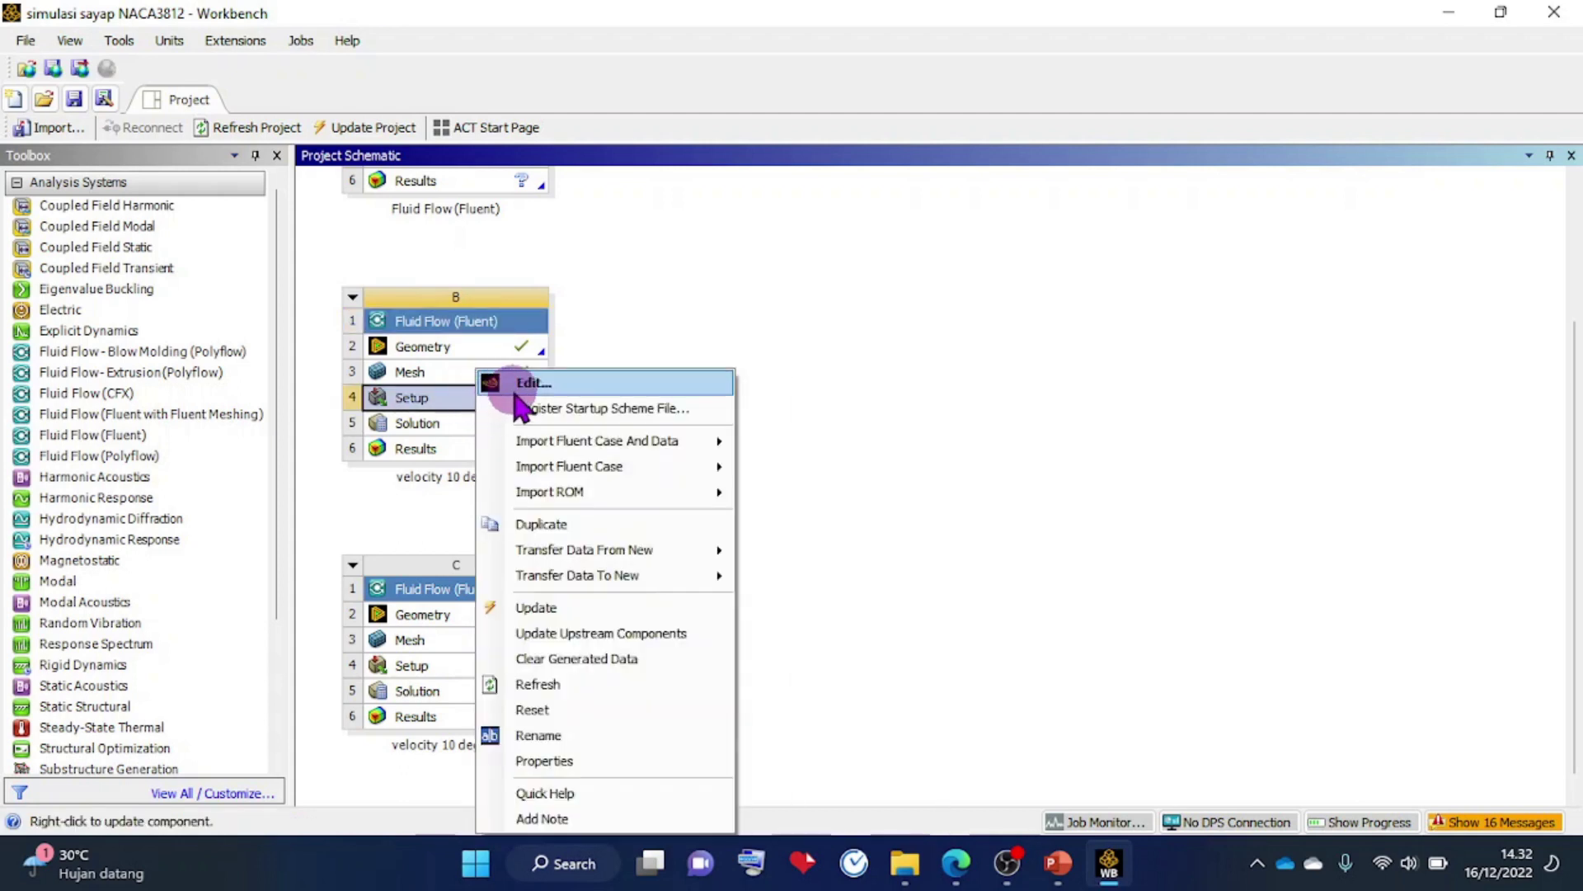
click(544, 382)
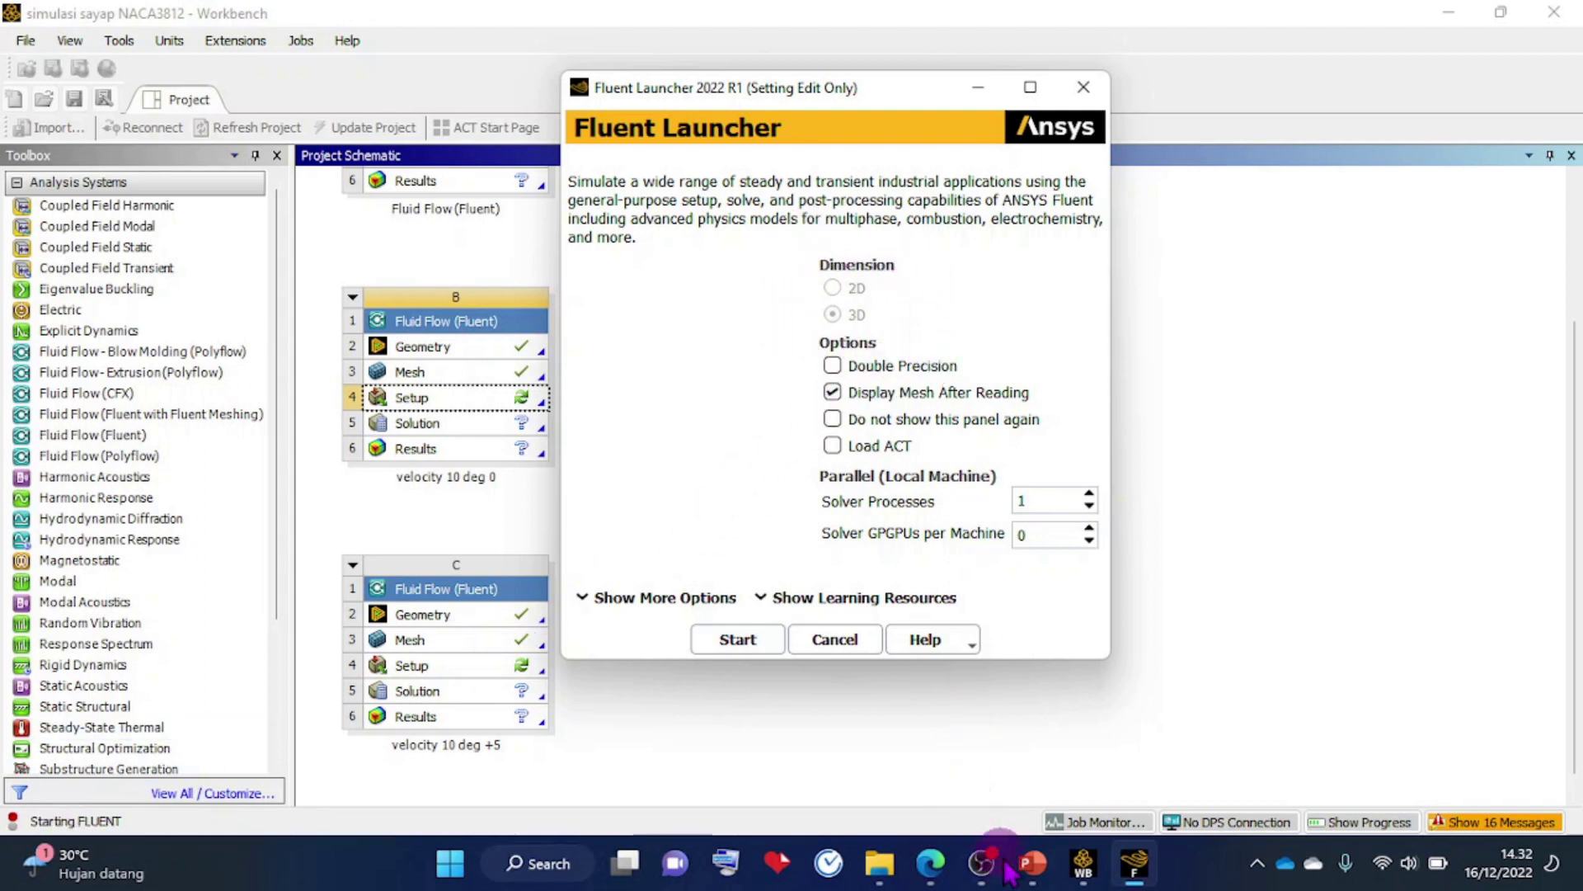
Switch to the PowerPoint presentation and examine the launcher settings in the Setting Solver table on slide 6.
click(1033, 863)
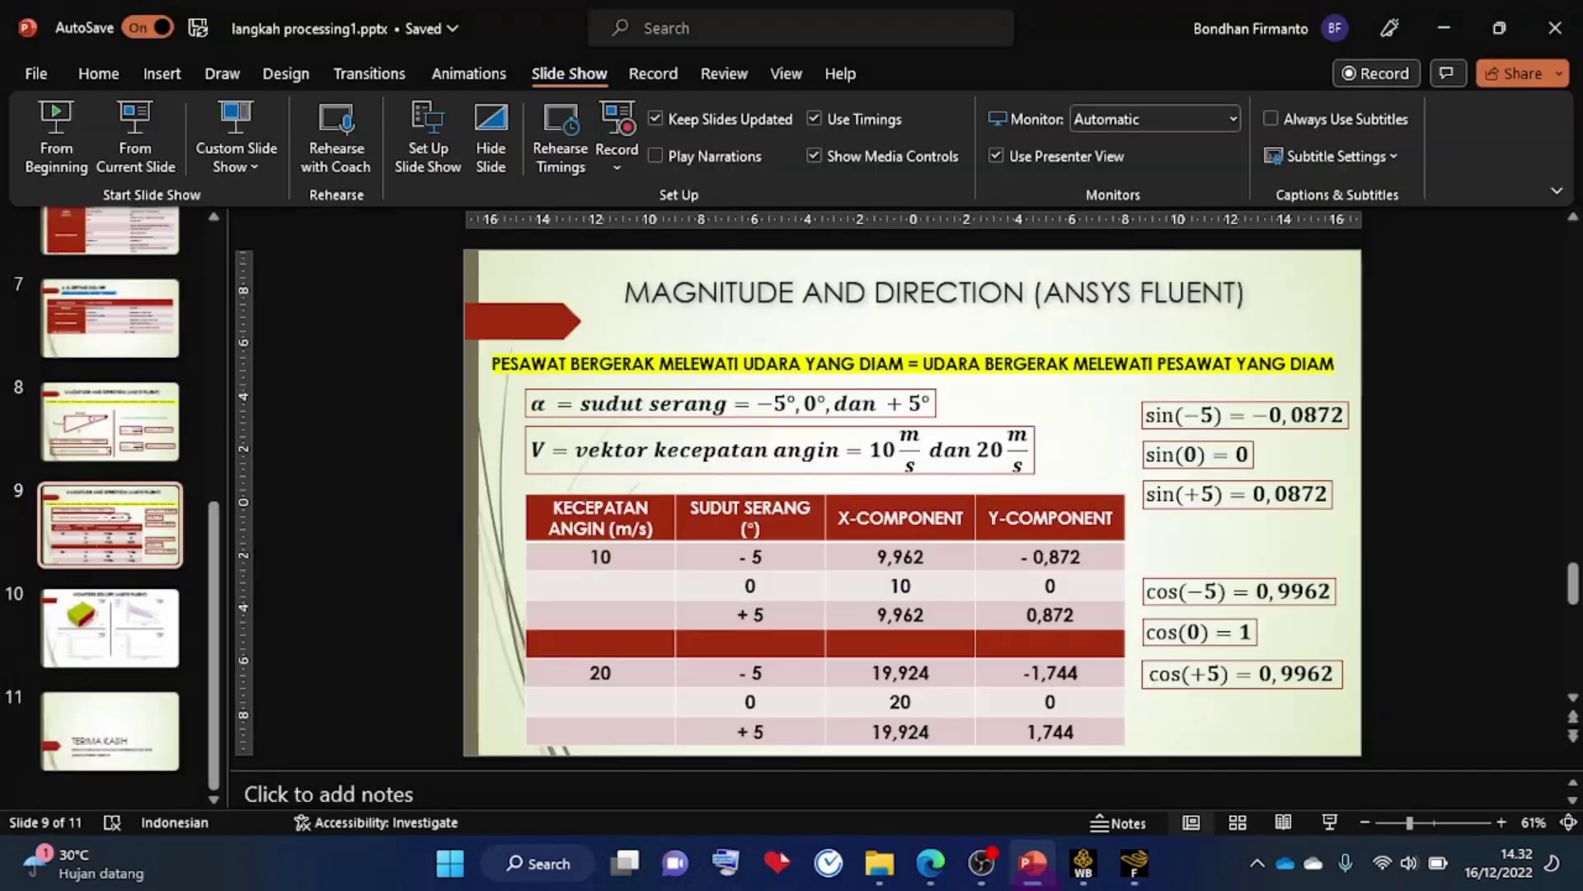
scroll(103, 330, up, 1)
click(98, 326)
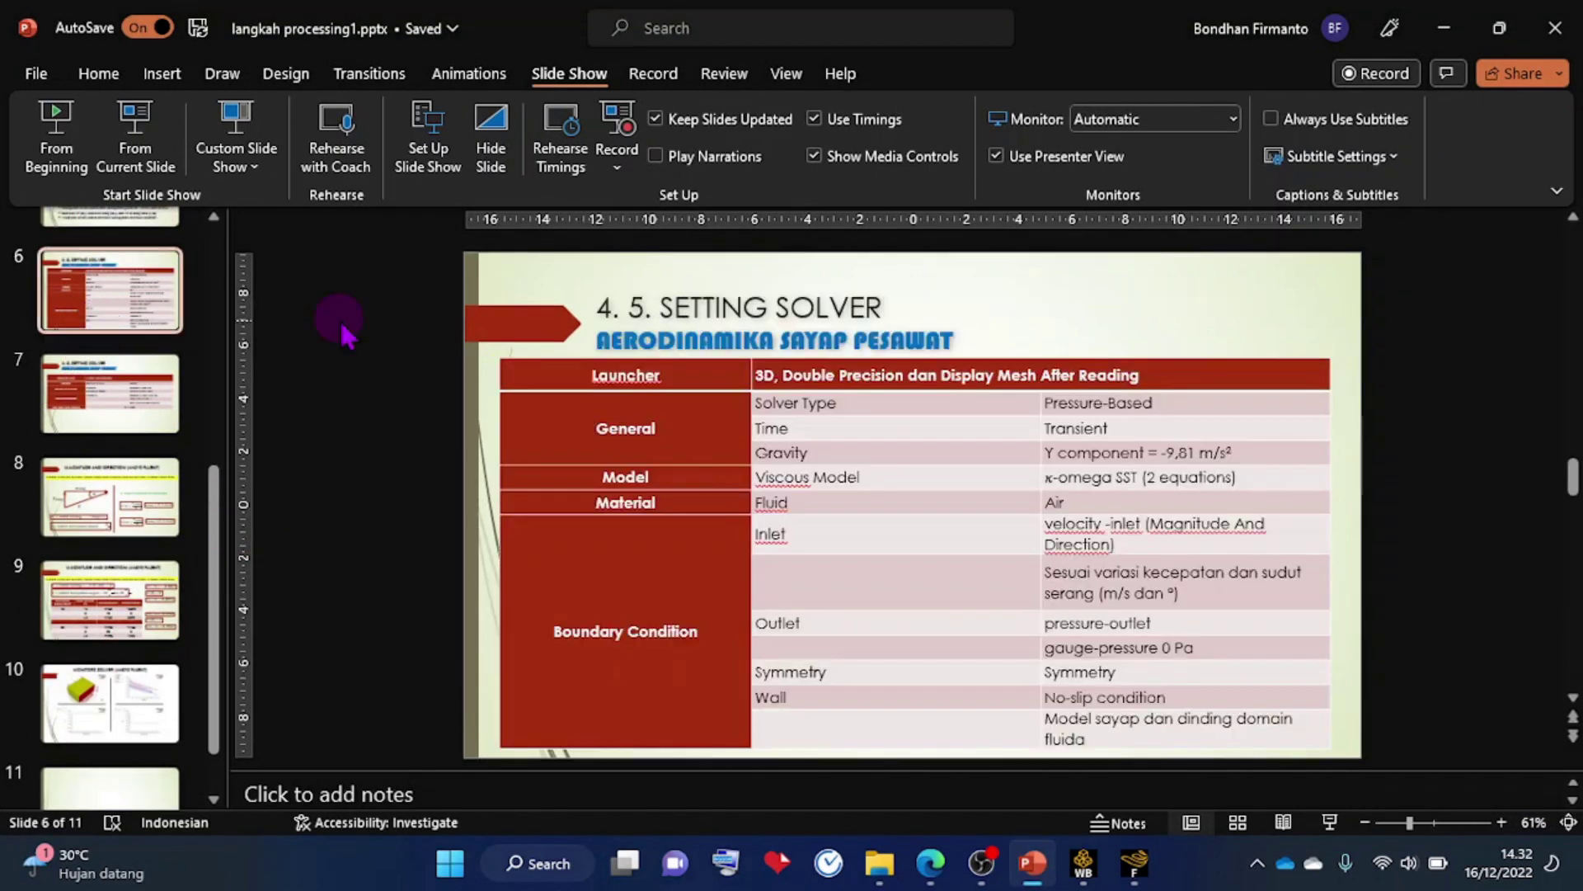
click(594, 373)
double_click(652, 373)
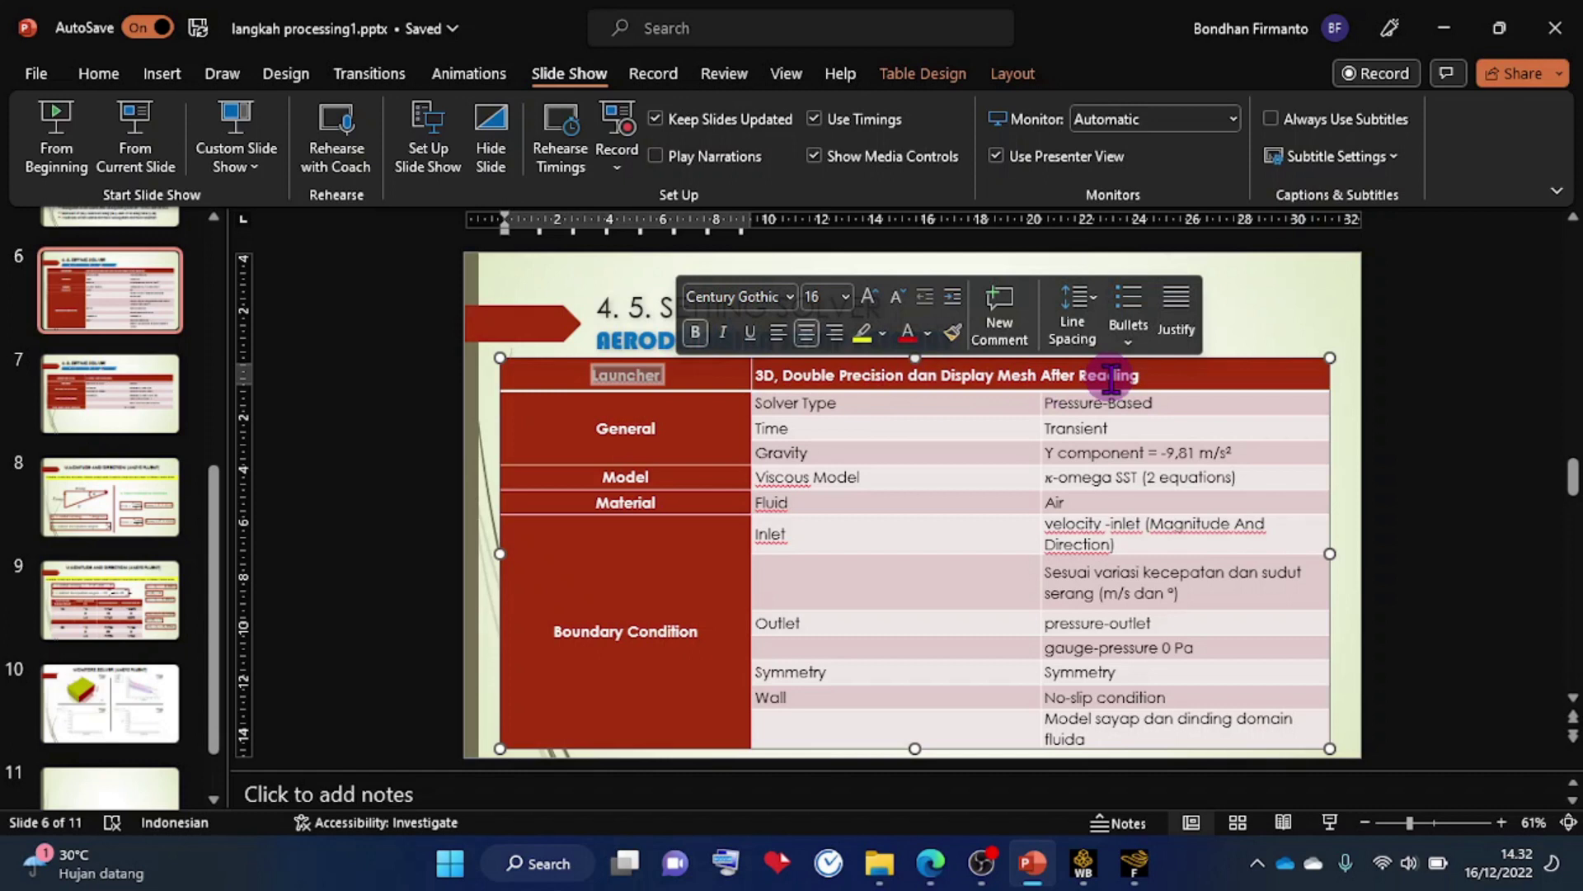
Switch to the Fluent Launcher, enable Double Precision, set Solver GPGPUs per Machine to 1, and start Fluent.
click(1134, 862)
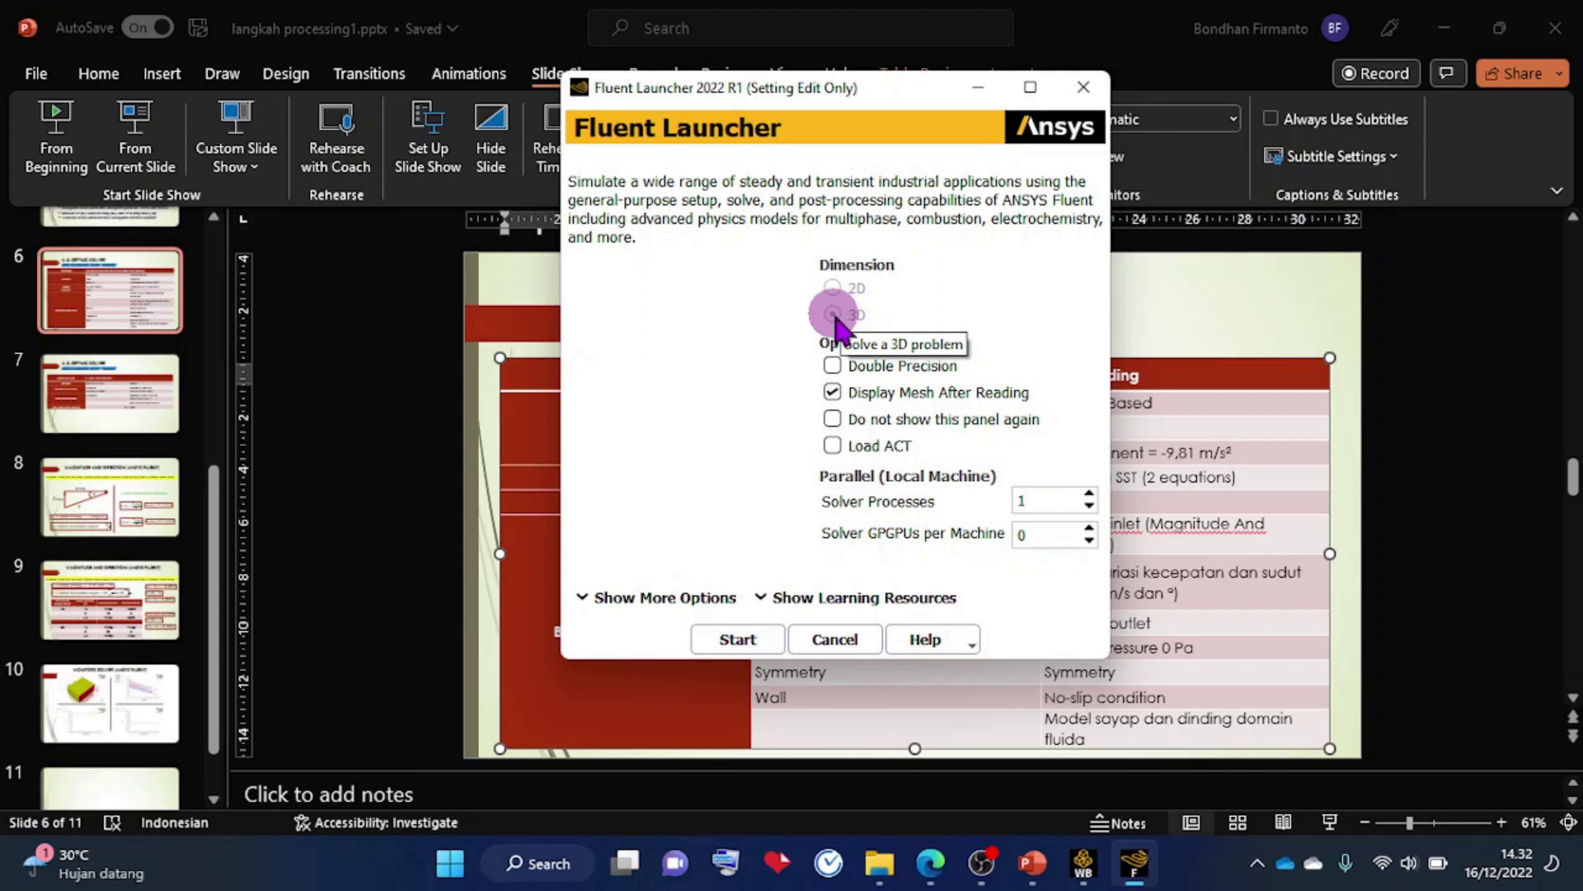
click(833, 365)
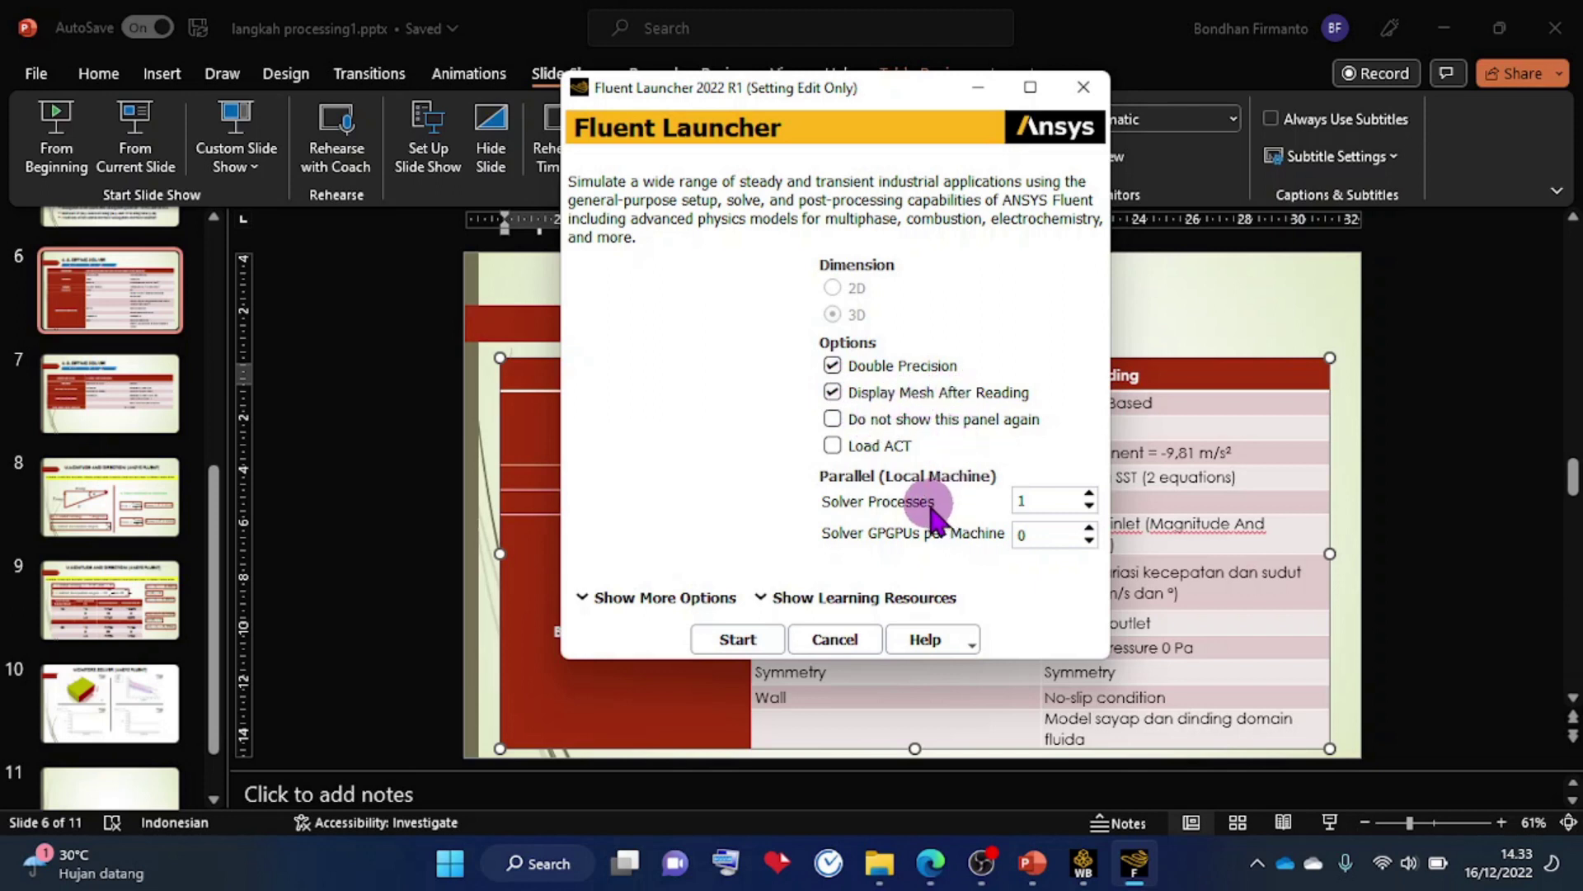
click(1033, 502)
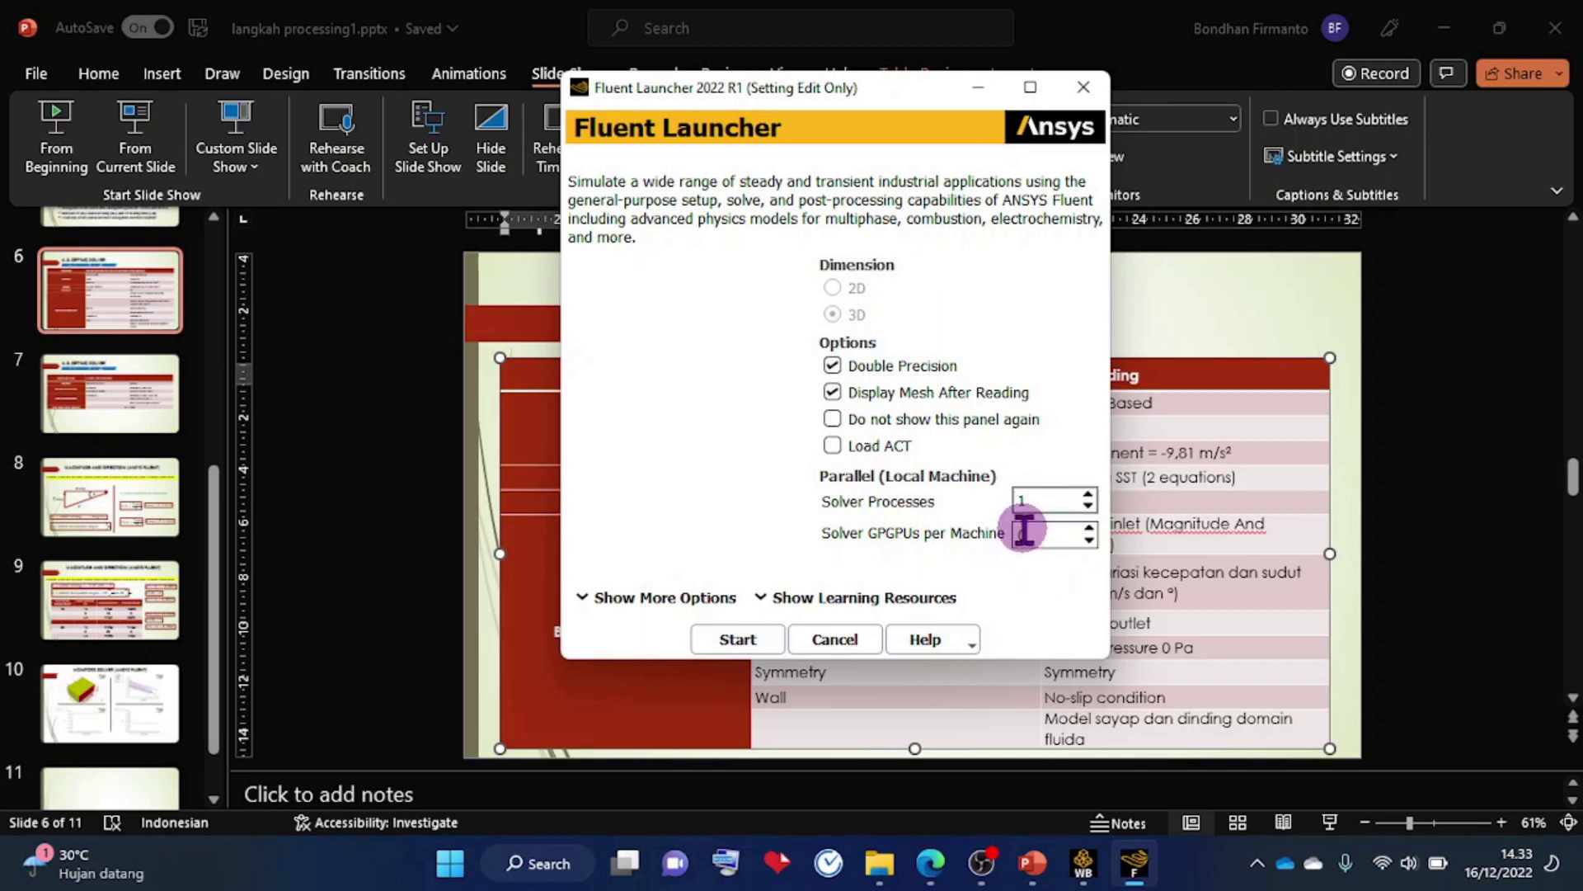
double_click(1025, 534)
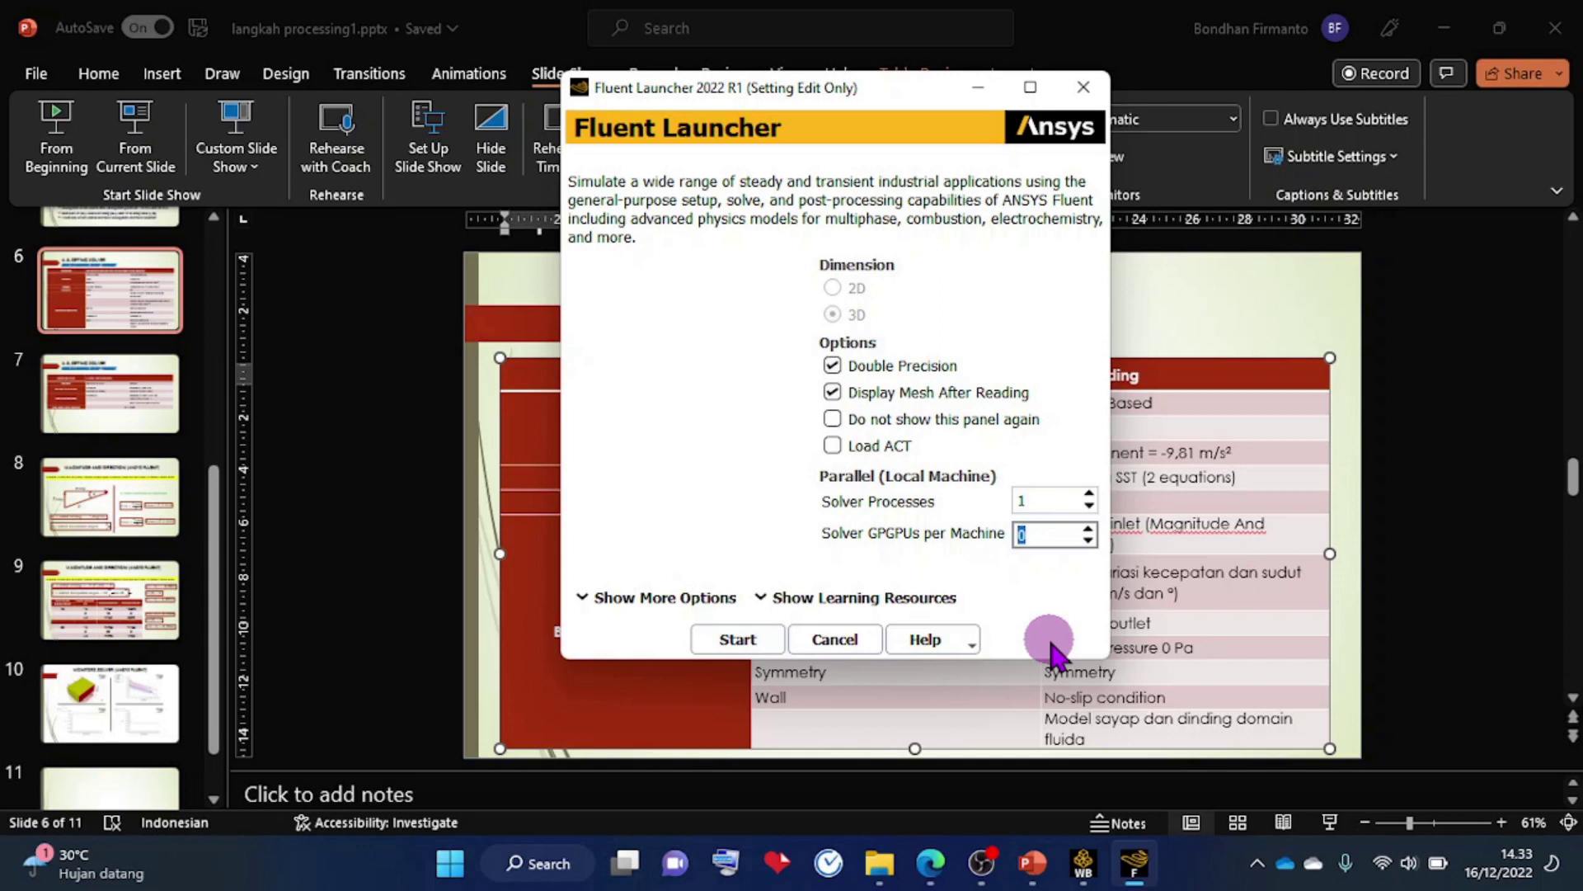
text(1)
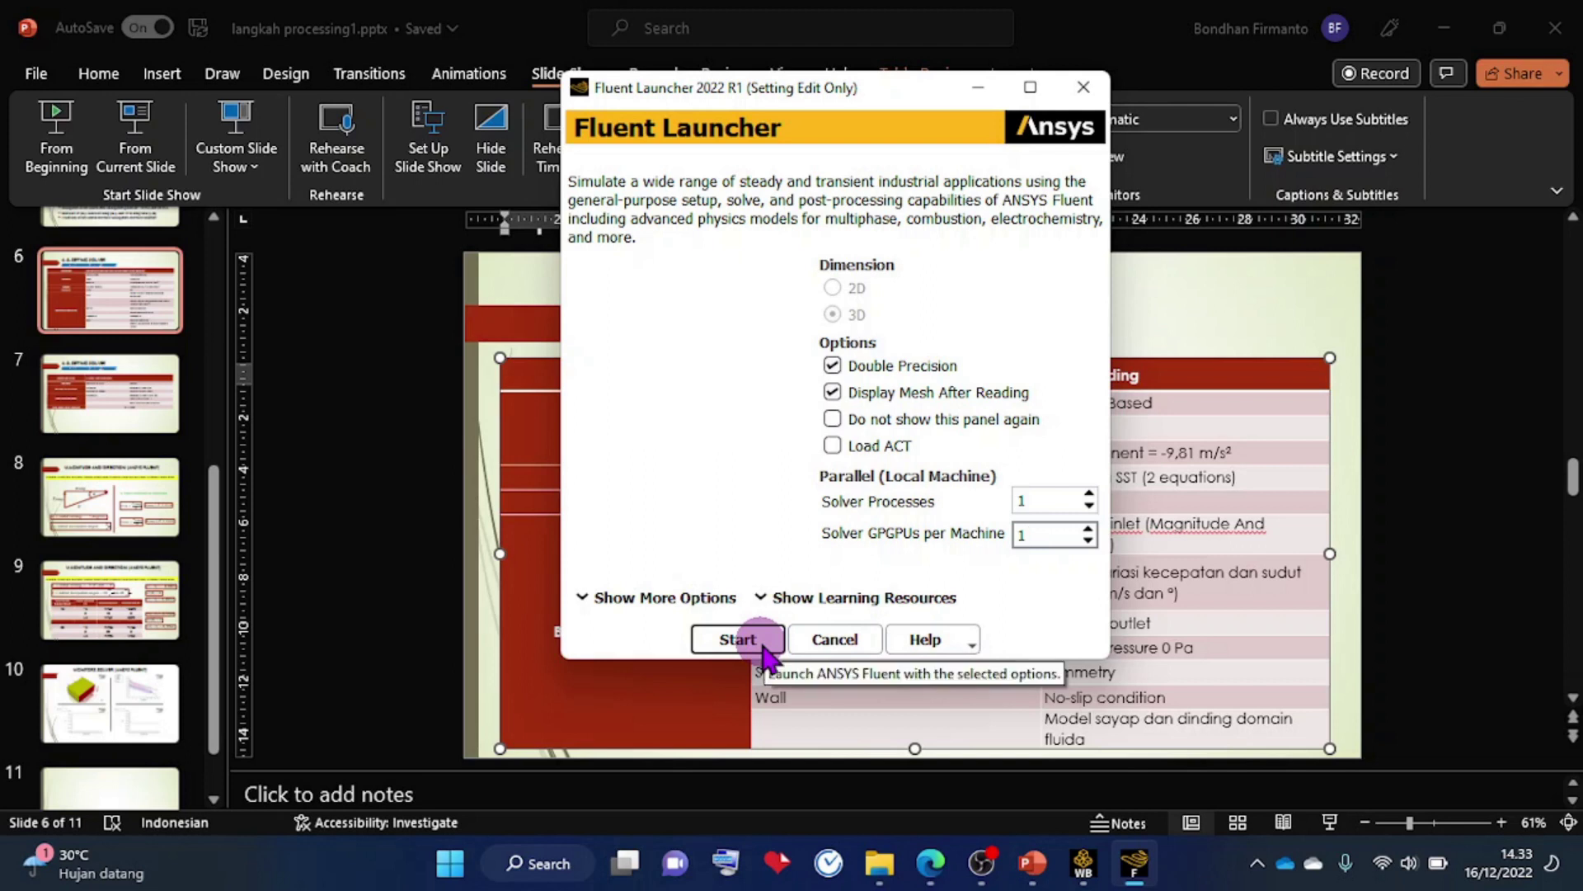
click(764, 650)
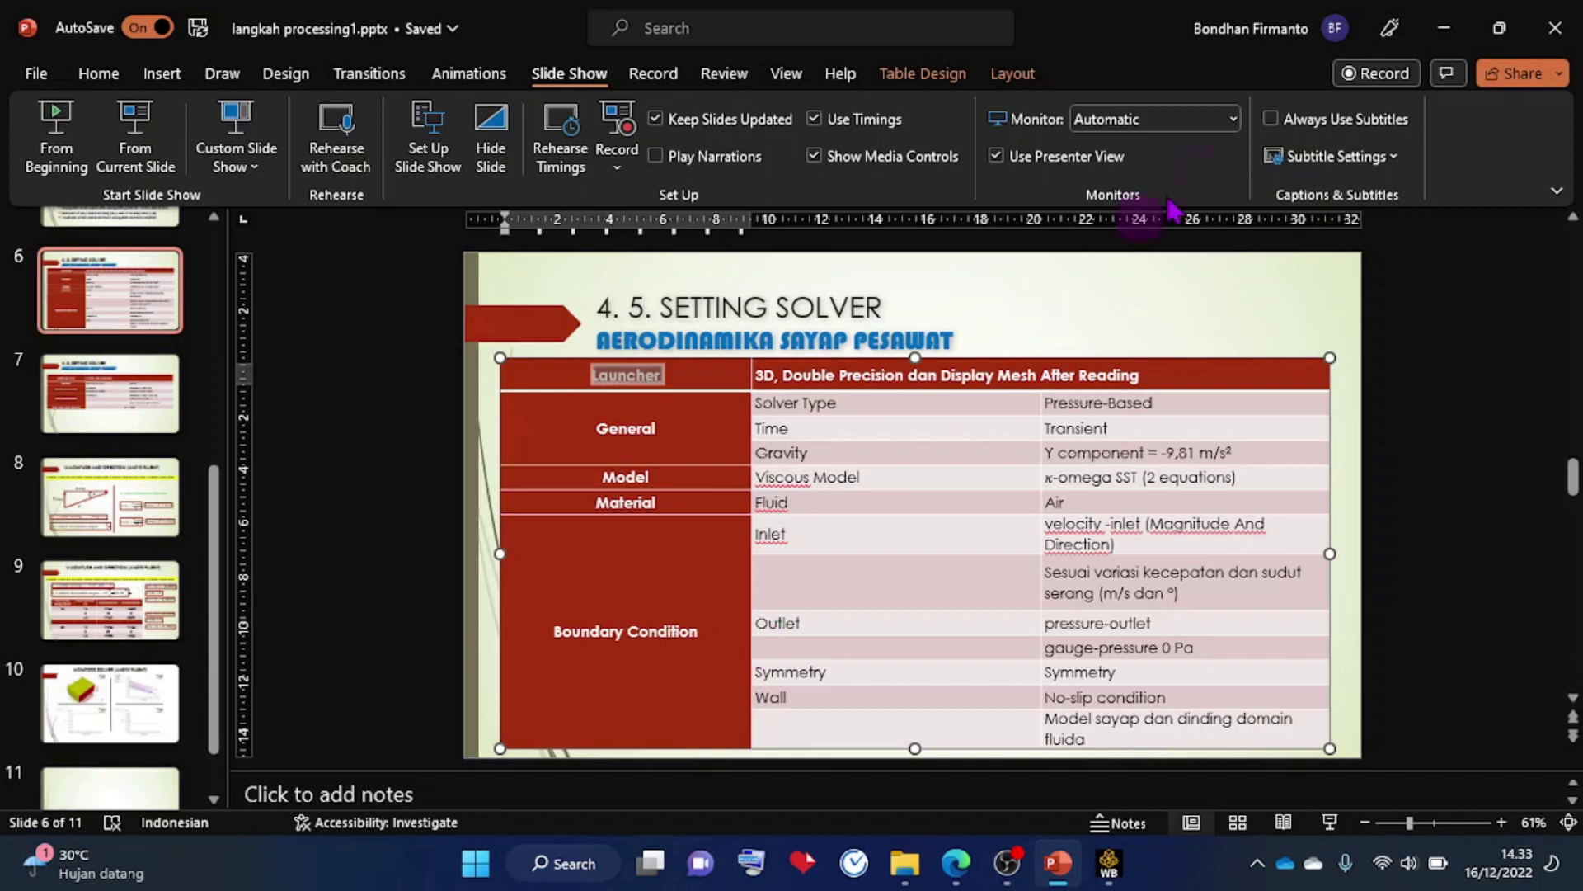
Return to Workbench, switch to the launched Fluent window, and dismiss the Key Behavioral Changes message.
mouse_move(1126, 876)
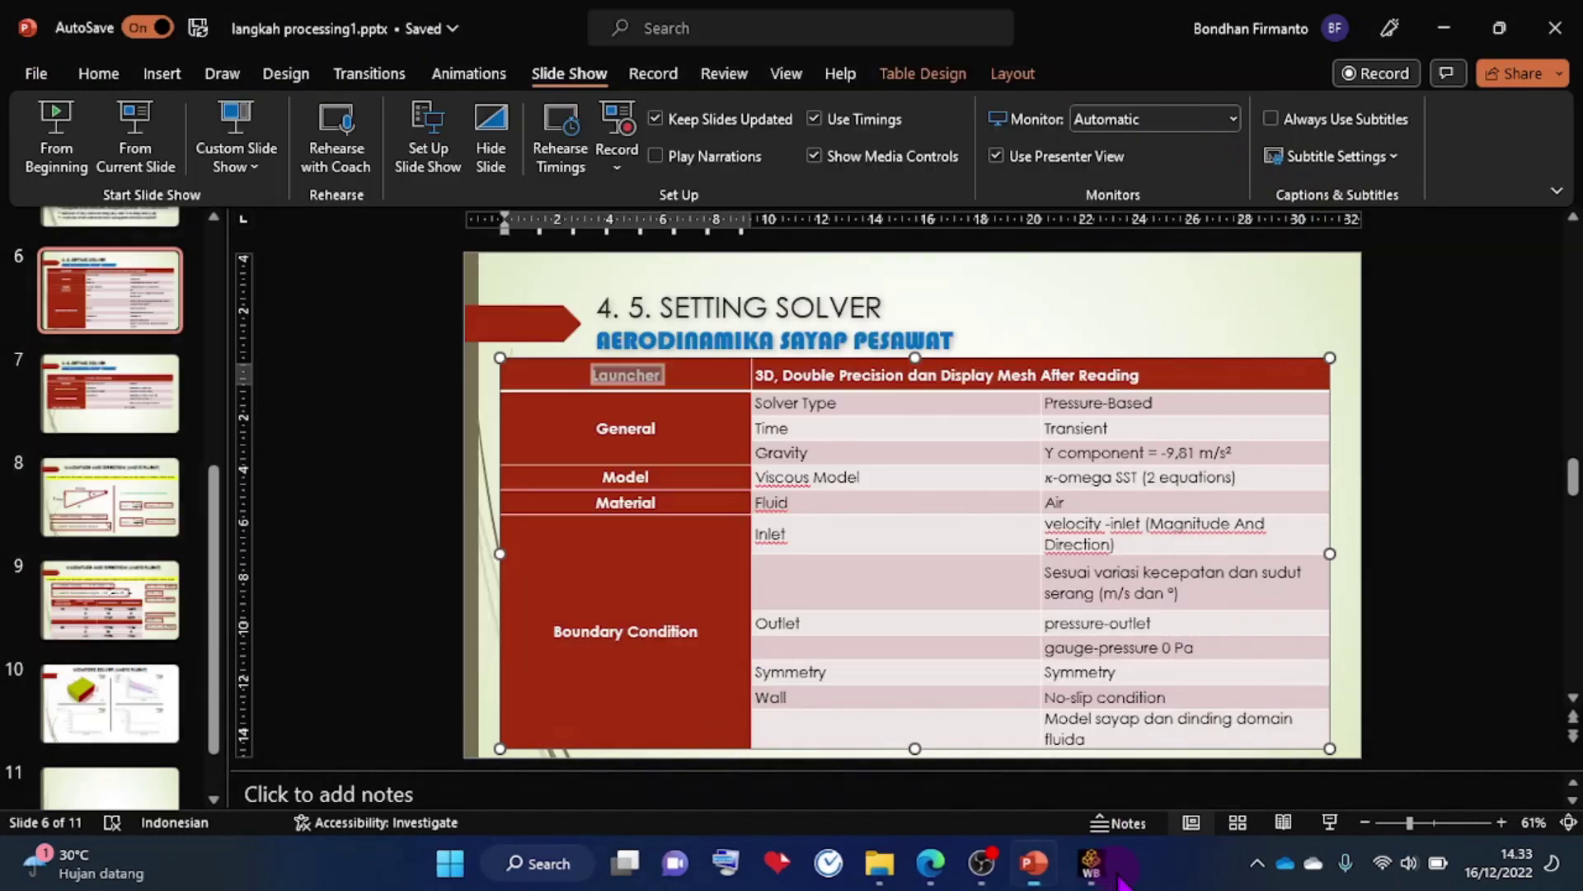
click(1113, 880)
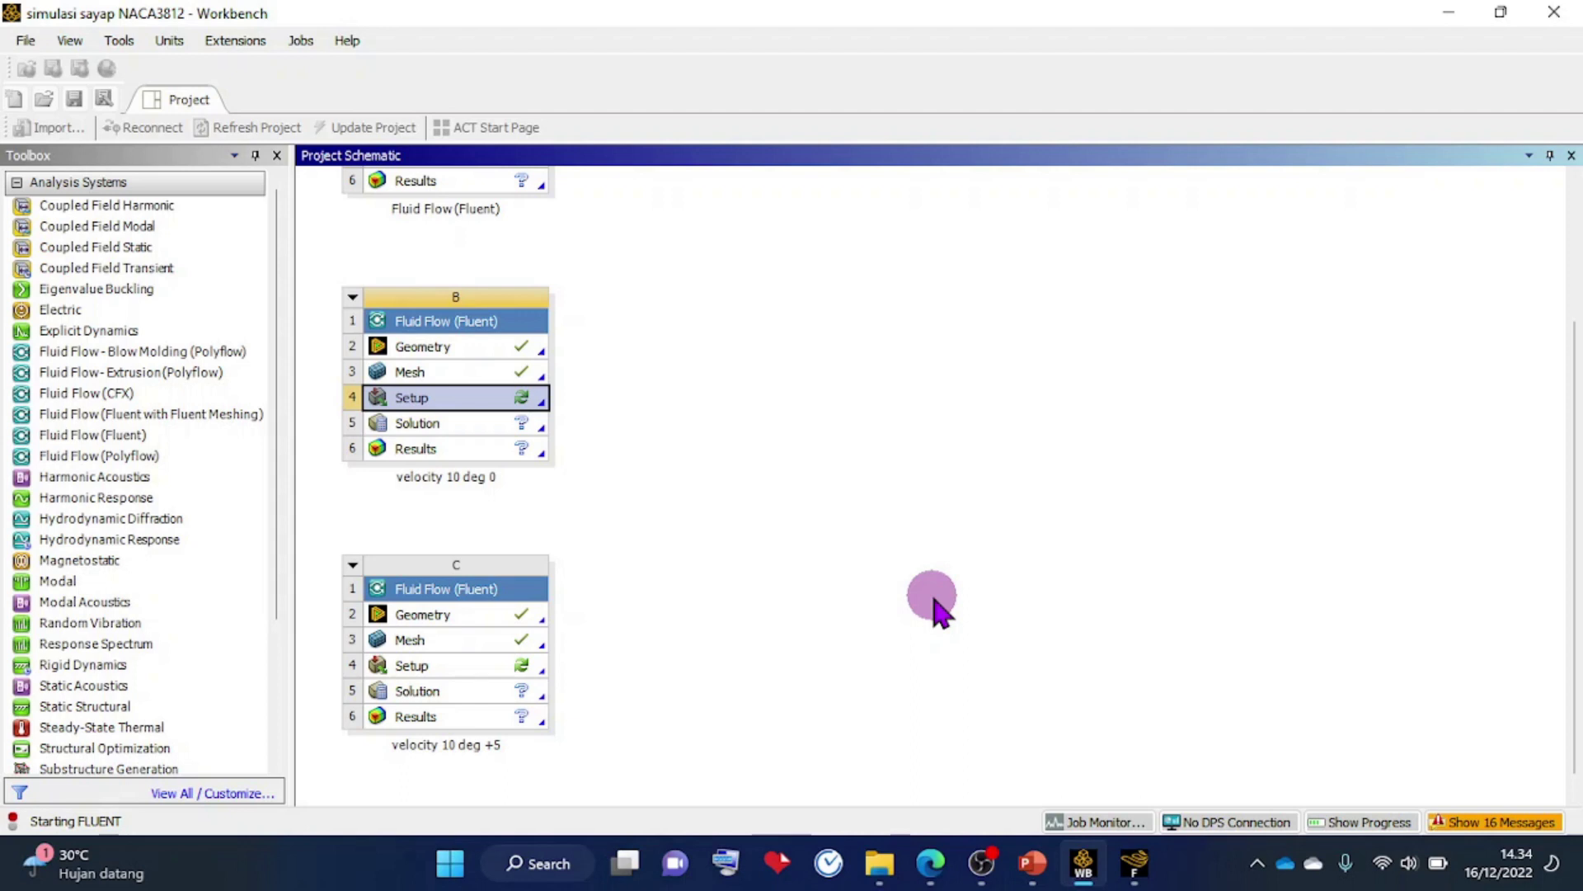
click(1134, 868)
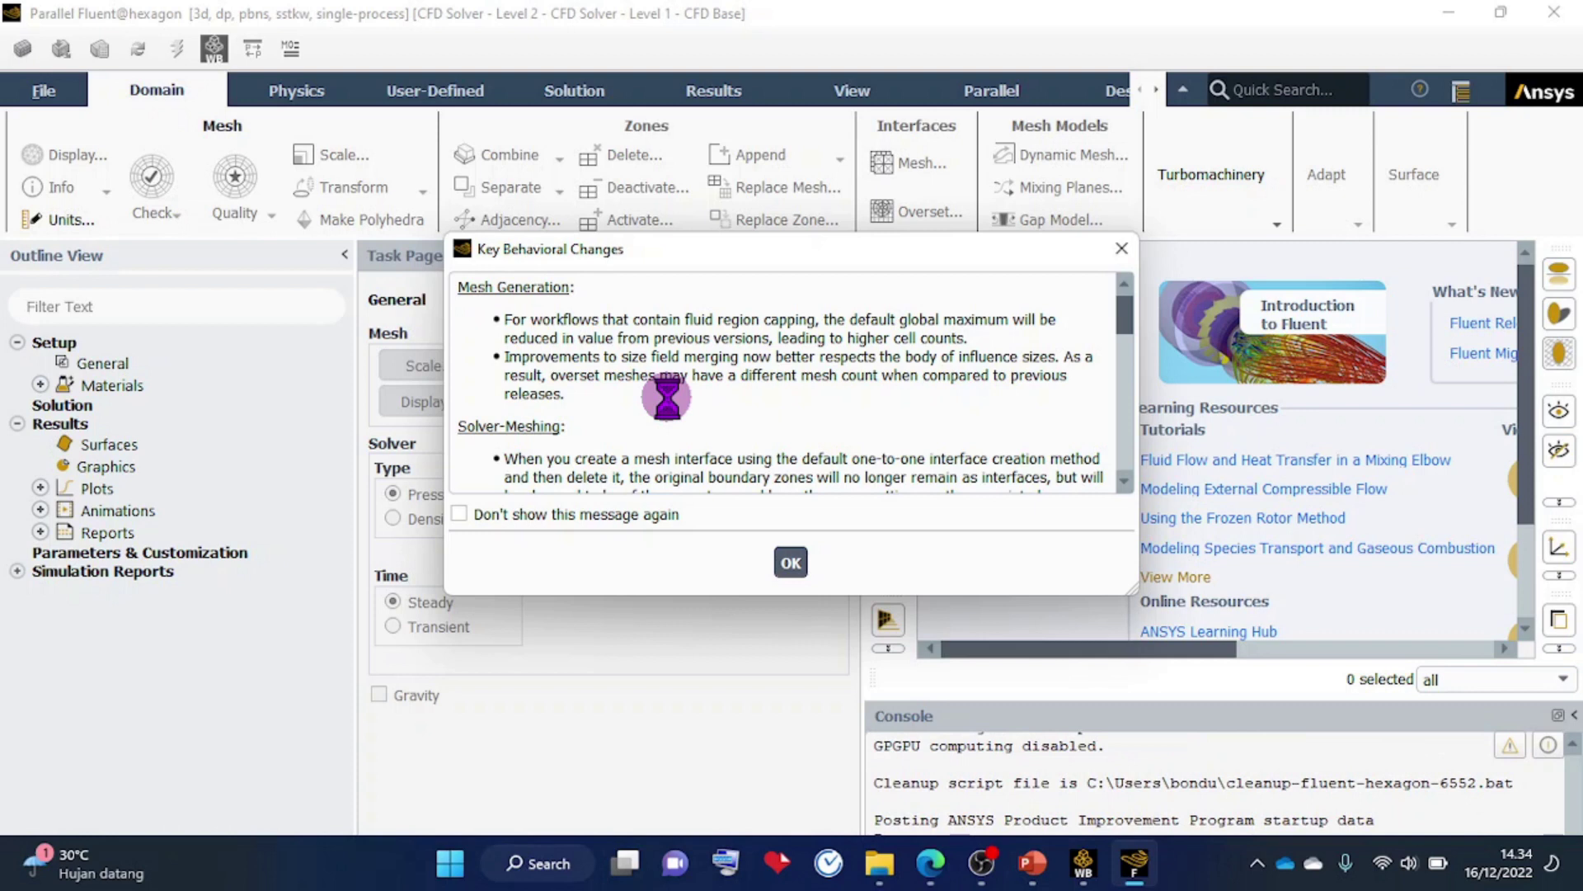
click(791, 561)
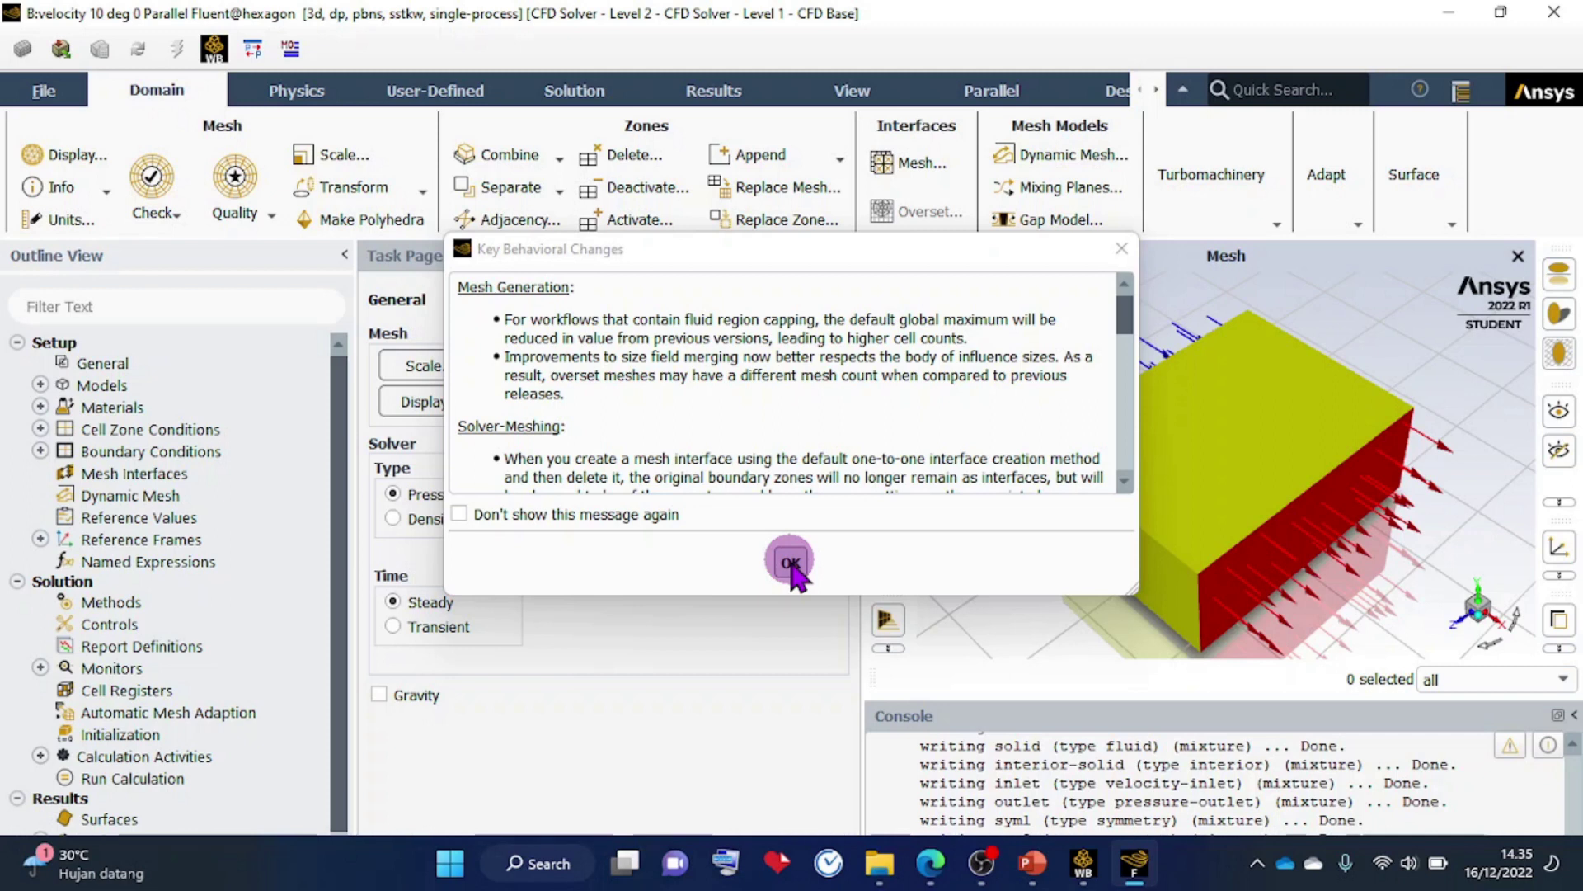
click(791, 563)
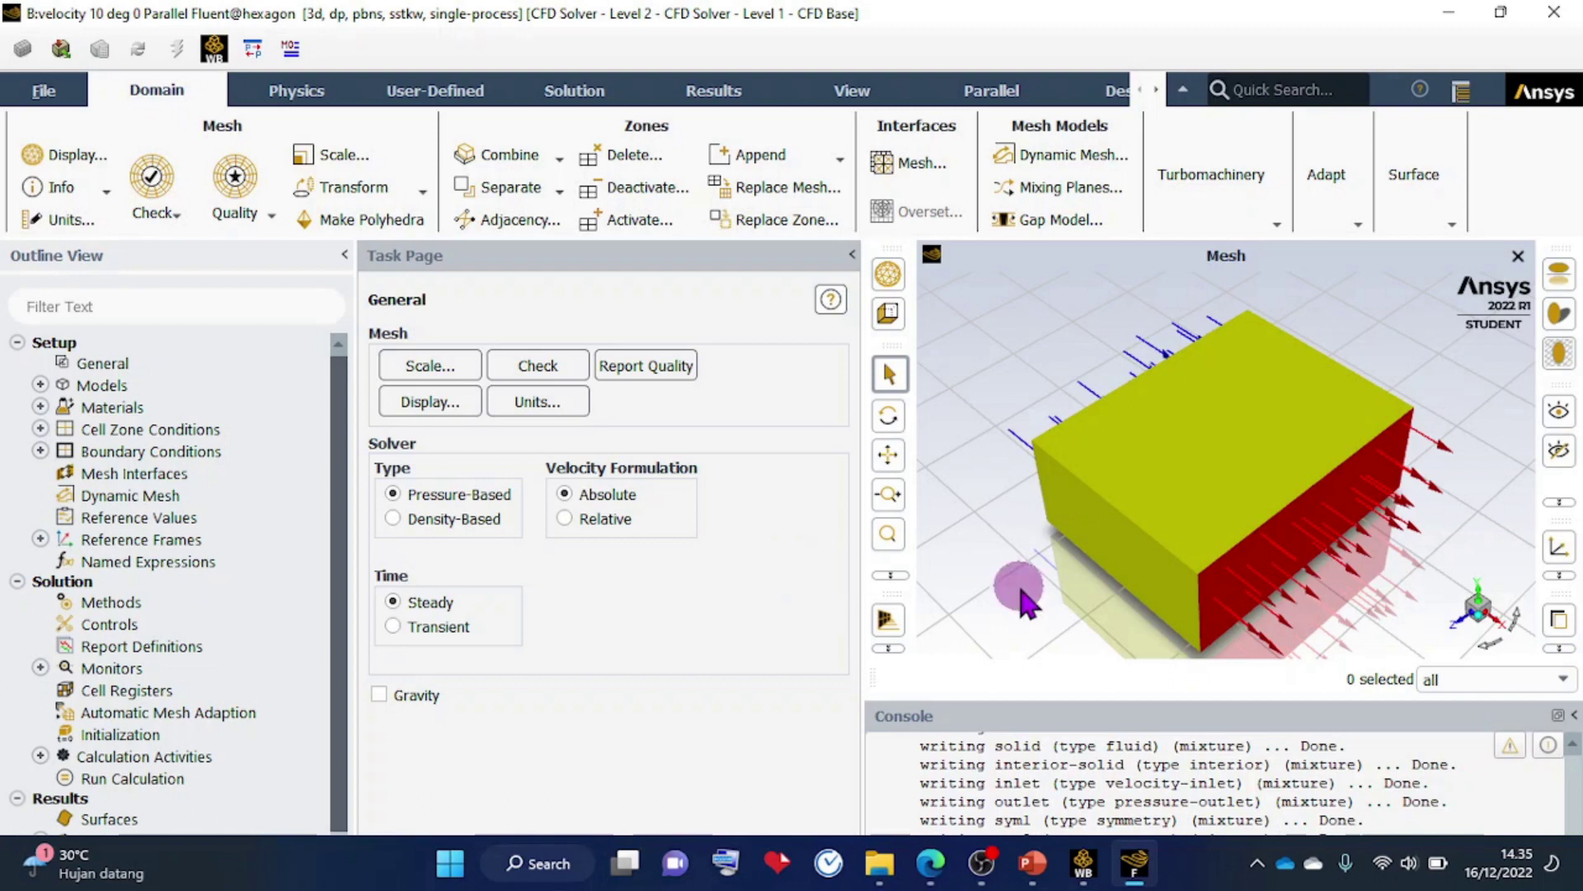
Switch to the PowerPoint presentation and highlight the polyhedral mesh instruction on slide 4.
click(1029, 866)
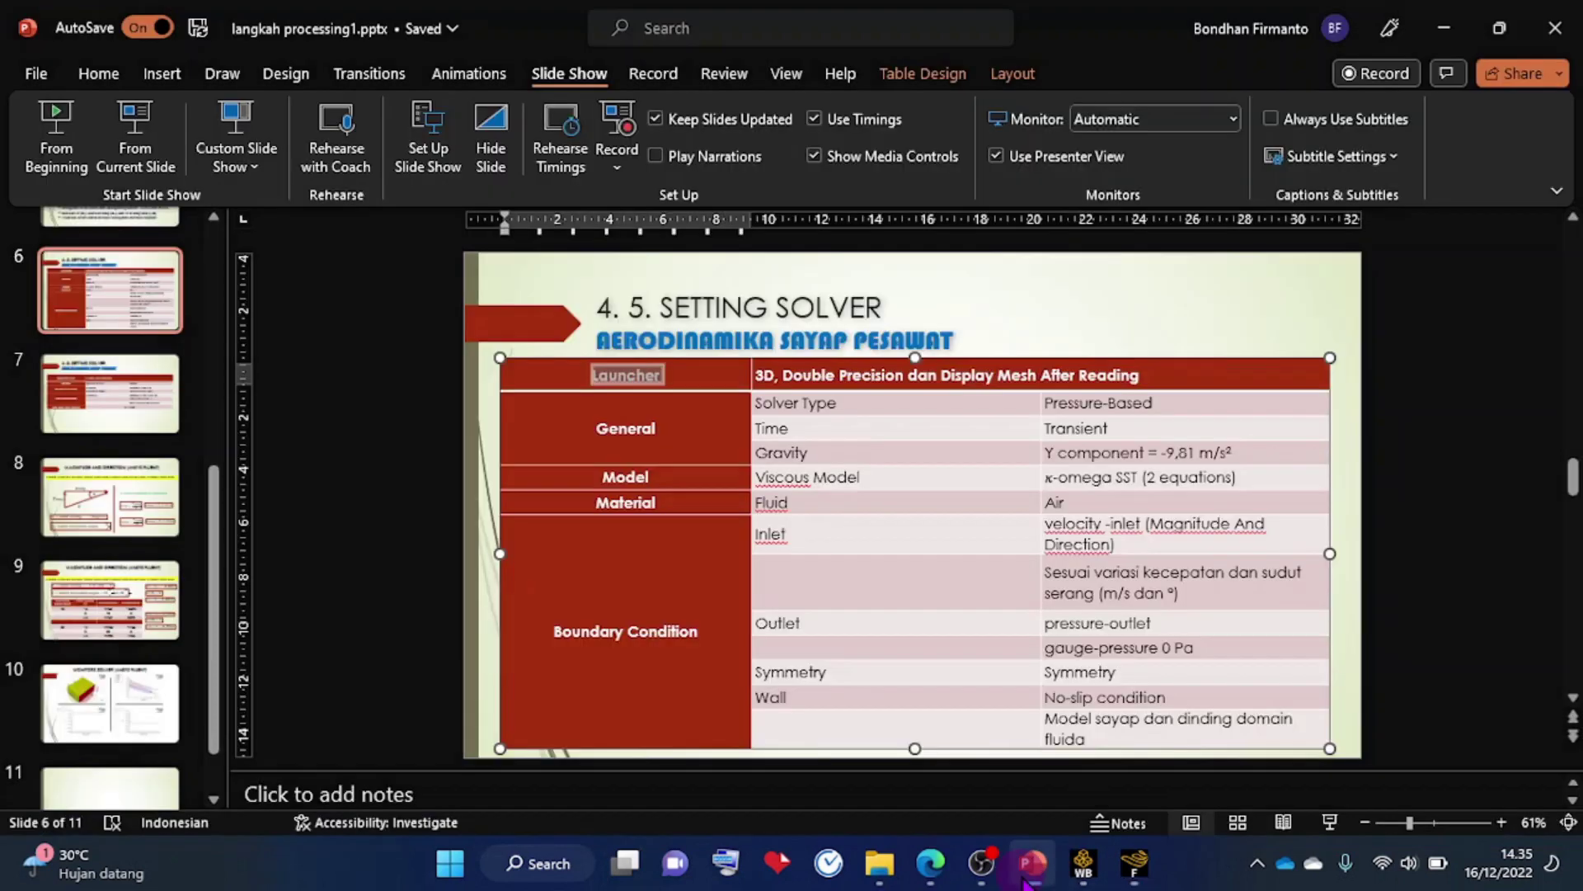
scroll(124, 482, up, 2)
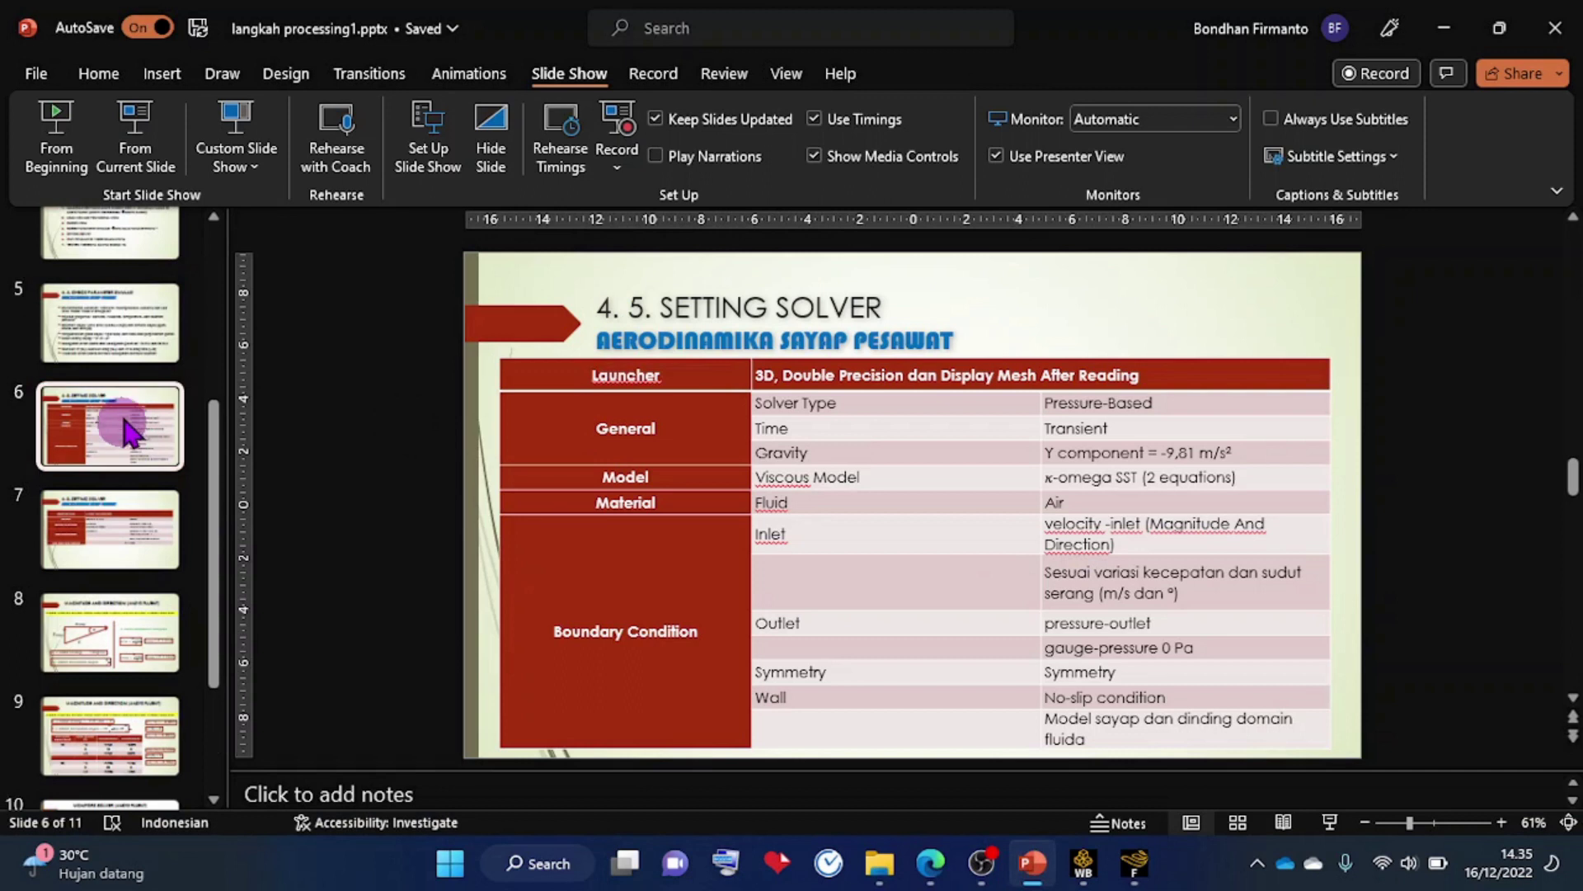
click(89, 264)
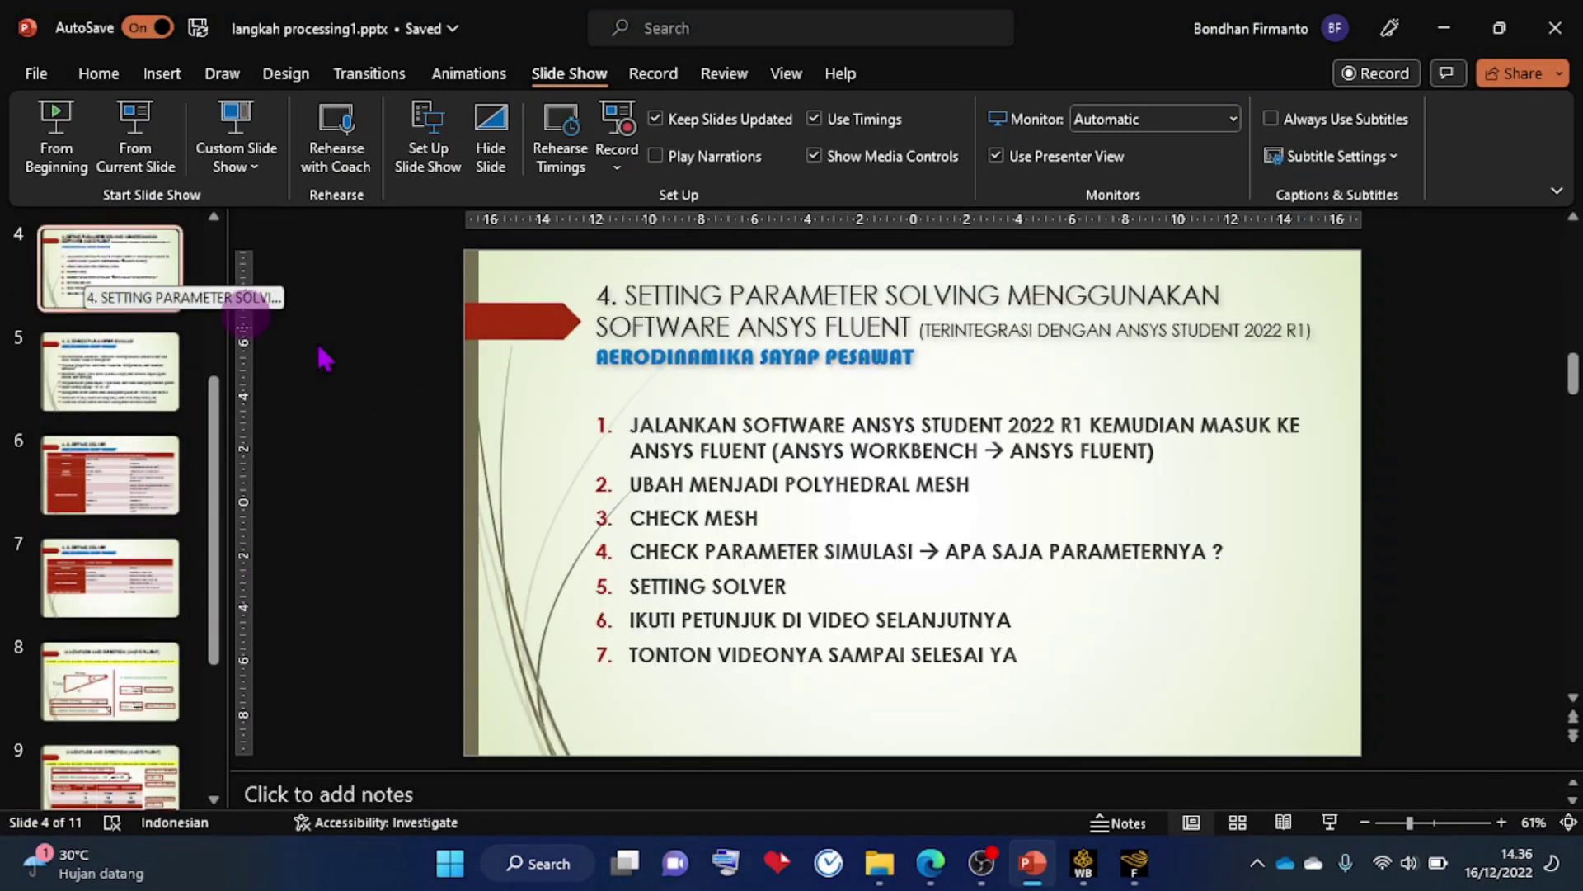
drag(630, 477, 977, 484)
Return to Fluent, convert the domain mesh to polyhedra, and follow the conversion in the console.
click(1152, 860)
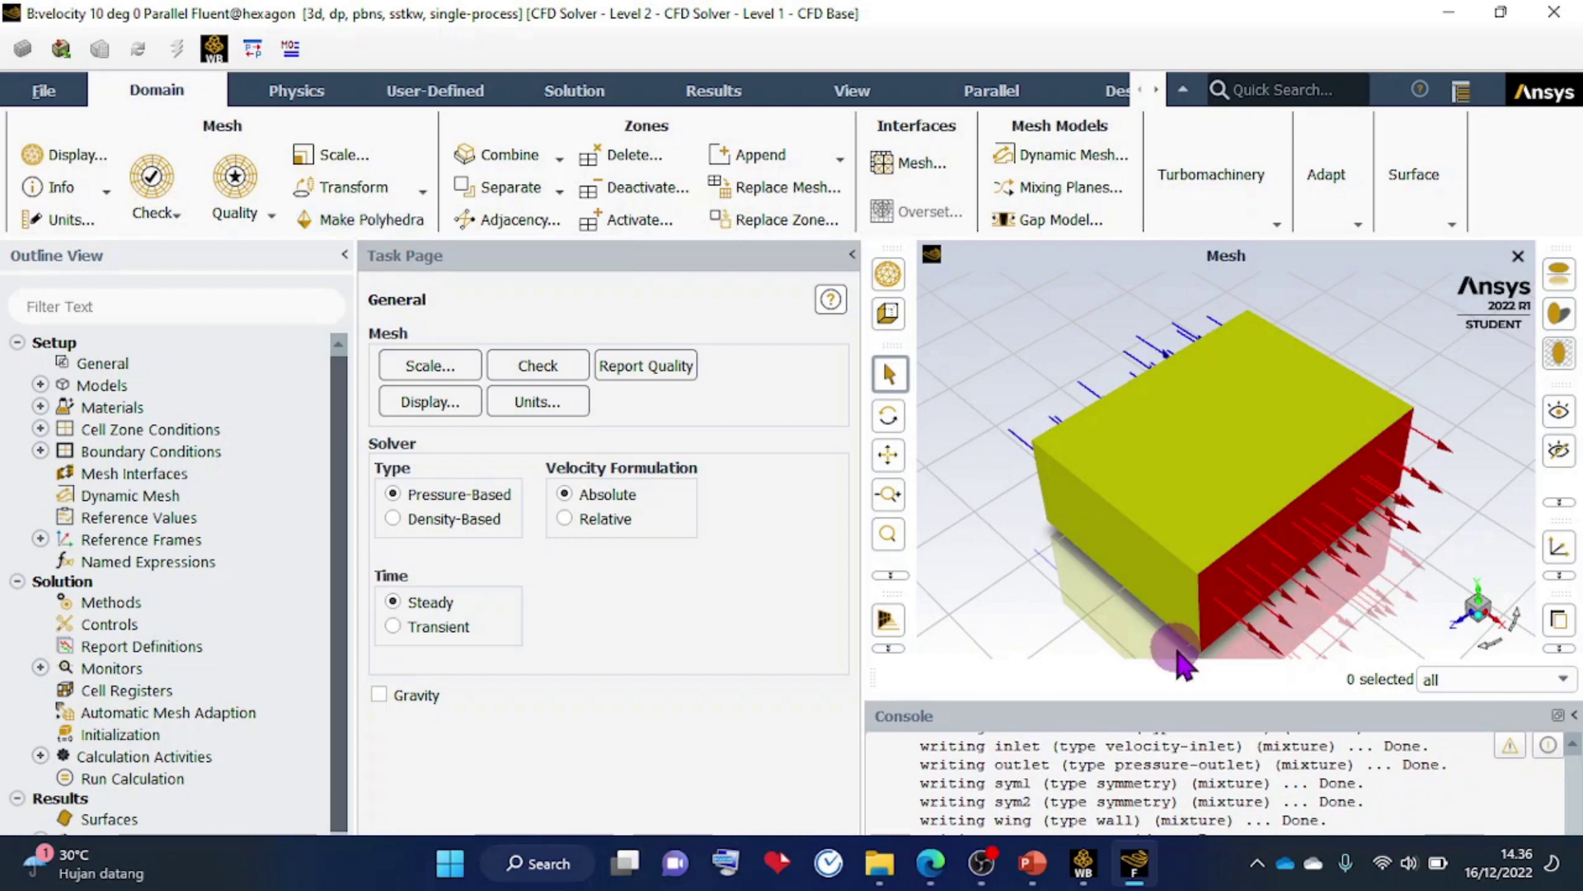
click(1501, 12)
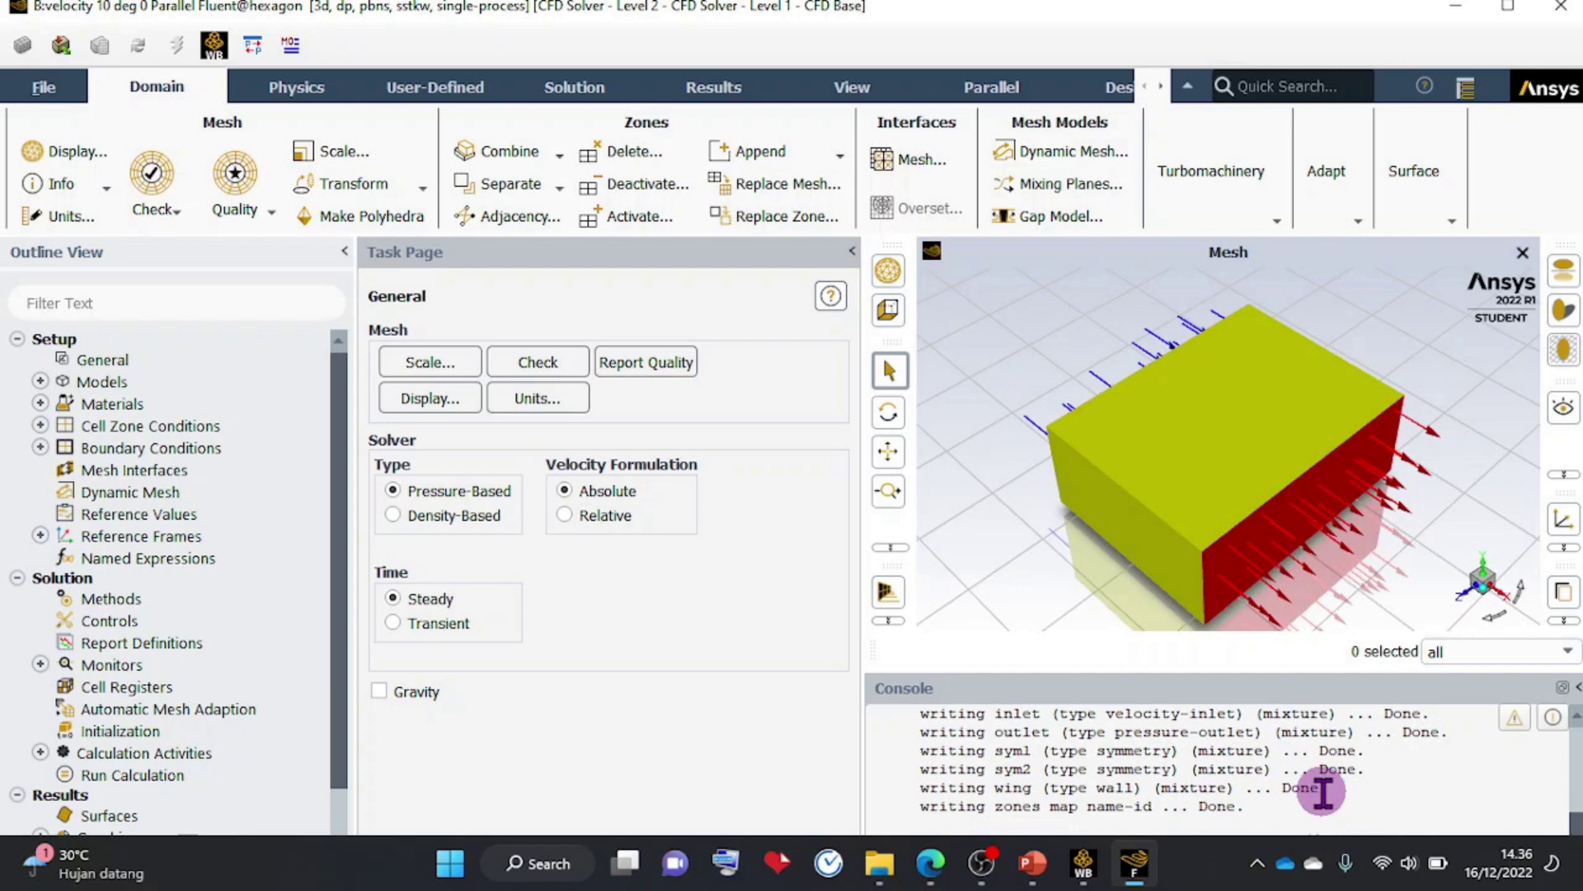
click(1575, 804)
drag(1574, 795, 1573, 875)
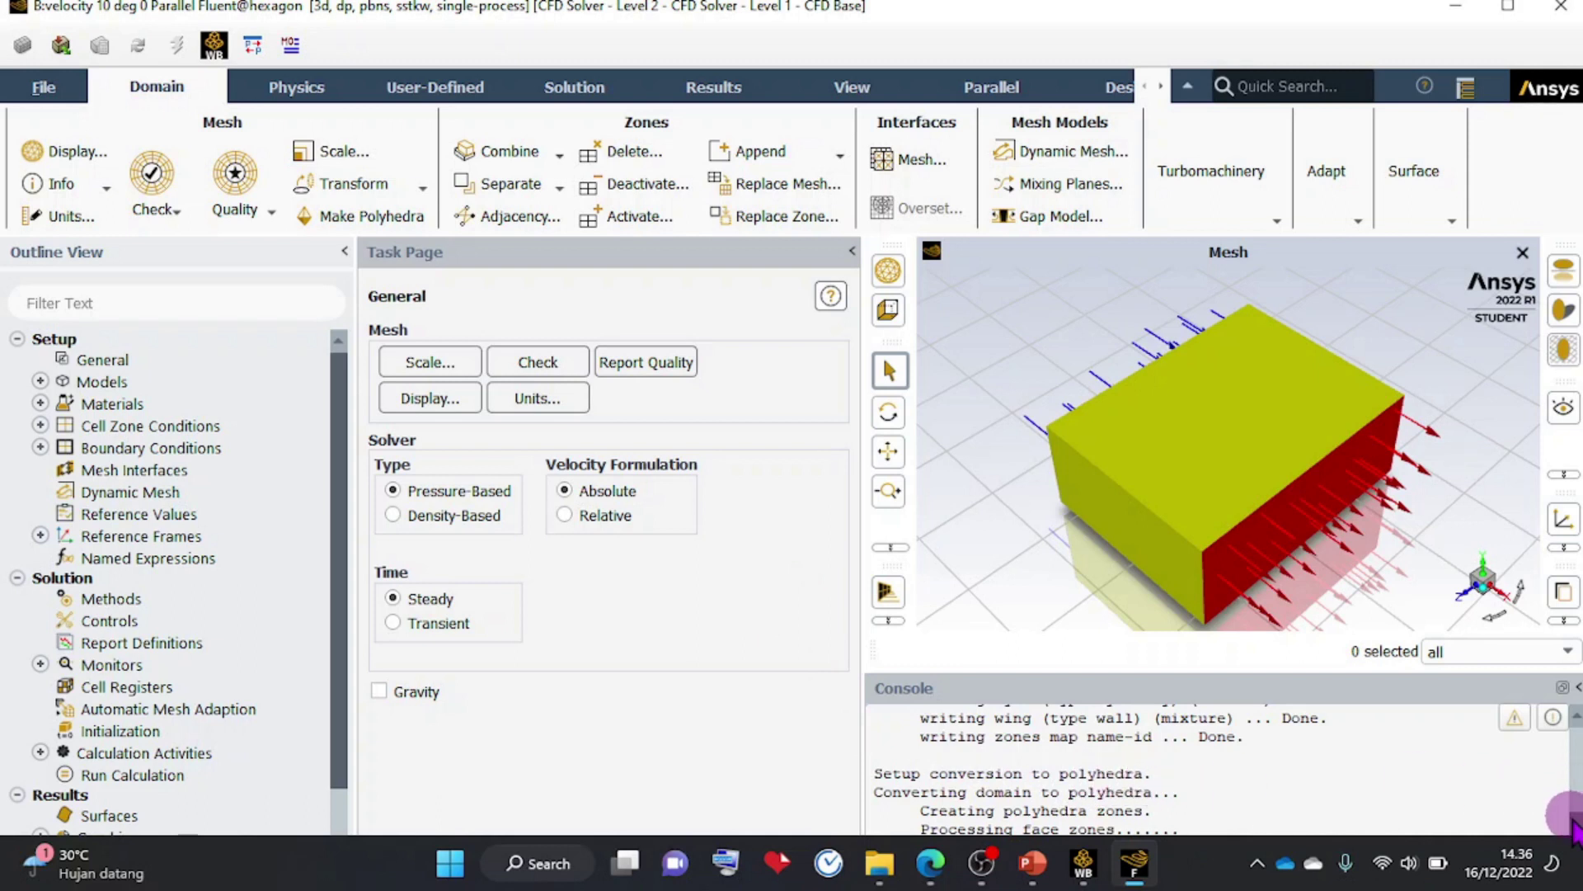
drag(1577, 820, 1576, 833)
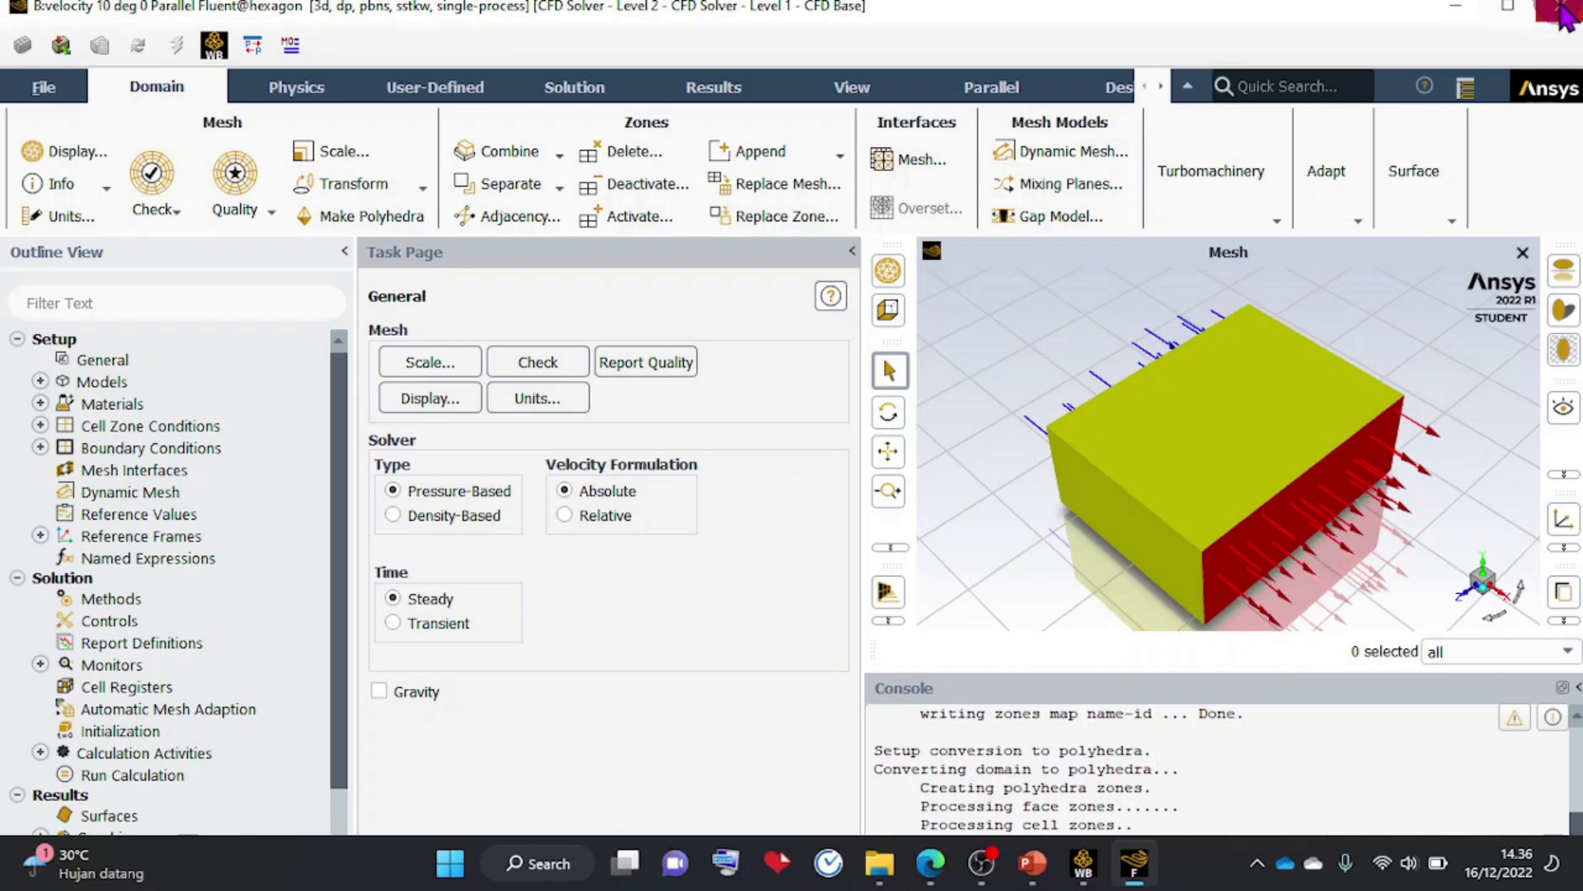
click(1507, 7)
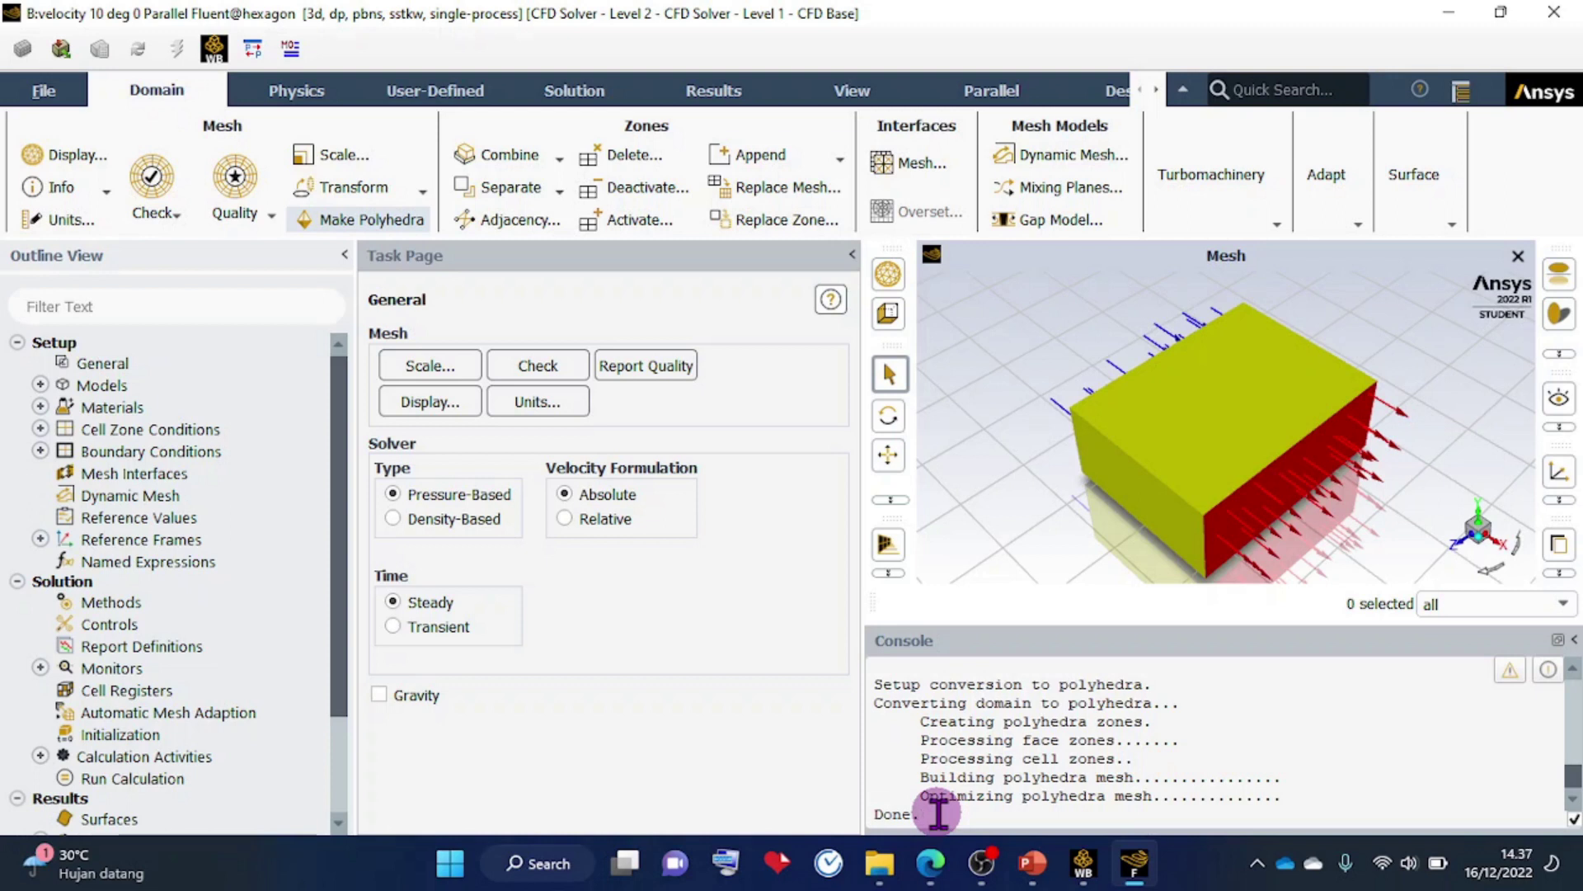
Highlight the Check Mesh instruction on slide 4 of the PowerPoint presentation, return to Fluent, and run the mesh check.
click(1031, 862)
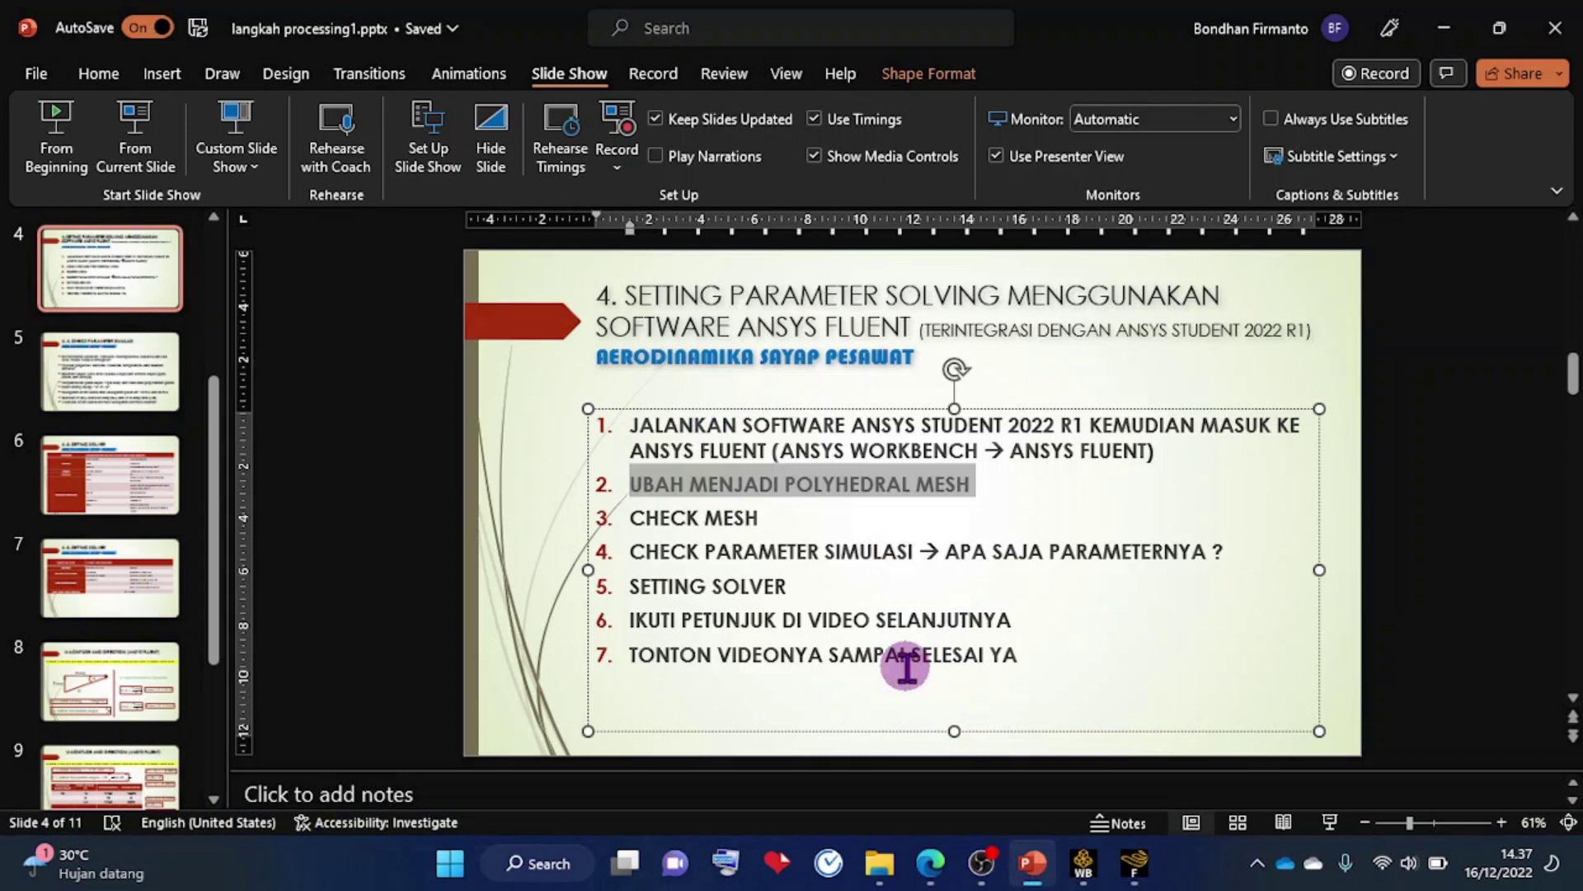
drag(631, 518, 763, 521)
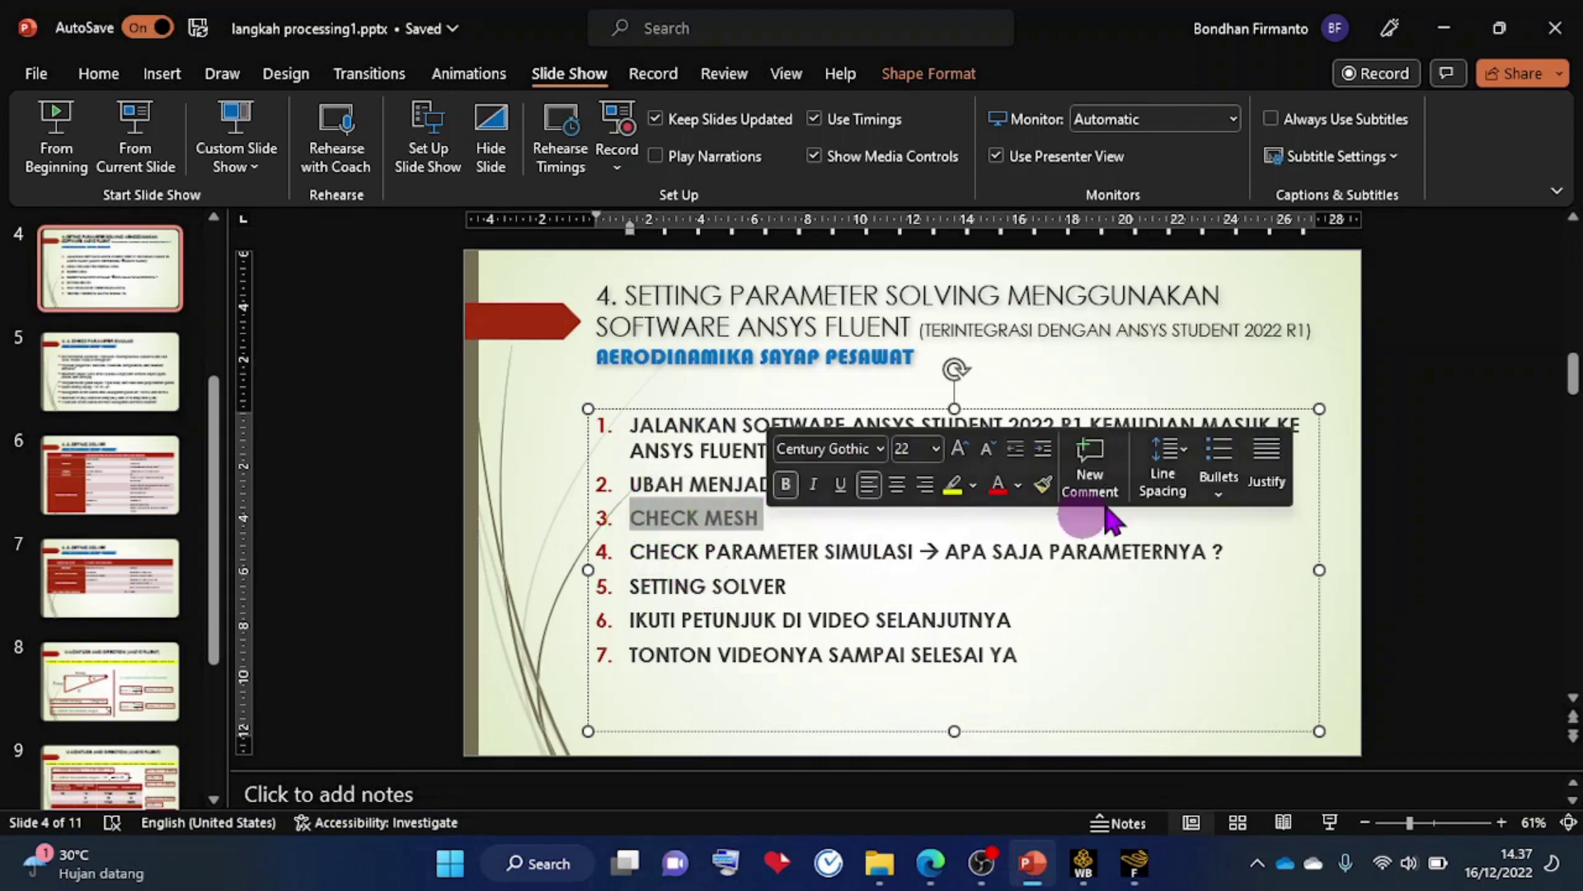
click(1134, 863)
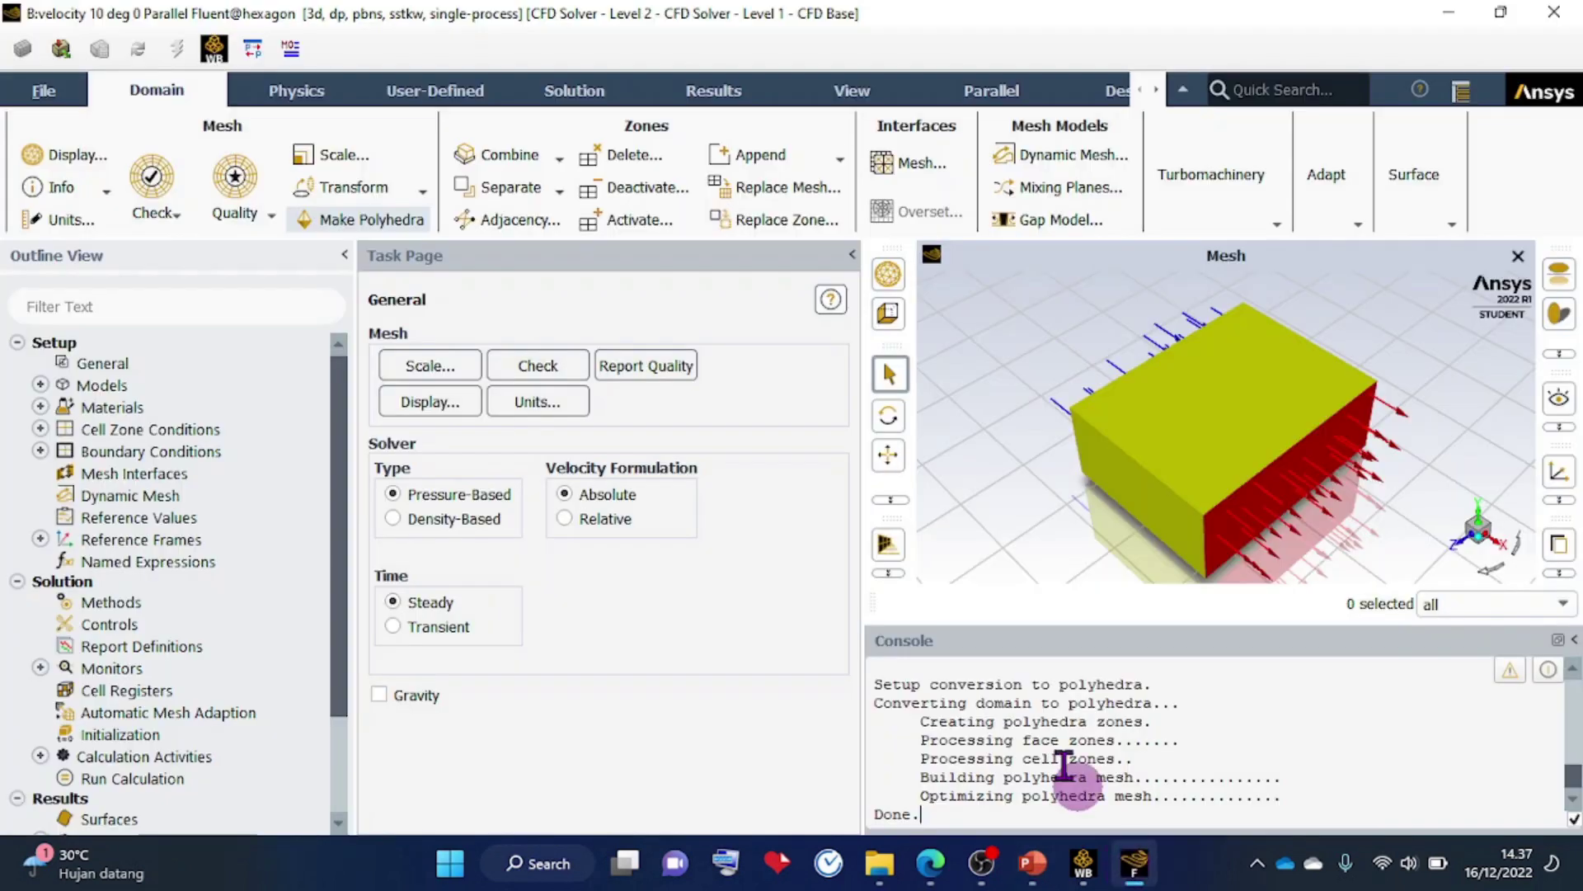
click(532, 369)
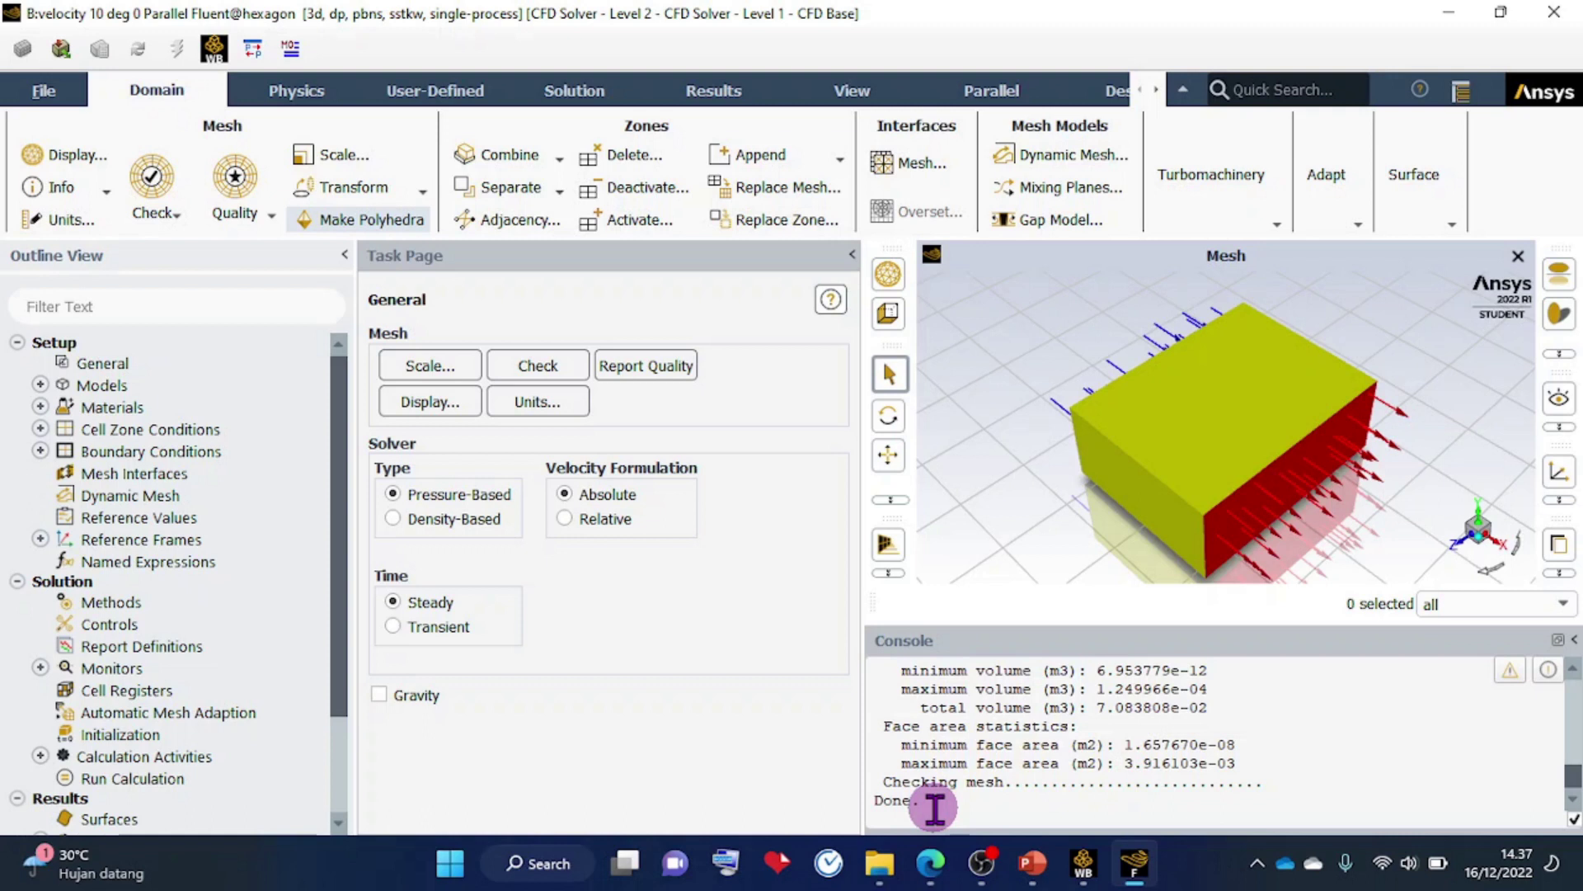
Consult the PowerPoint presentation for the simulation parameter check on slide 4 and the General solver settings on slide 6.
click(1032, 862)
drag(629, 553, 907, 567)
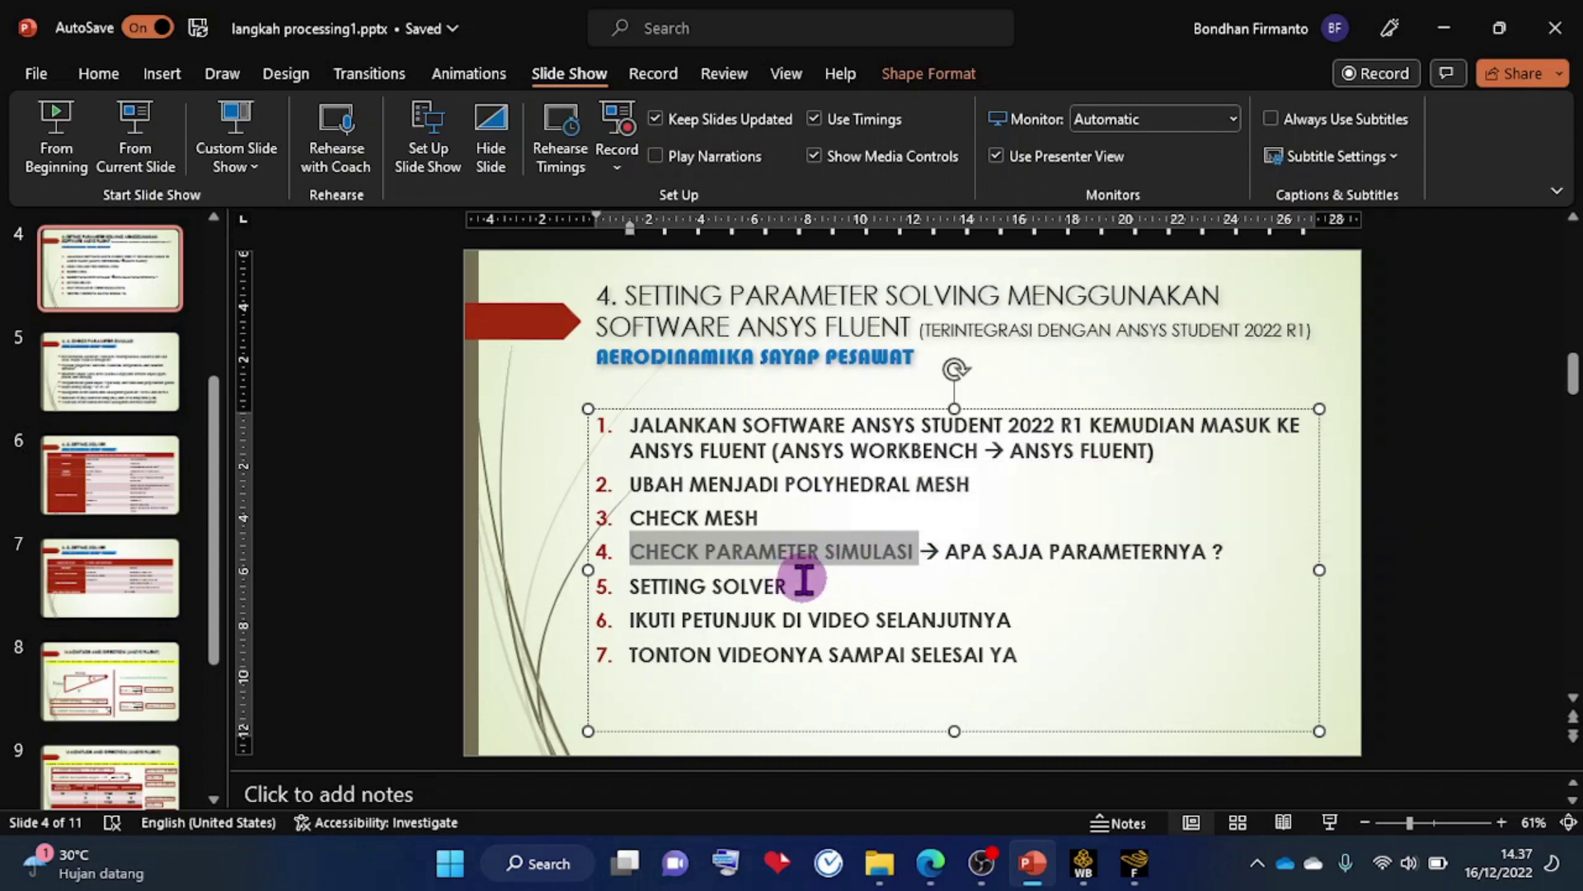
click(1134, 863)
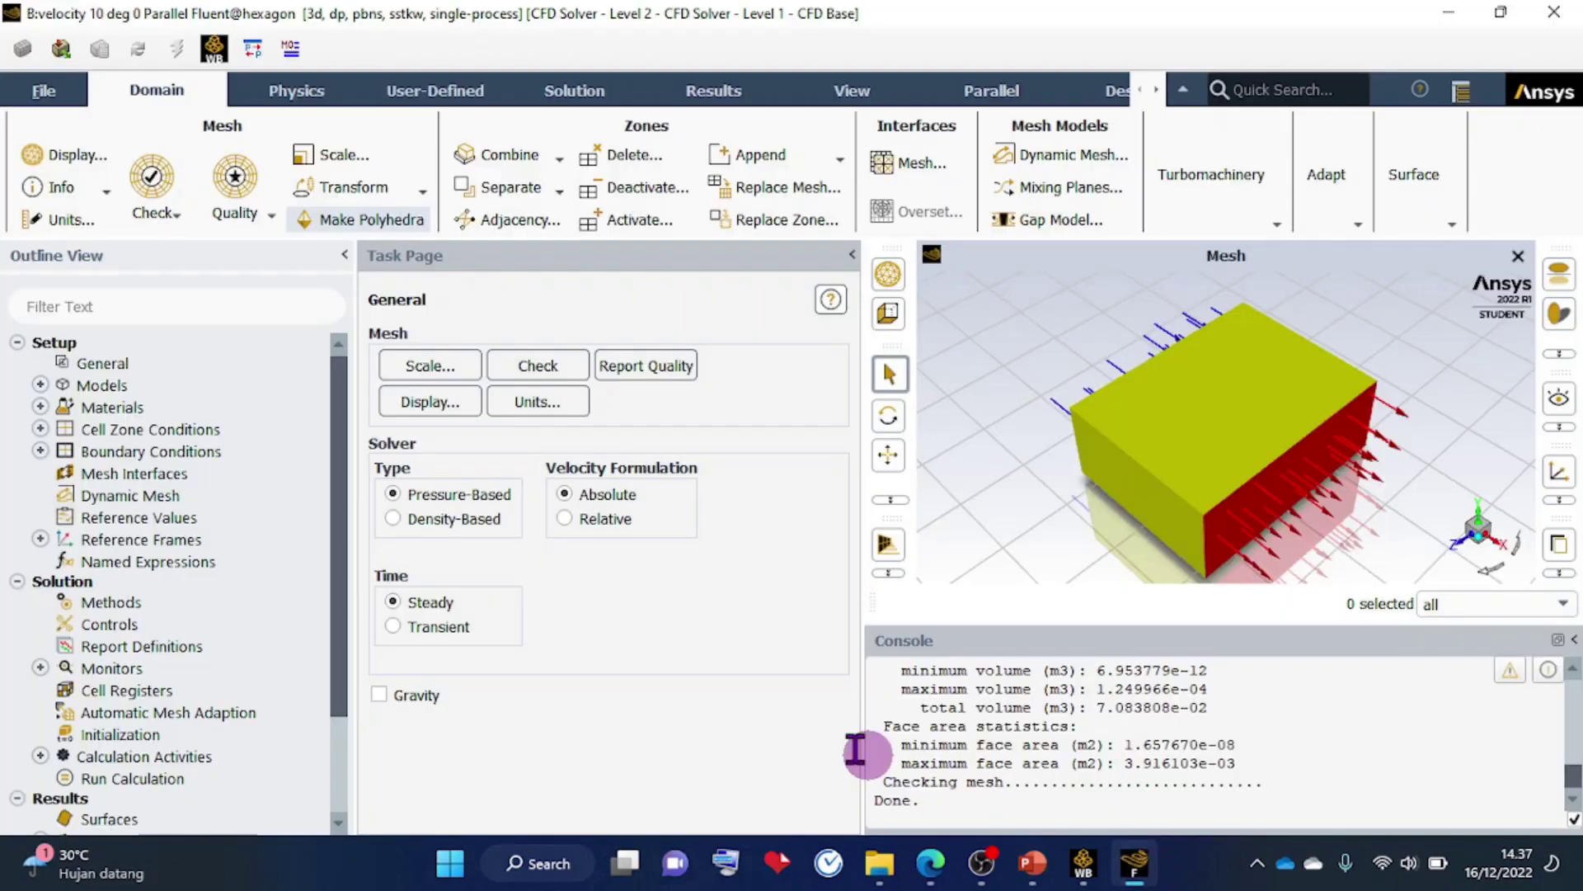
click(1033, 863)
click(128, 503)
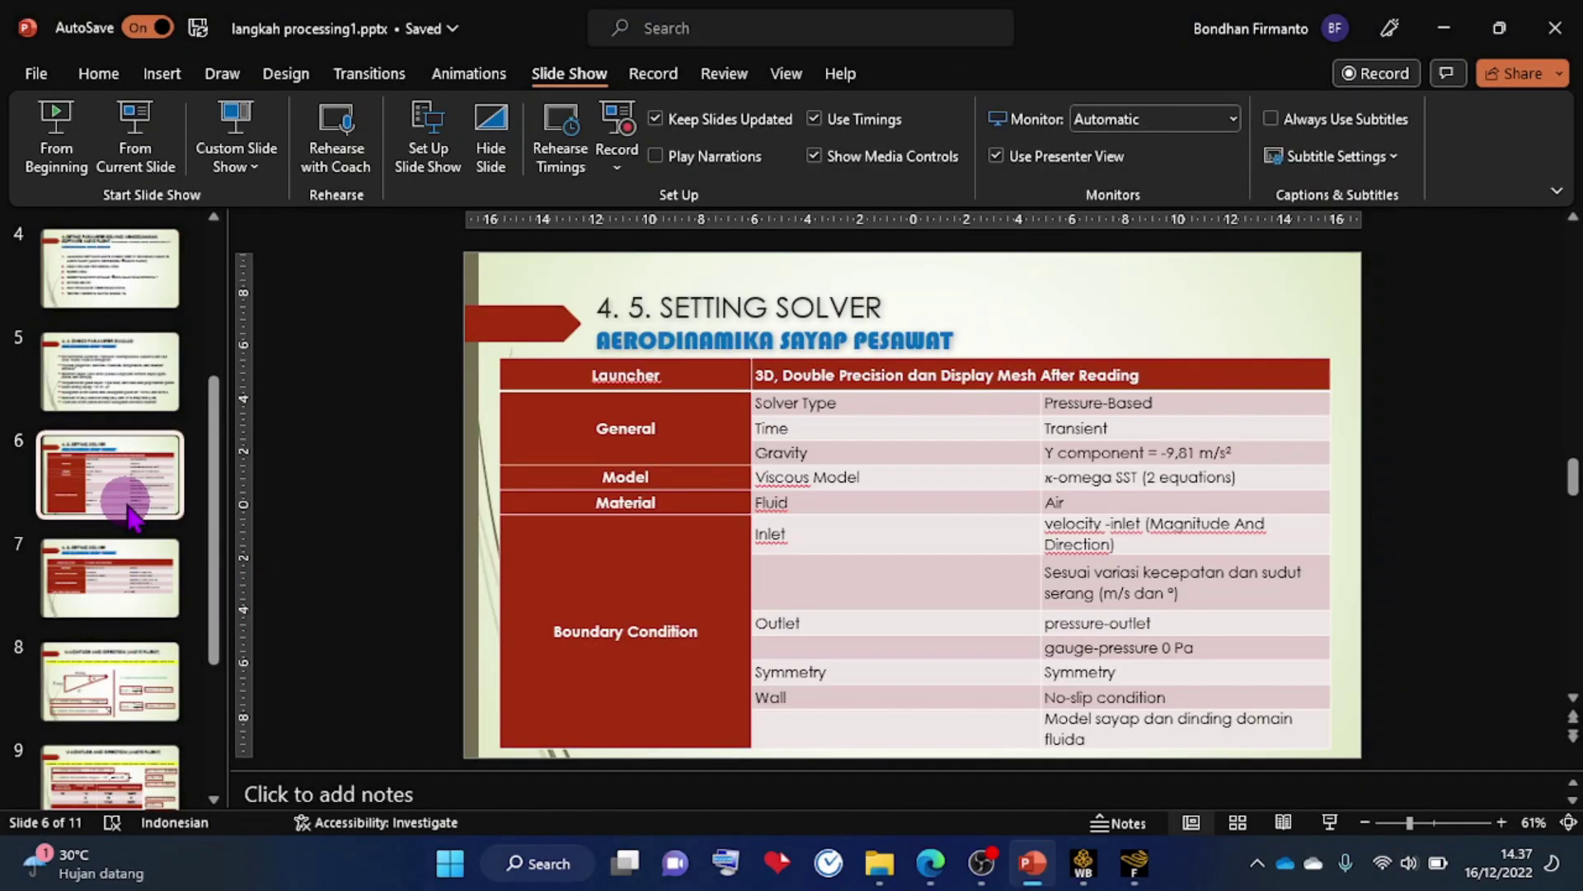
click(823, 408)
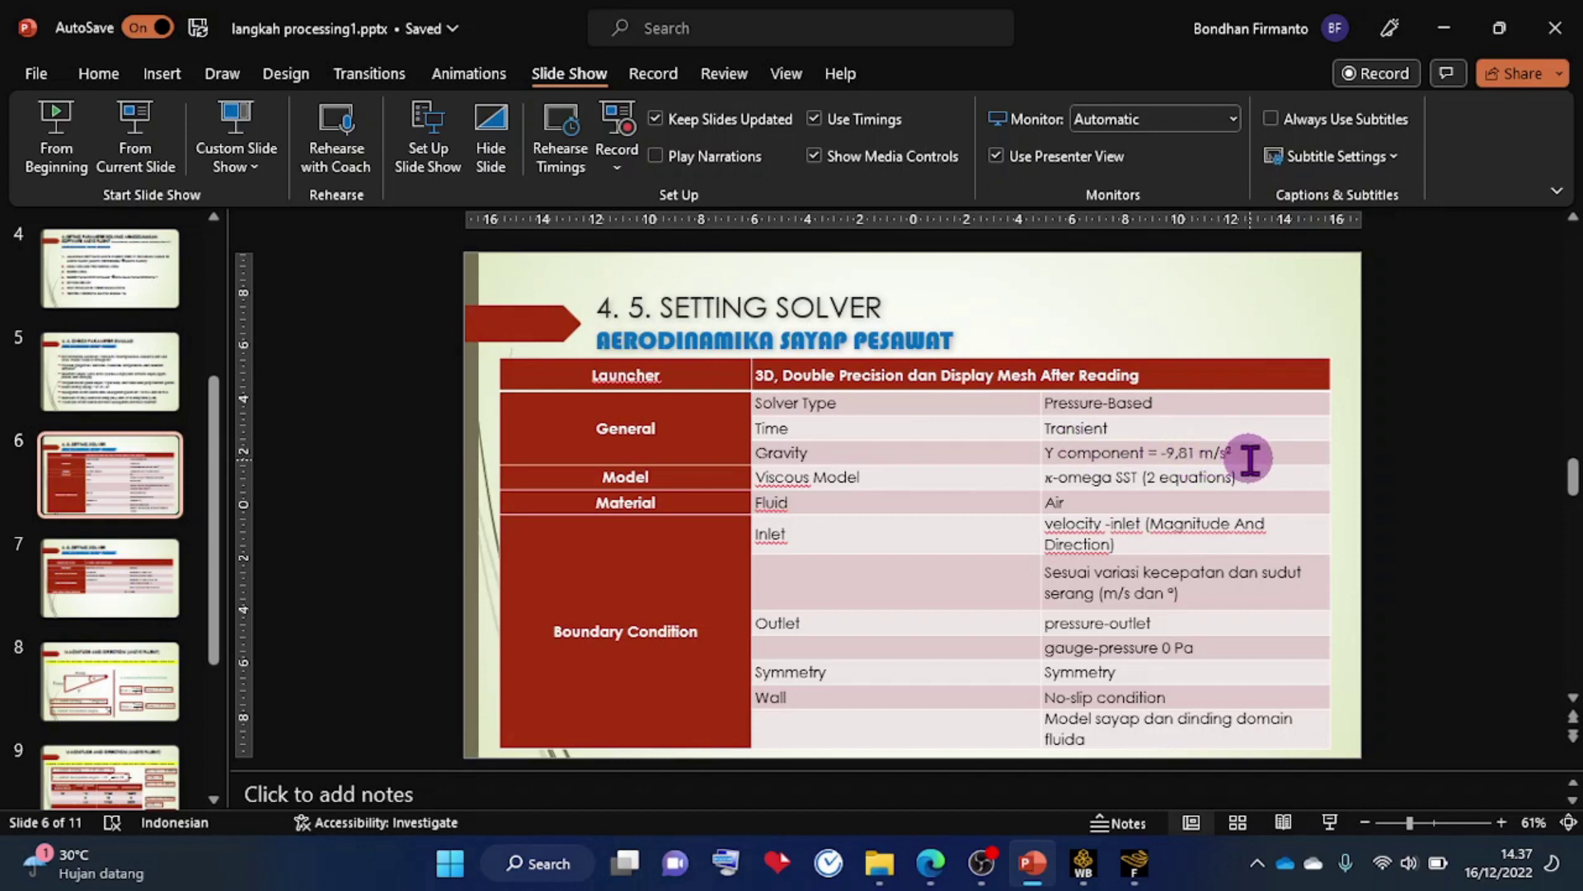
Return to Fluent, set the solver time to Transient, and enable gravity with a Y acceleration of -9.81 m/s².
click(1138, 864)
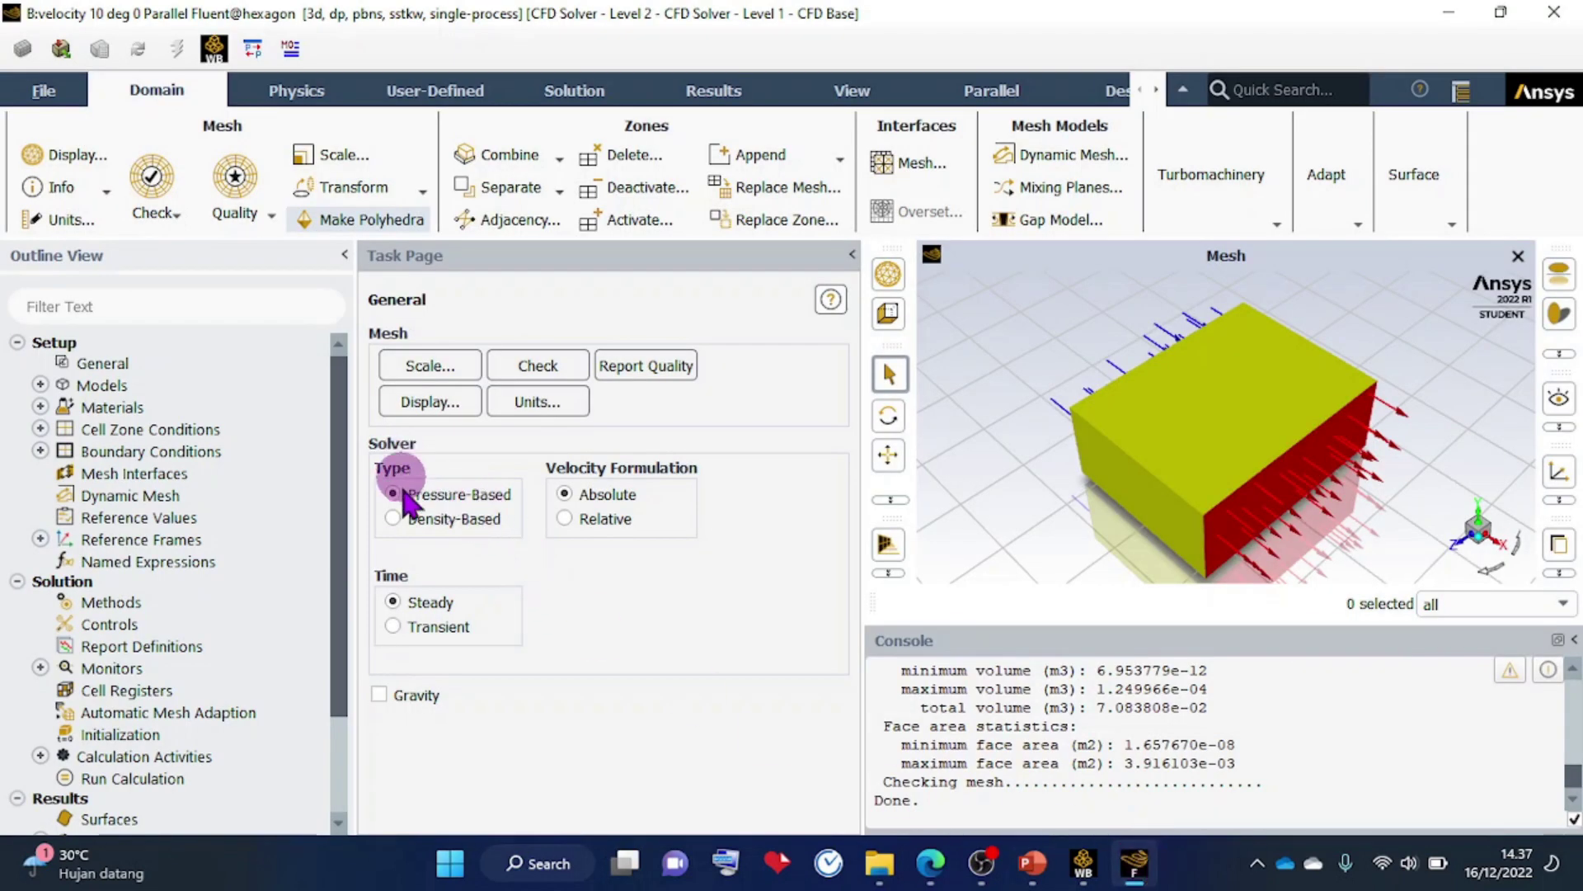
click(394, 626)
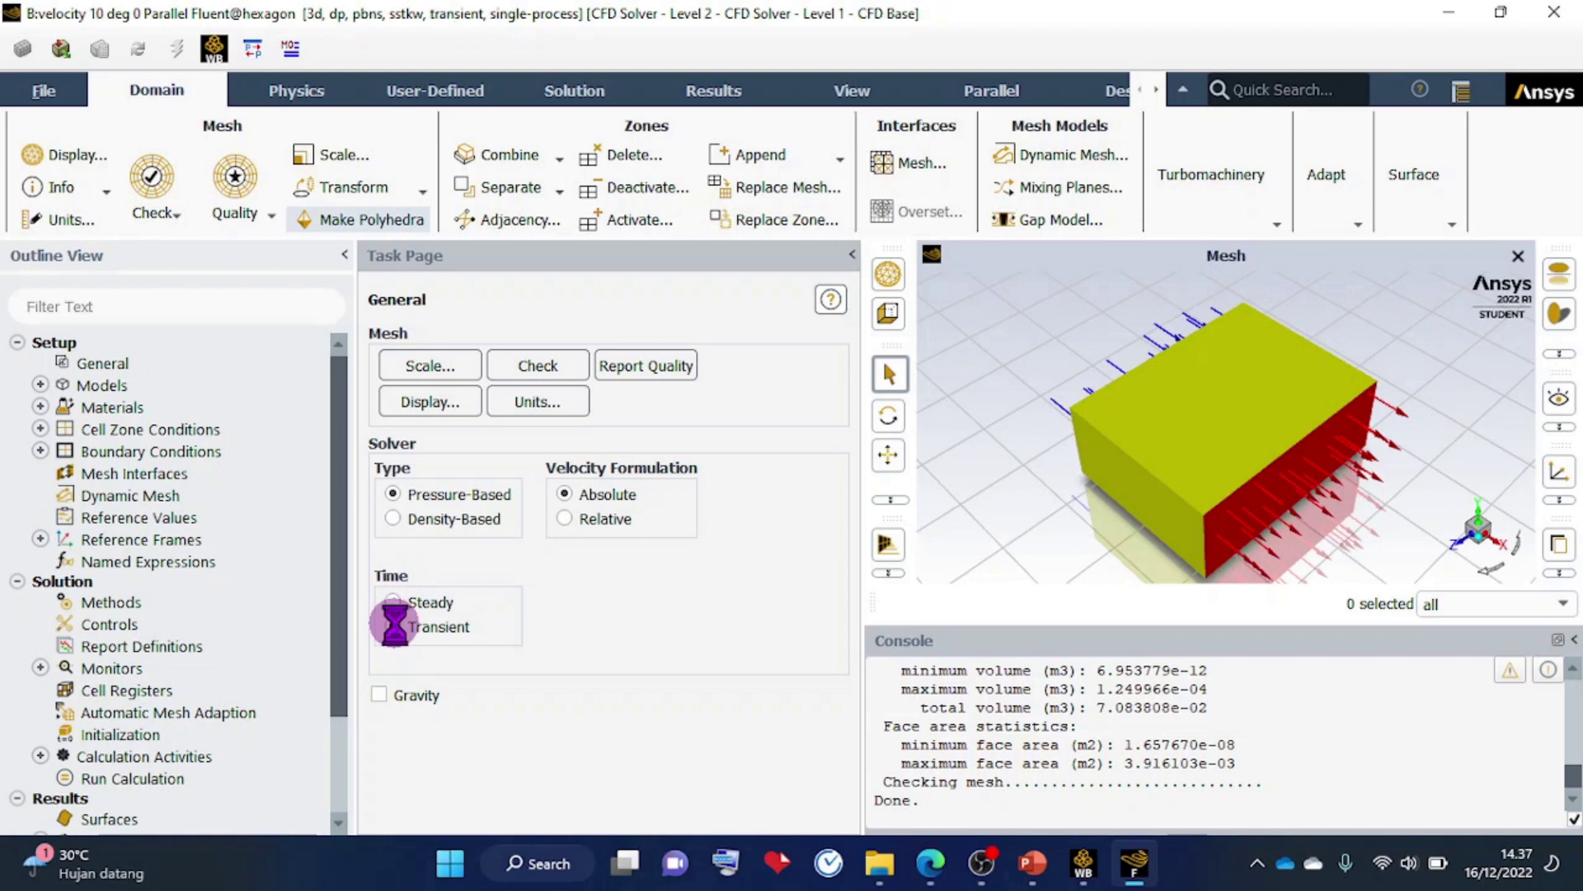
click(379, 694)
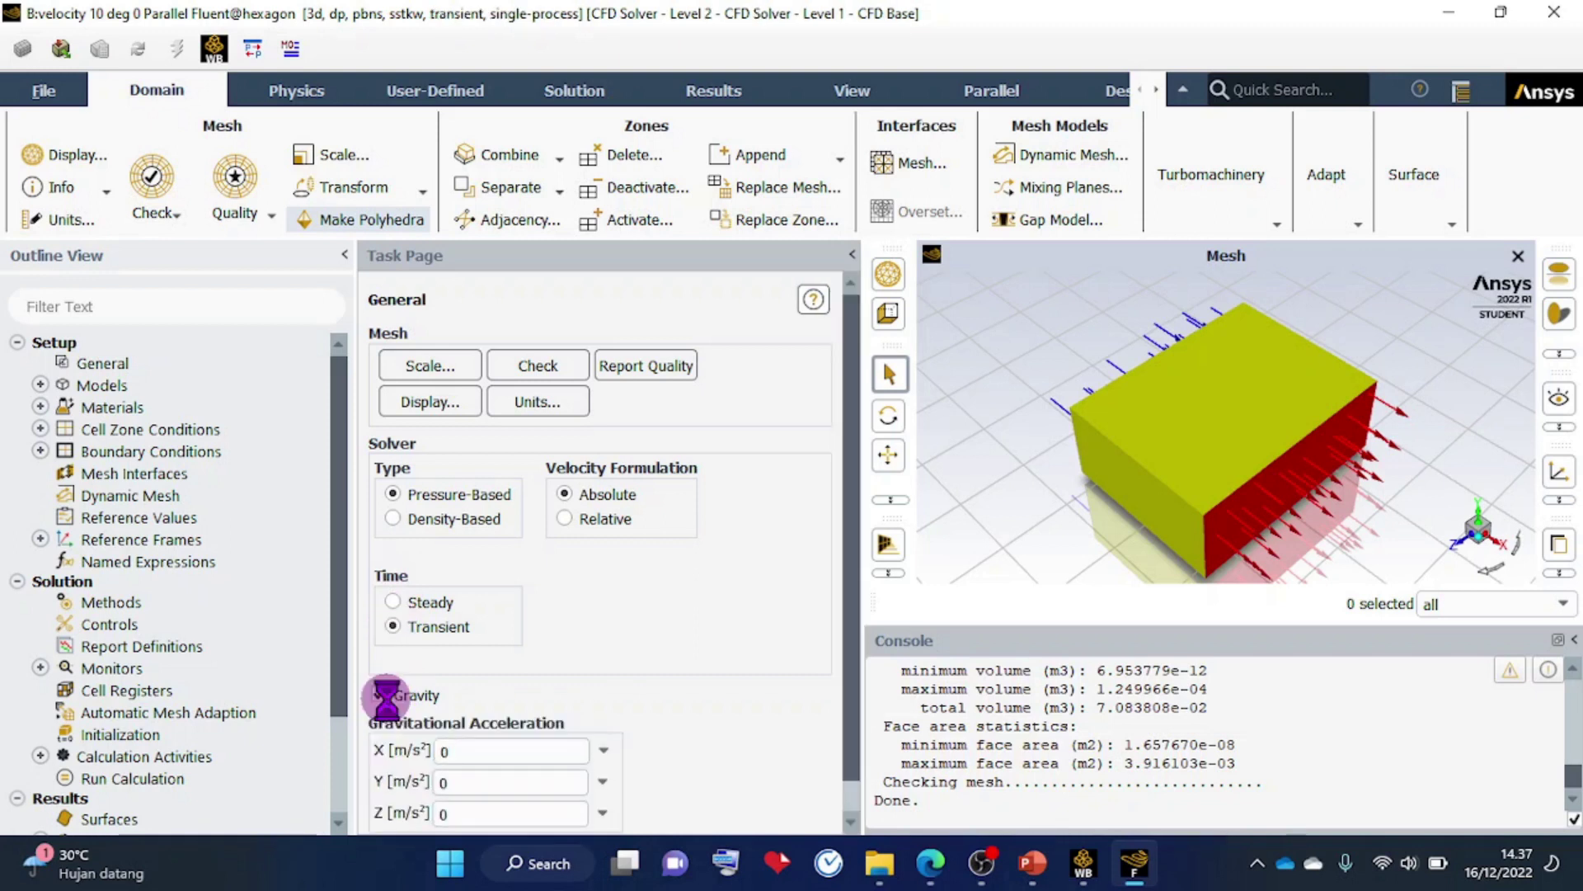
double_click(437, 781)
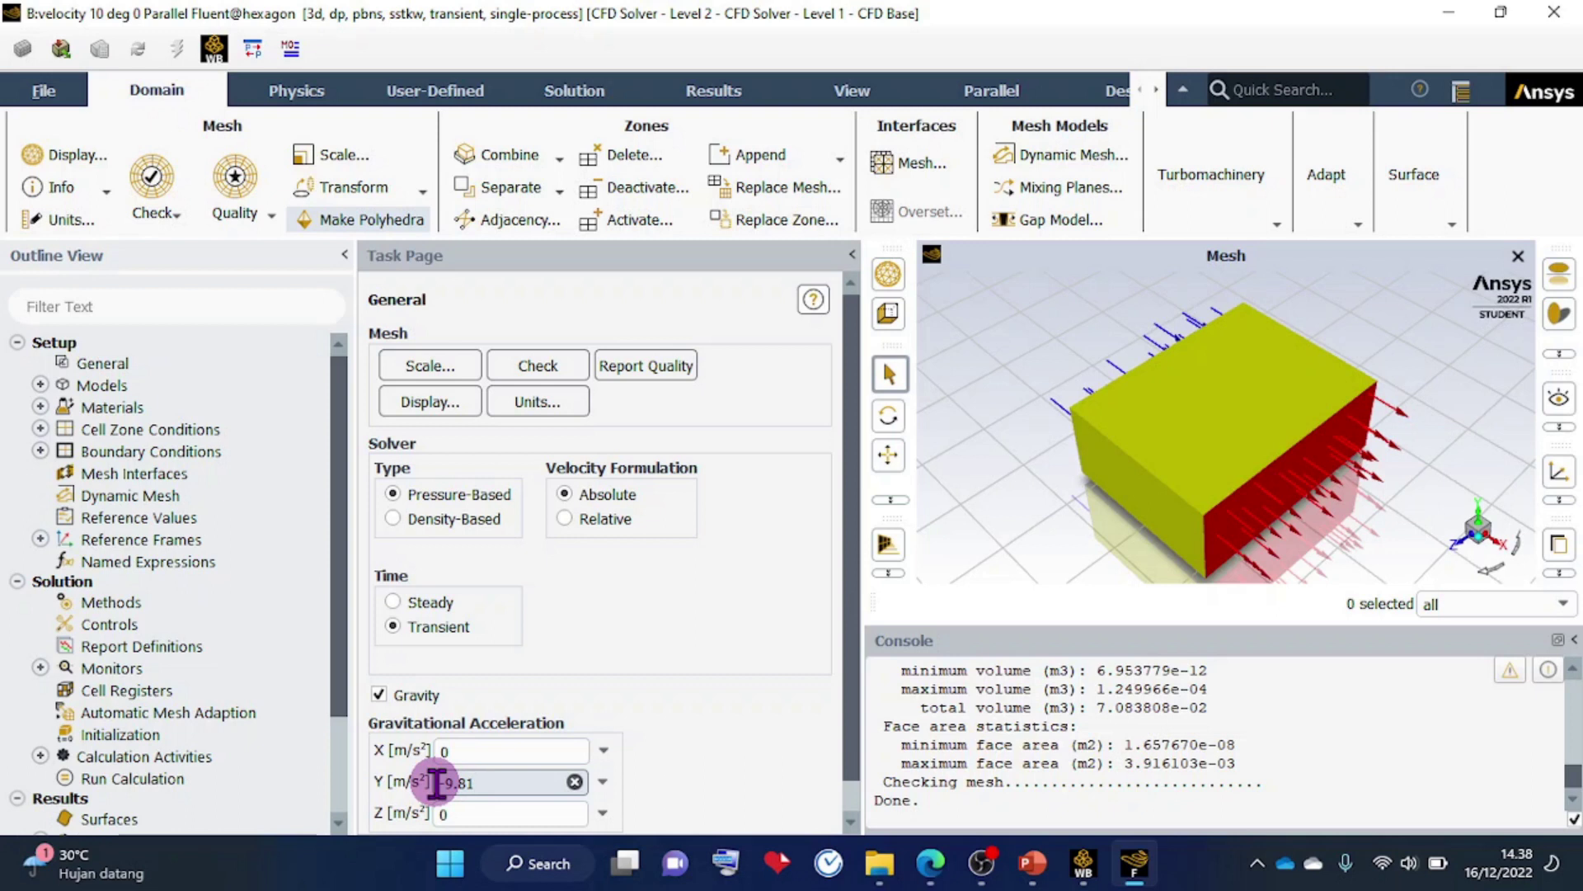
text(-9.81)
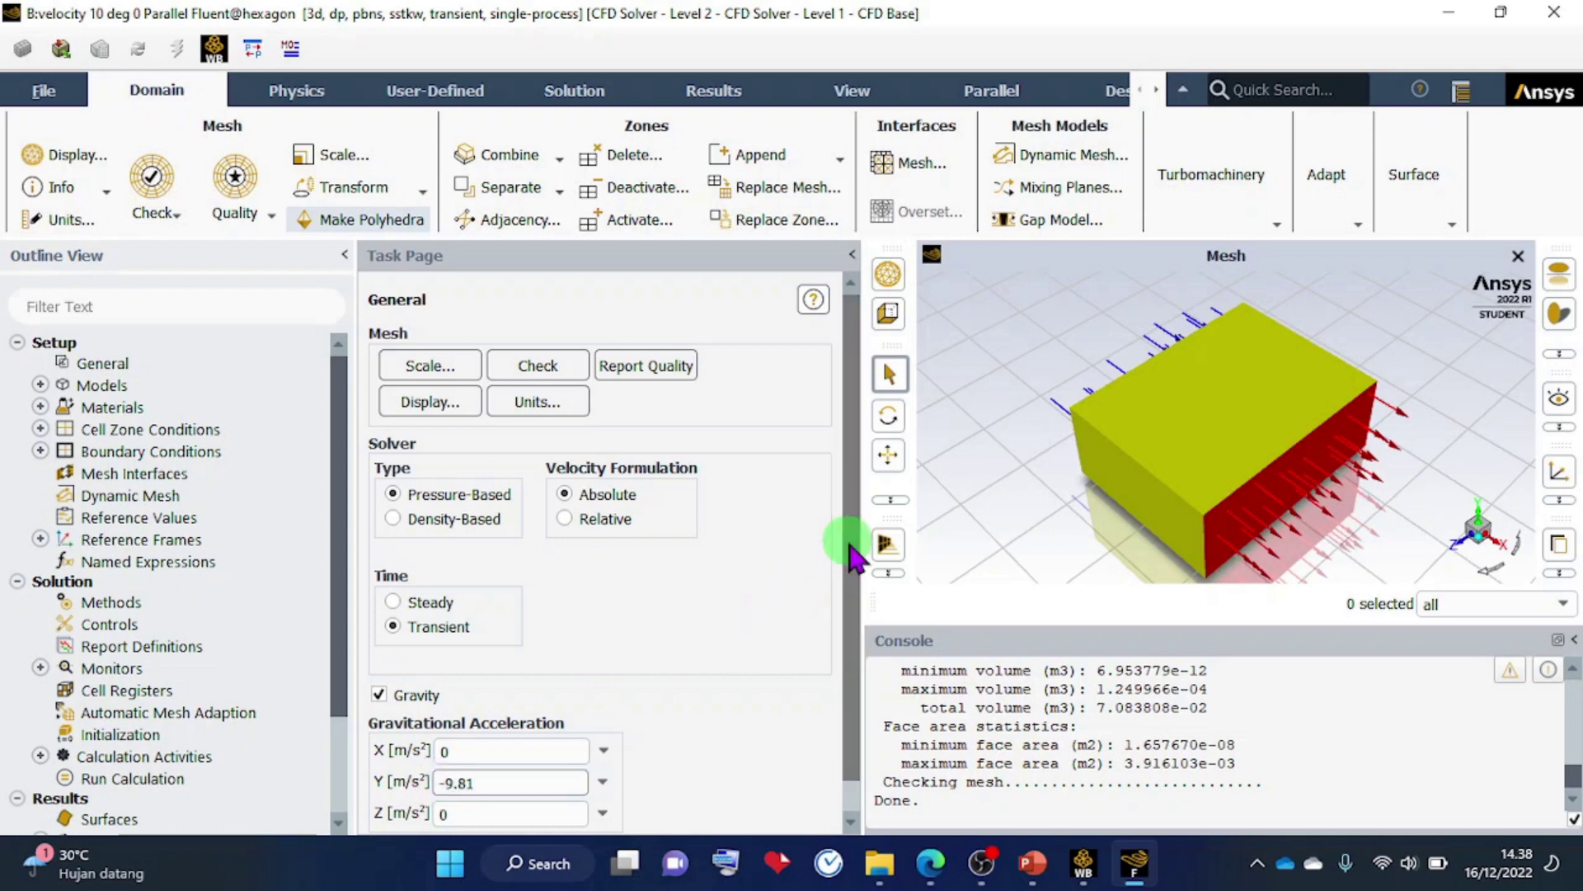
scroll(833, 627, down, 1)
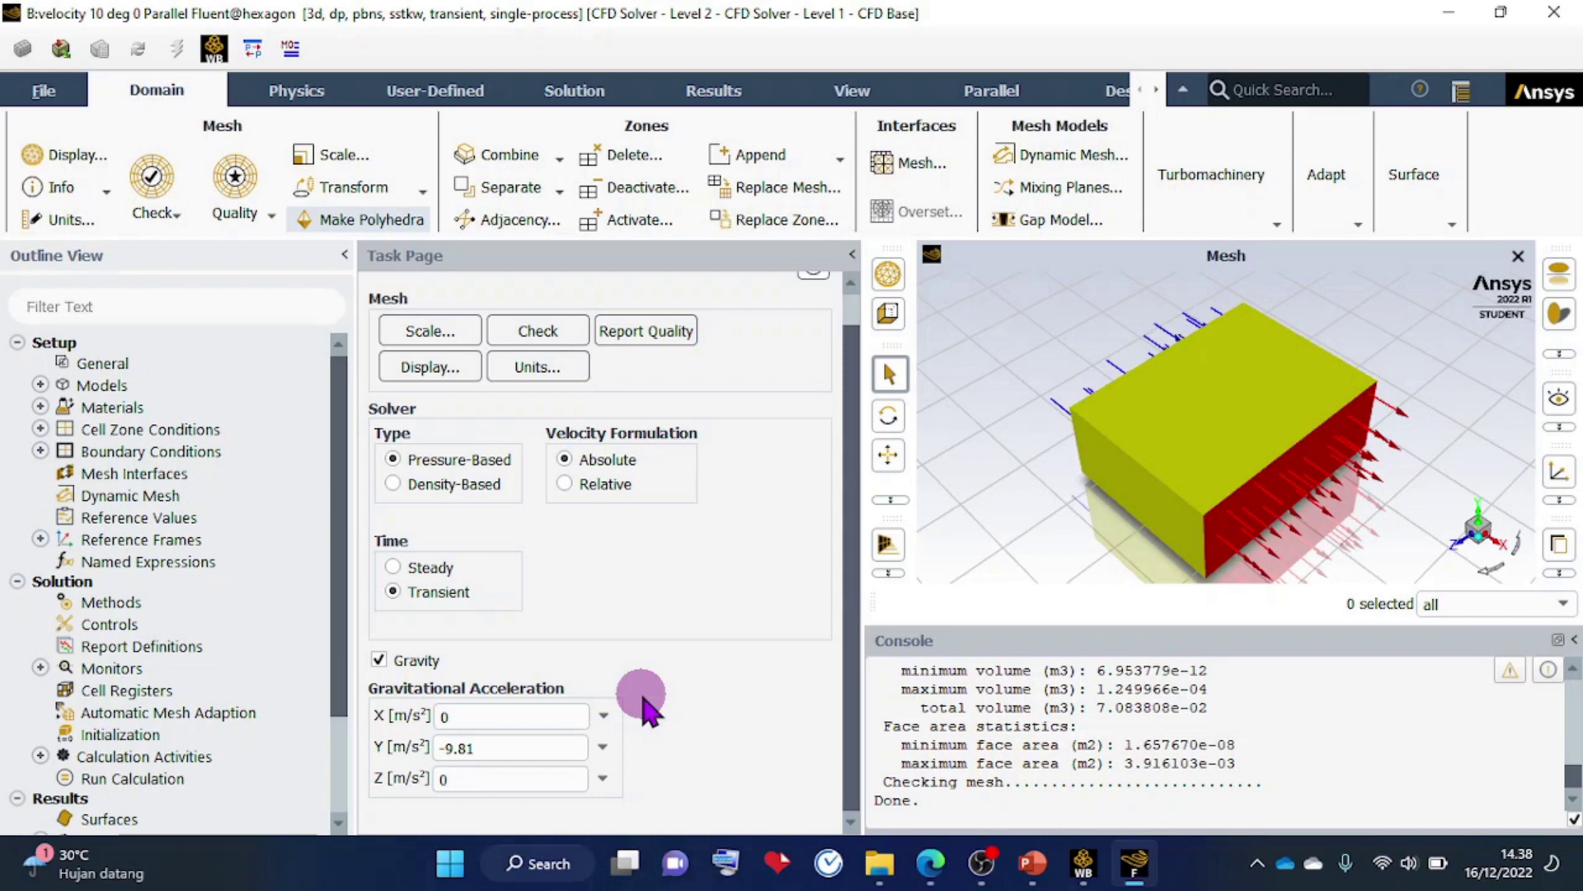
Consult the Model row on slide 6 in PowerPoint, and in Fluent accept the k-omega (2 eqn) SST viscous model.
click(1031, 863)
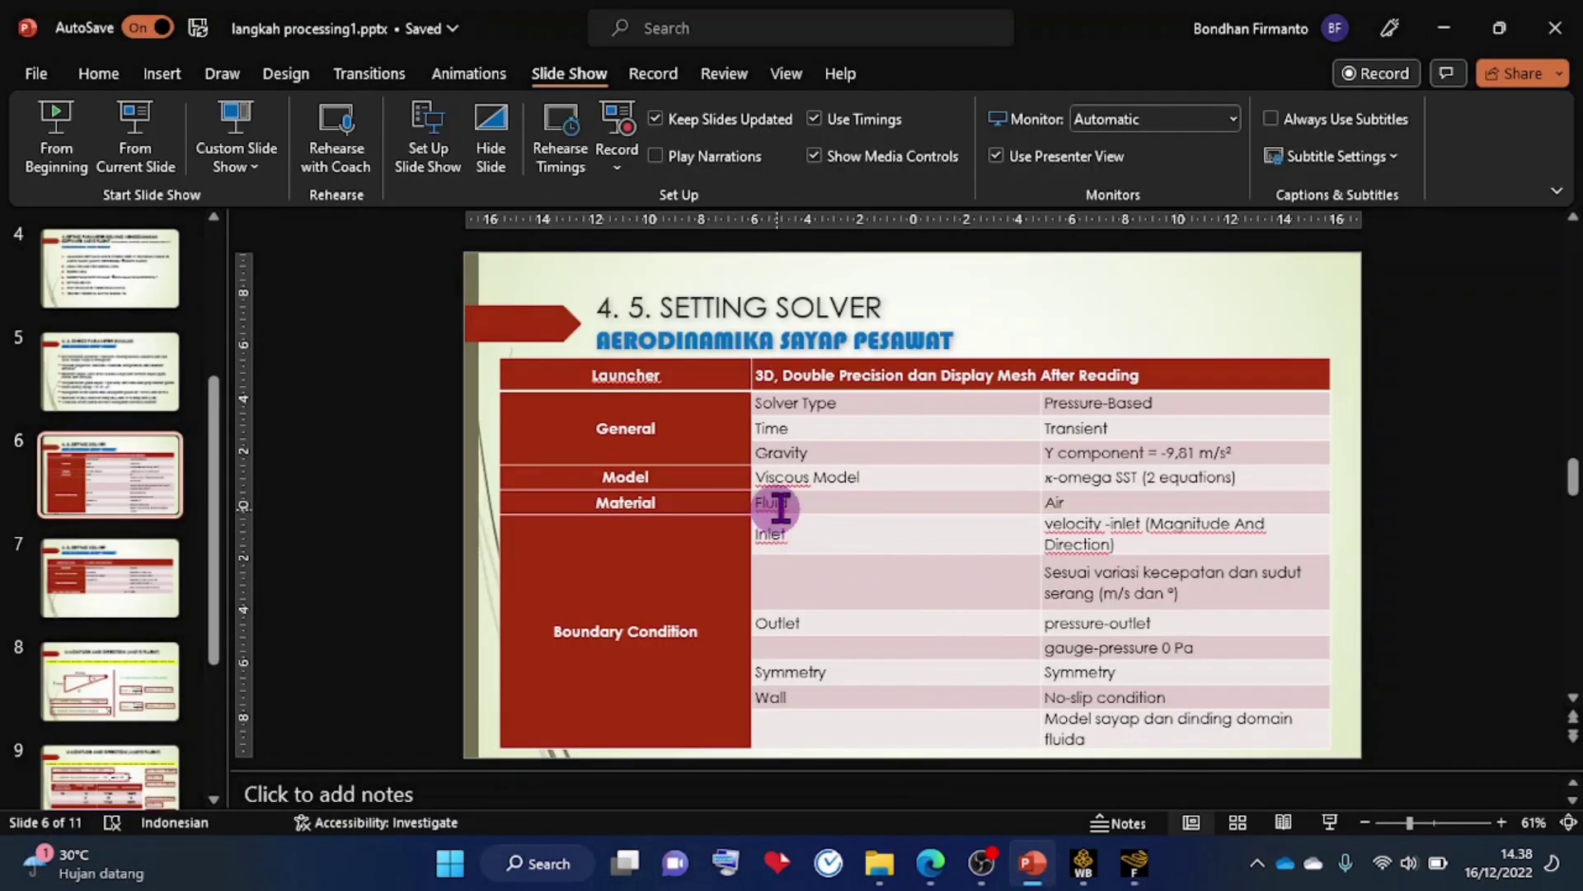
click(648, 477)
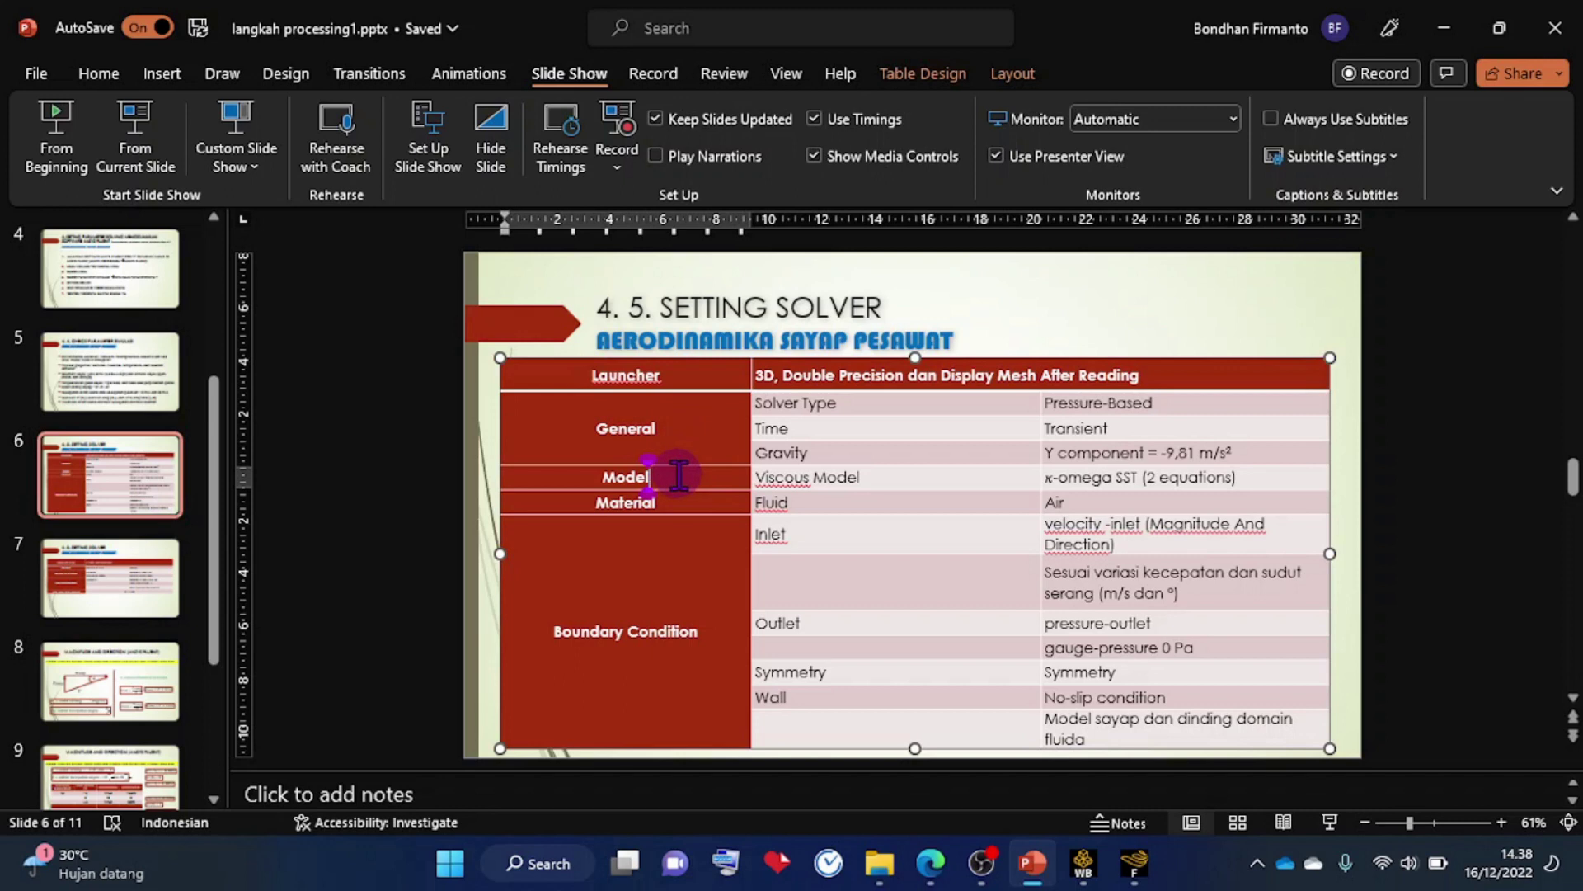
click(1135, 868)
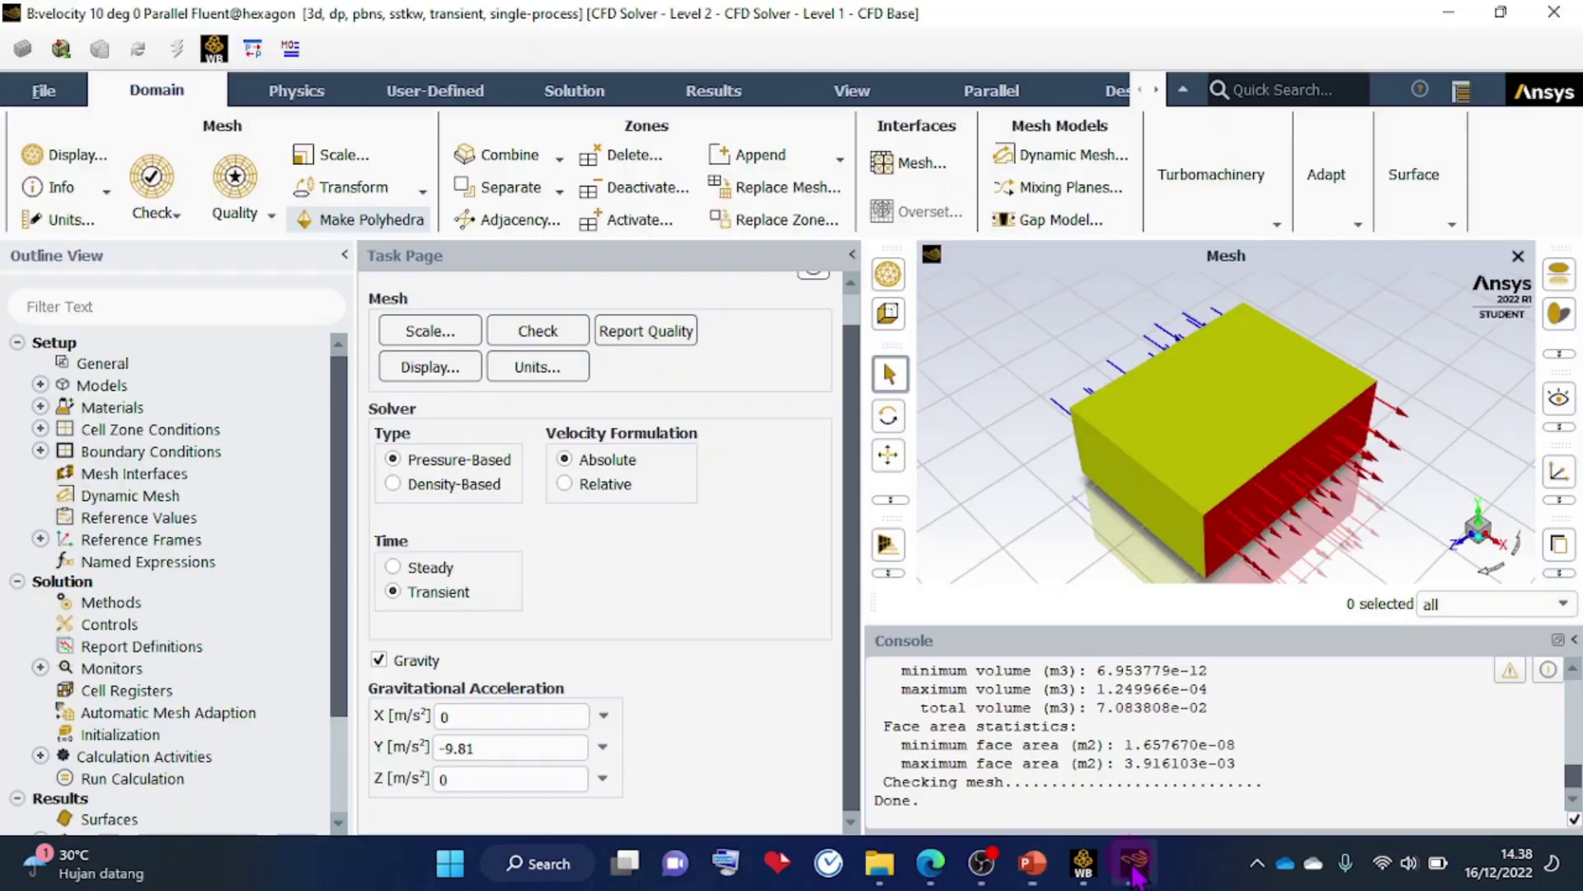
click(40, 384)
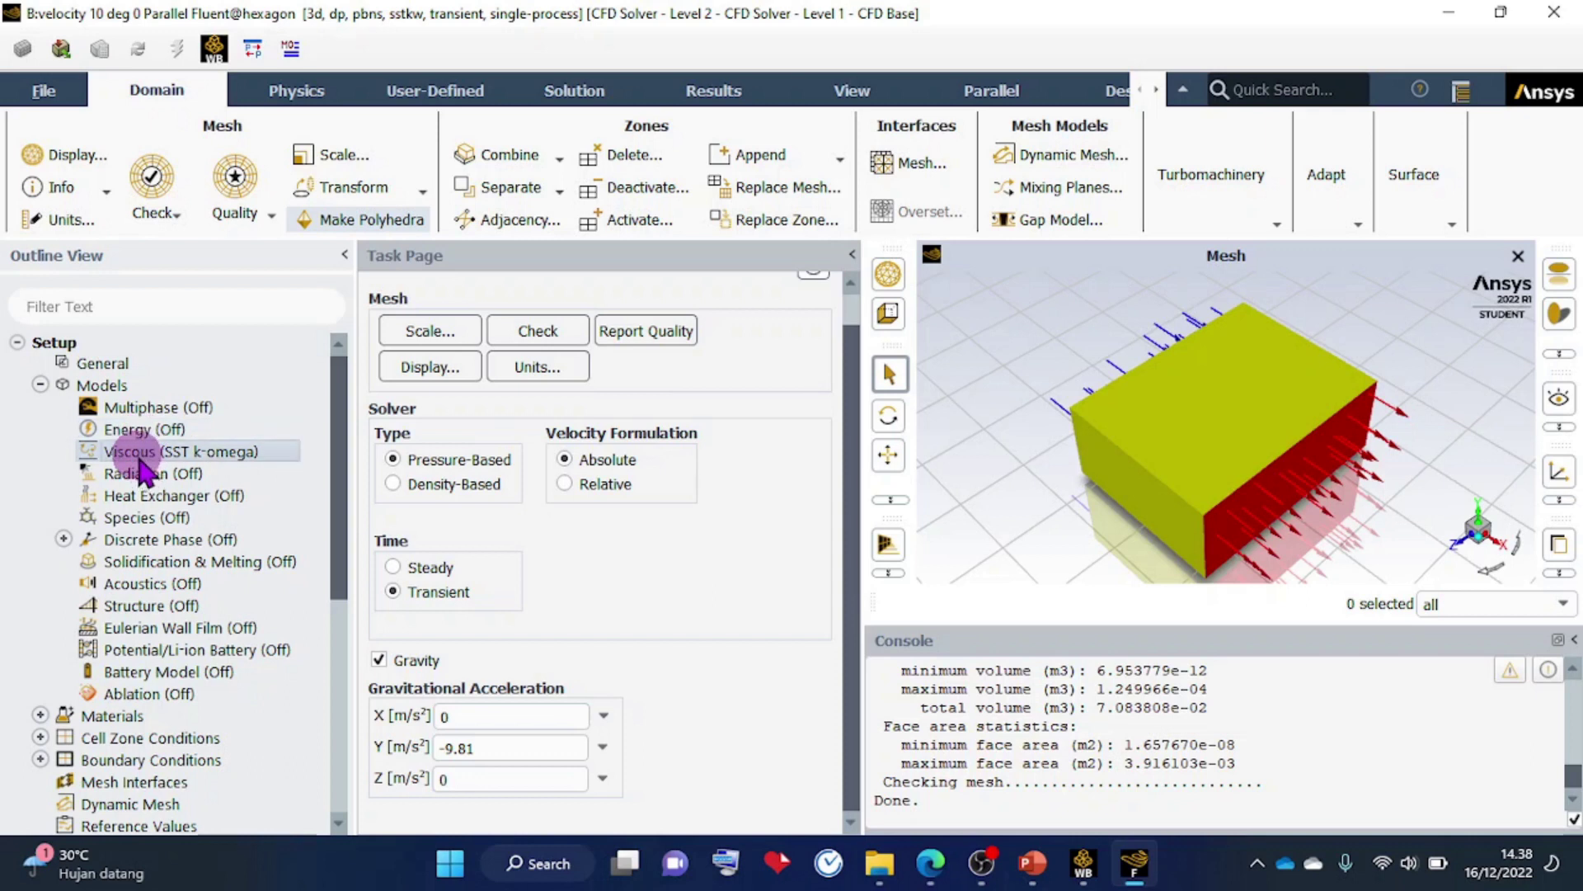
double_click(136, 453)
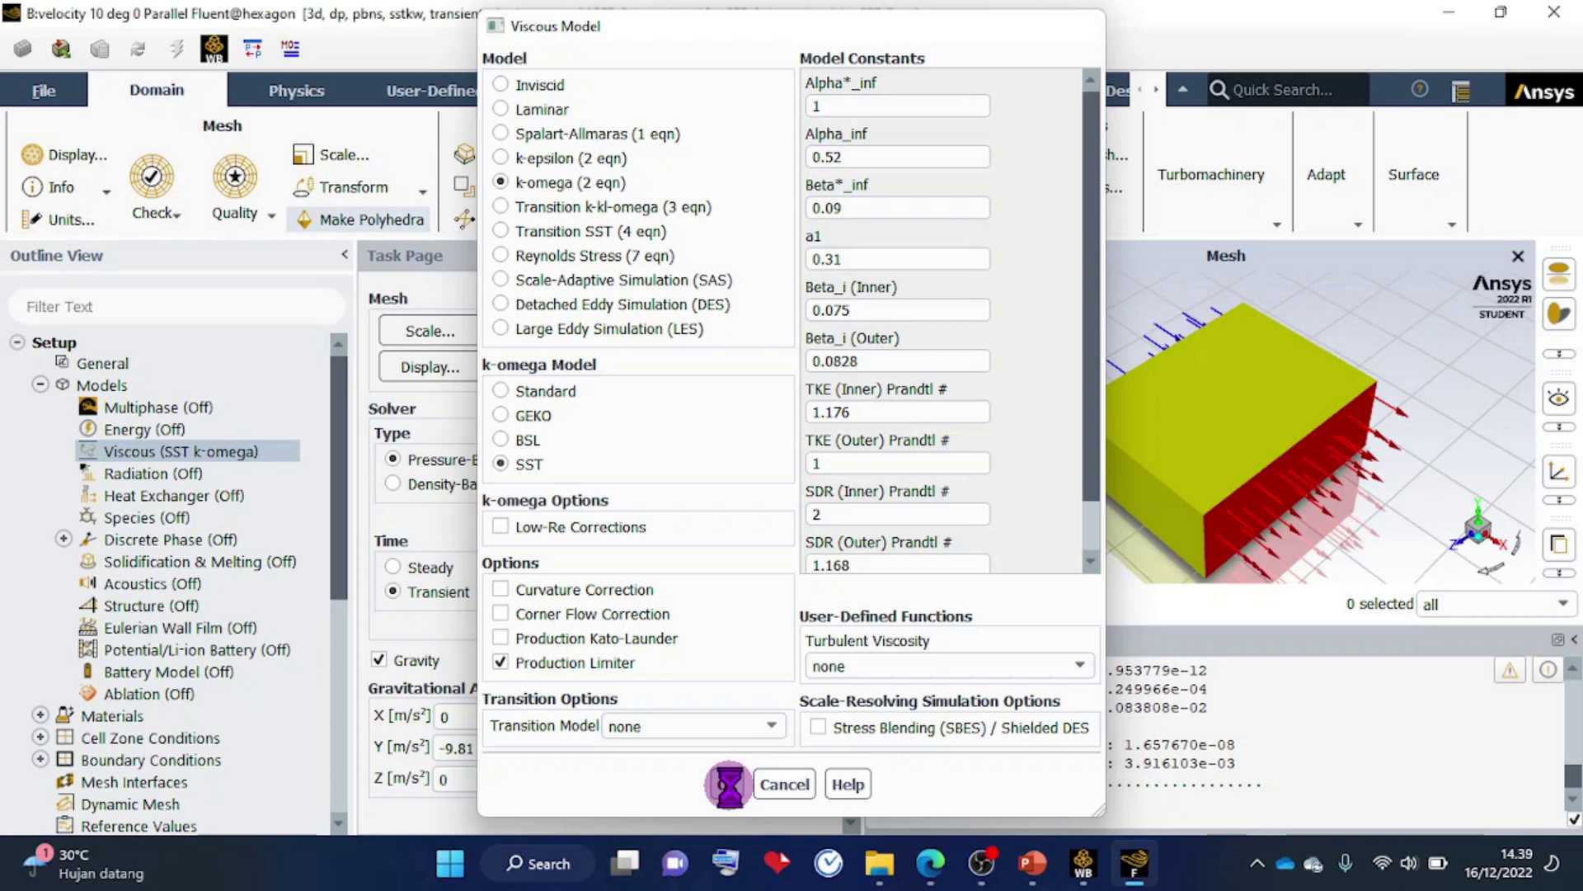
click(728, 784)
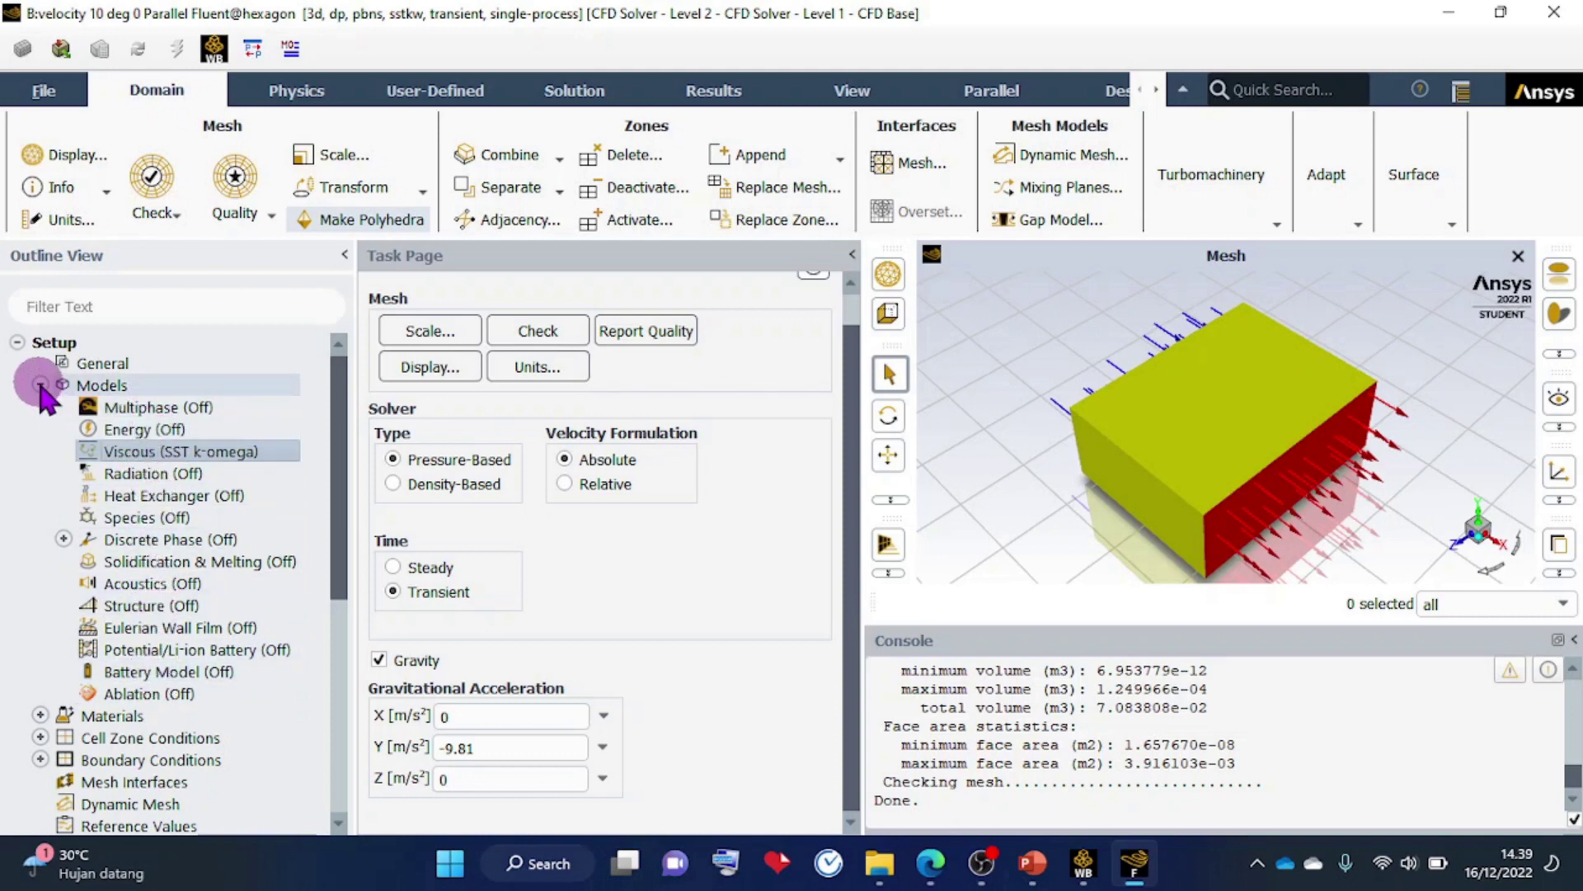
click(40, 385)
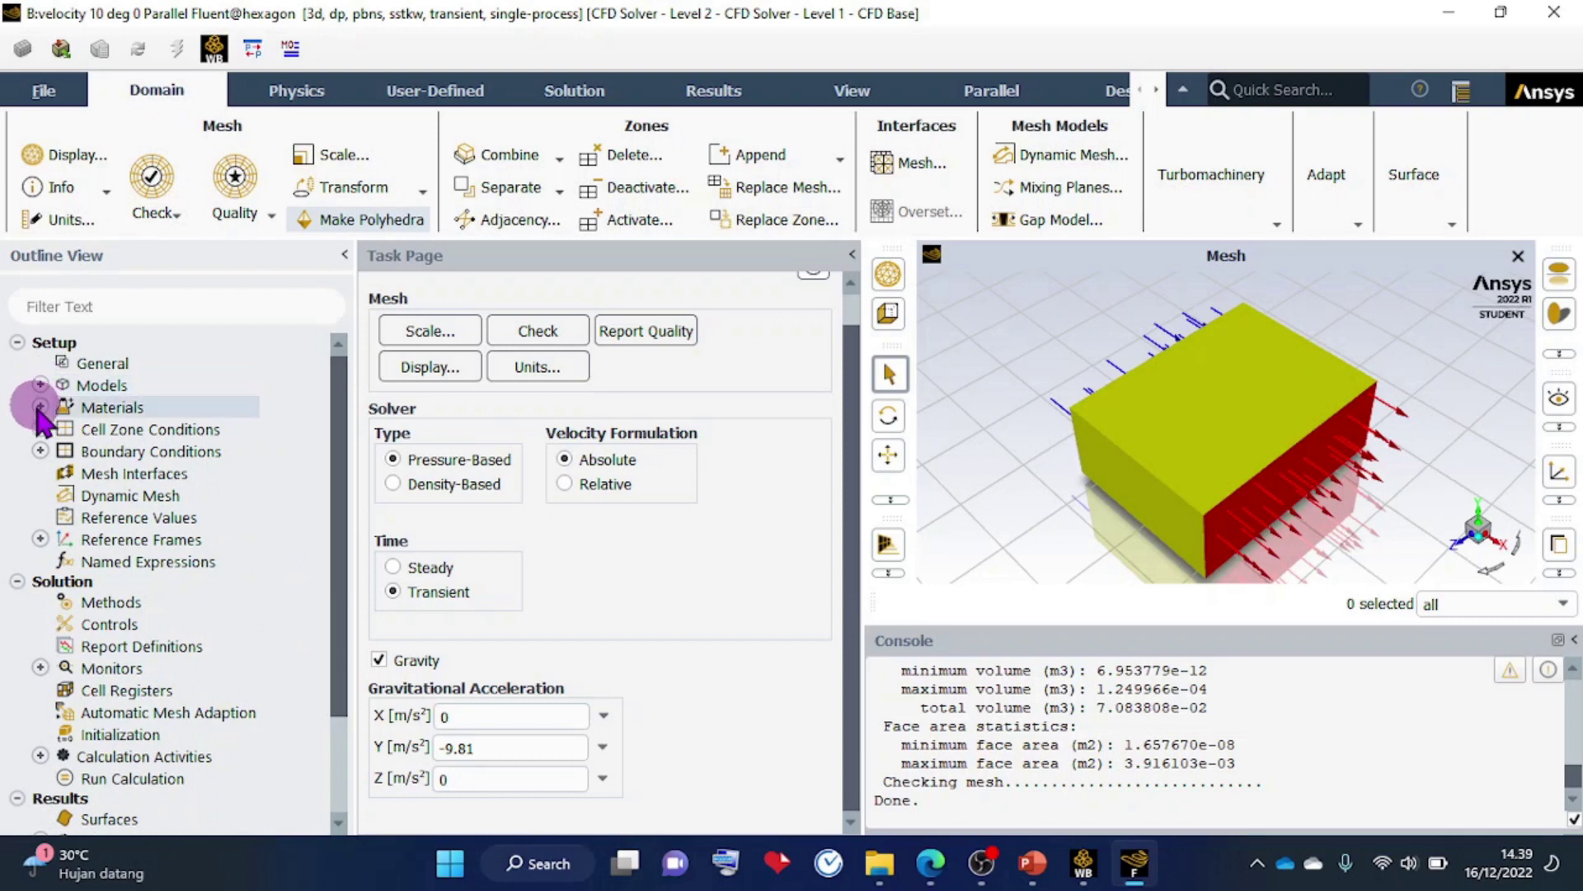
Expand the Fluid and Solid materials in the outline, and switch to PowerPoint to compare them with the Material row on slide 6.
click(40, 408)
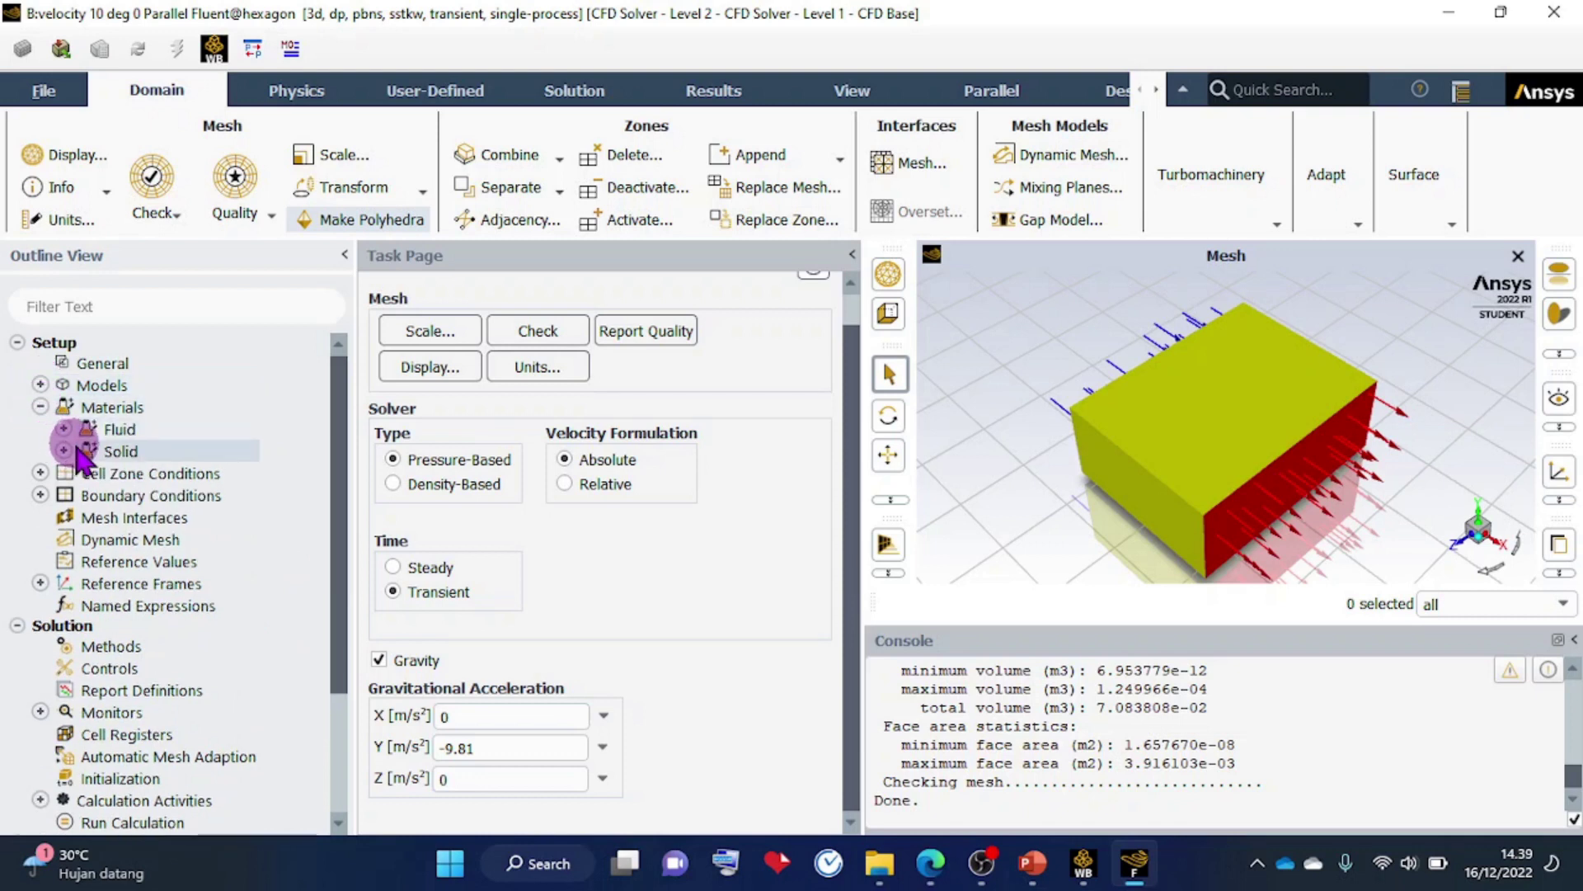
click(63, 429)
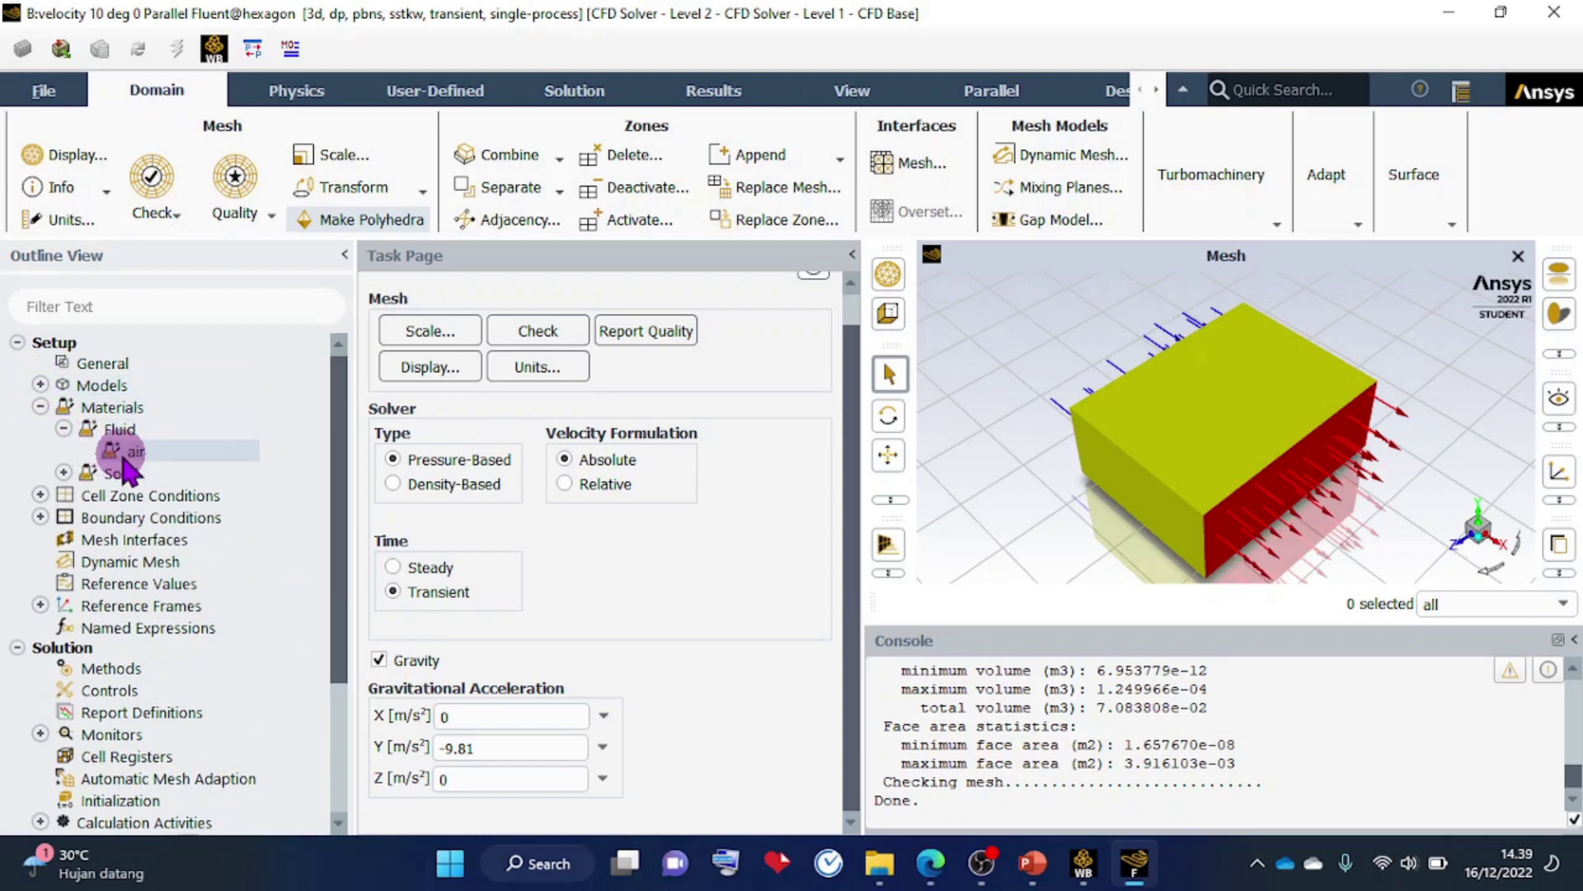
click(63, 473)
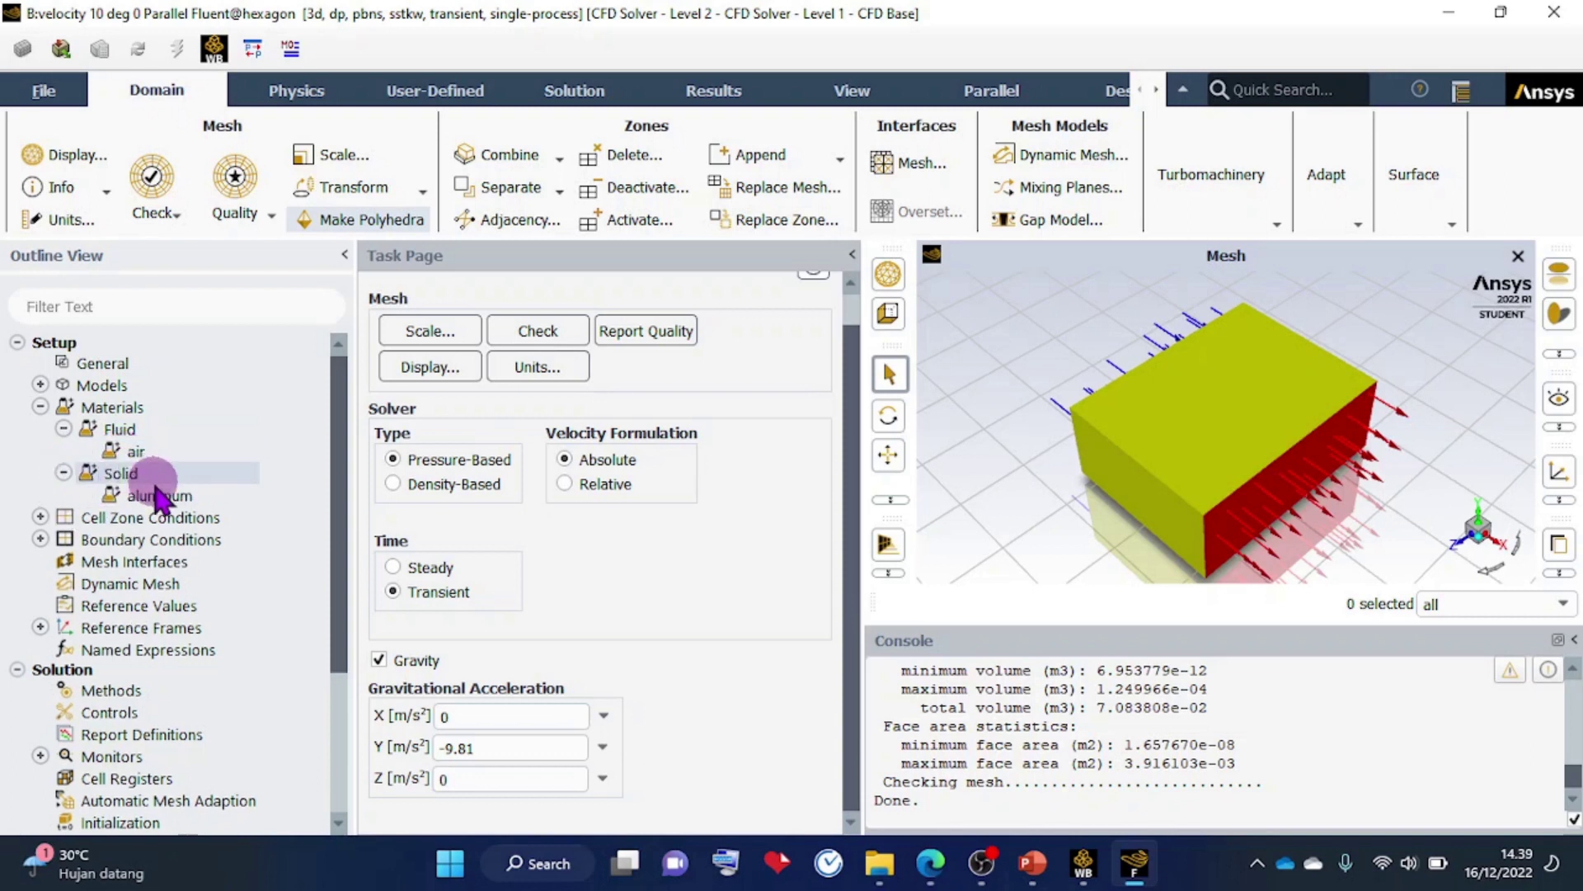
click(159, 495)
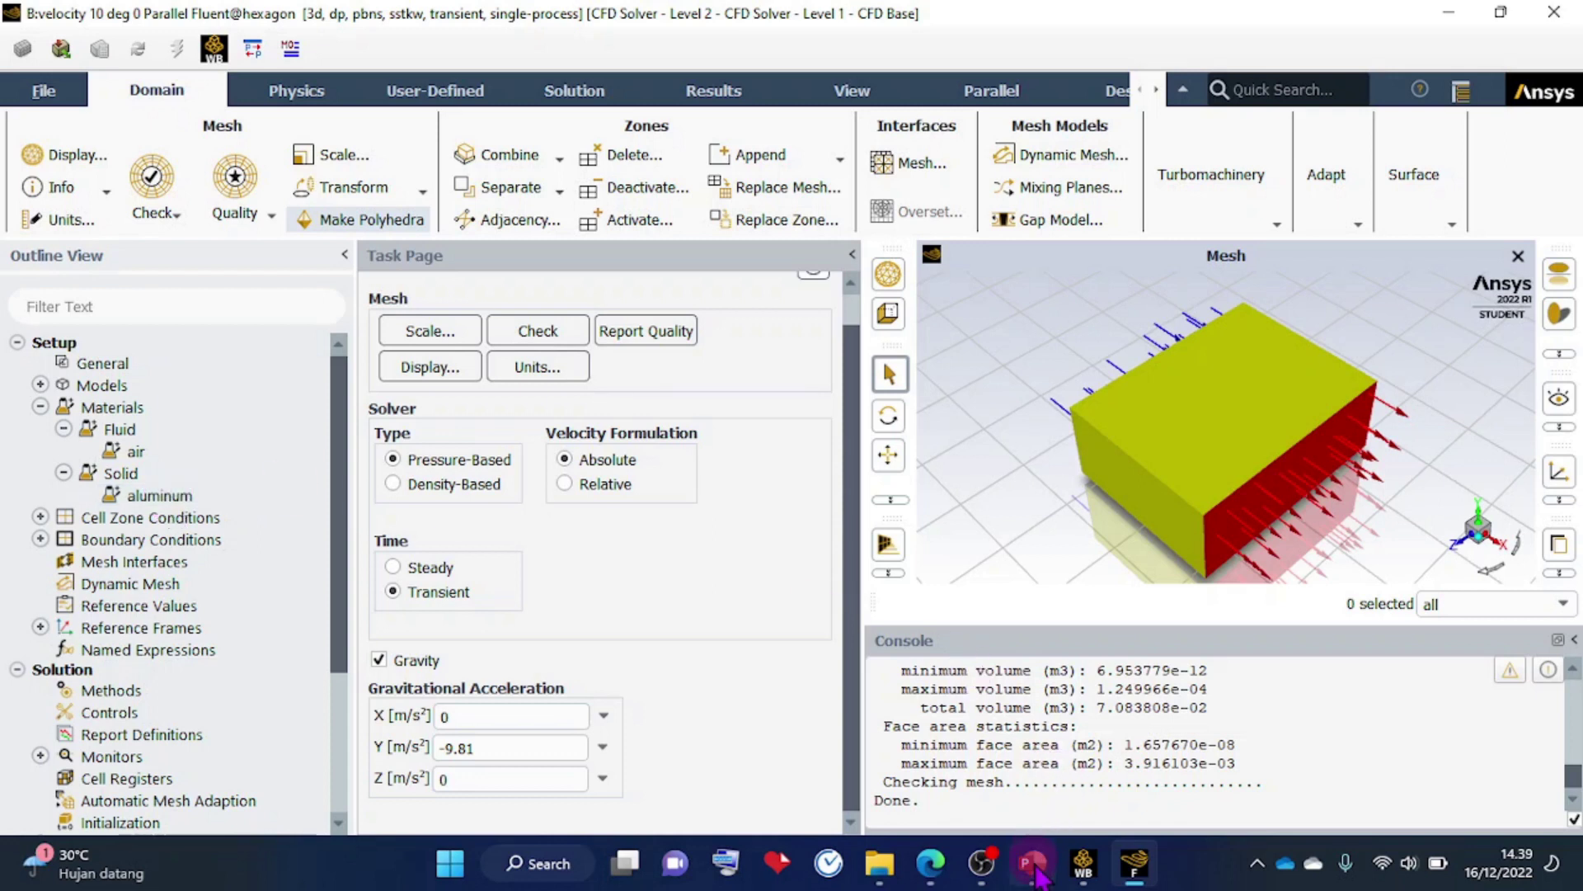
mouse_move(1037, 875)
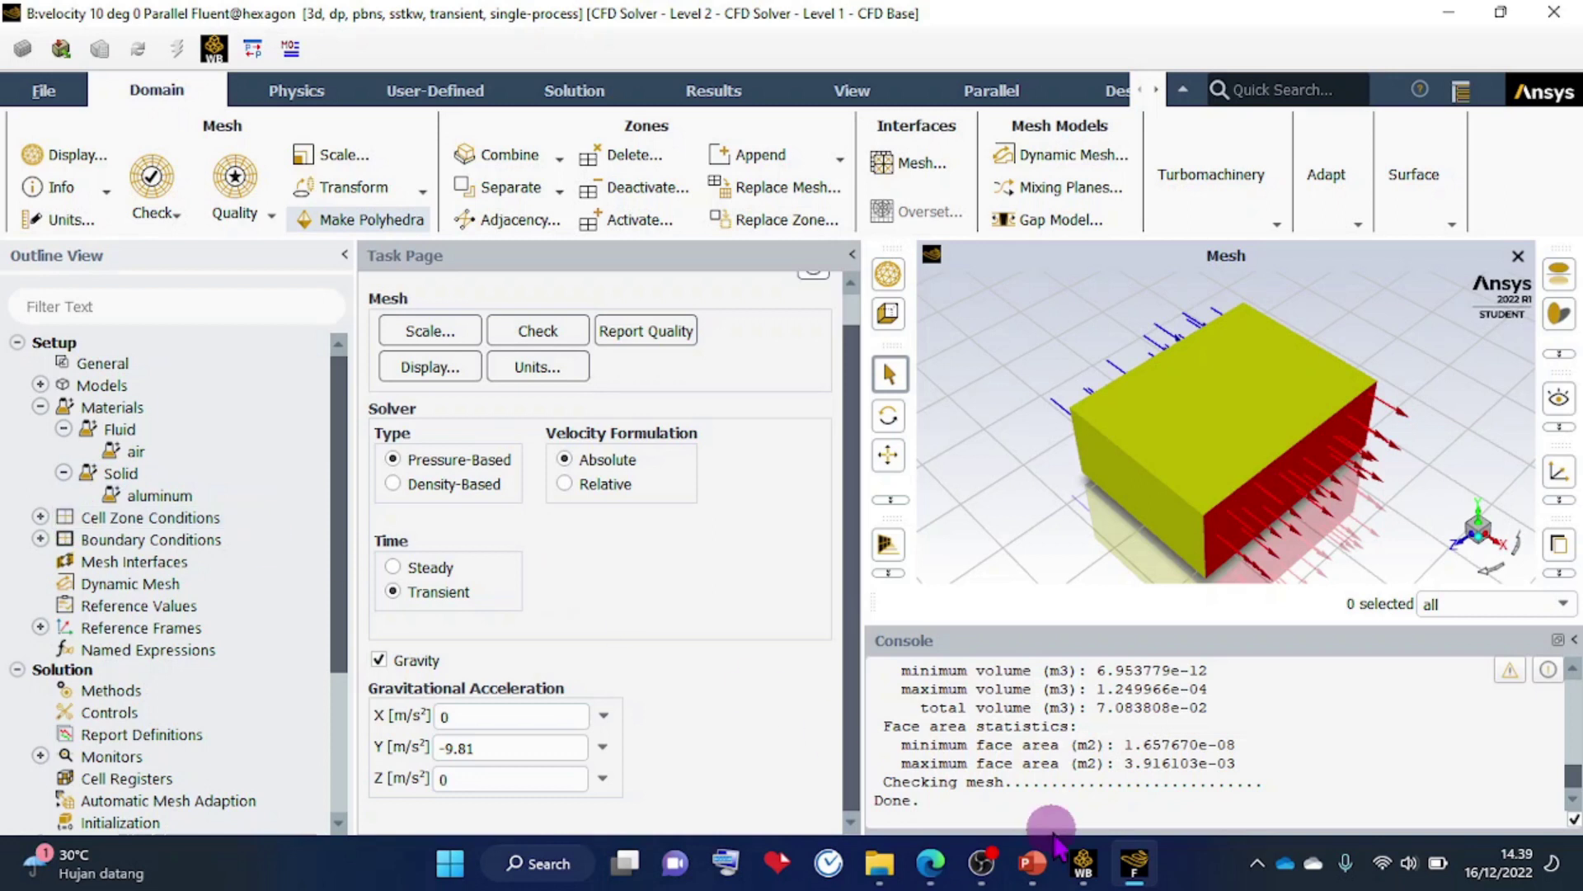
click(1041, 866)
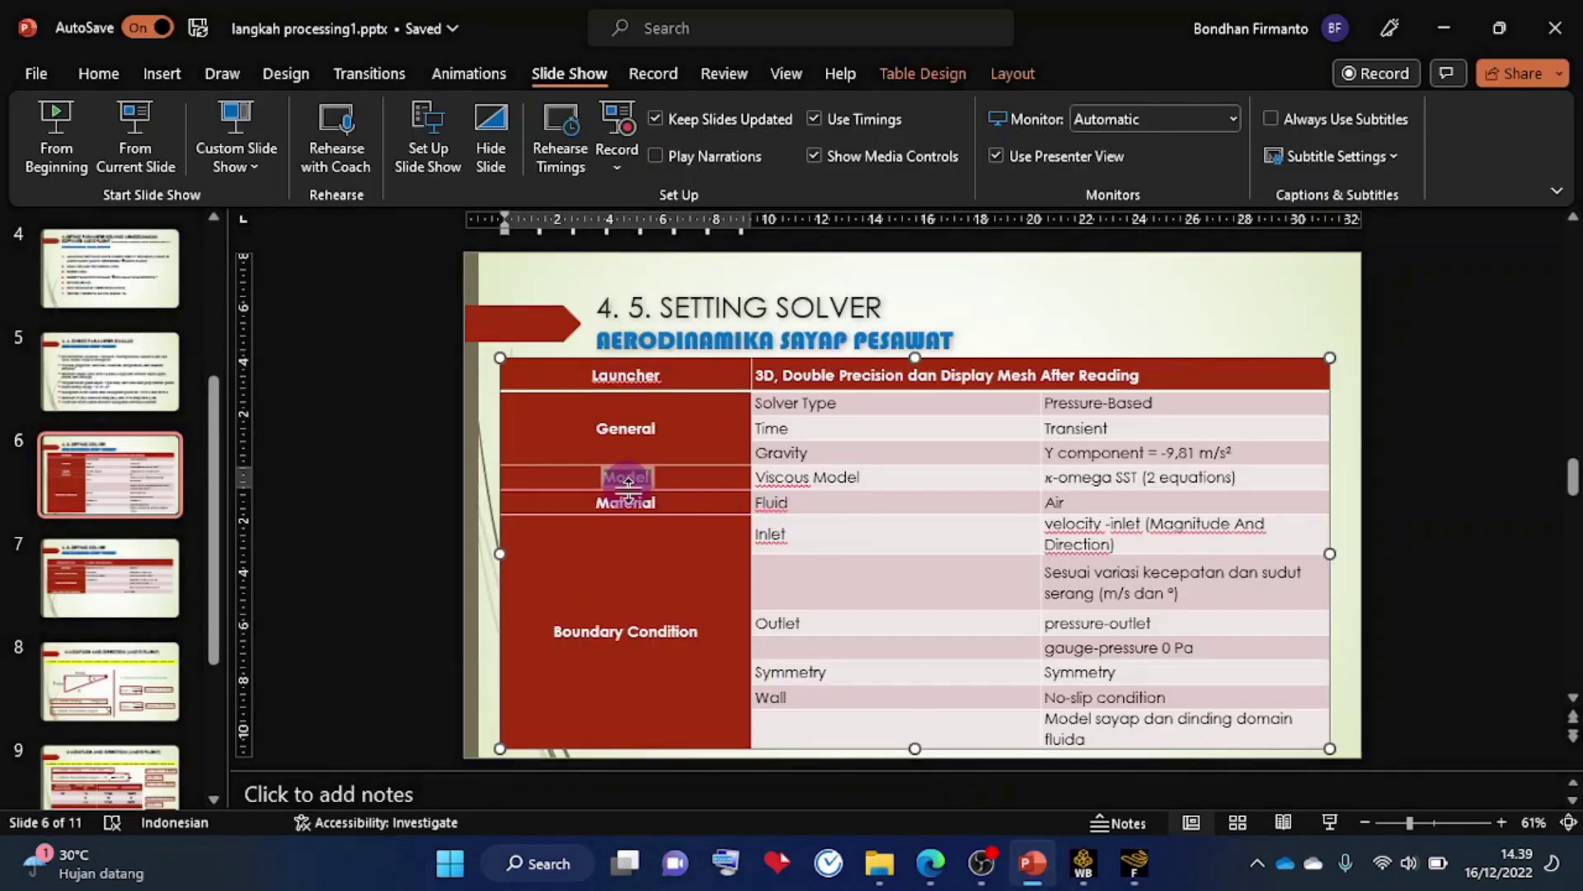
Consult the Boundary Condition rows on slide 6, then switch to Fluent and expand Cell Zone Conditions down to the fluid's solid zone.
click(784, 538)
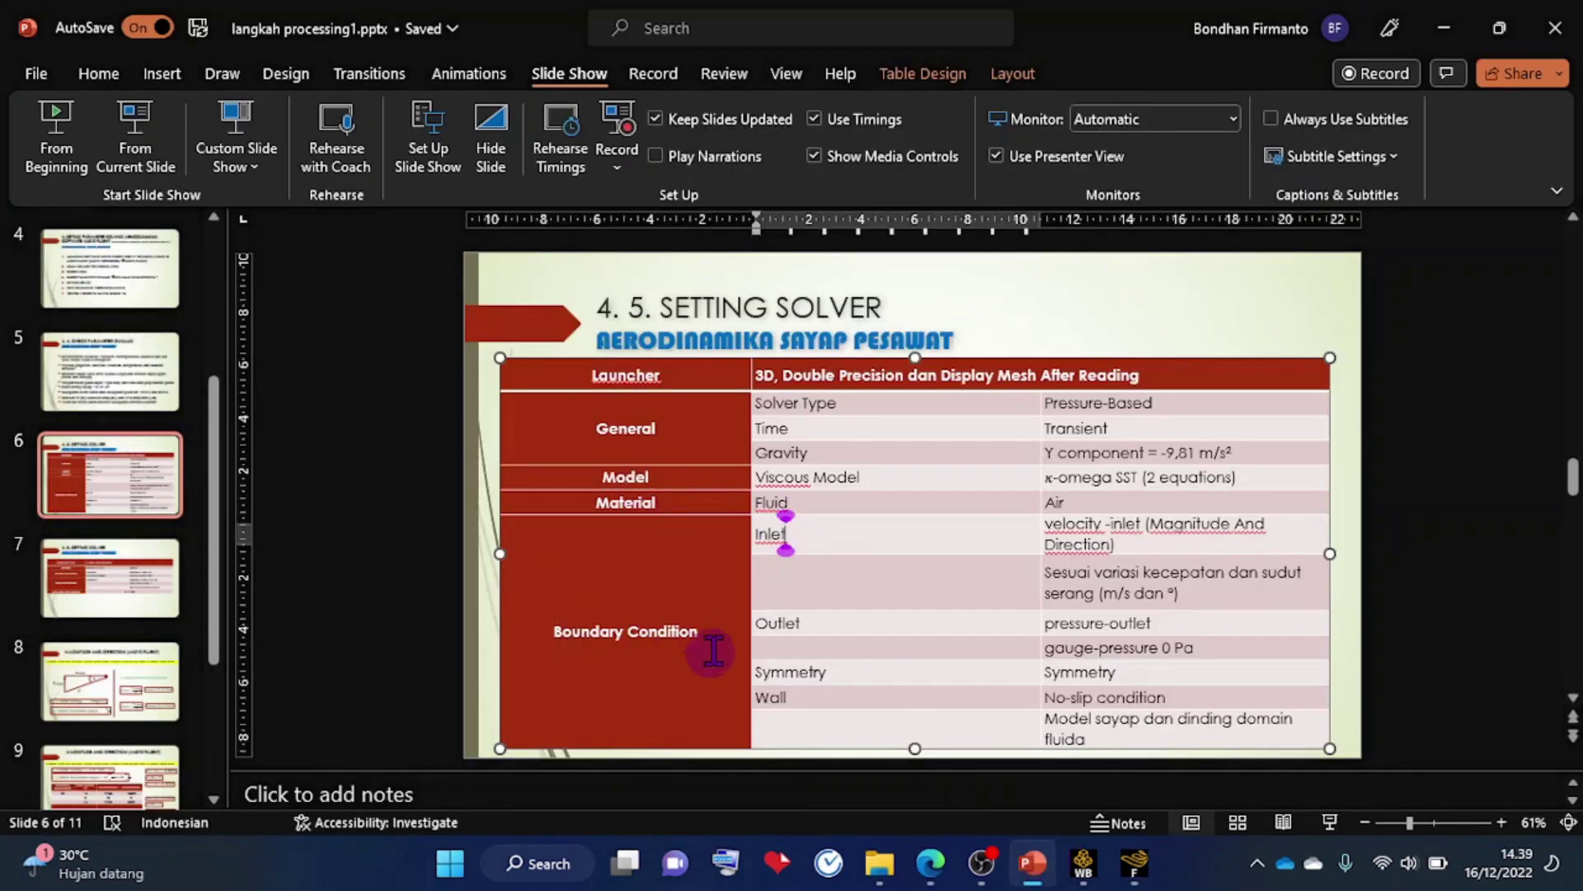
drag(705, 631, 536, 632)
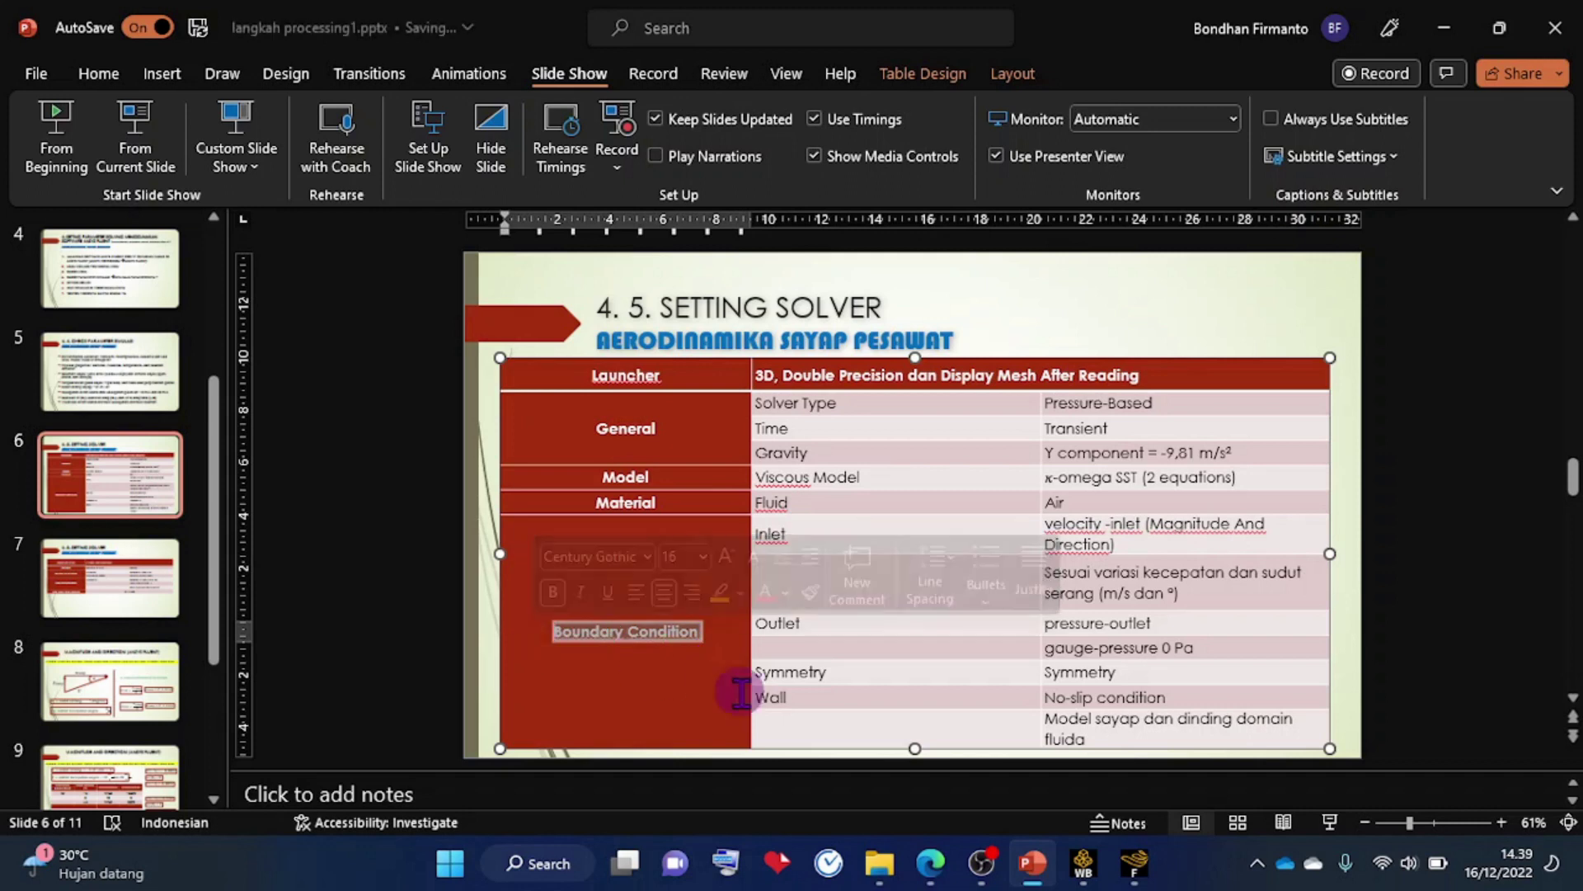
click(1137, 863)
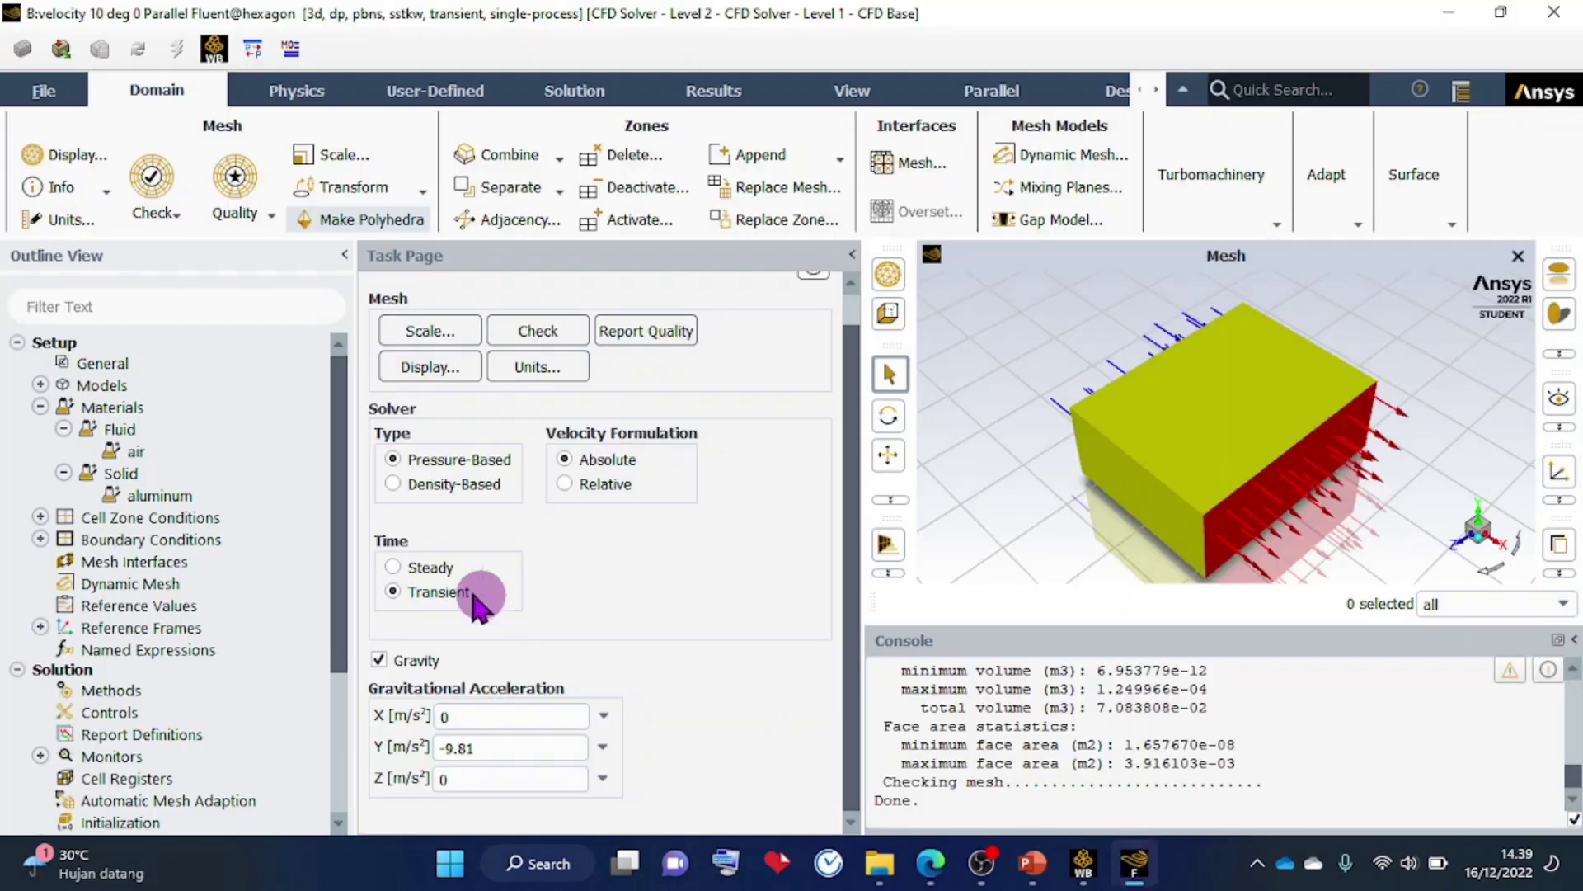
click(40, 518)
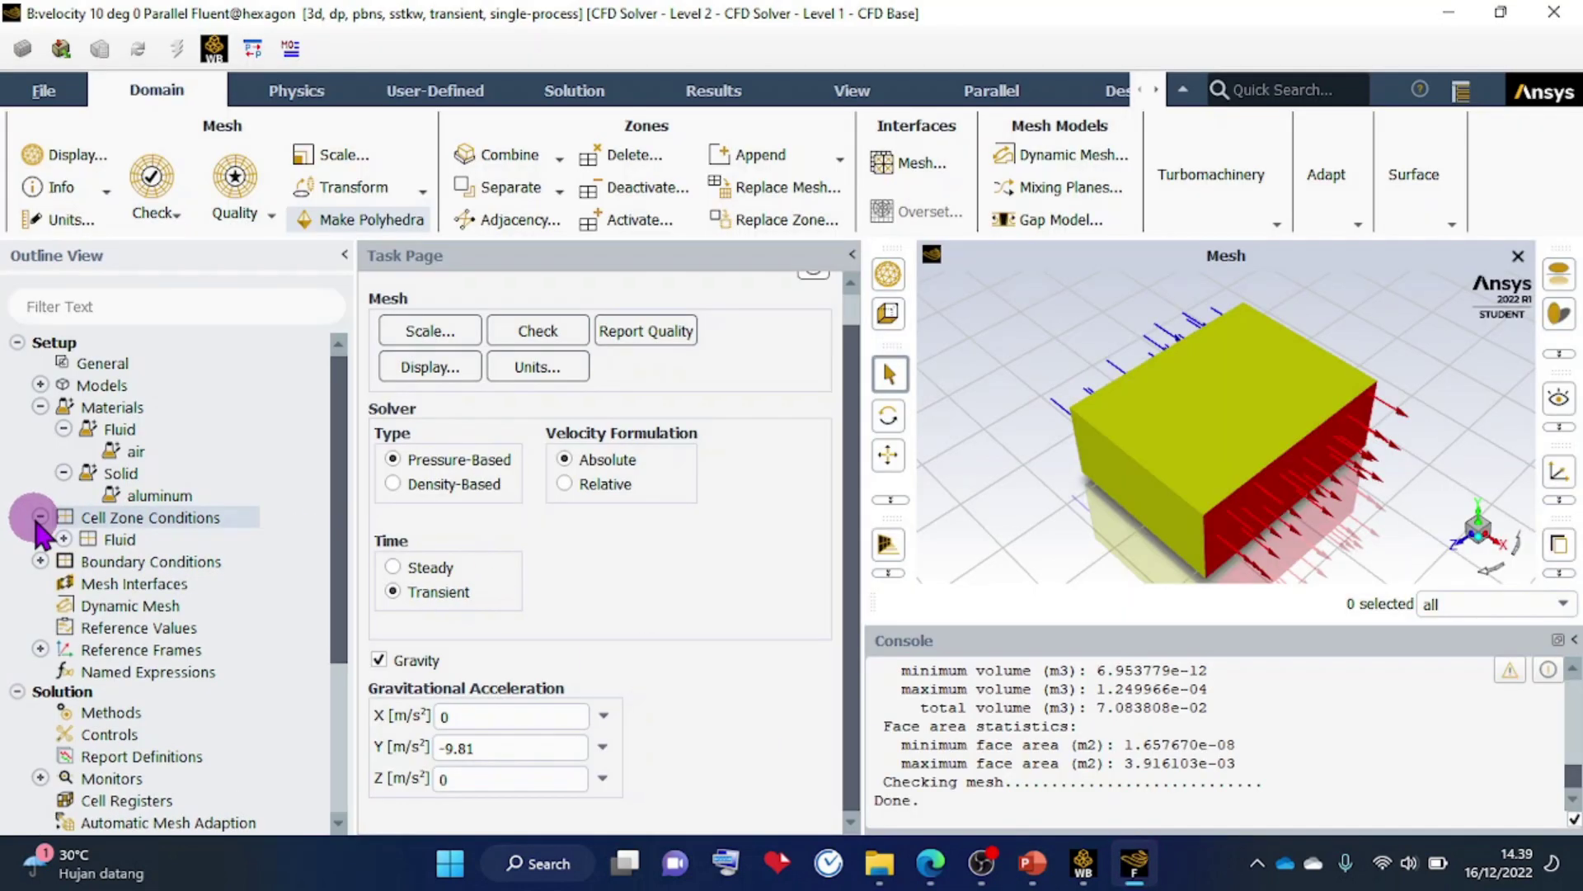
click(64, 539)
scroll(66, 544, down, 3)
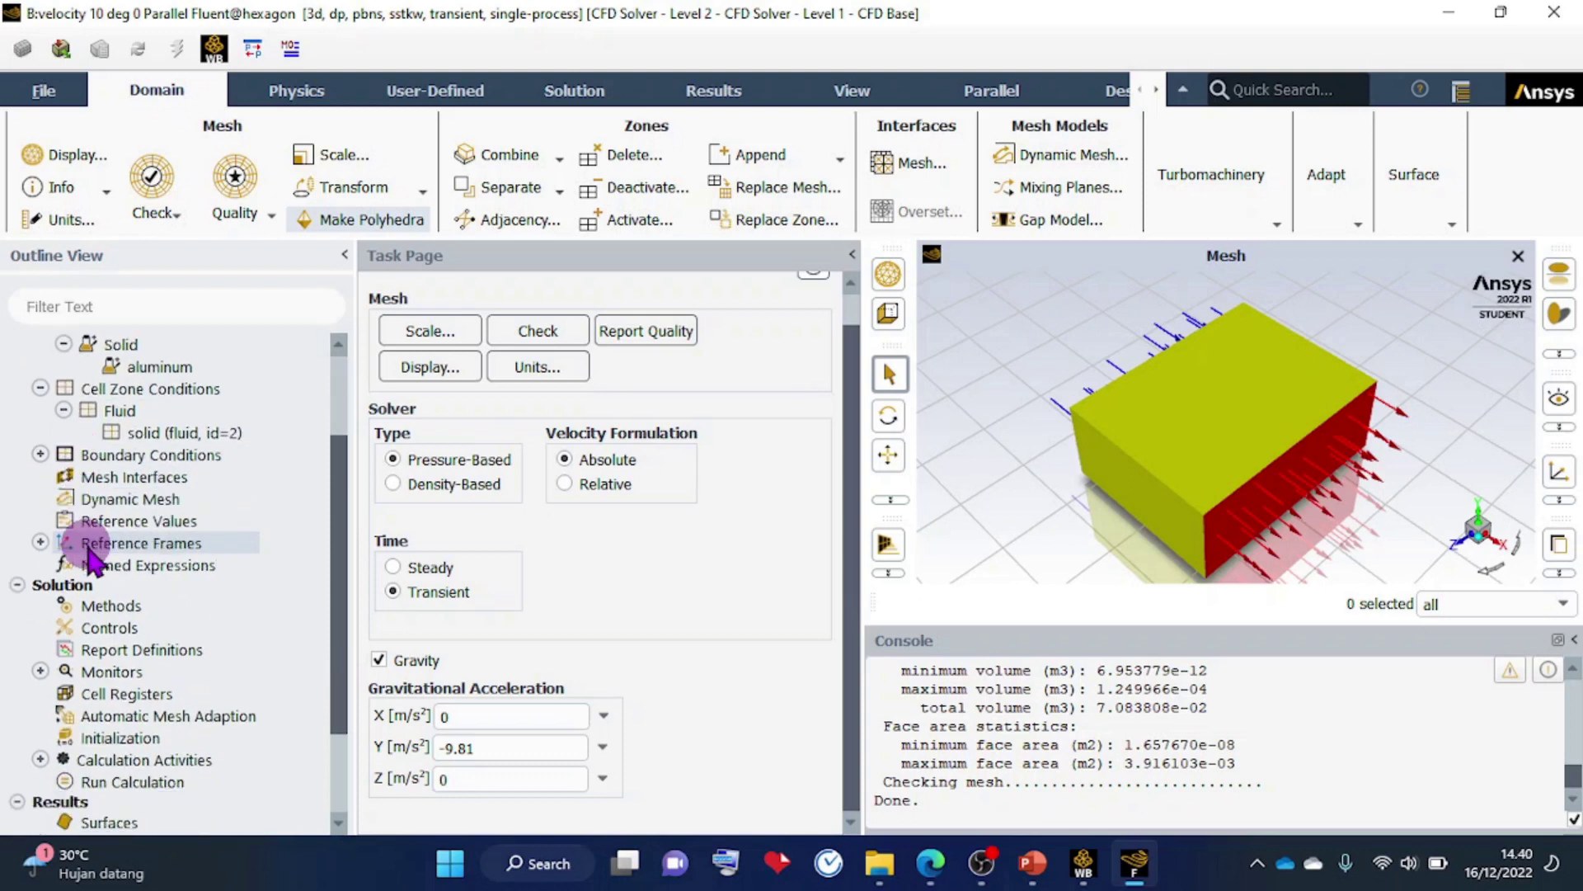
Expand Boundary Conditions in the outline to list the Inlet, Internal, Outlet, Symmetry and Wall zones.
click(39, 455)
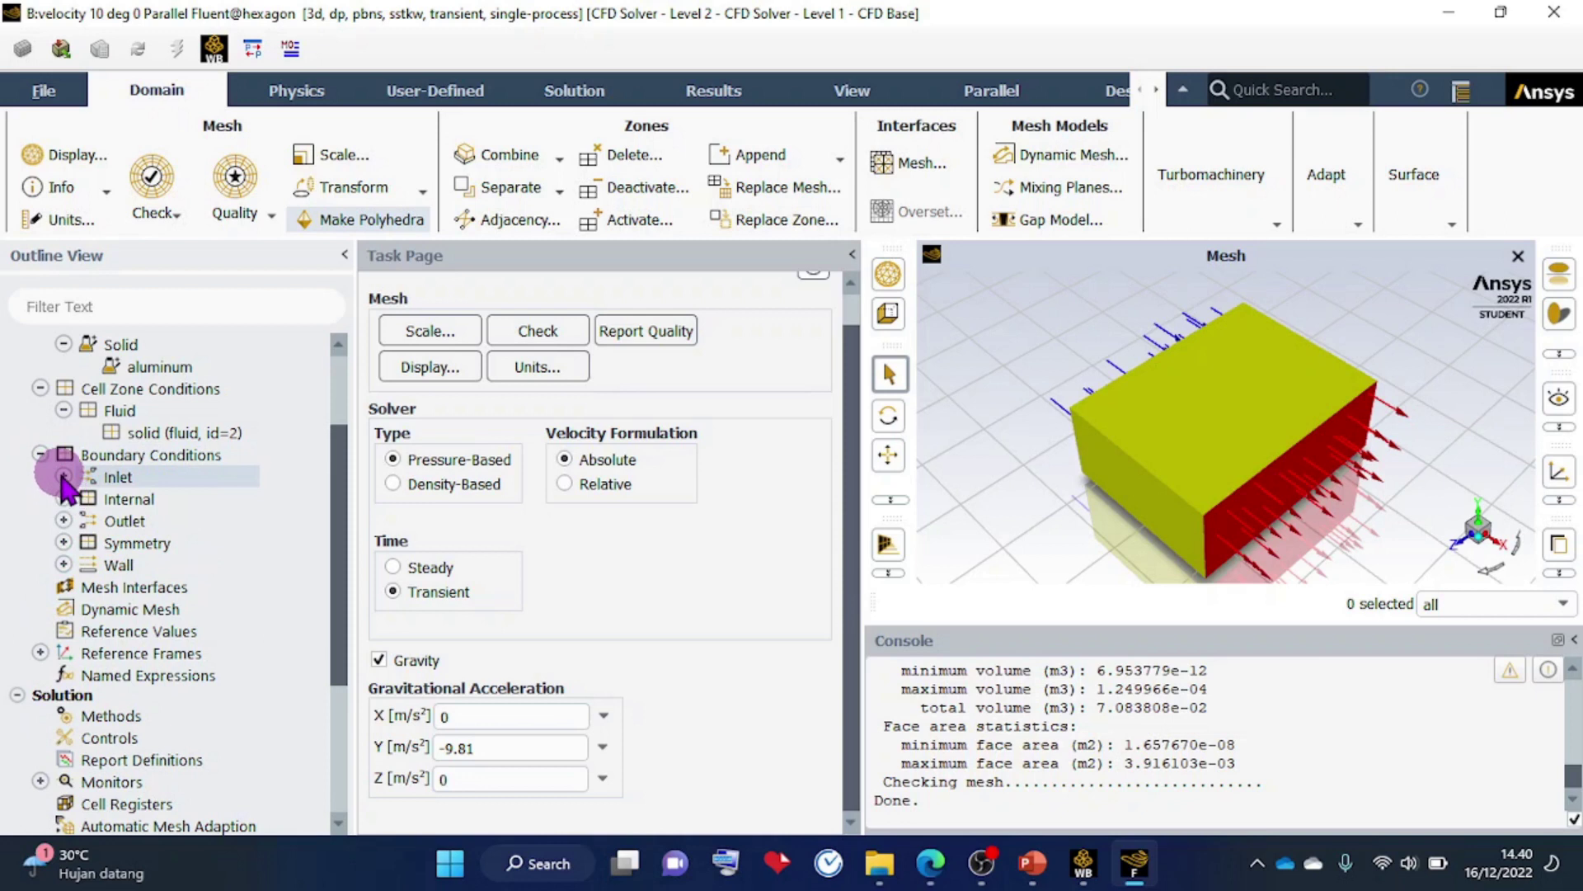
click(62, 478)
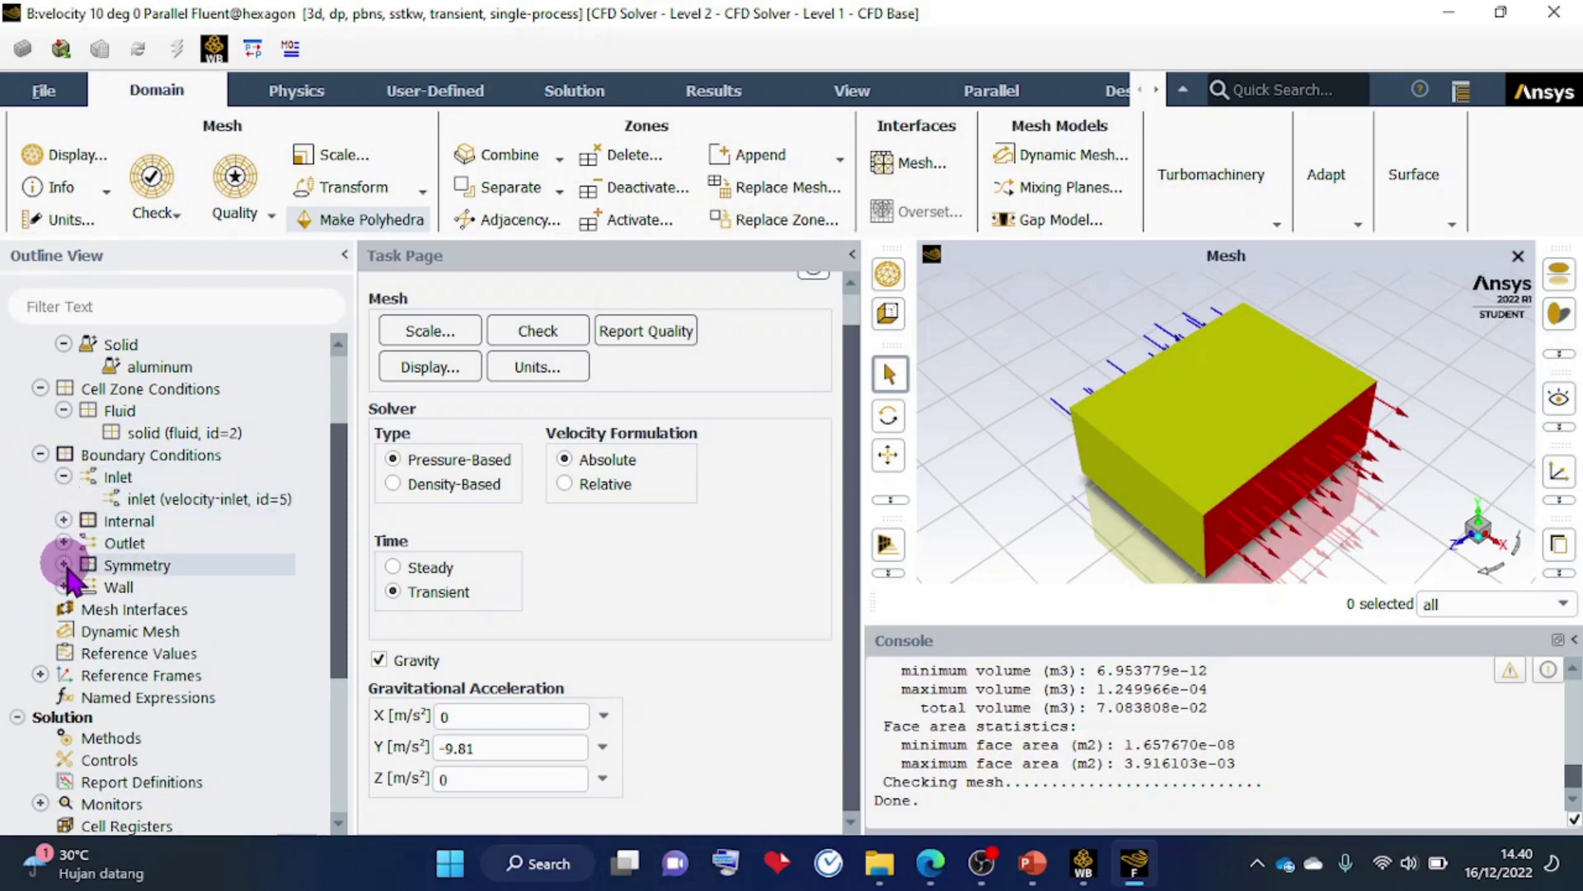
click(64, 586)
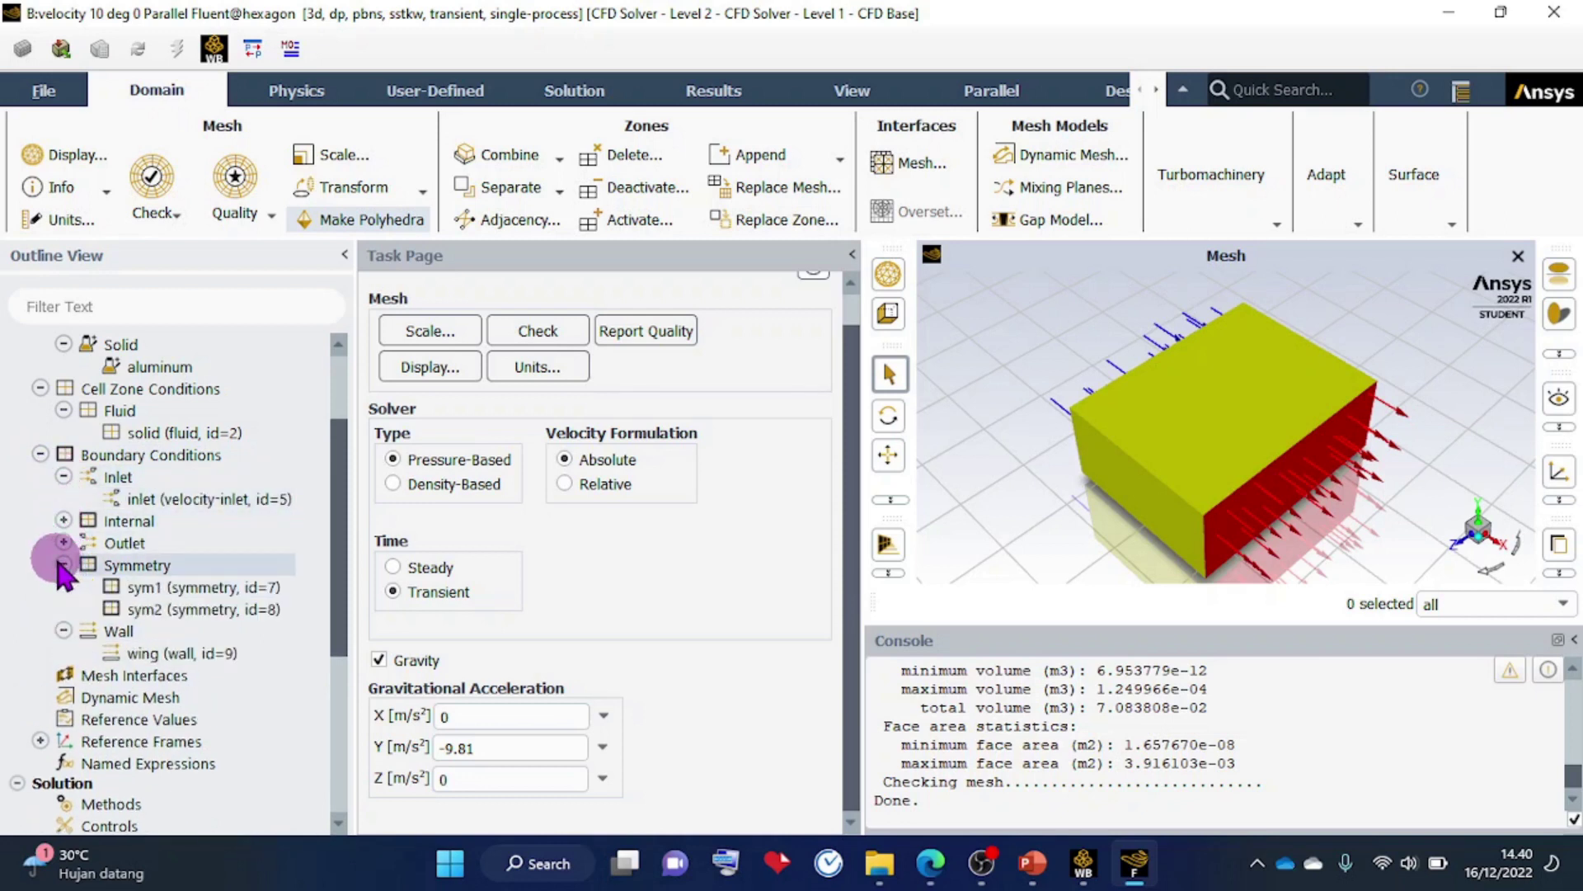
click(64, 543)
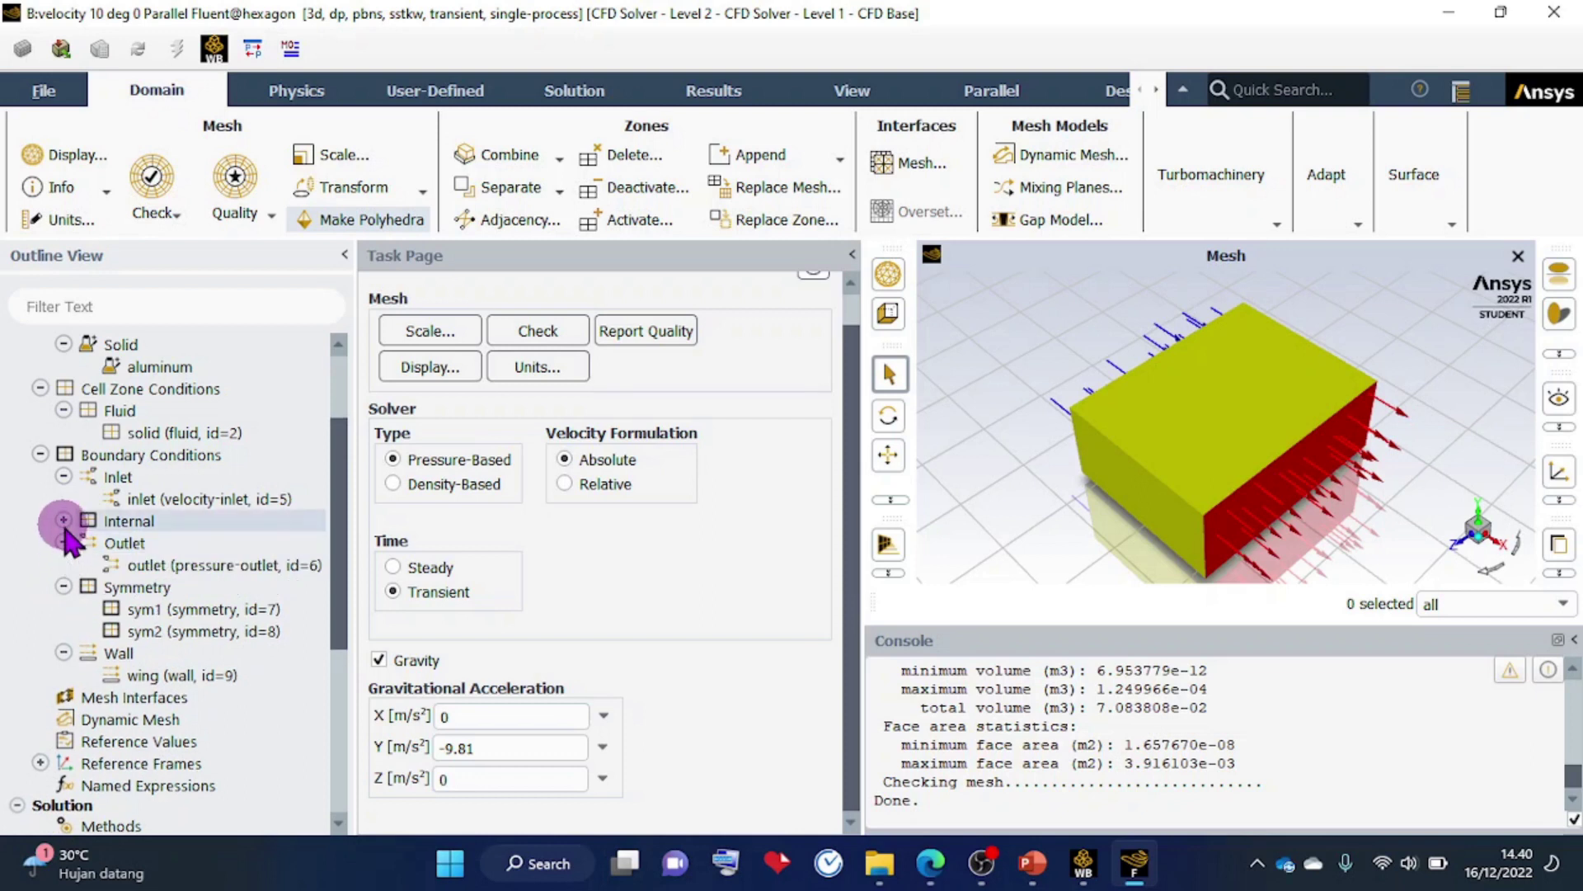
click(63, 520)
Open the inlet boundary's settings and set its velocity specification method to Magnitude and Direction.
click(150, 501)
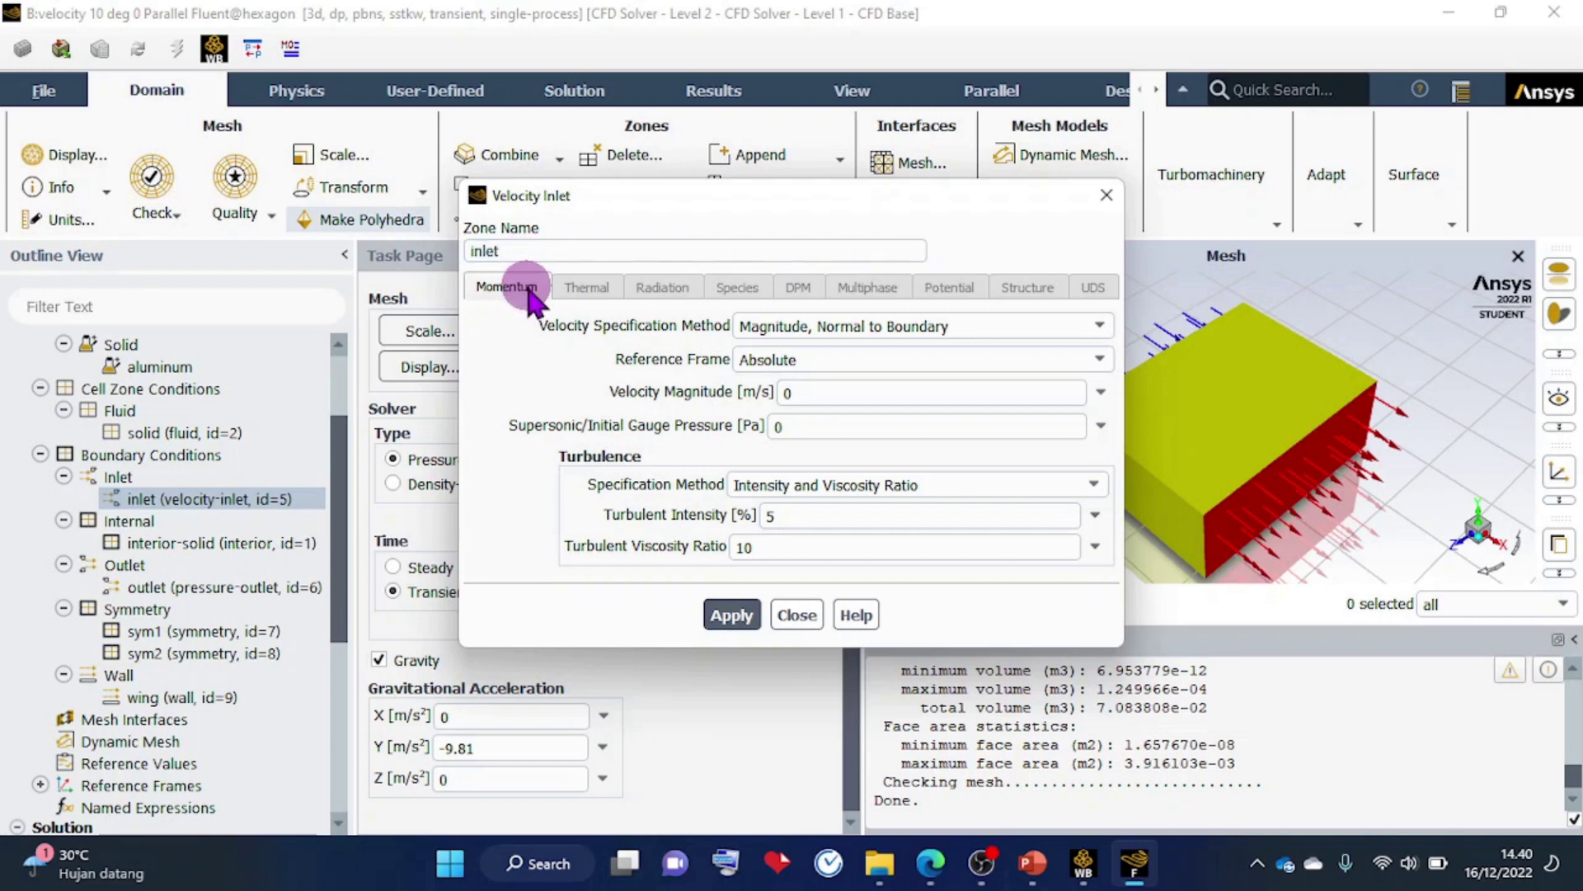
click(805, 328)
click(827, 349)
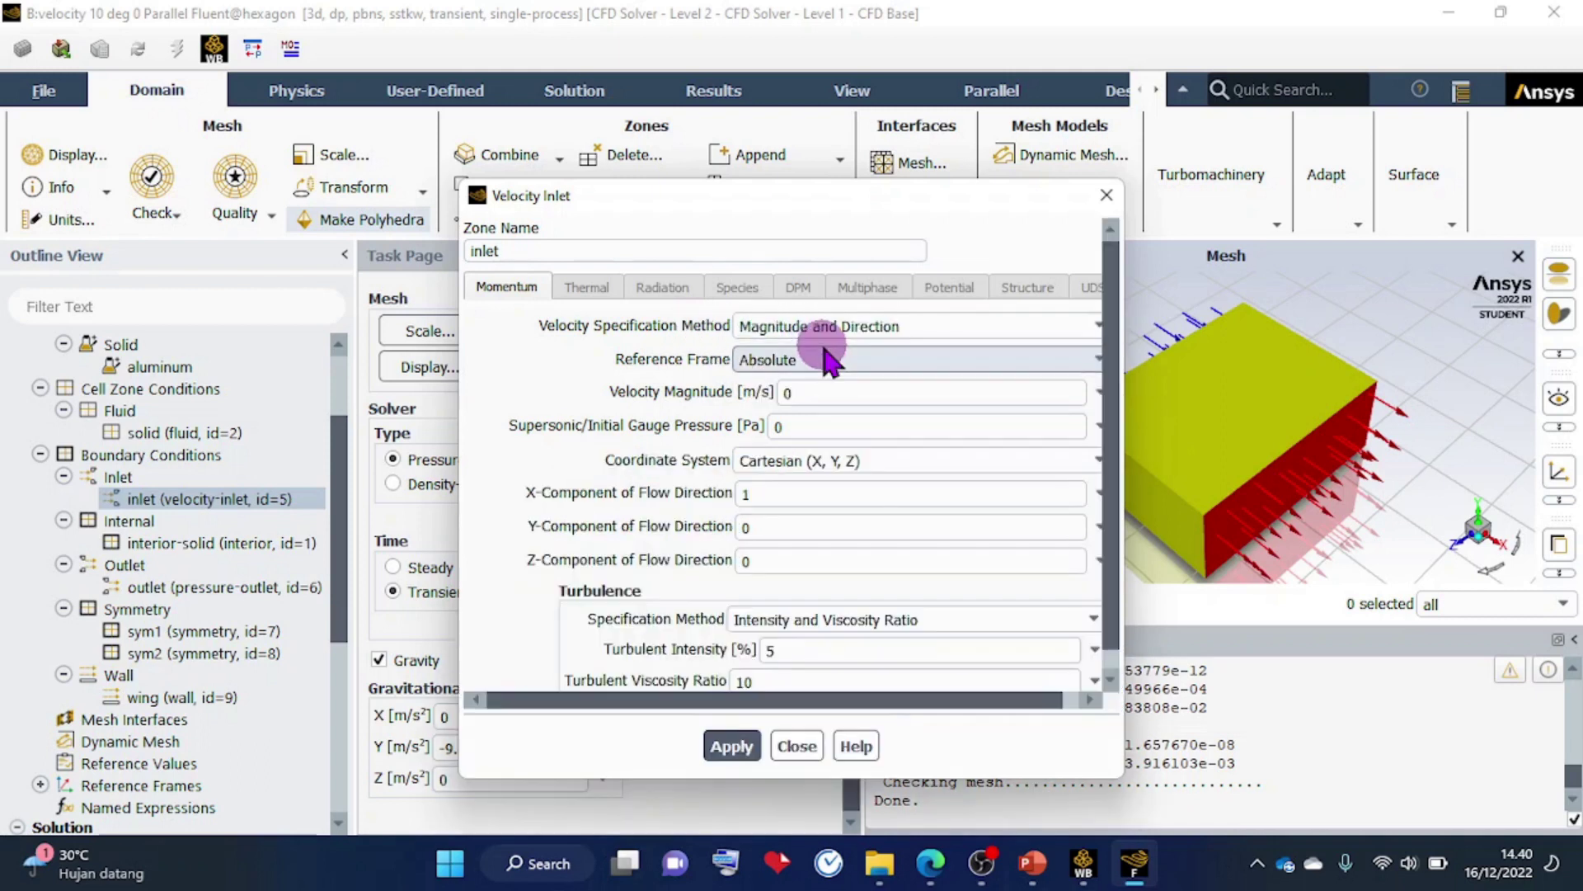
Consult the Magnitude and Direction formulas and component table on PowerPoint slides 8 and 9, and check the case name in Workbench.
click(1031, 863)
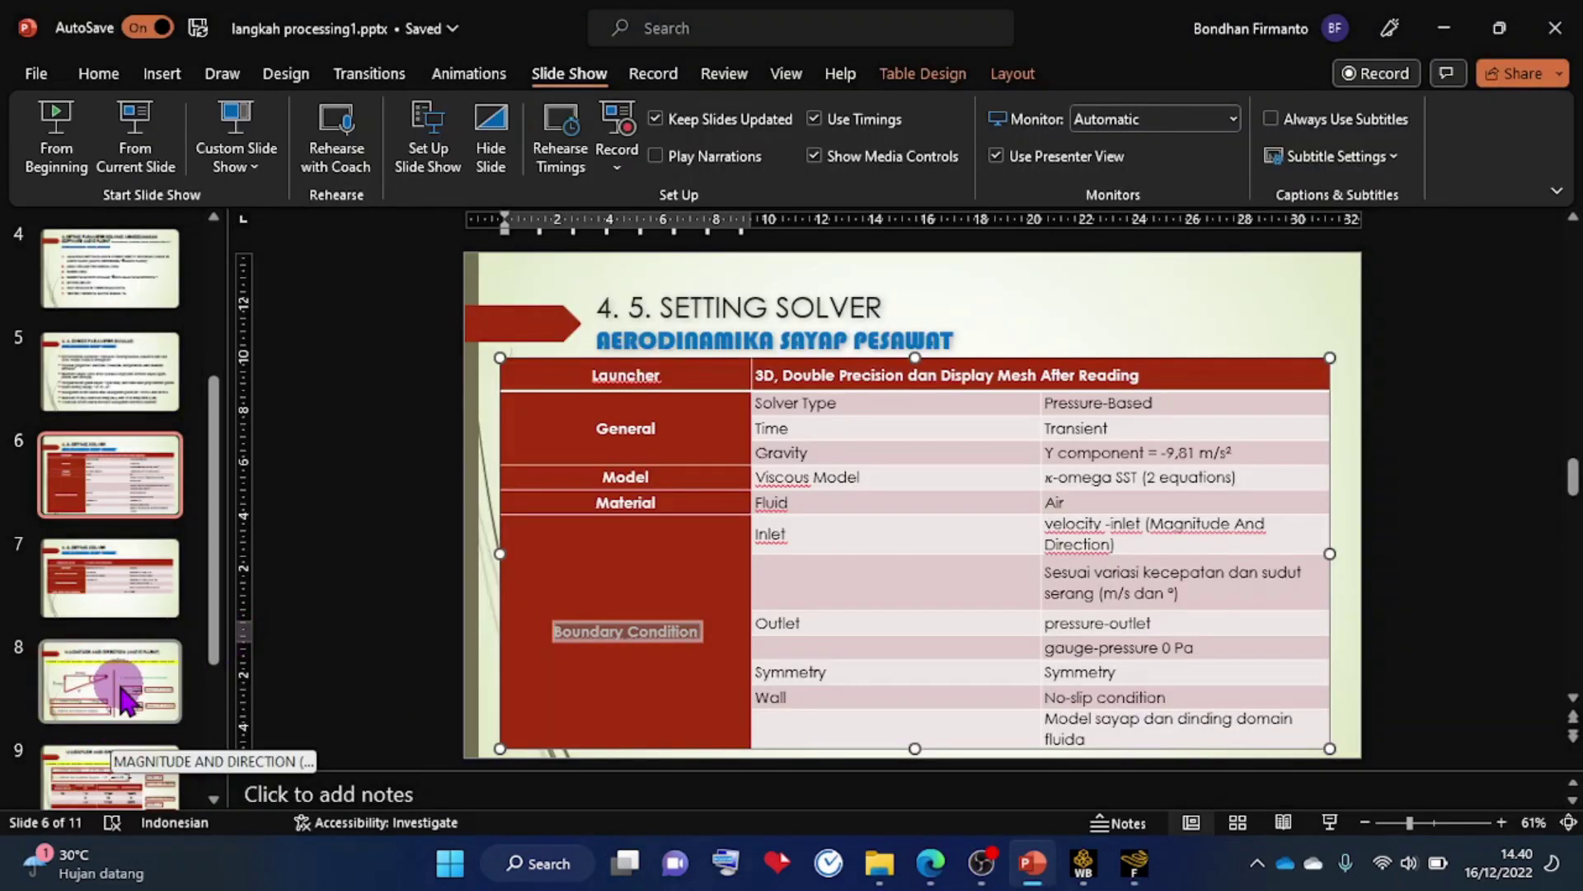
click(107, 682)
scroll(124, 699, down, 2)
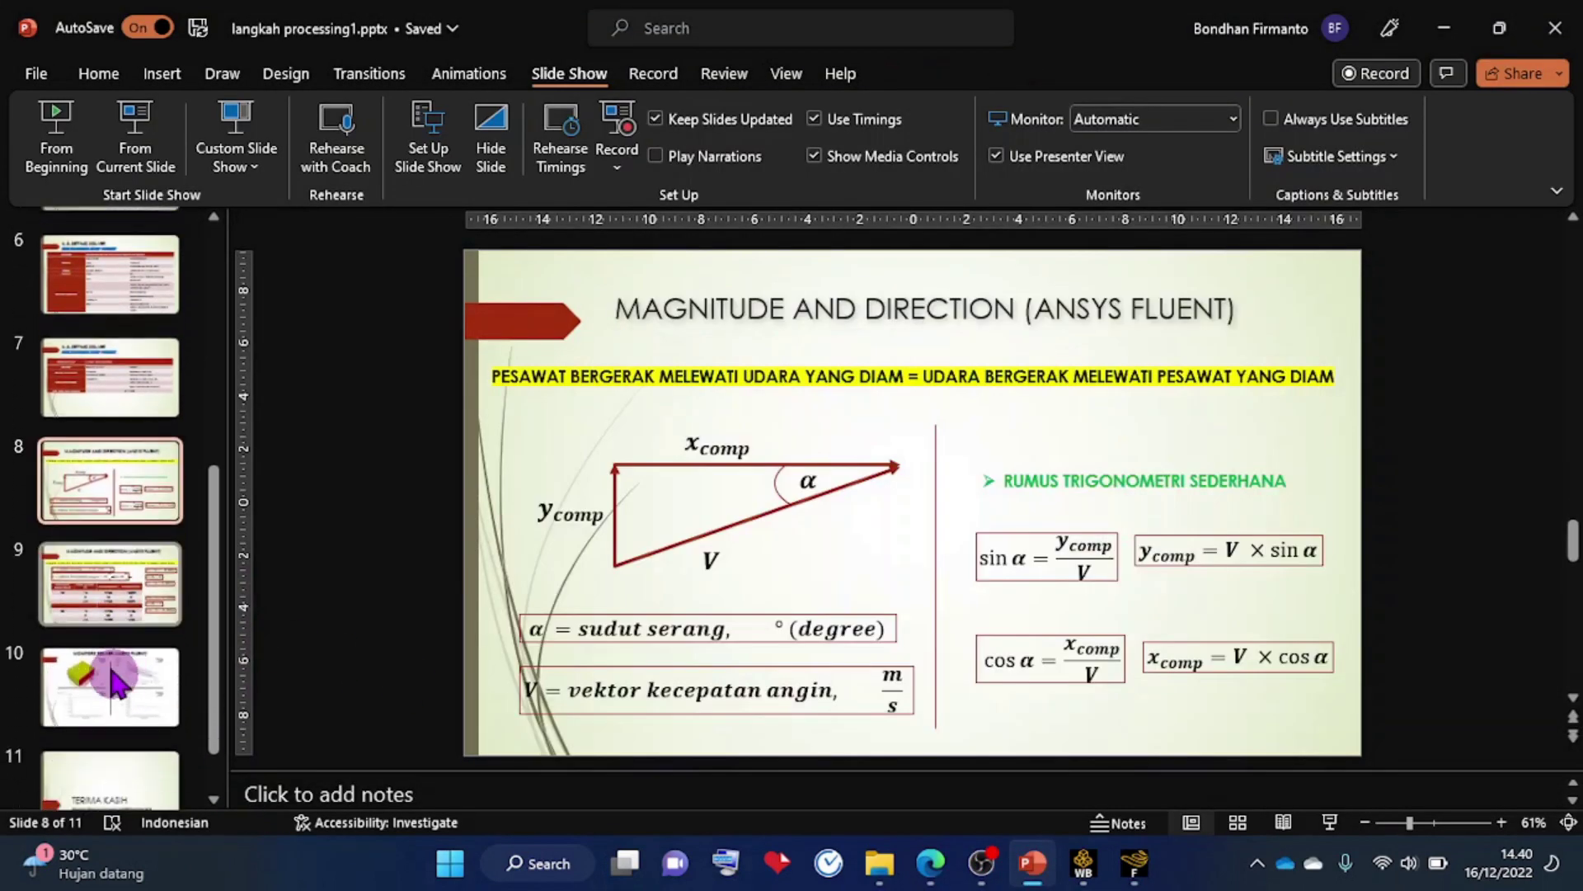
click(91, 591)
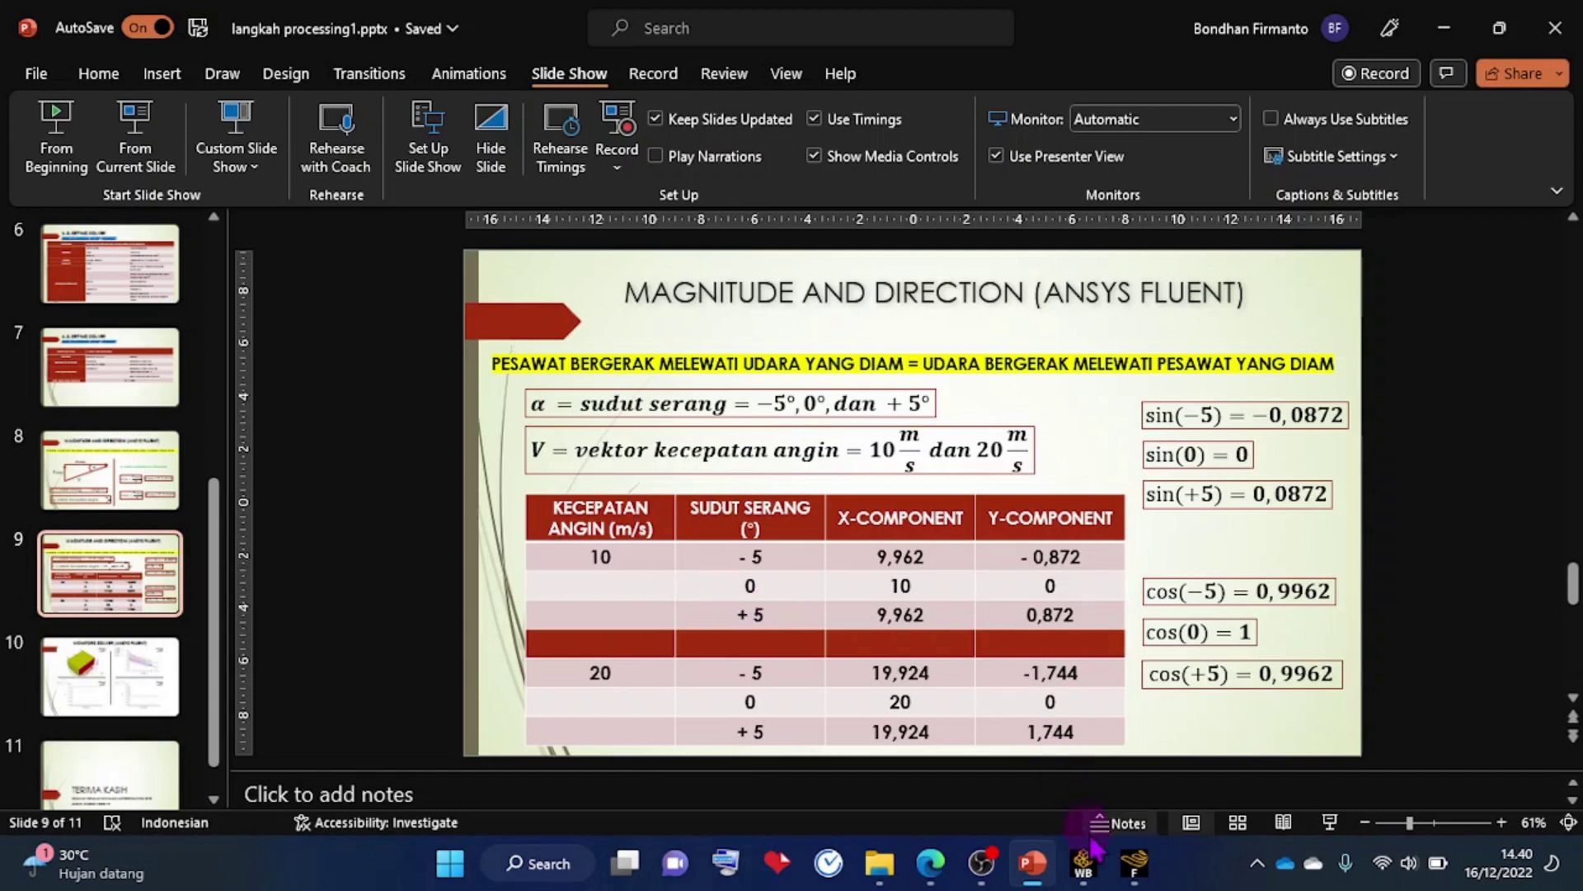
click(1085, 864)
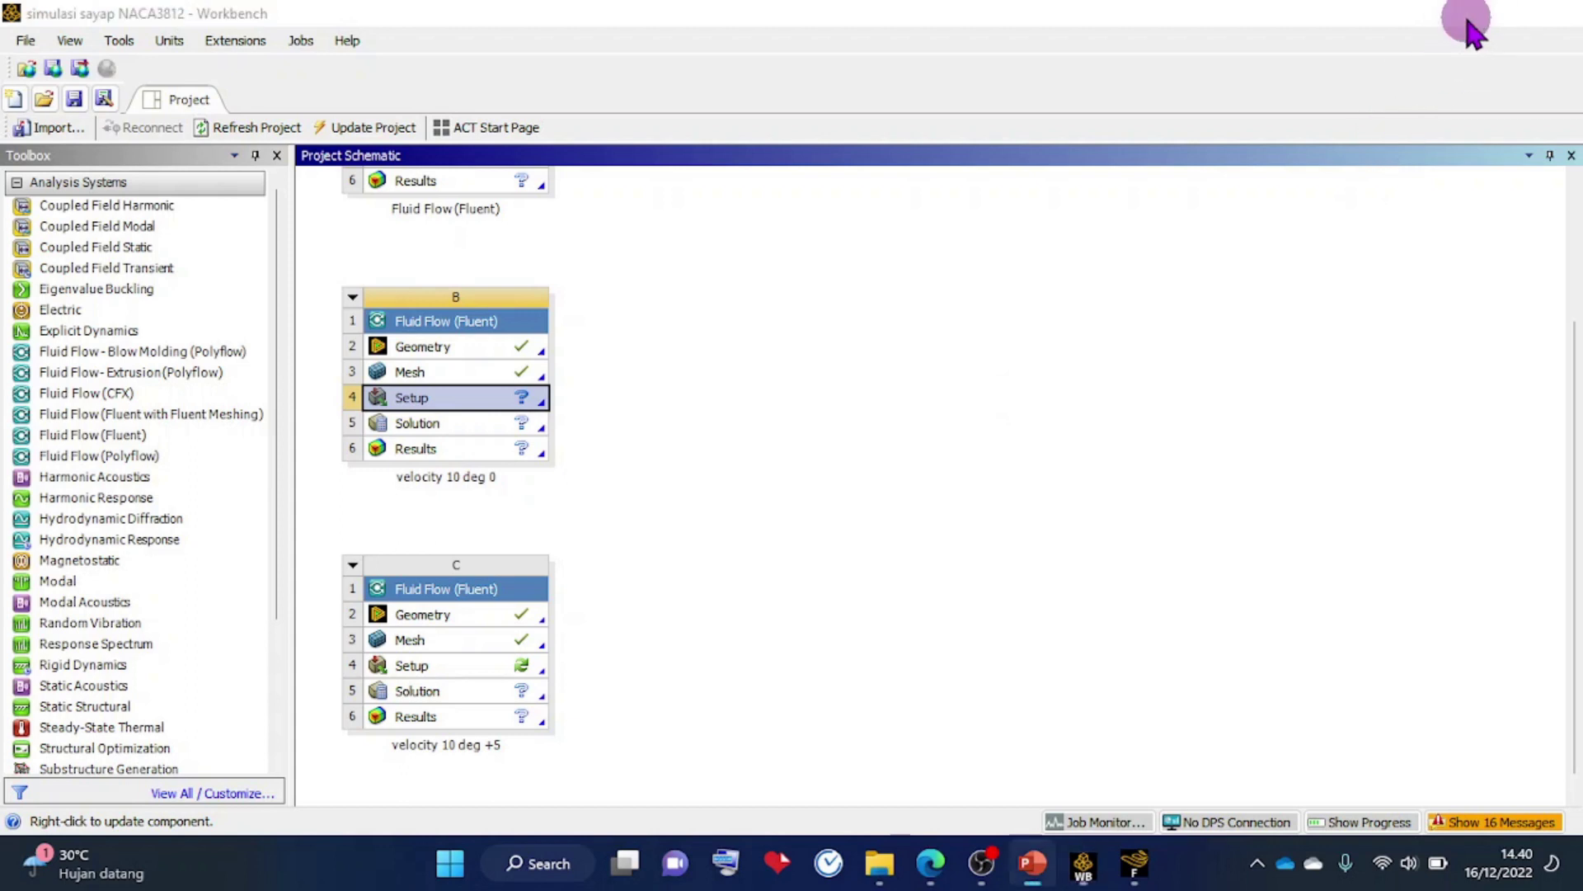
click(1451, 18)
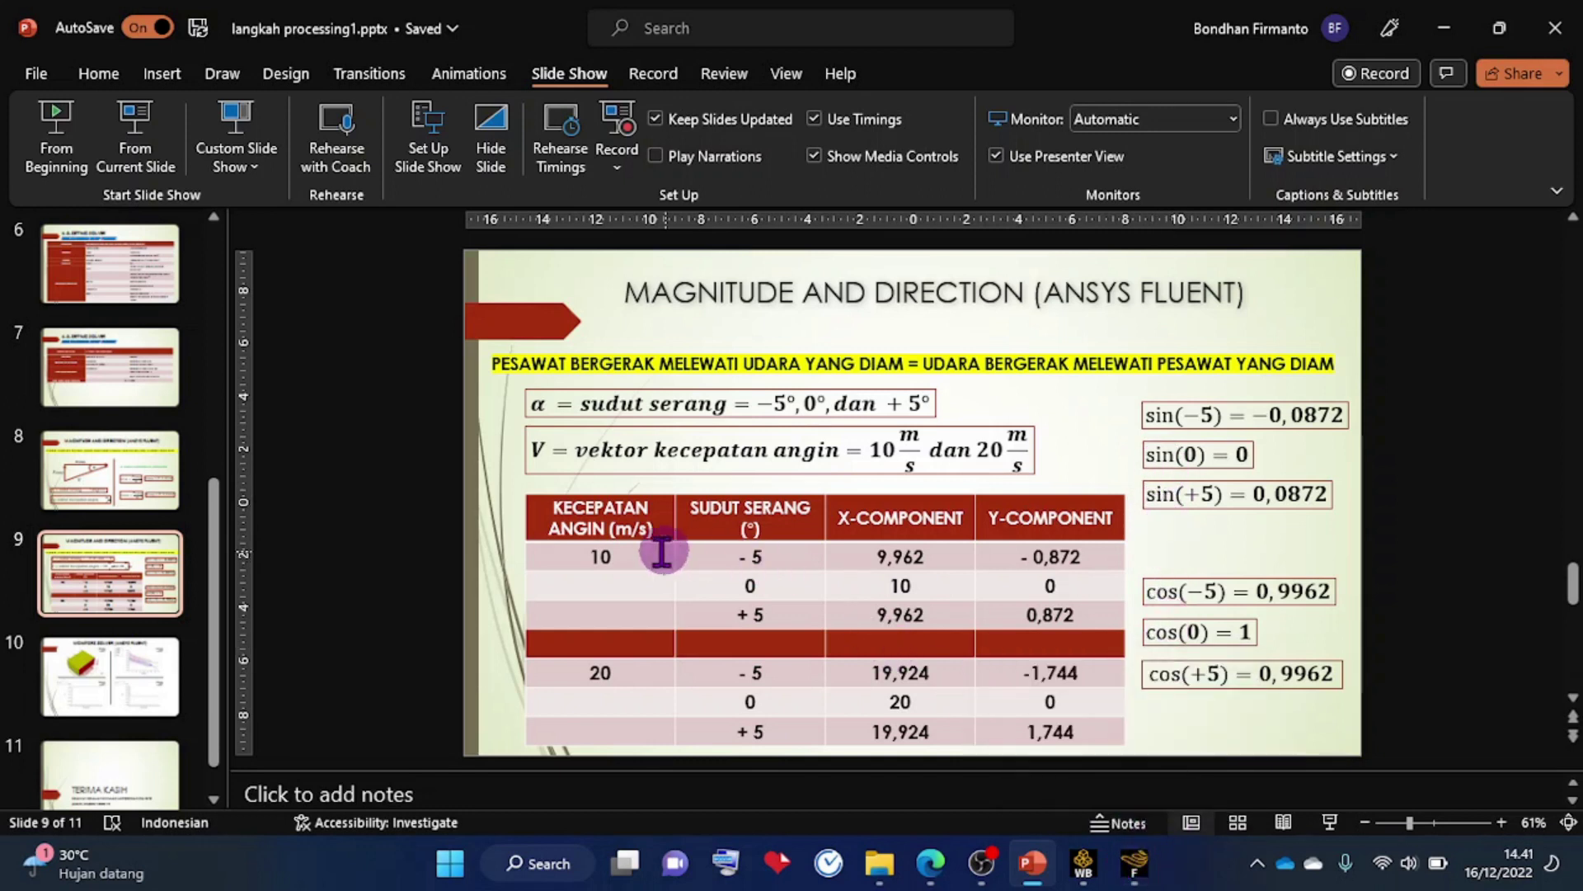
click(607, 558)
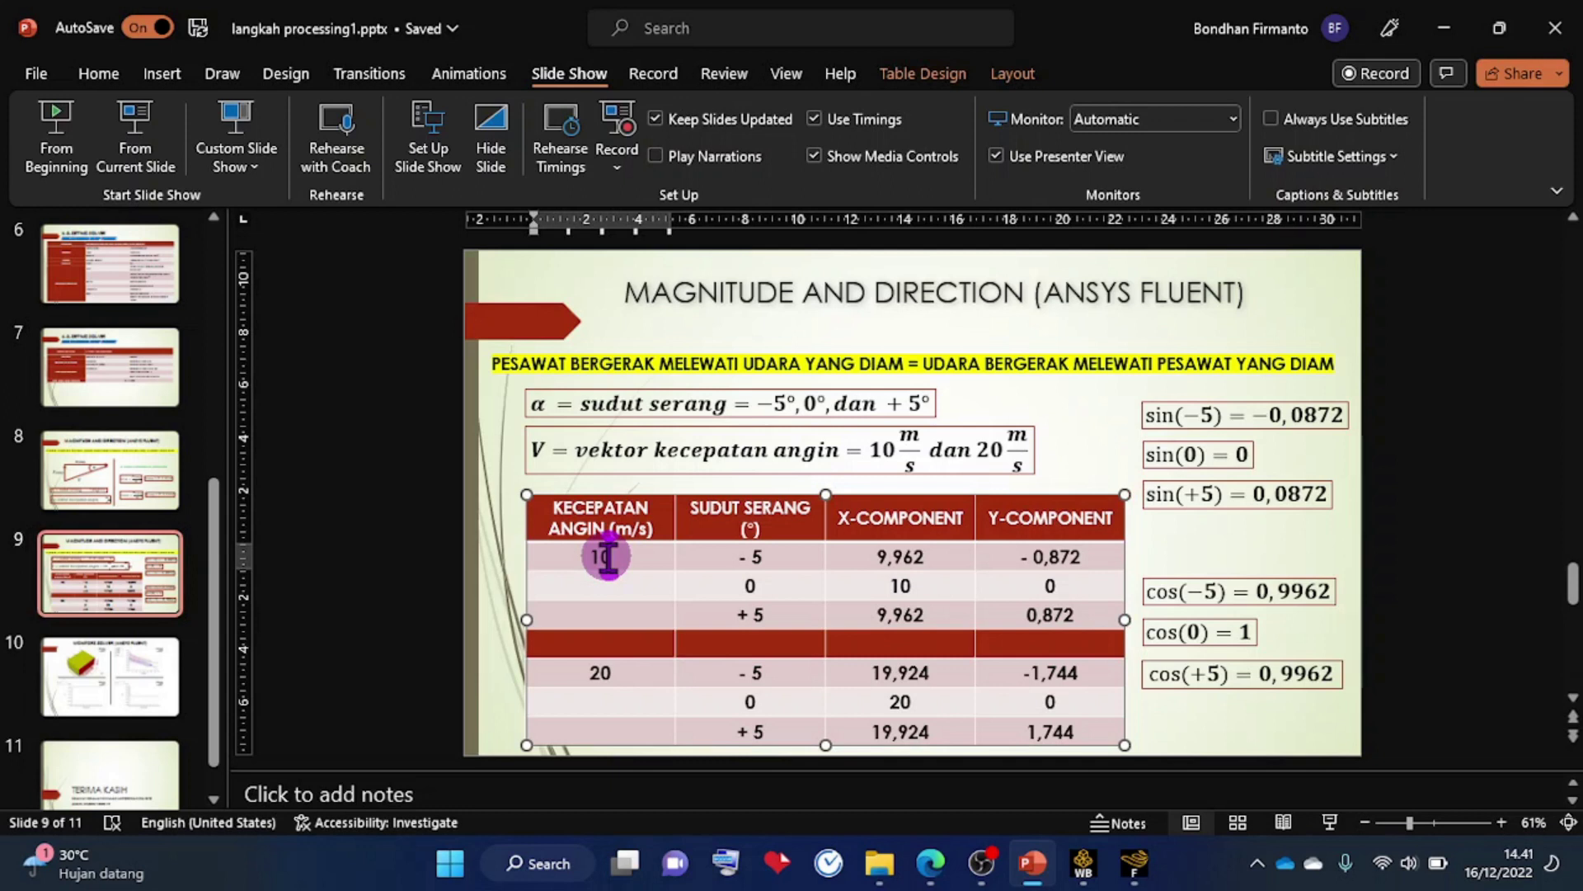
Return to Fluent and set the inlet's velocity magnitude to 10 m/s, keeping the Cartesian (X, Y, Z) coordinate system.
click(1134, 863)
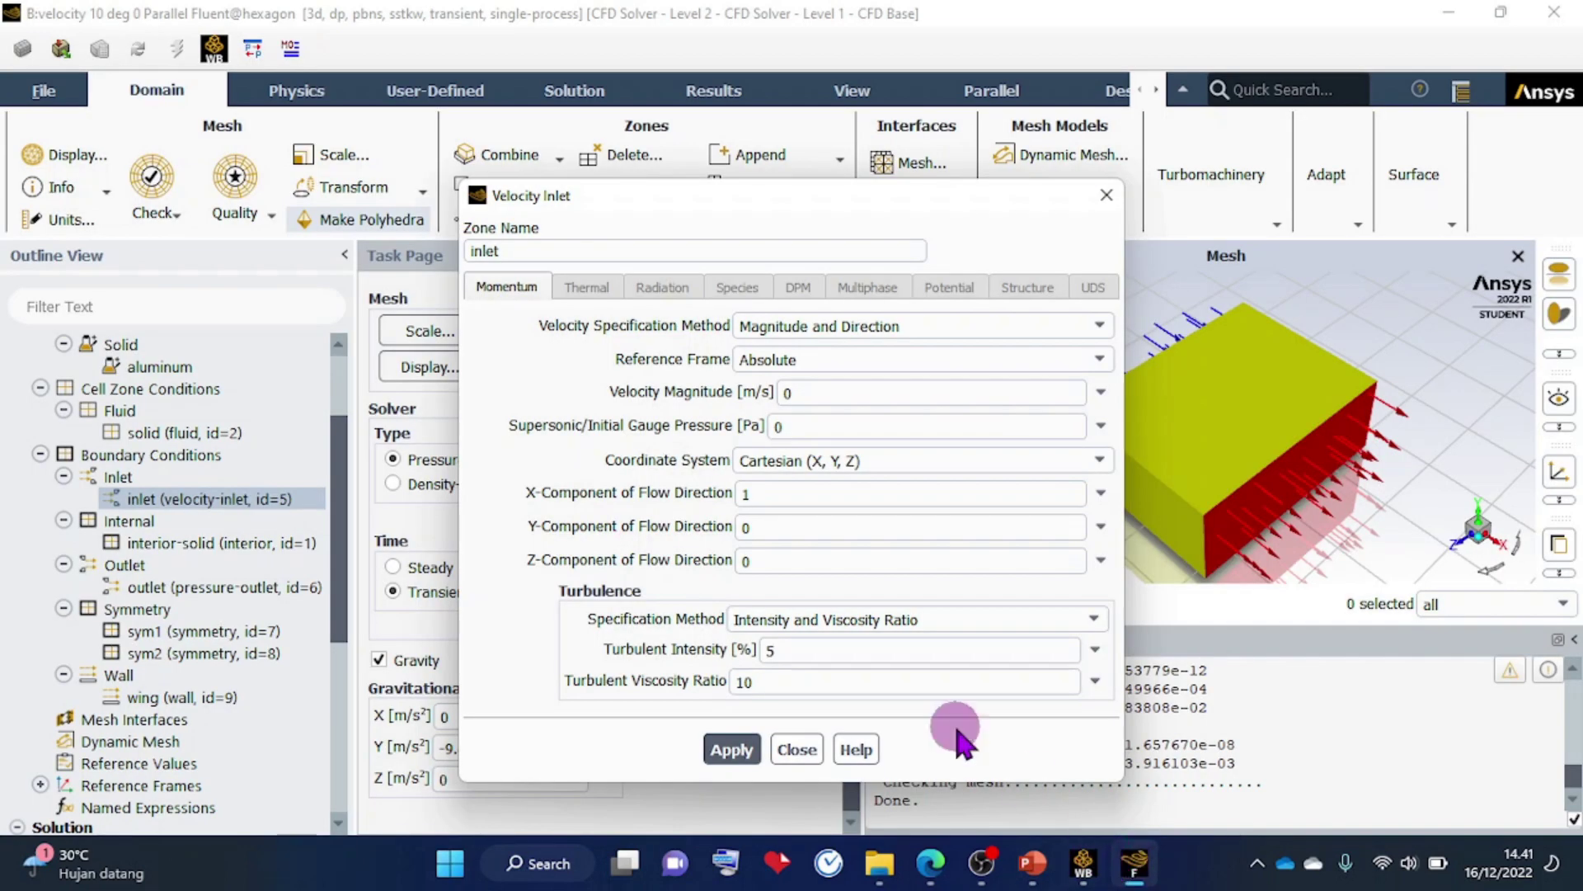
double_click(787, 392)
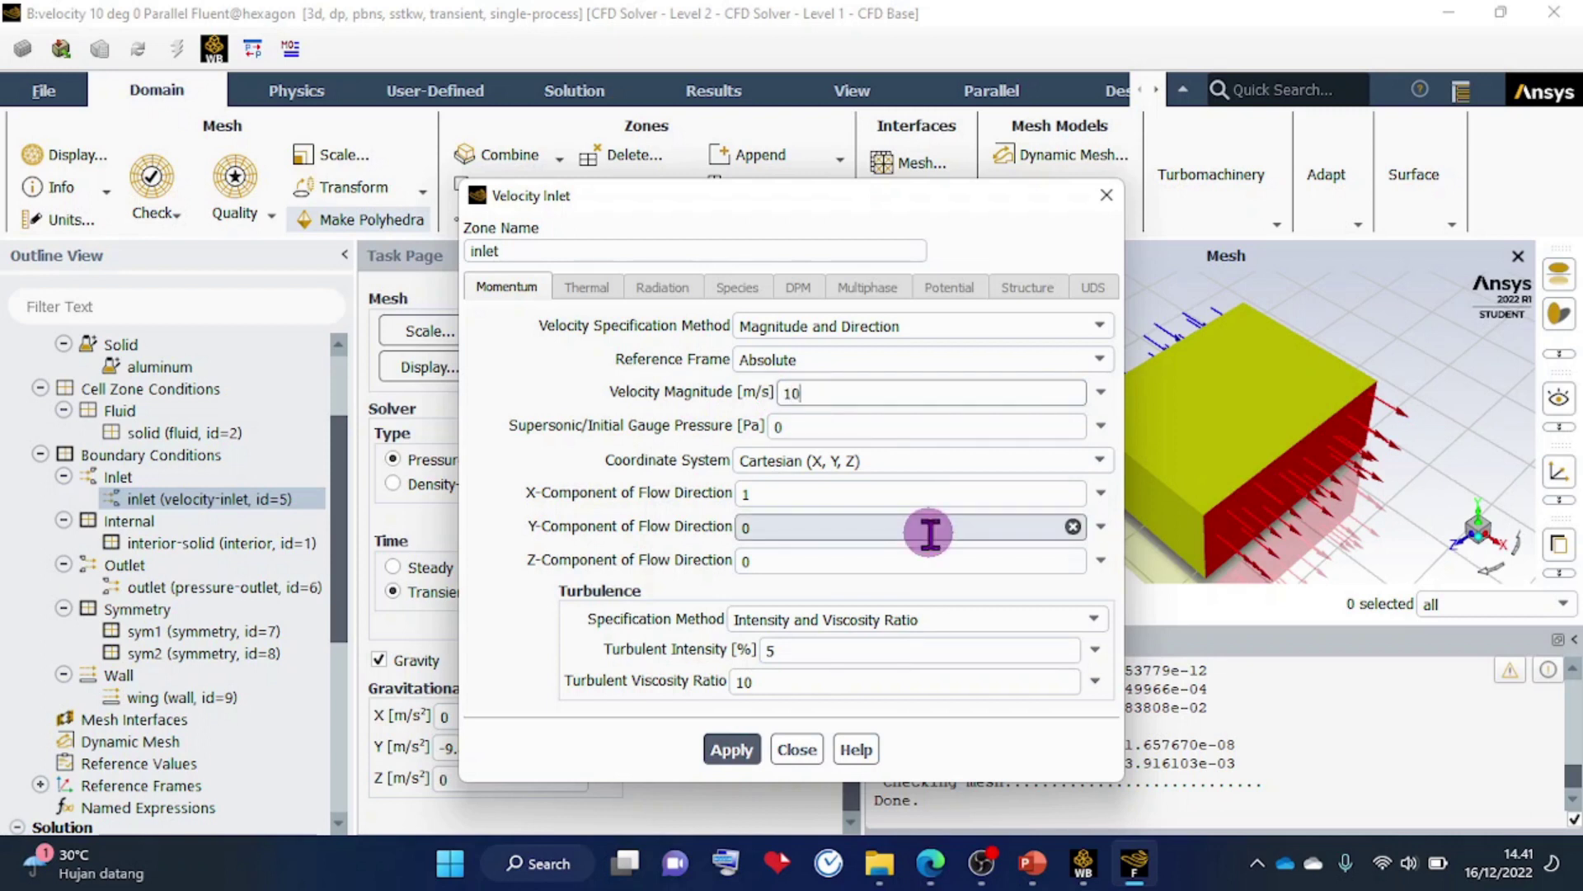
click(791, 467)
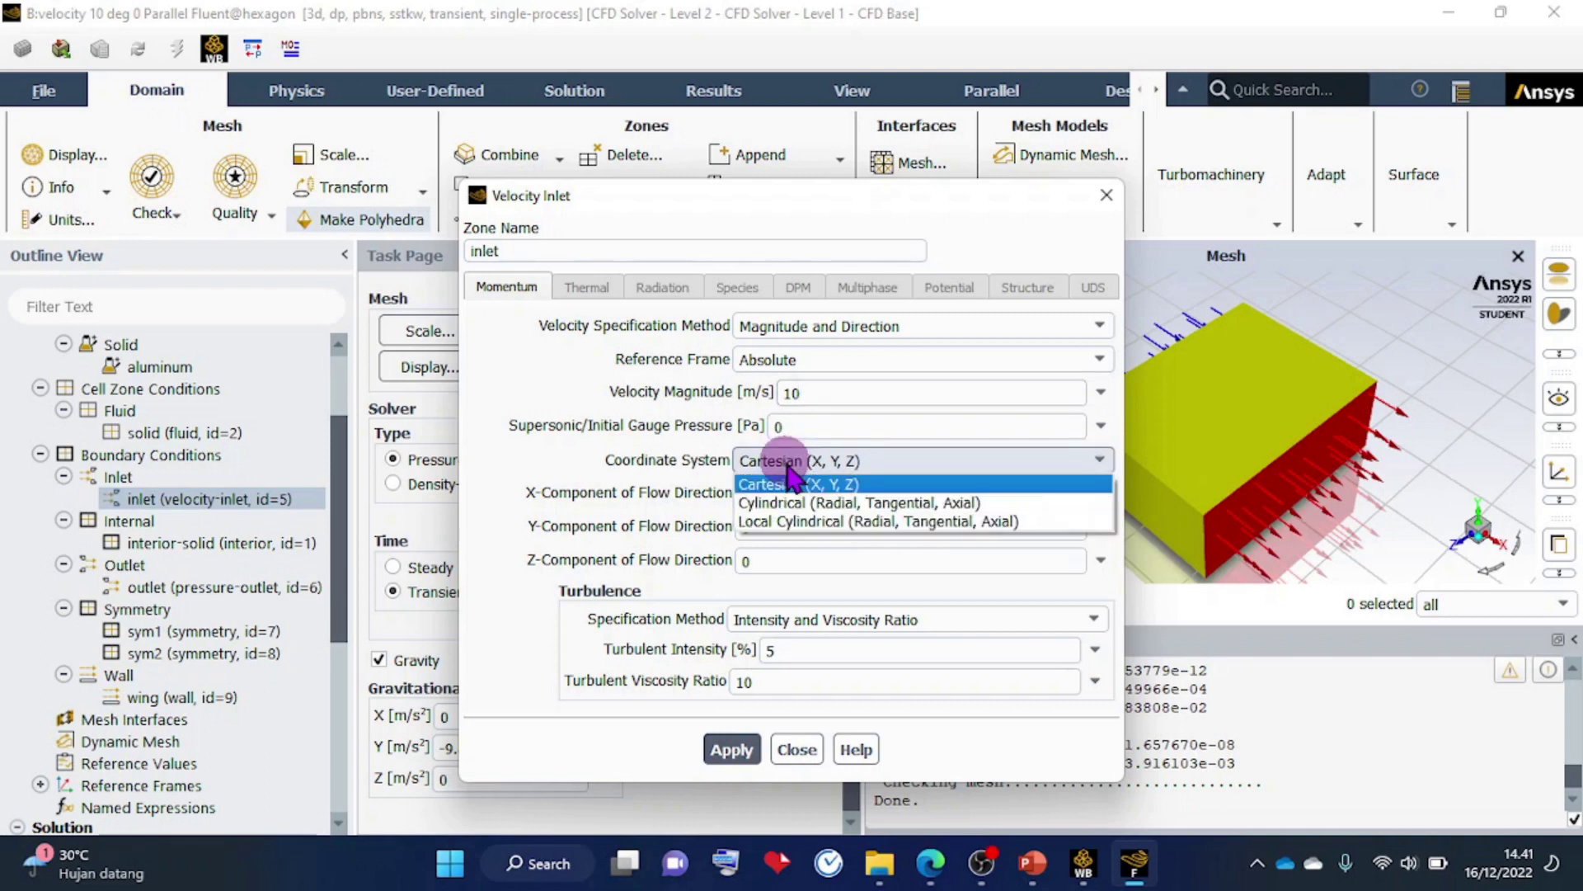
click(788, 473)
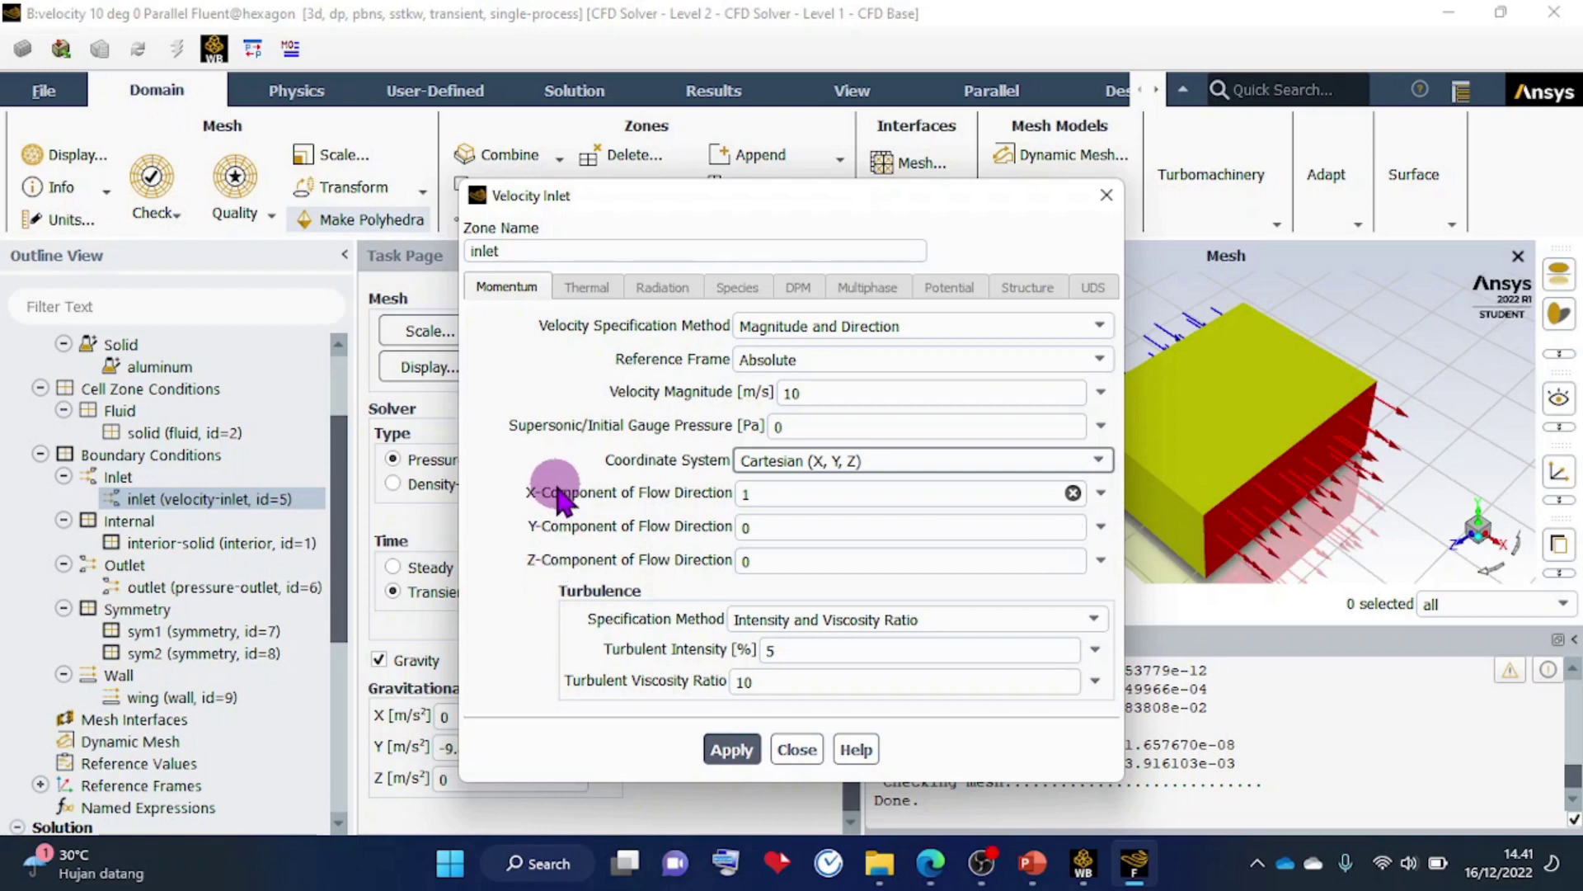
Look up the cos(0) and sin(0) values on PowerPoint slide 9 and compare them with the inlet's flow direction components in Fluent.
click(1032, 863)
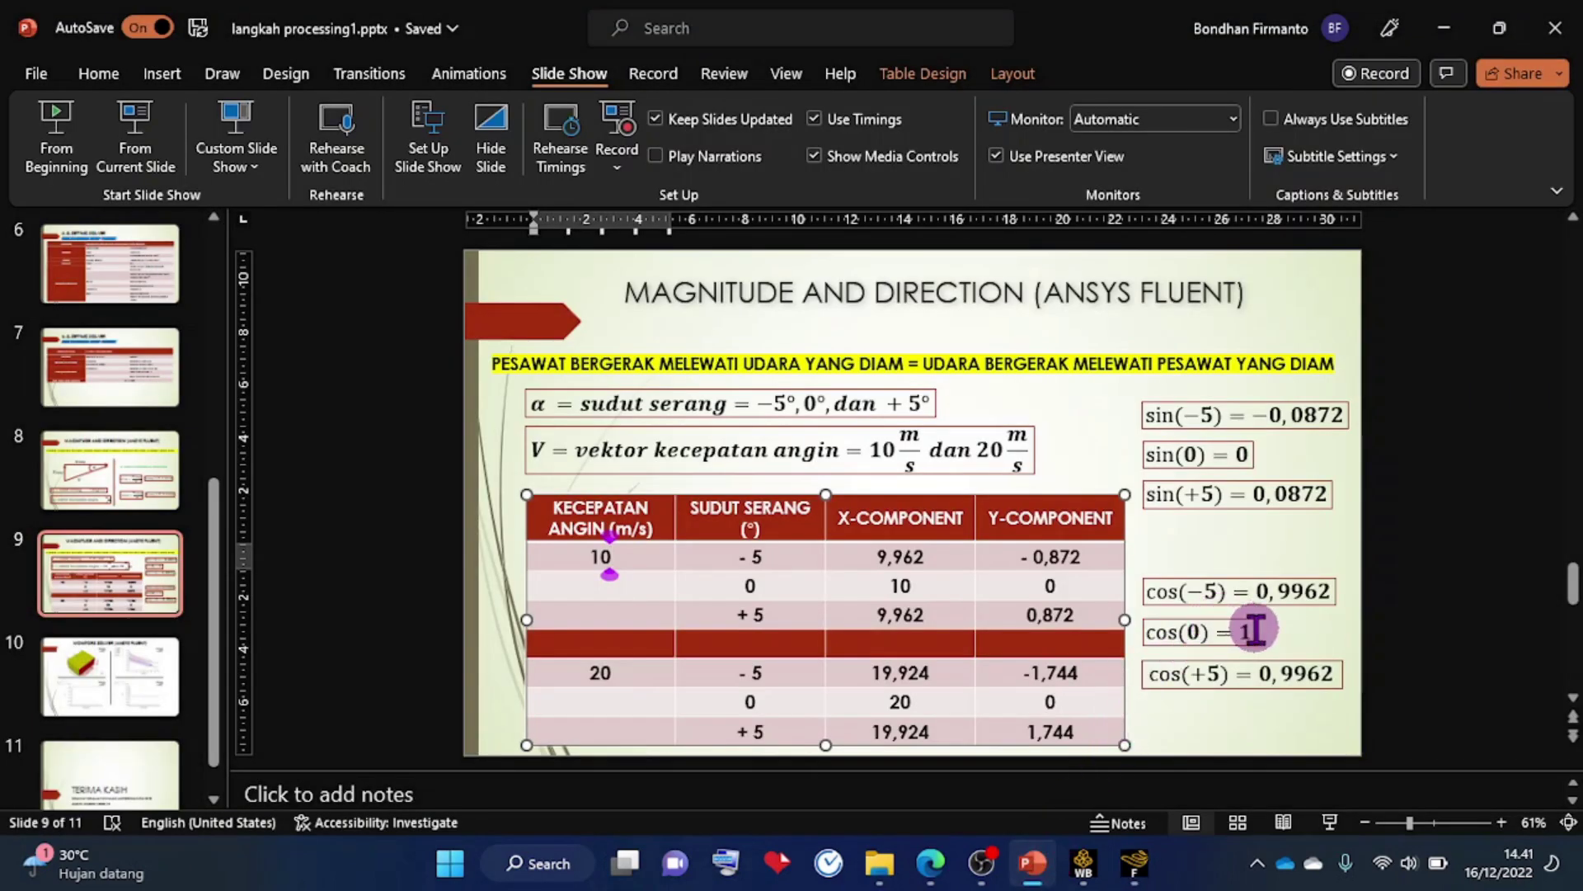
click(1147, 635)
drag(1146, 635, 1254, 636)
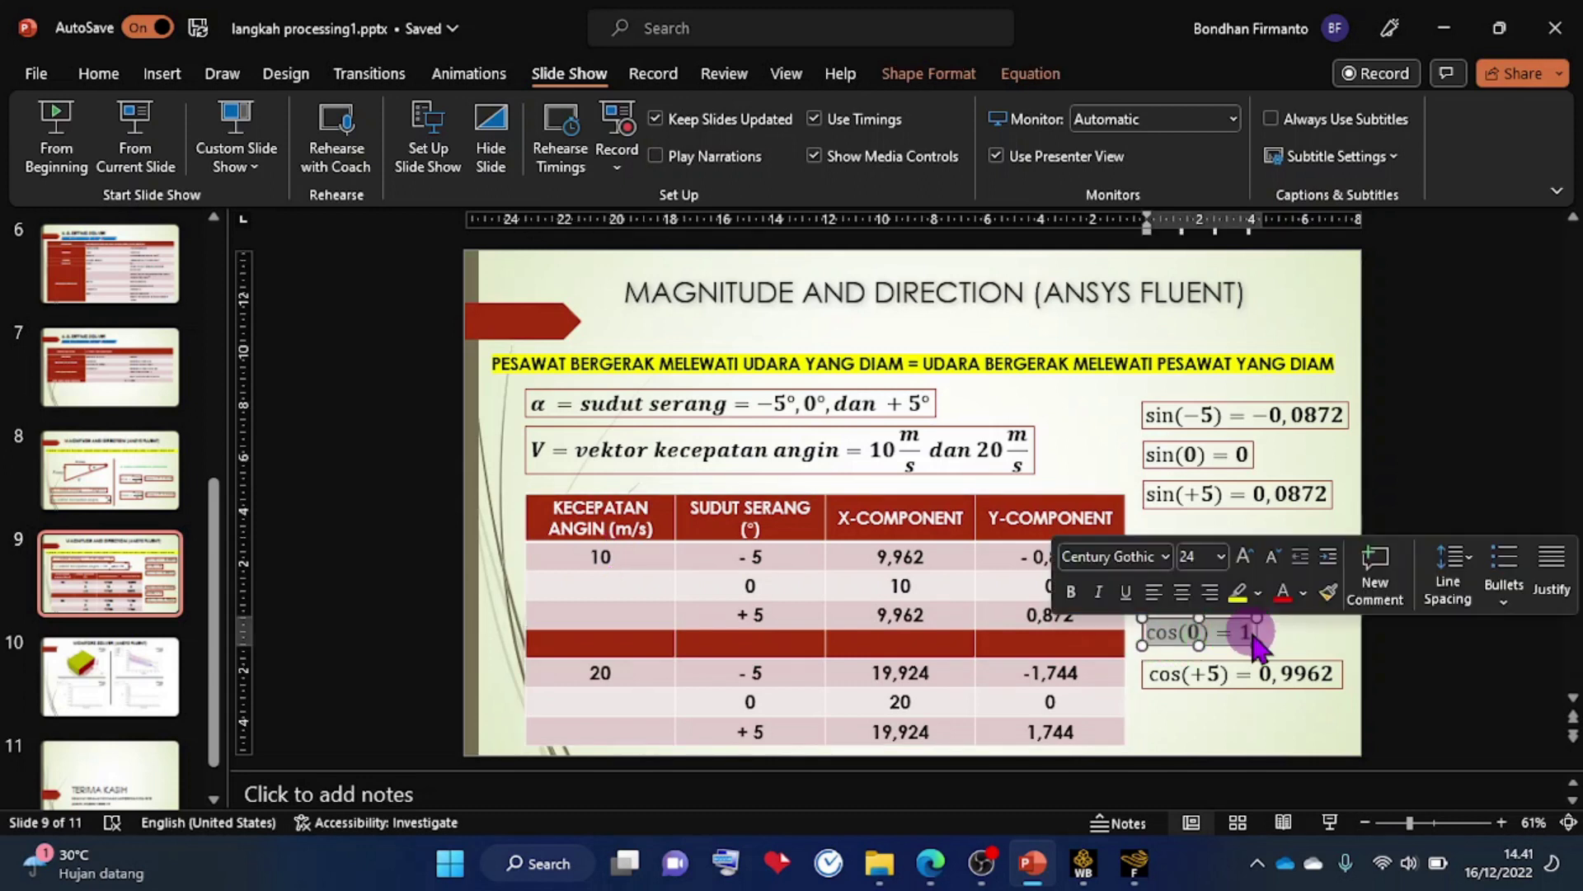
click(1134, 863)
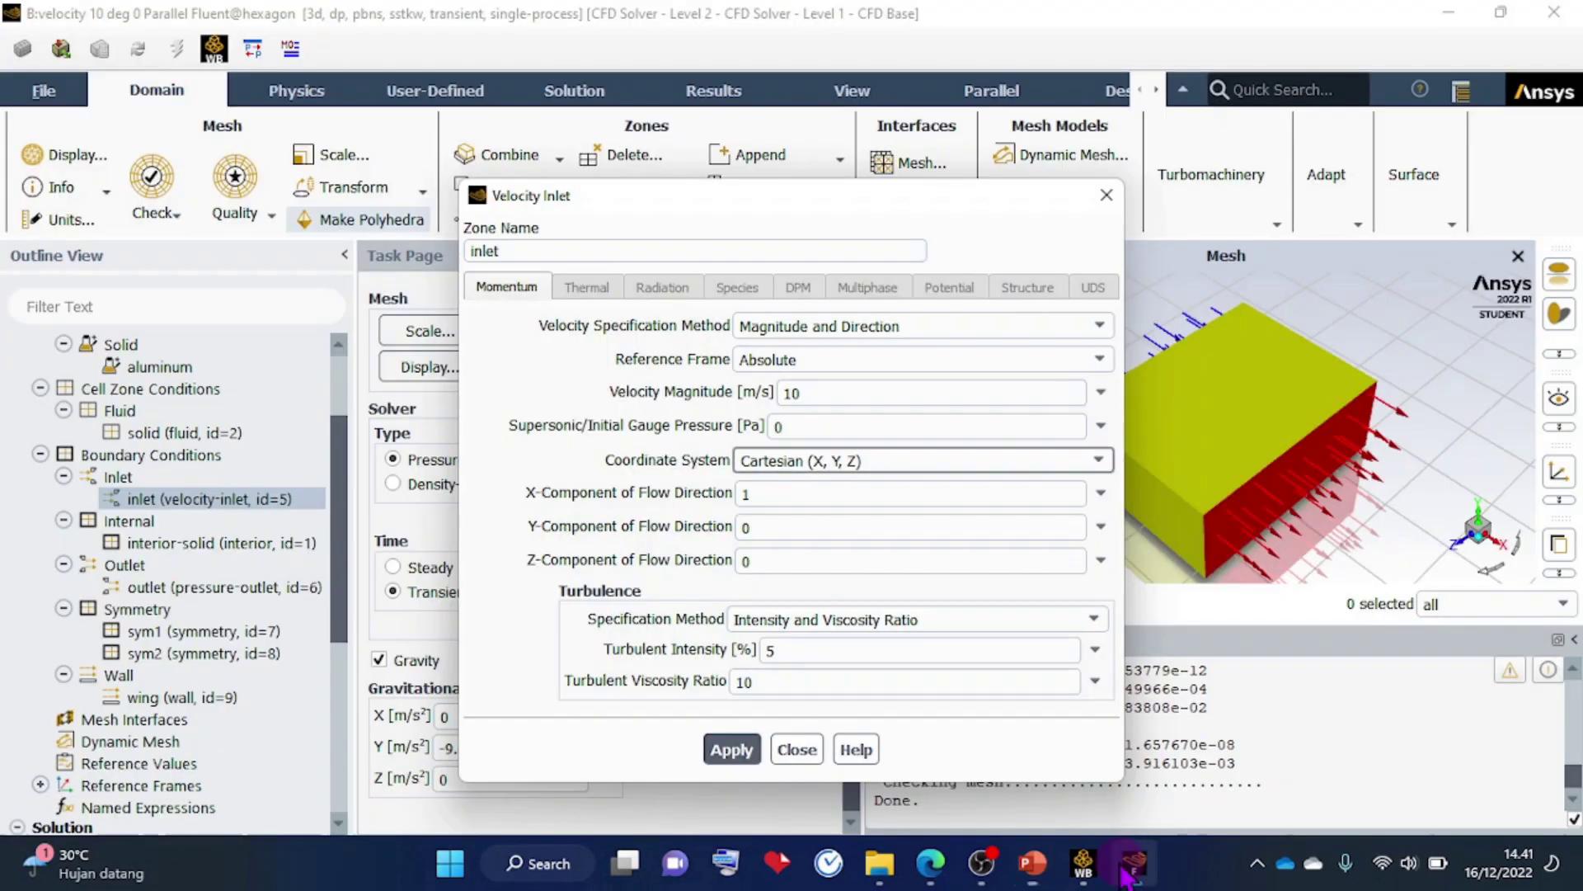
click(1049, 860)
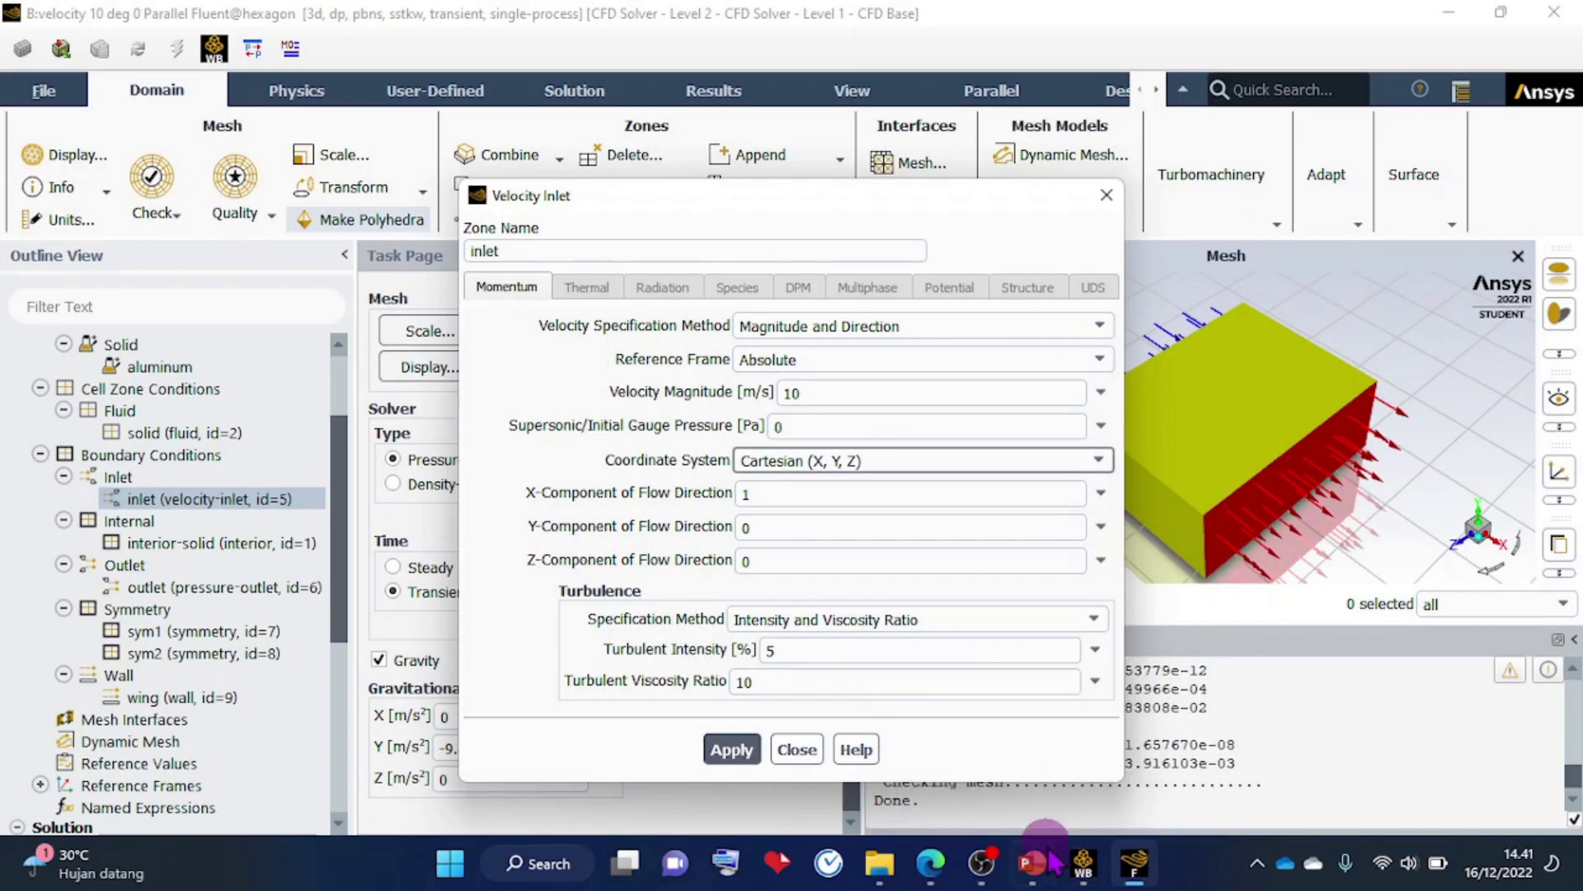
click(1046, 874)
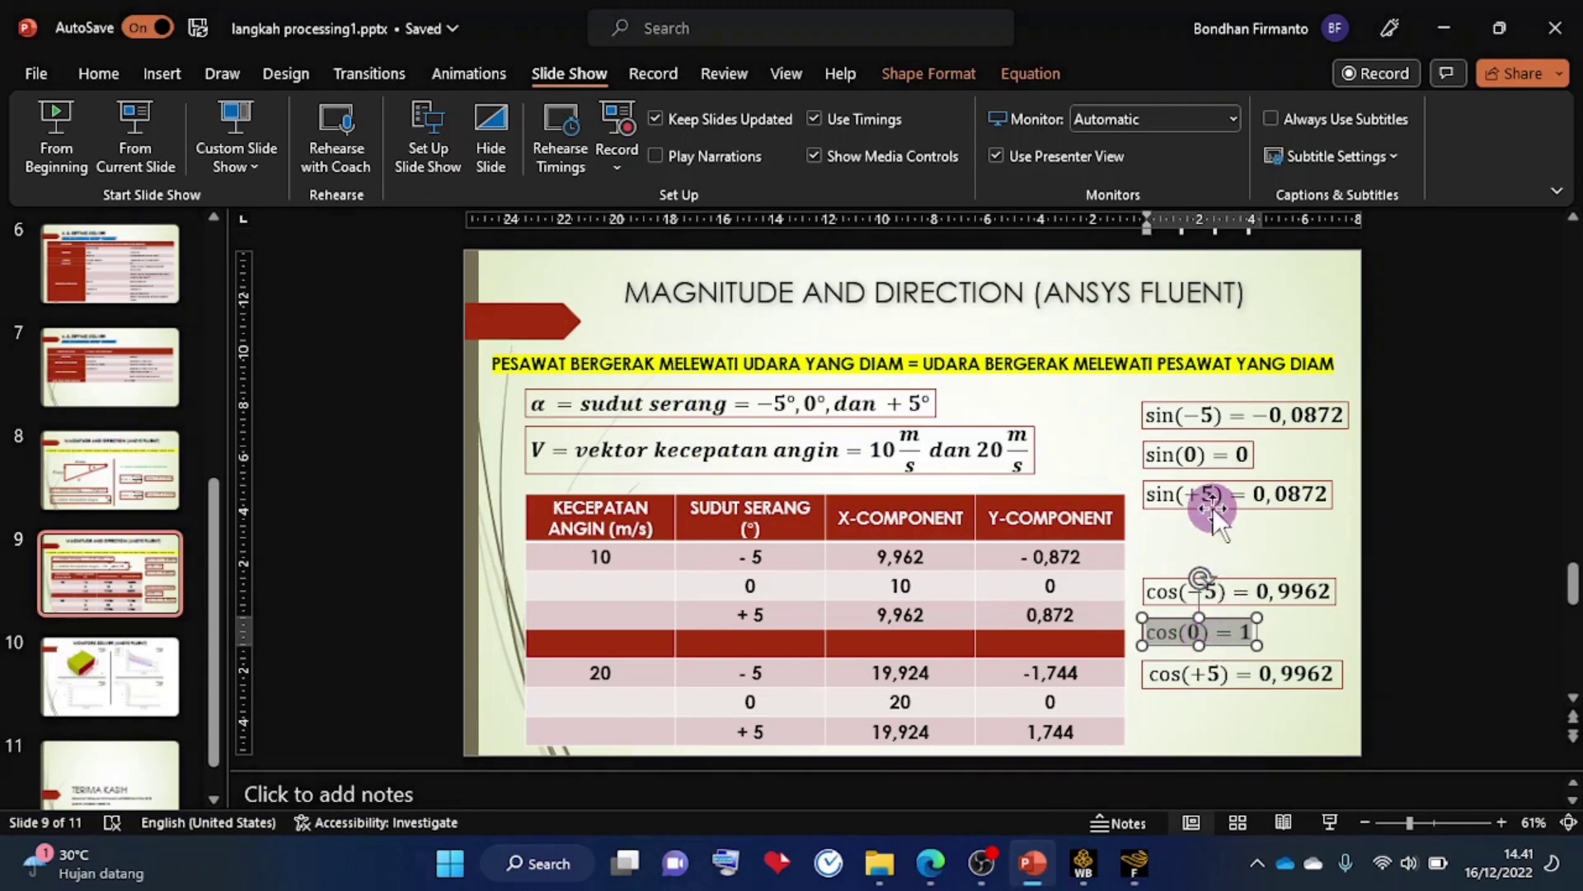
click(1155, 452)
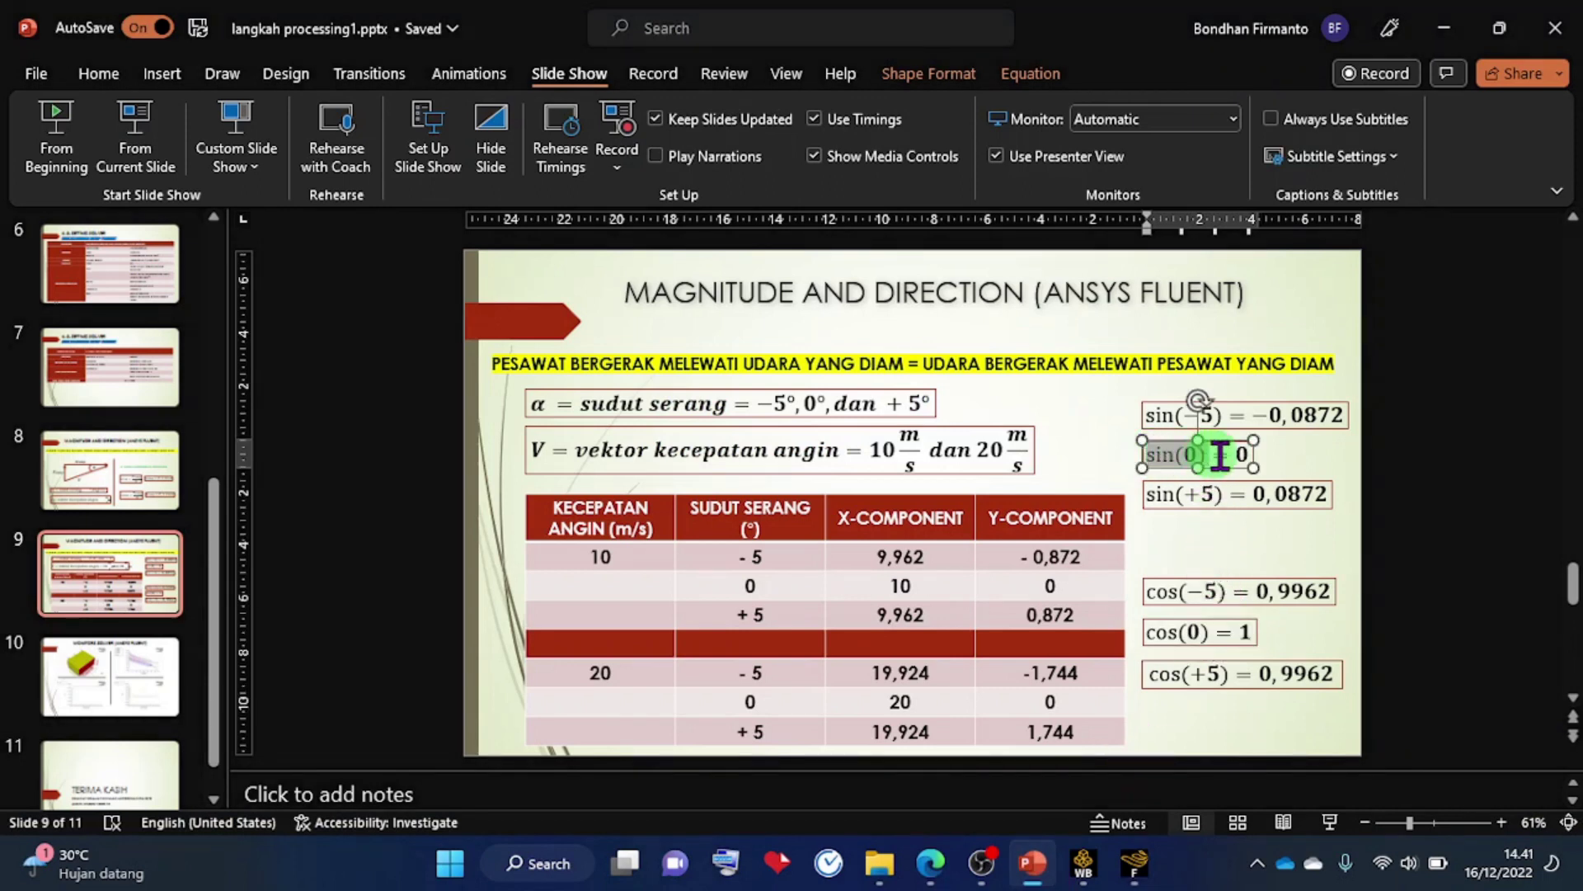
drag(1239, 455, 1246, 453)
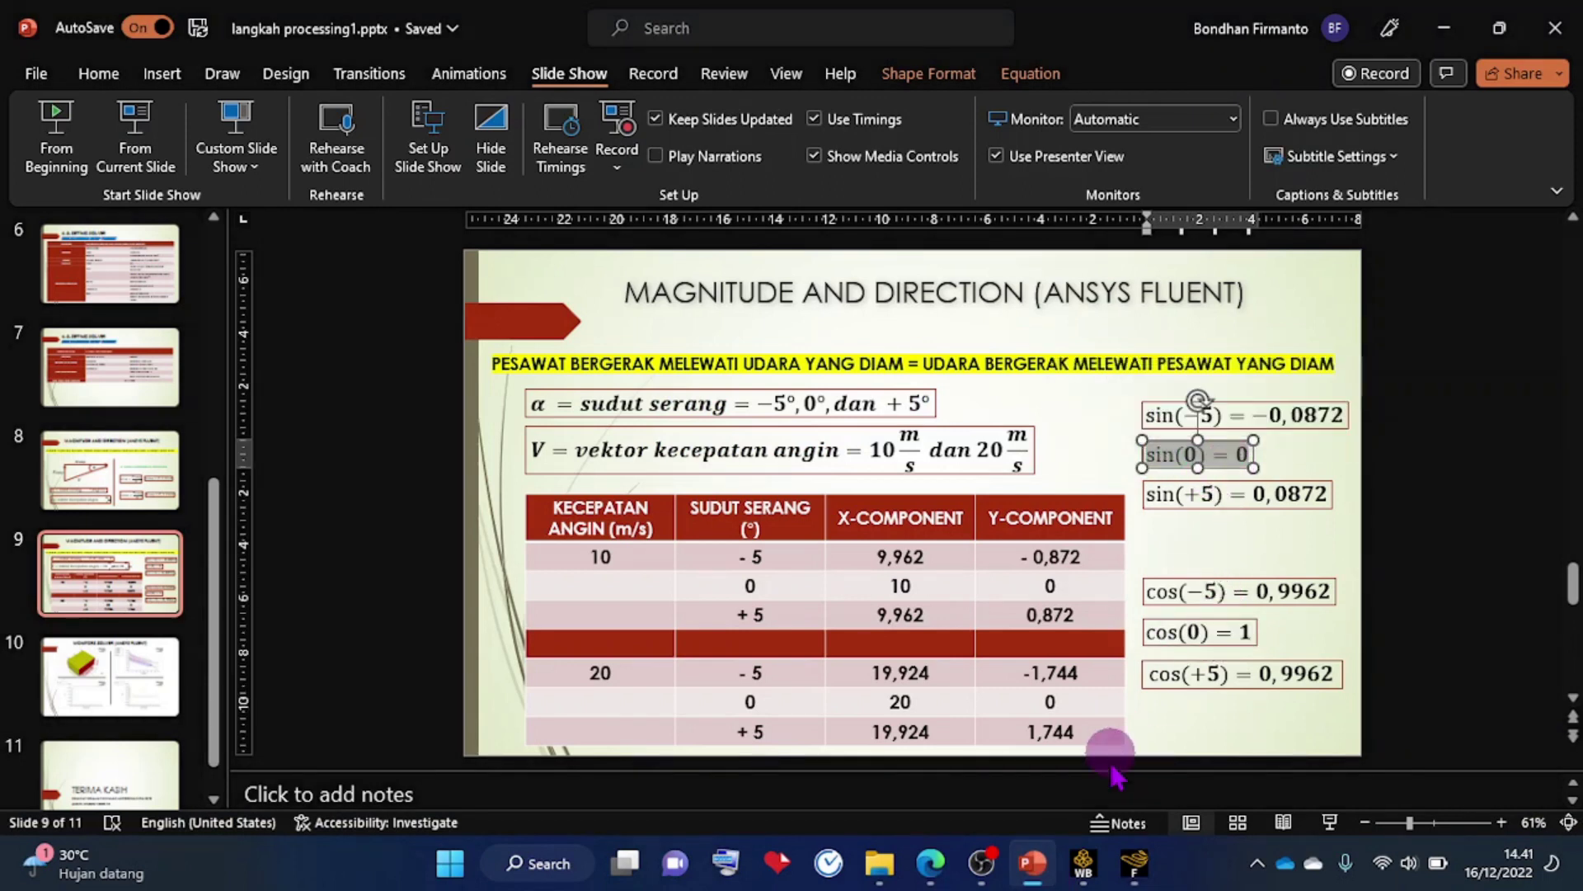
Return to Fluent, apply the velocity inlet settings with flow direction components 1, 0, 0, and close the dialog.
click(1135, 866)
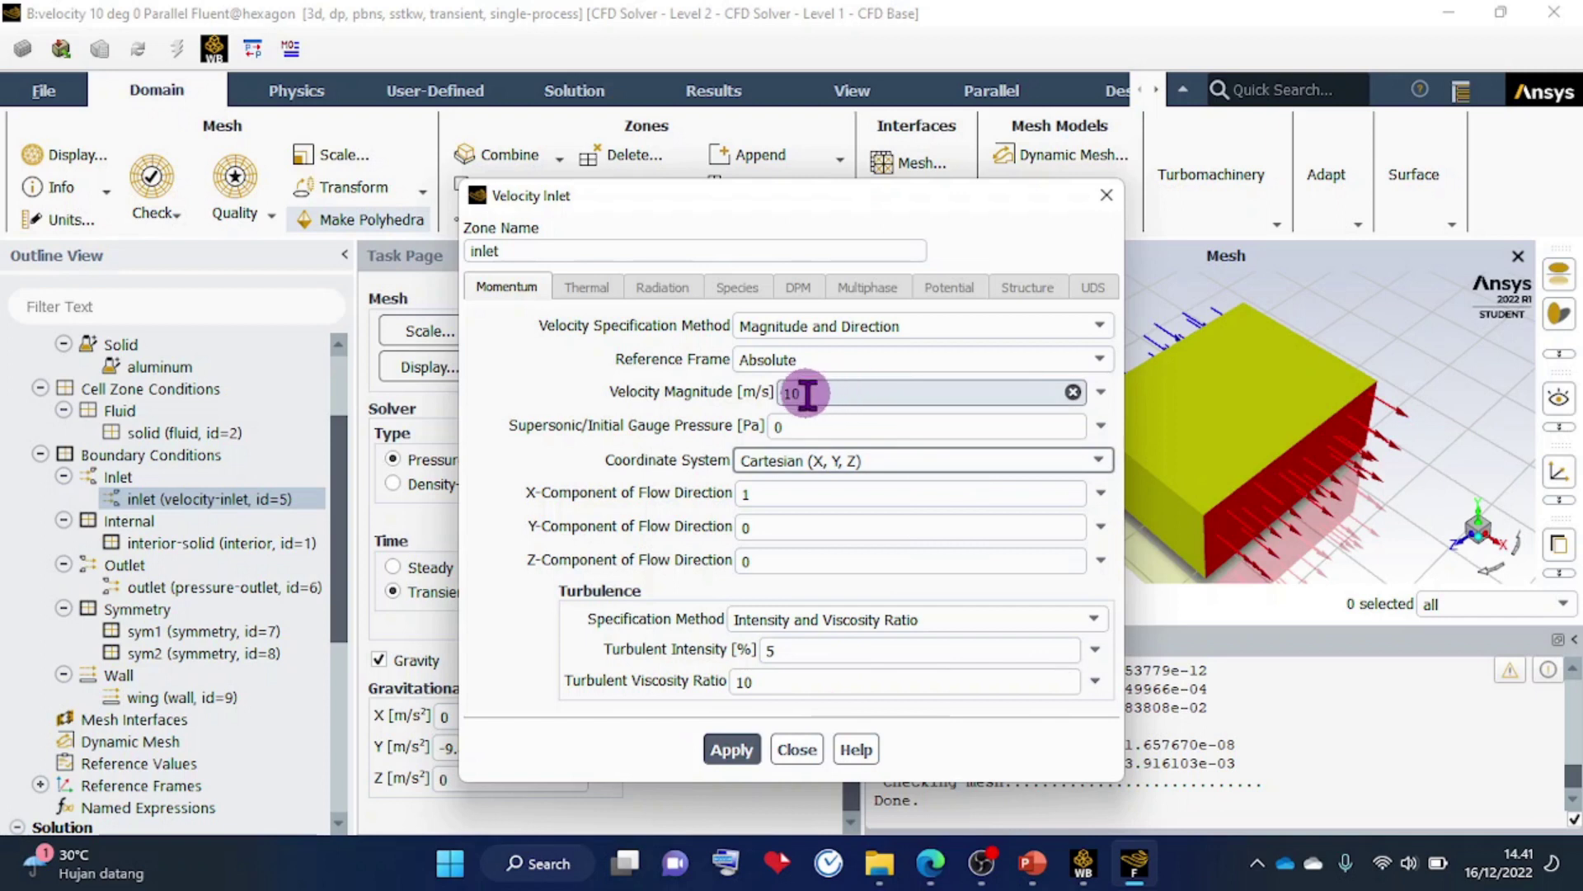
click(737, 749)
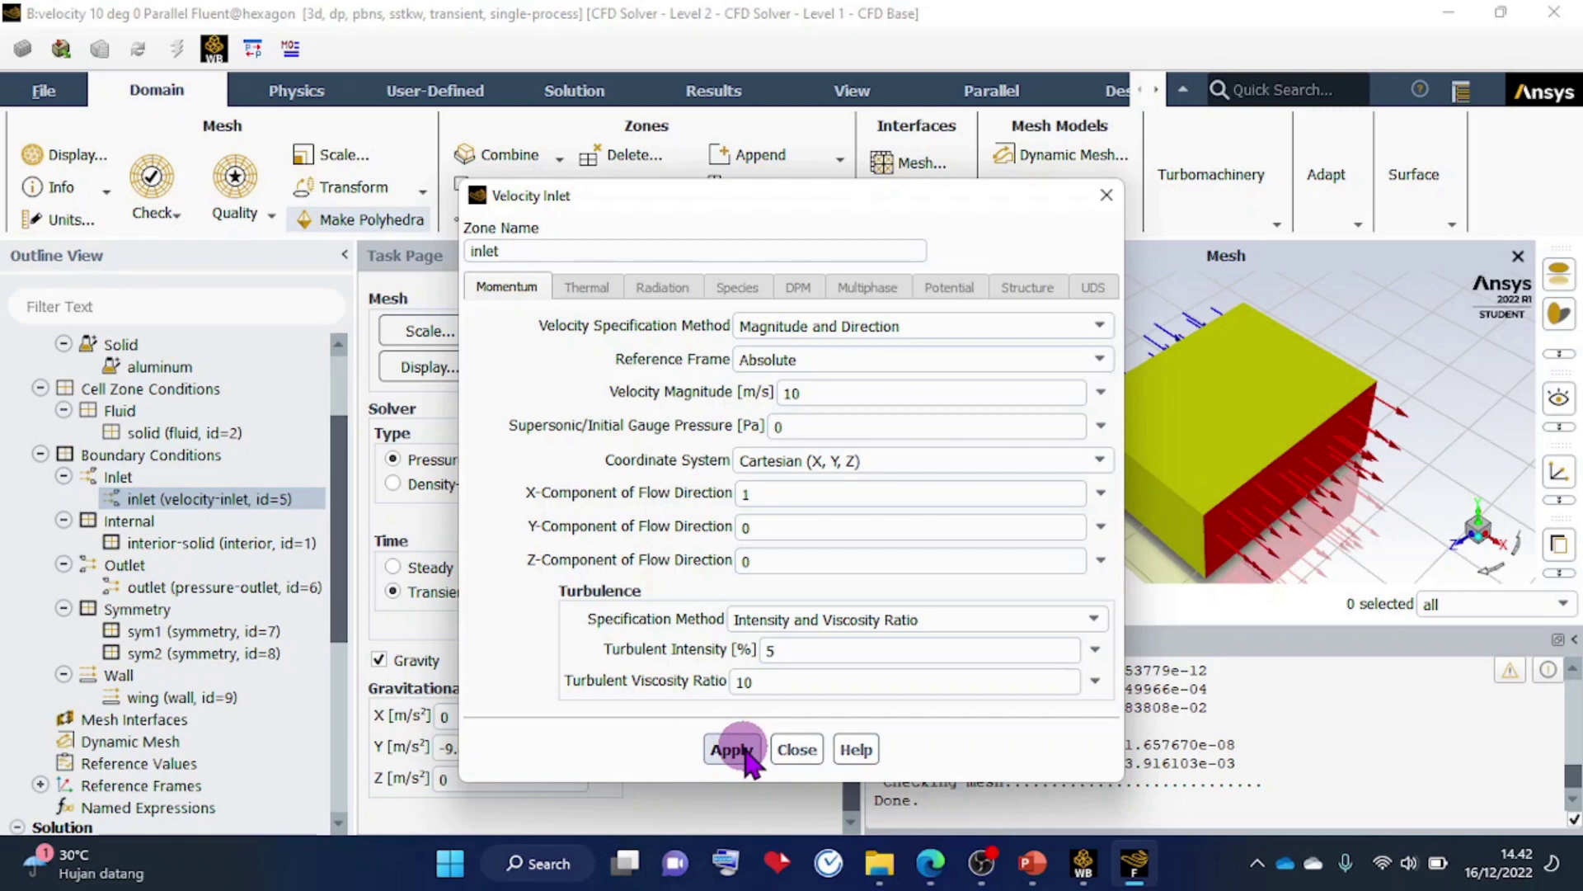
click(731, 750)
click(786, 750)
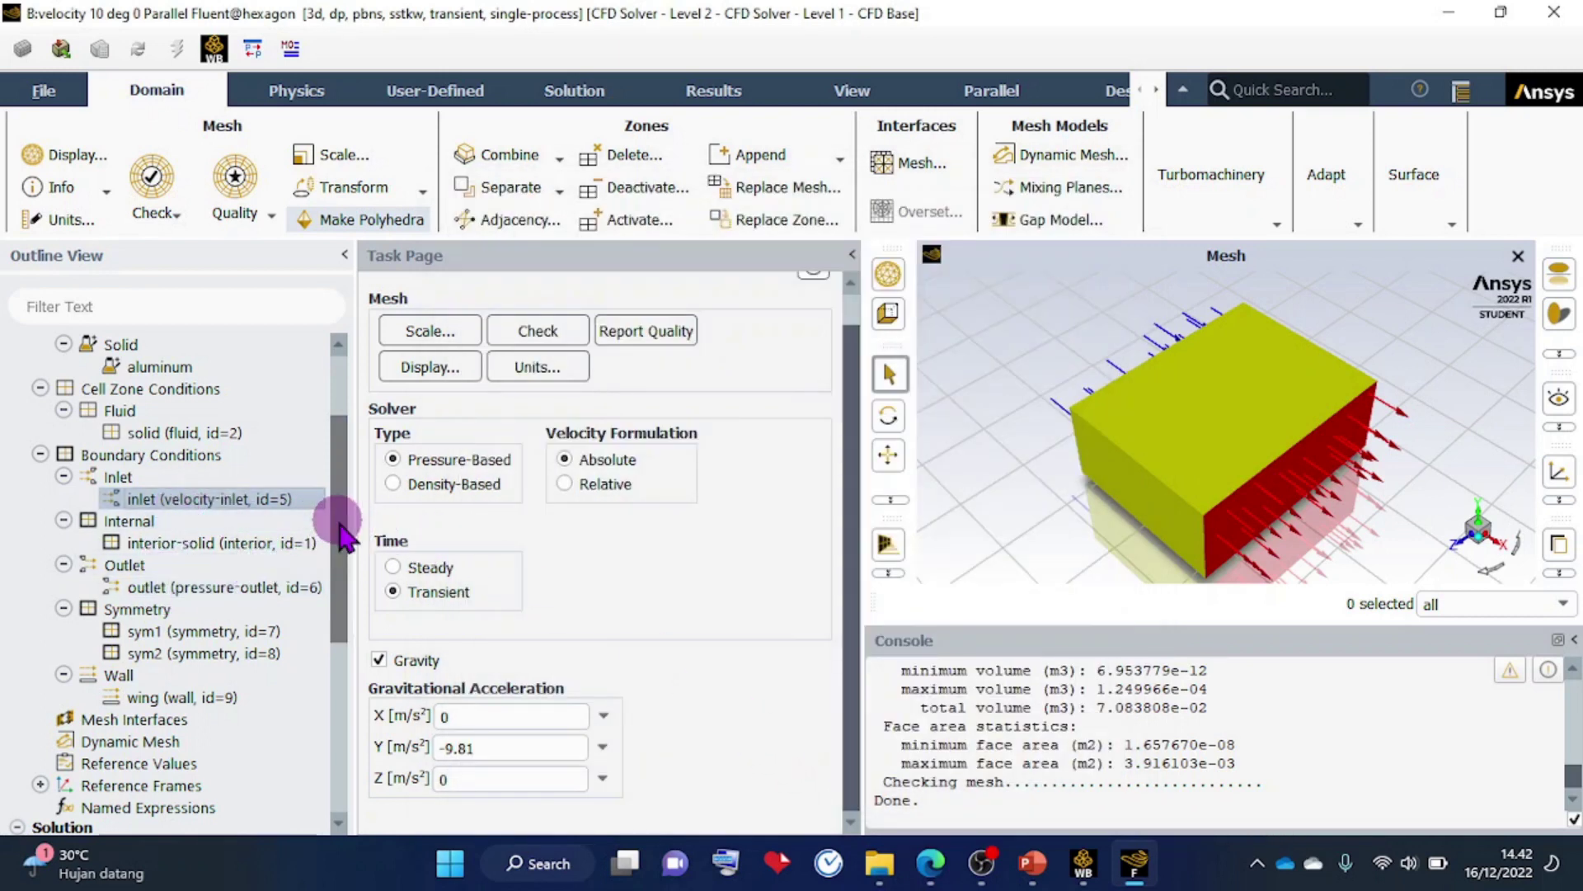
Consult slides 6 and 7 in PowerPoint for the Report Definition row, and return to Fluent's Report Definitions entry under Solution.
drag(342, 536, 336, 618)
click(1031, 863)
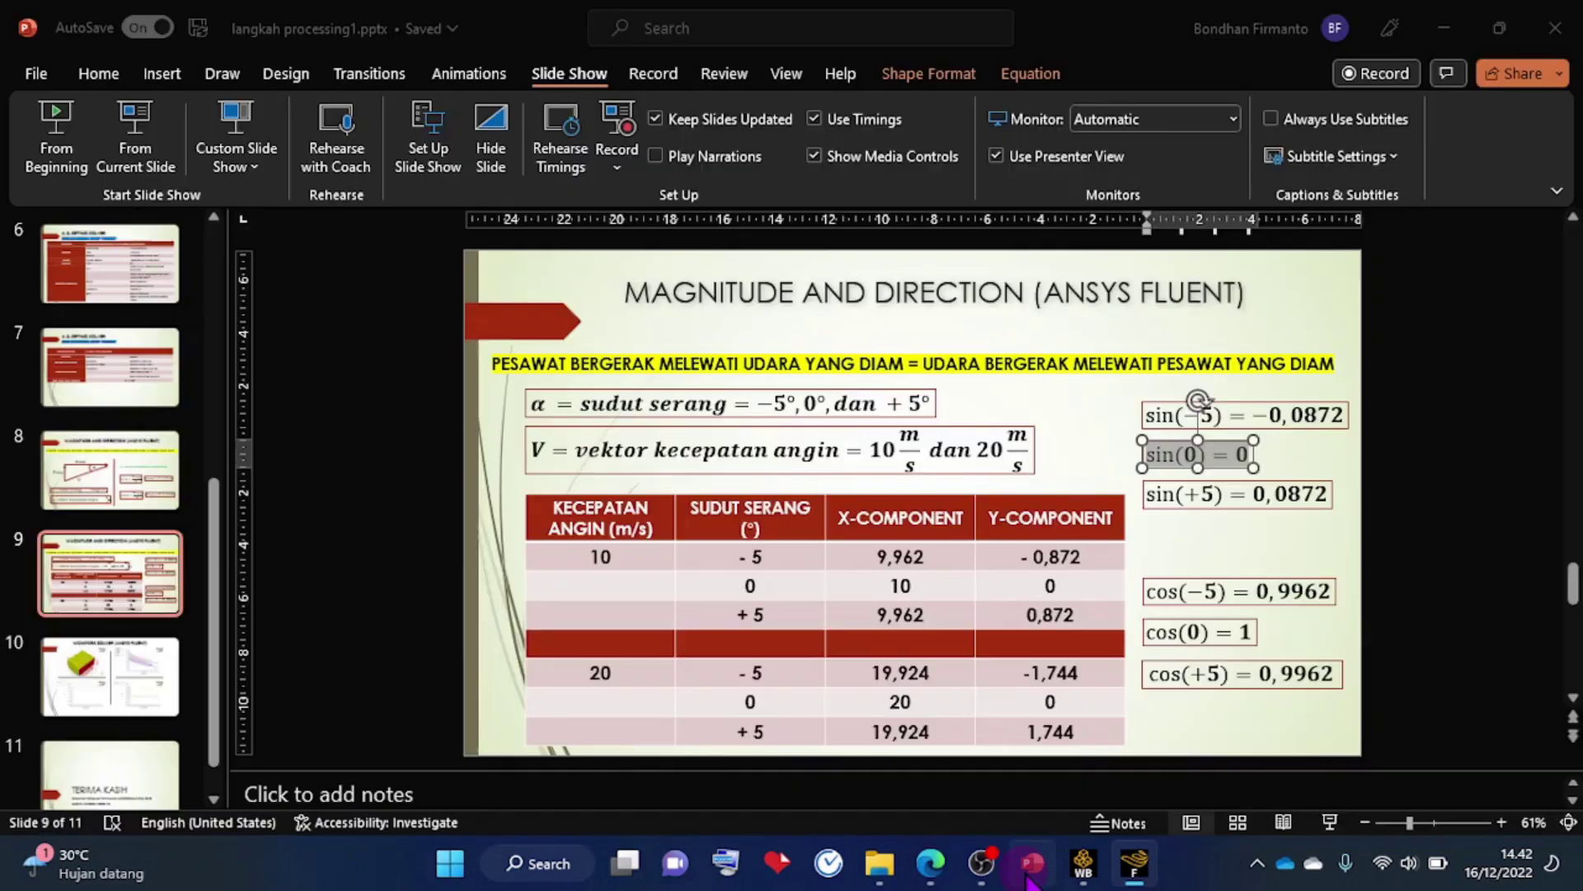
click(93, 271)
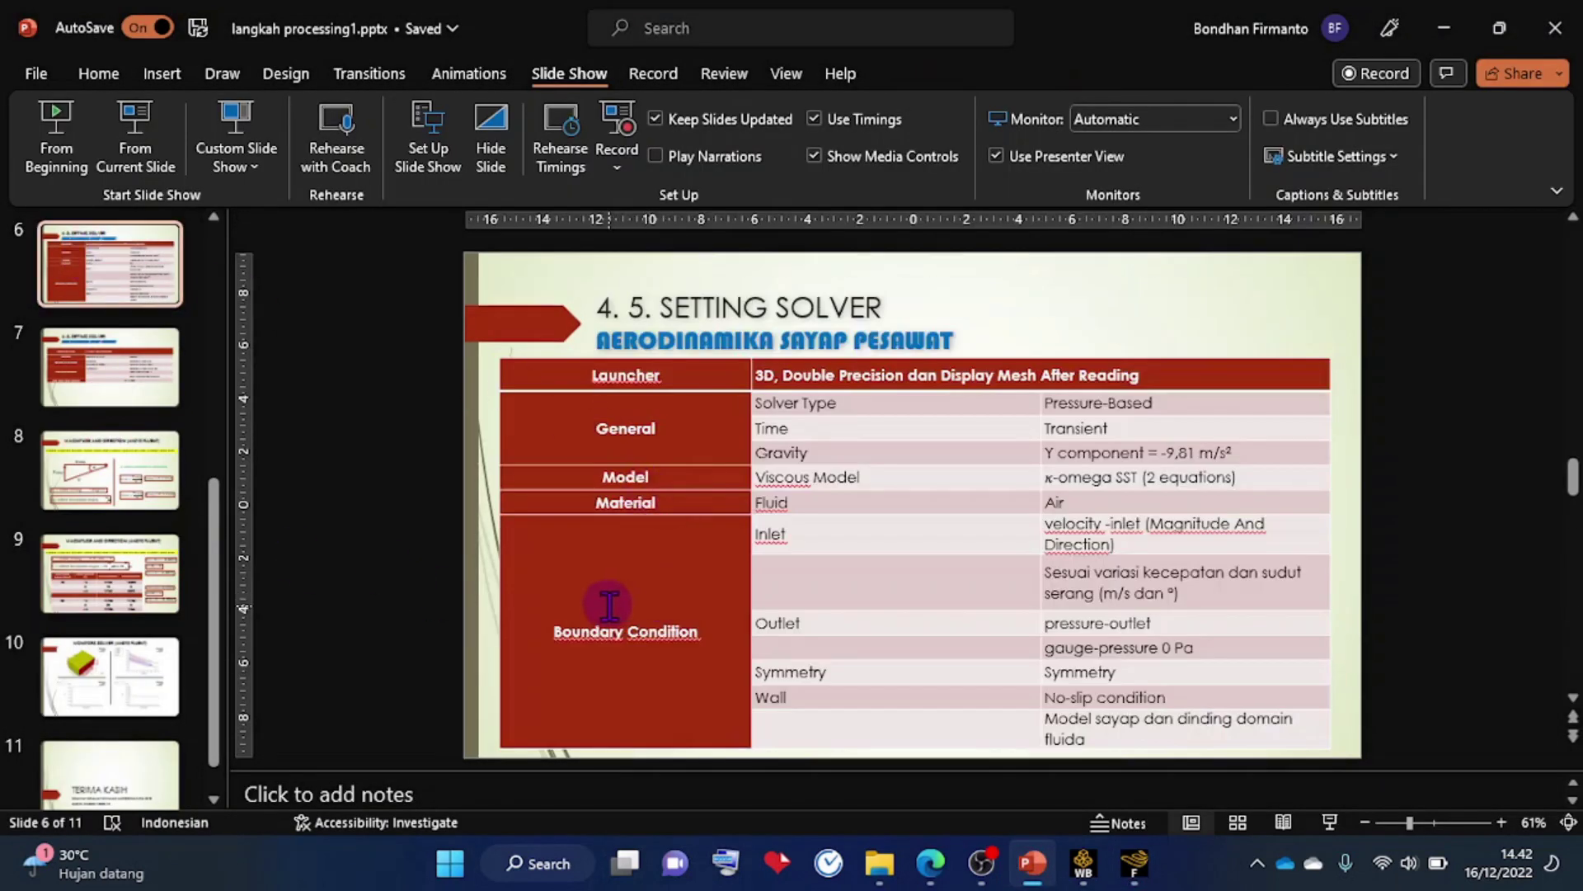
click(165, 388)
click(623, 408)
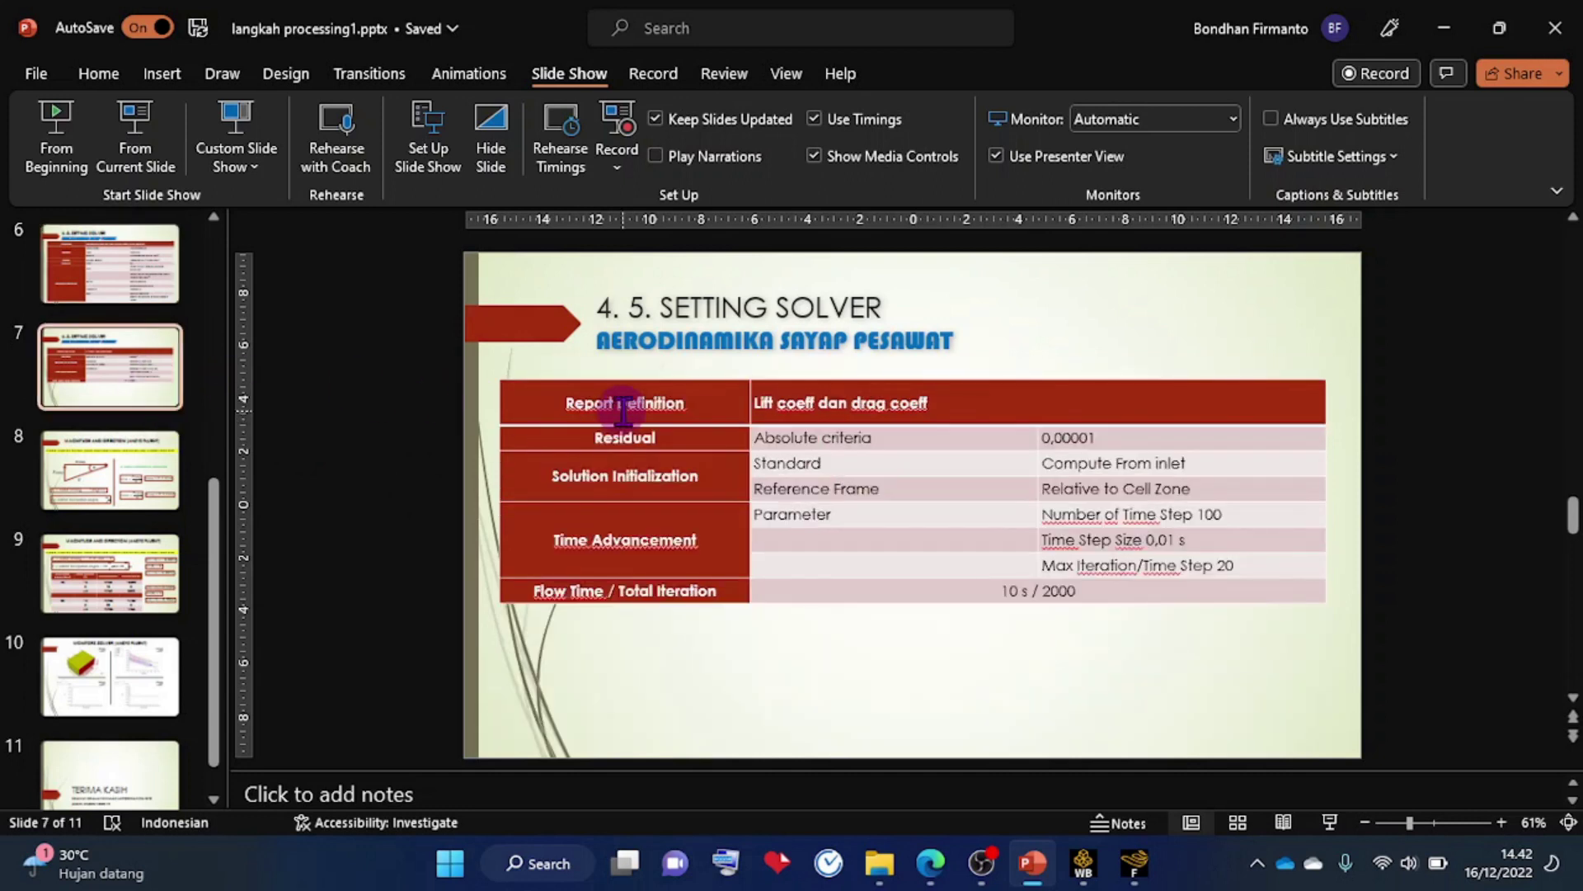
click(1134, 863)
click(382, 659)
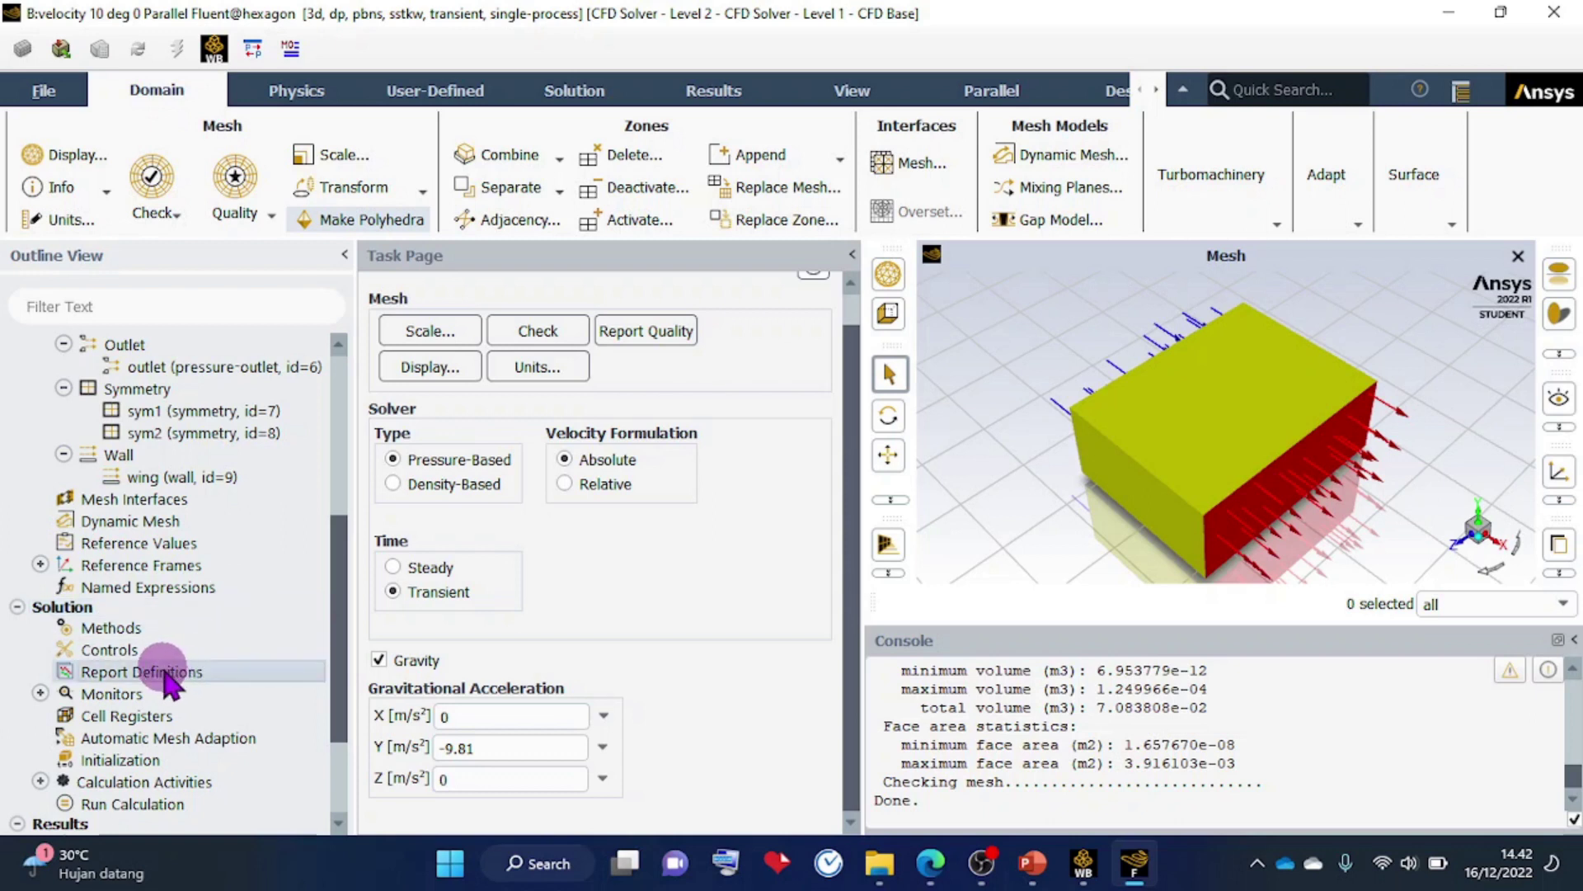
Keep SIMPLE as the pressure-velocity coupling scheme in the Solution Methods and review the under-relaxation factors in the Solution Controls.
click(169, 675)
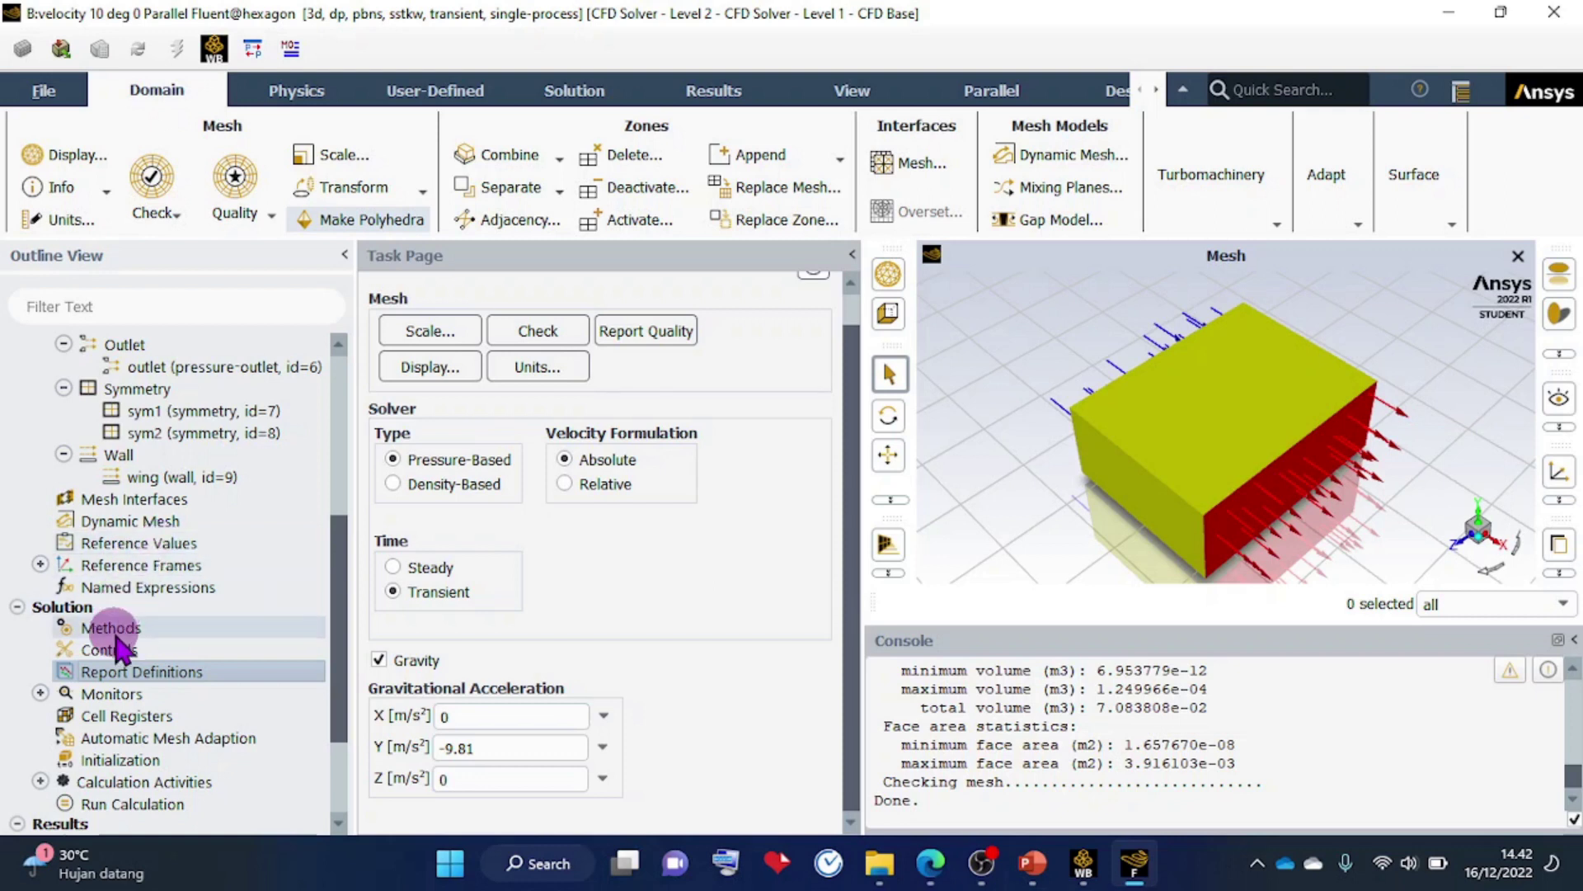
click(111, 628)
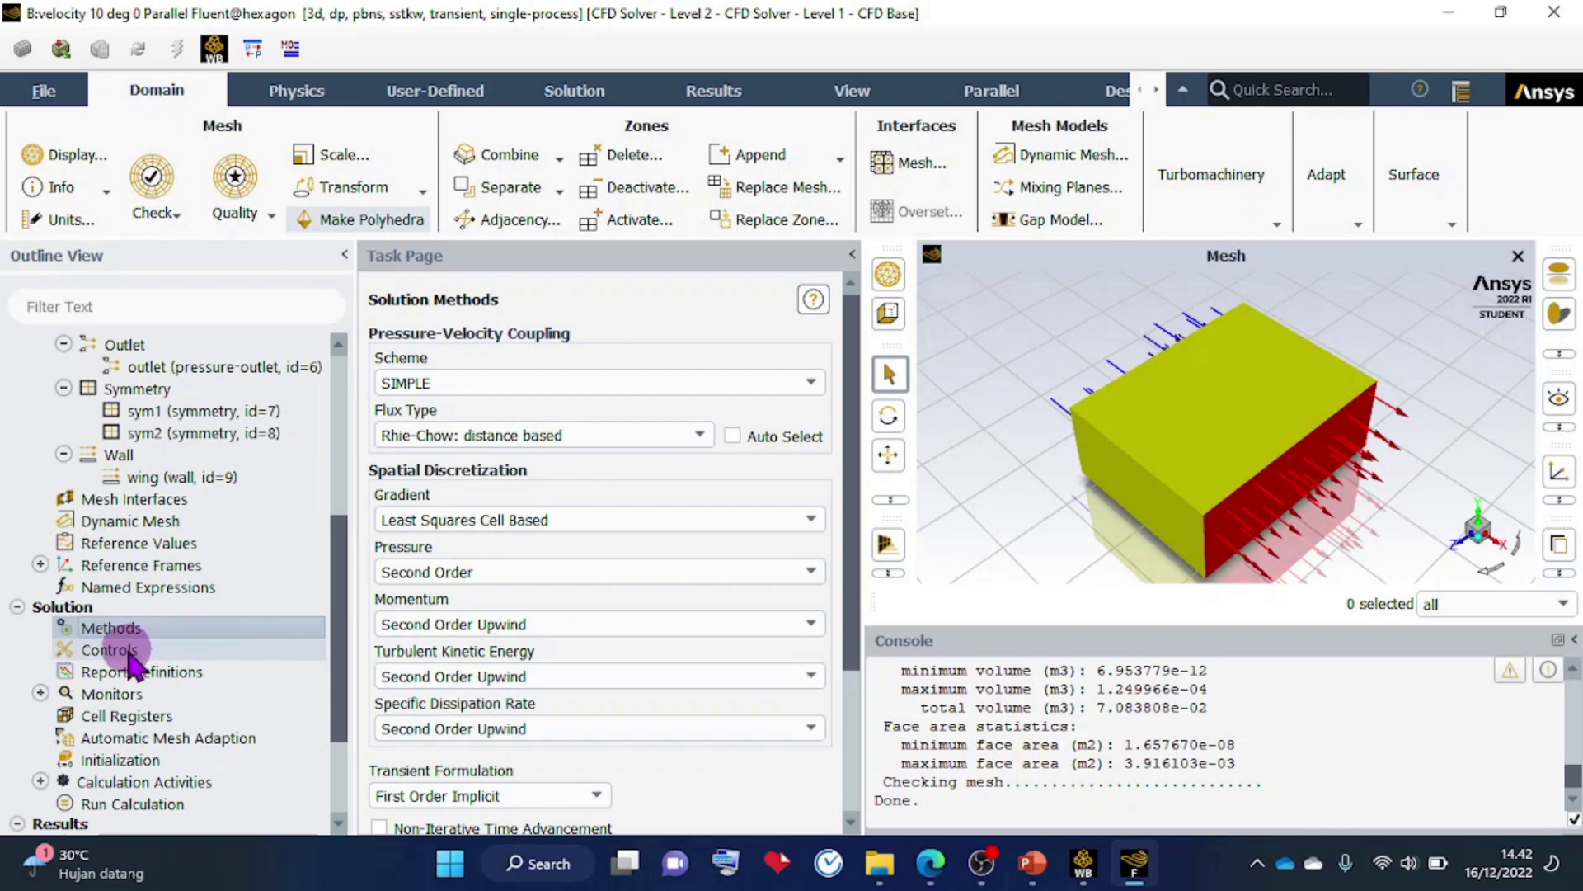
click(430, 384)
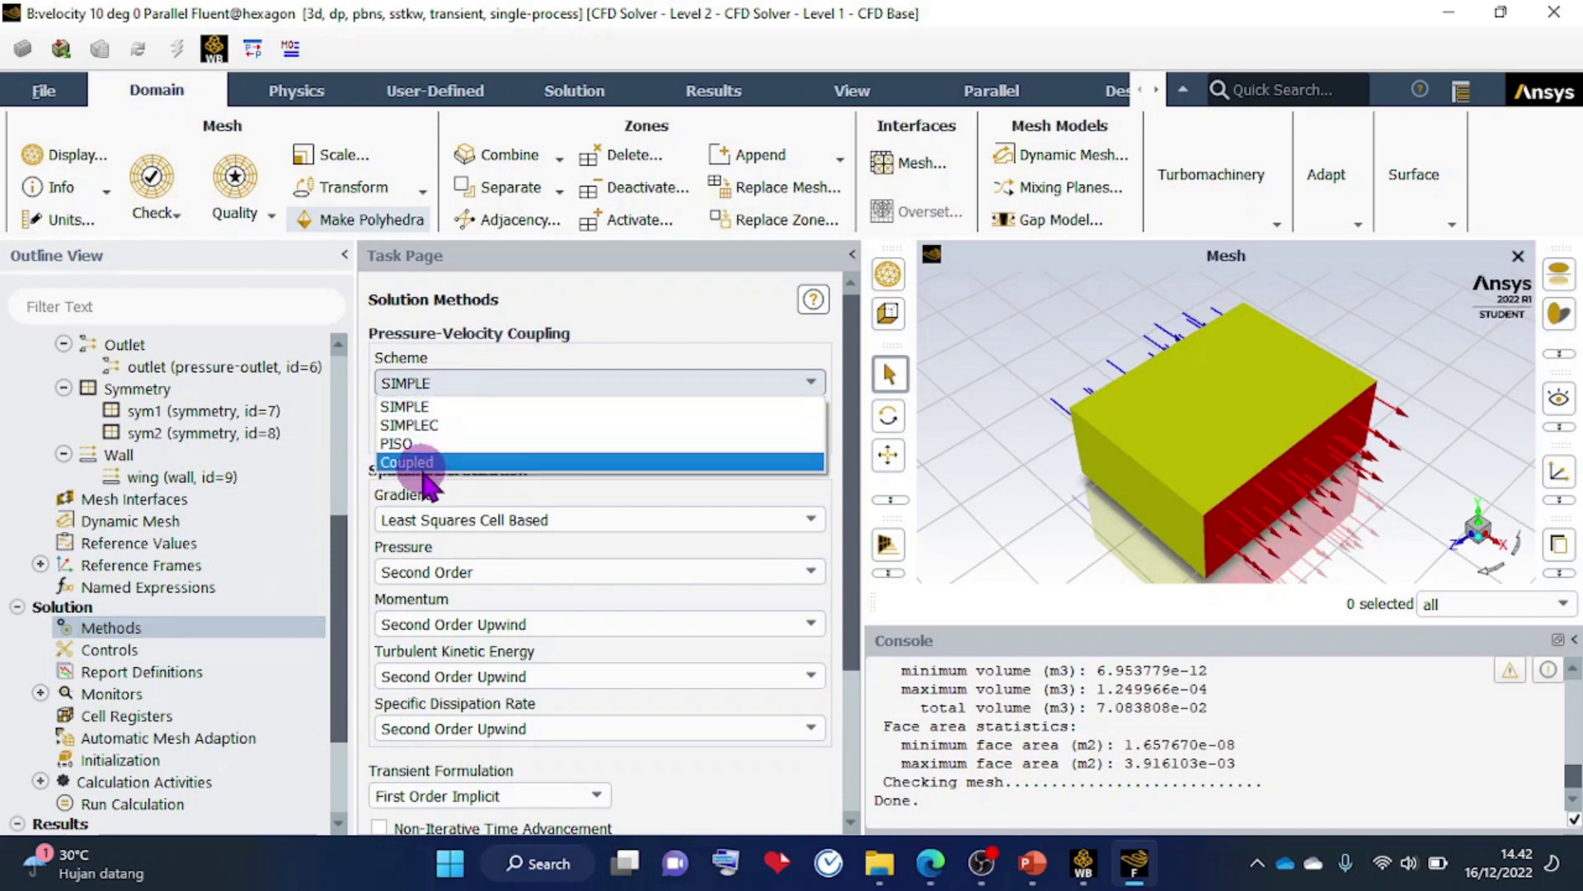
click(420, 404)
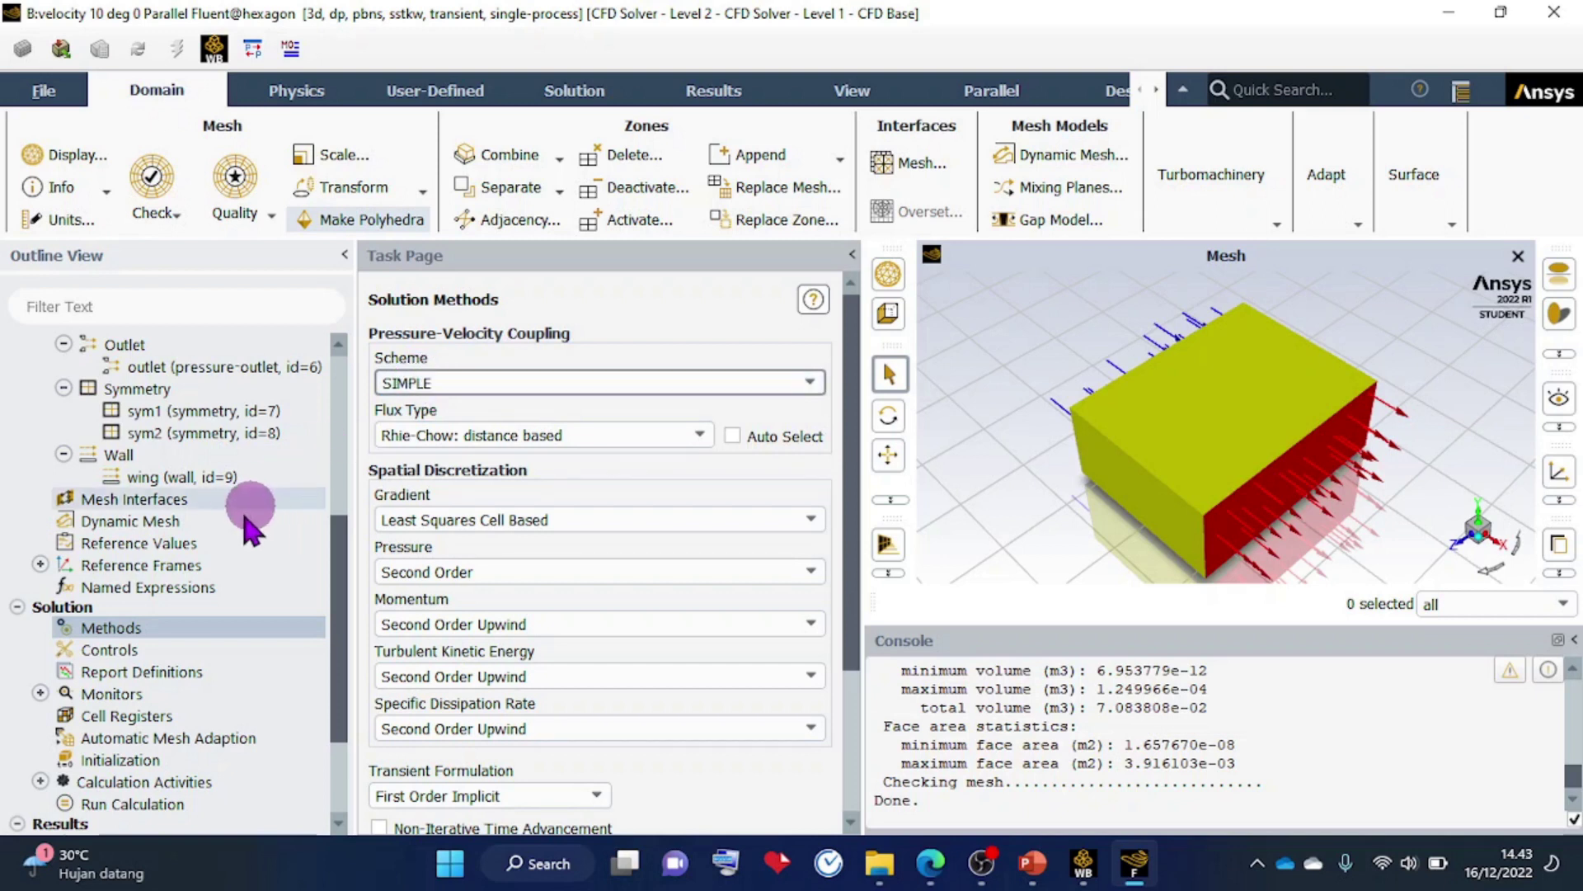
click(108, 650)
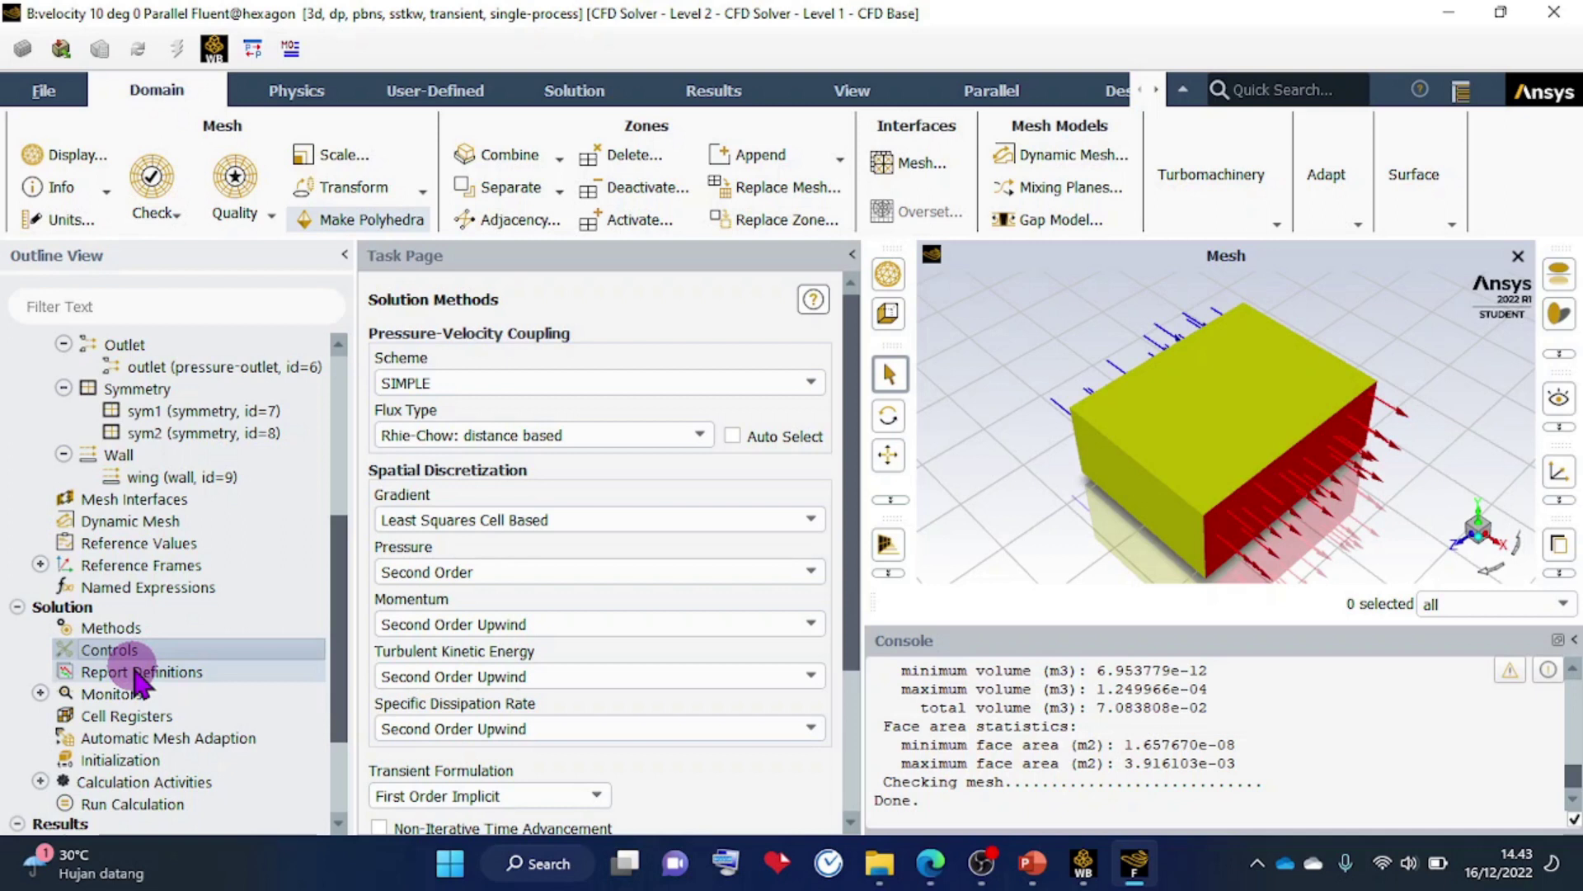
click(139, 649)
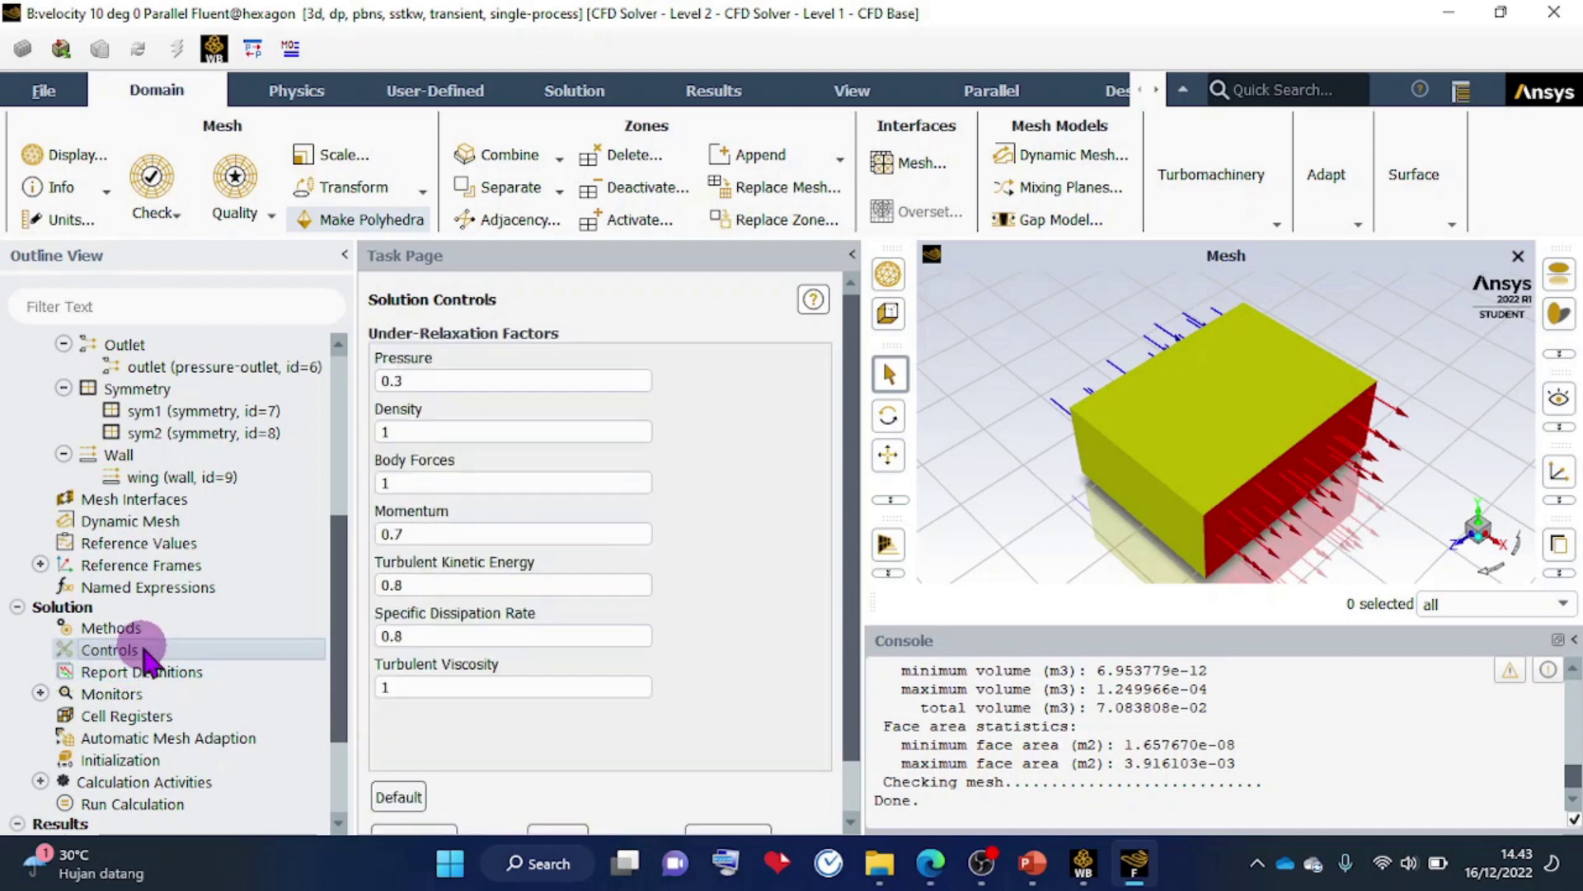
Open Fluent's Report Definitions, look up the Report Definition row on slide 7 in PowerPoint, and return to Fluent.
click(146, 671)
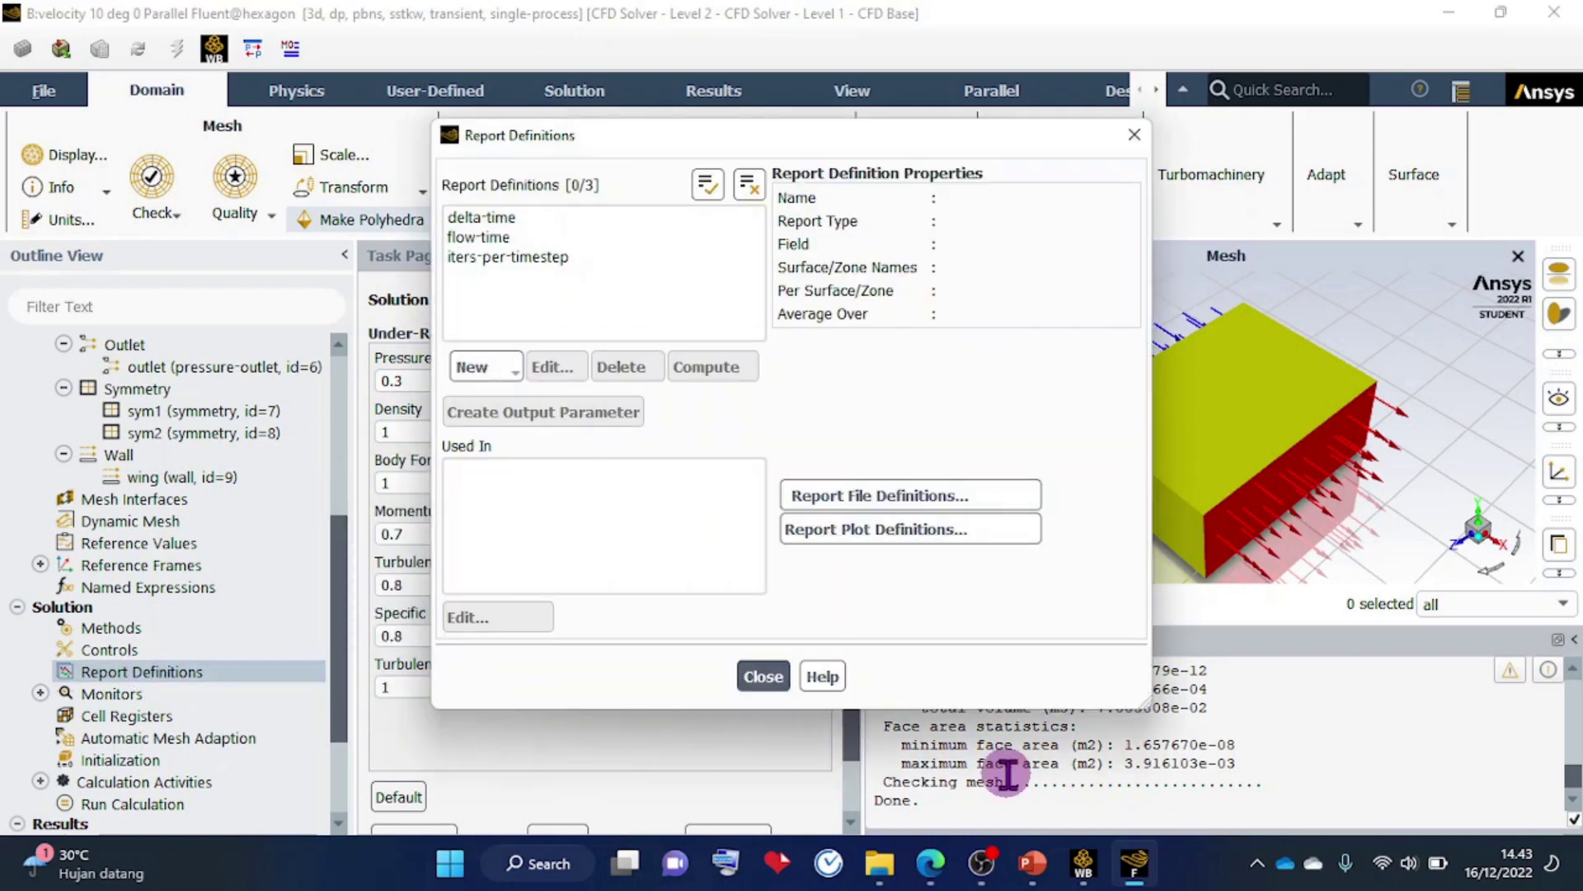
click(1032, 864)
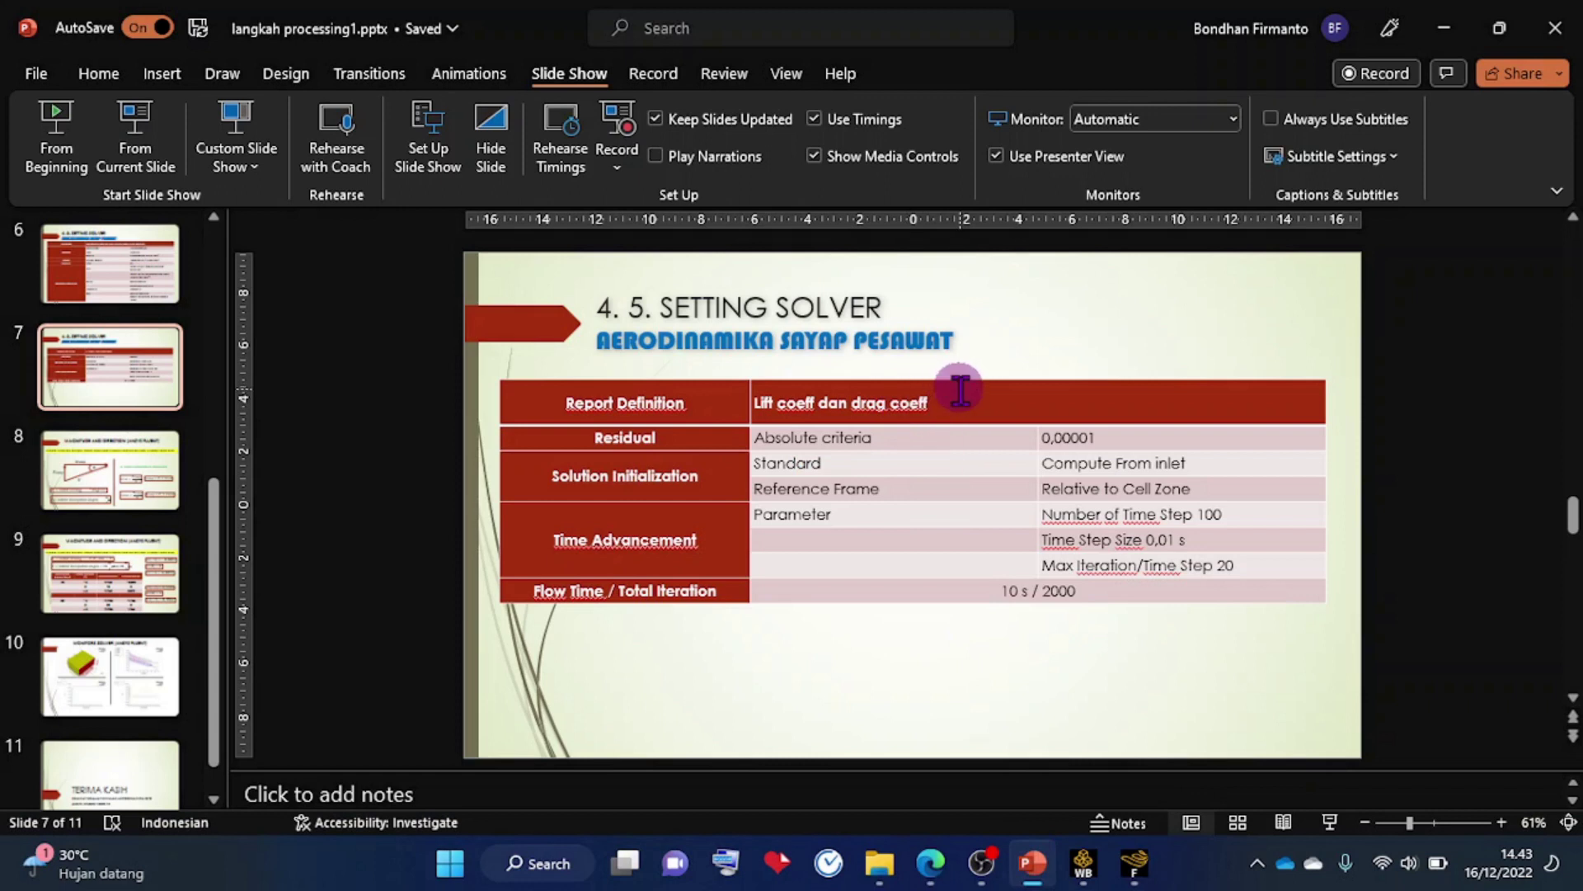
drag(951, 404, 756, 408)
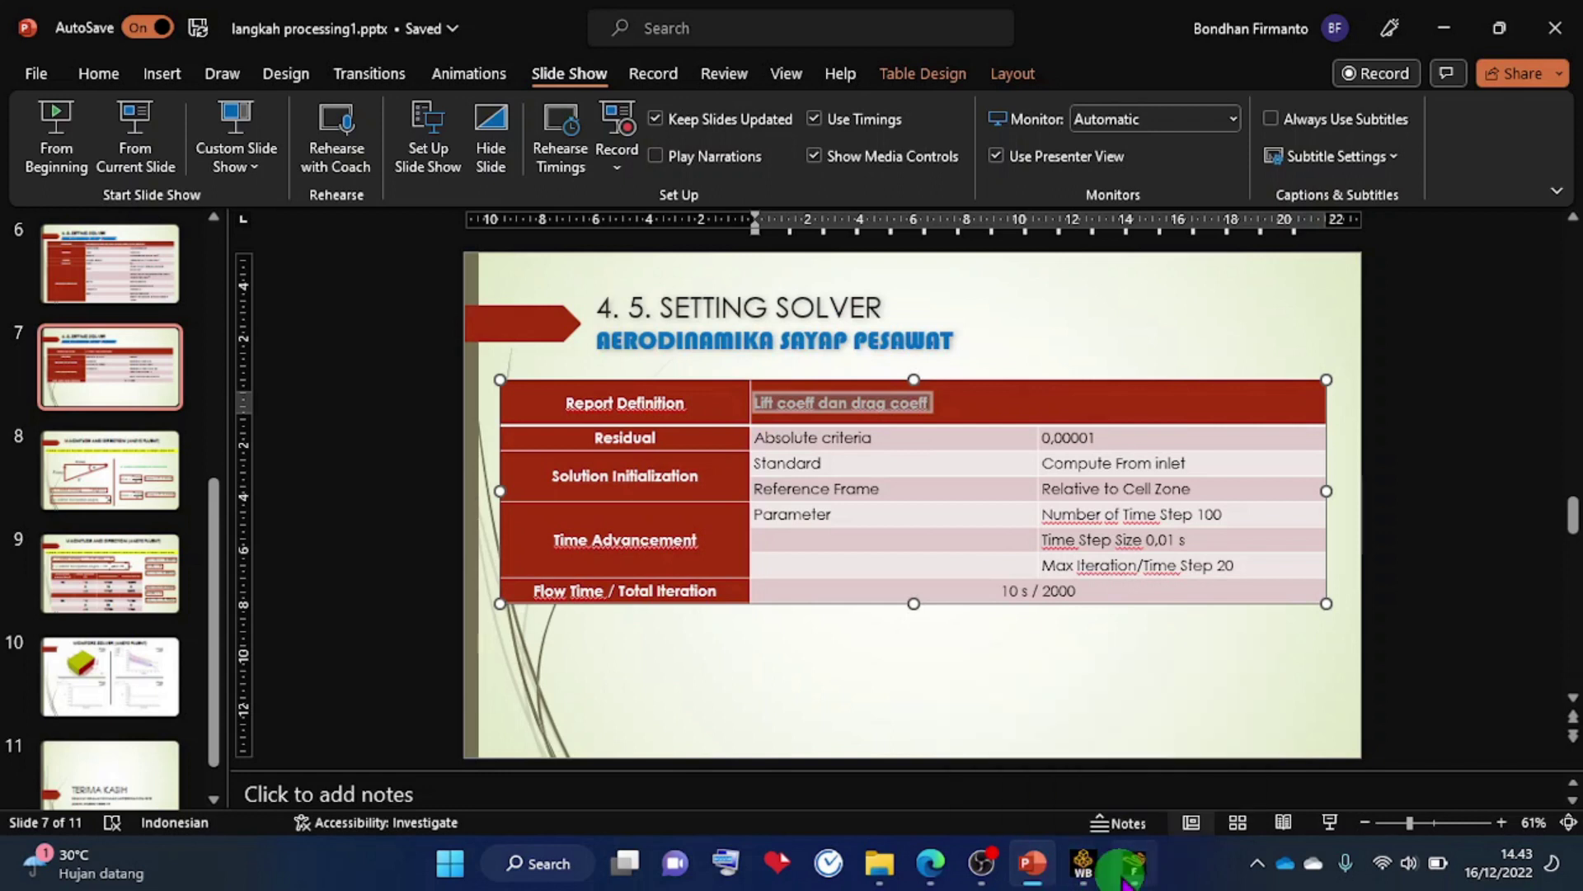
click(1134, 862)
Create a drag force report named drag-coeff for the wing zone, with Drag Coefficient output, force vector 1, 0, 0, and printing to the console.
click(513, 371)
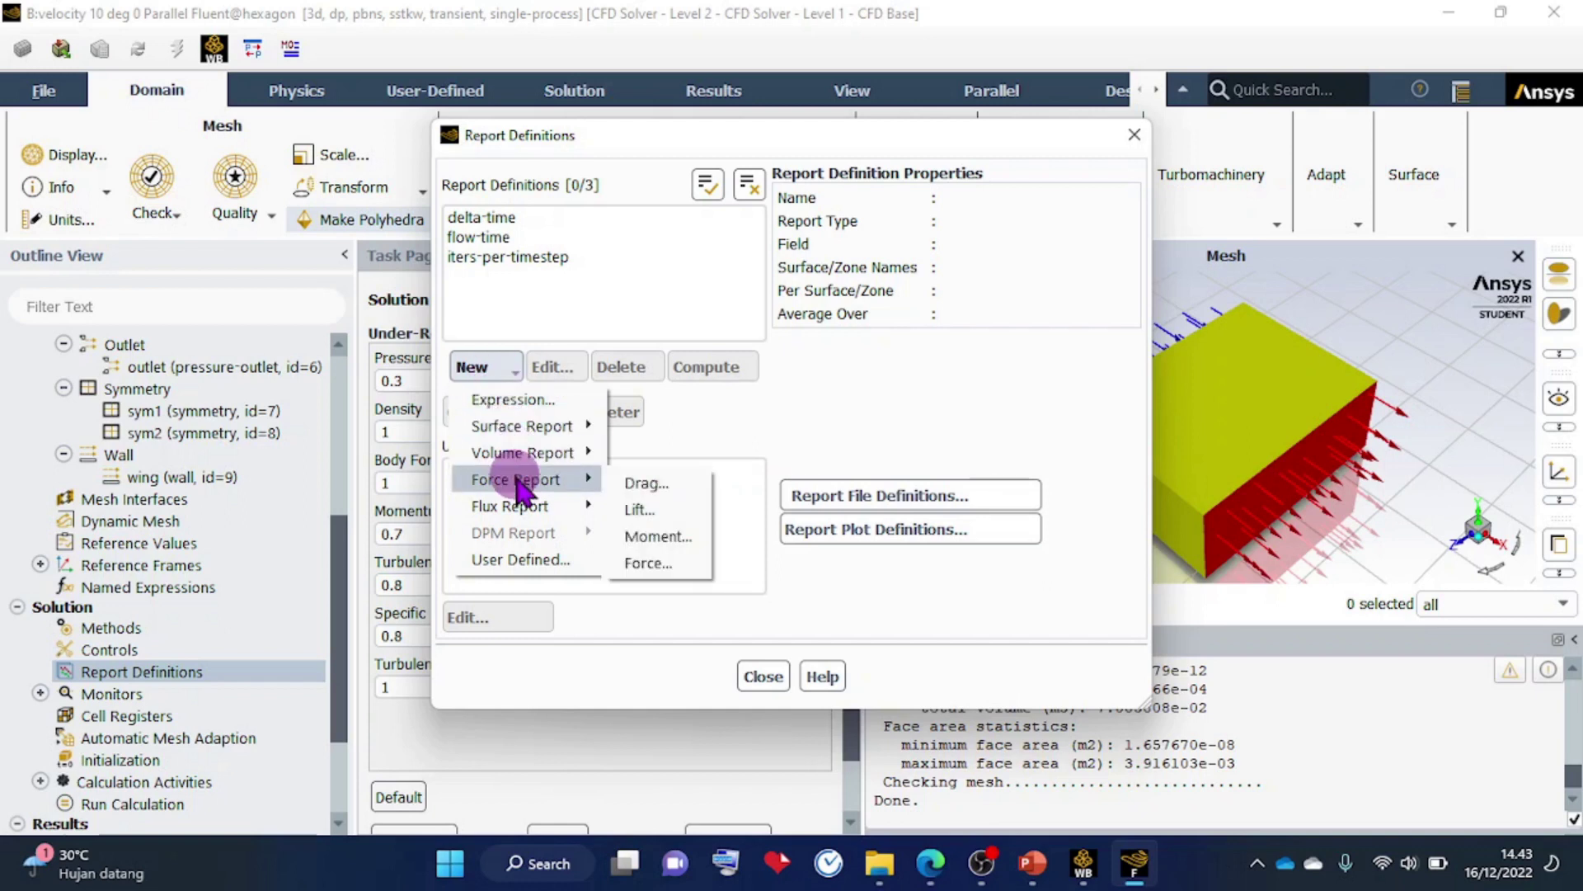
click(631, 482)
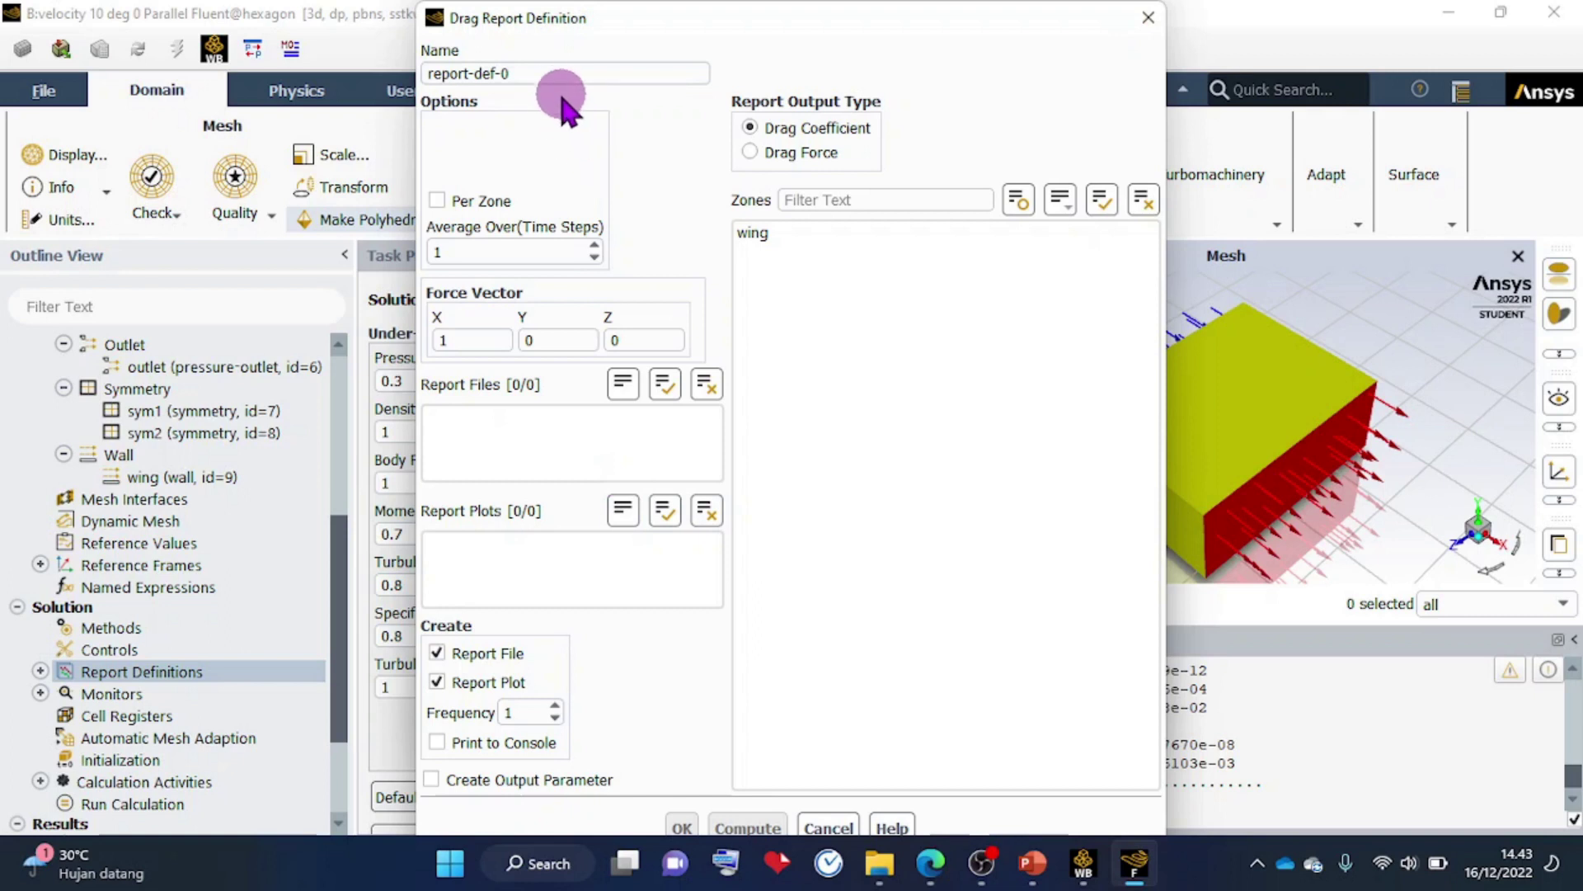
triple_click(557, 76)
text(dr)
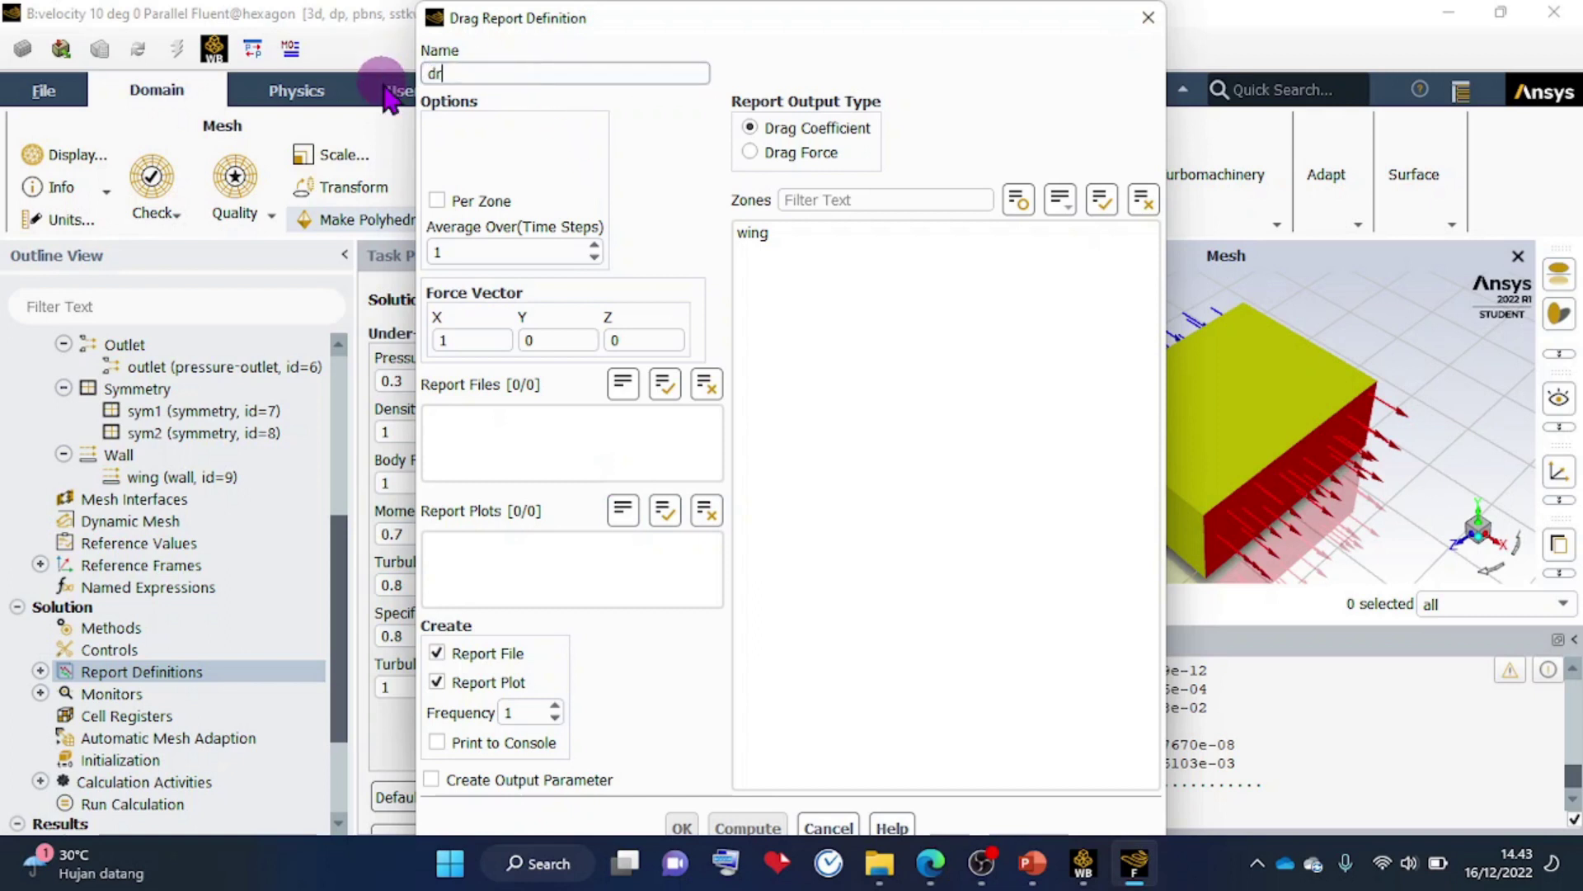
text(ag-coeff)
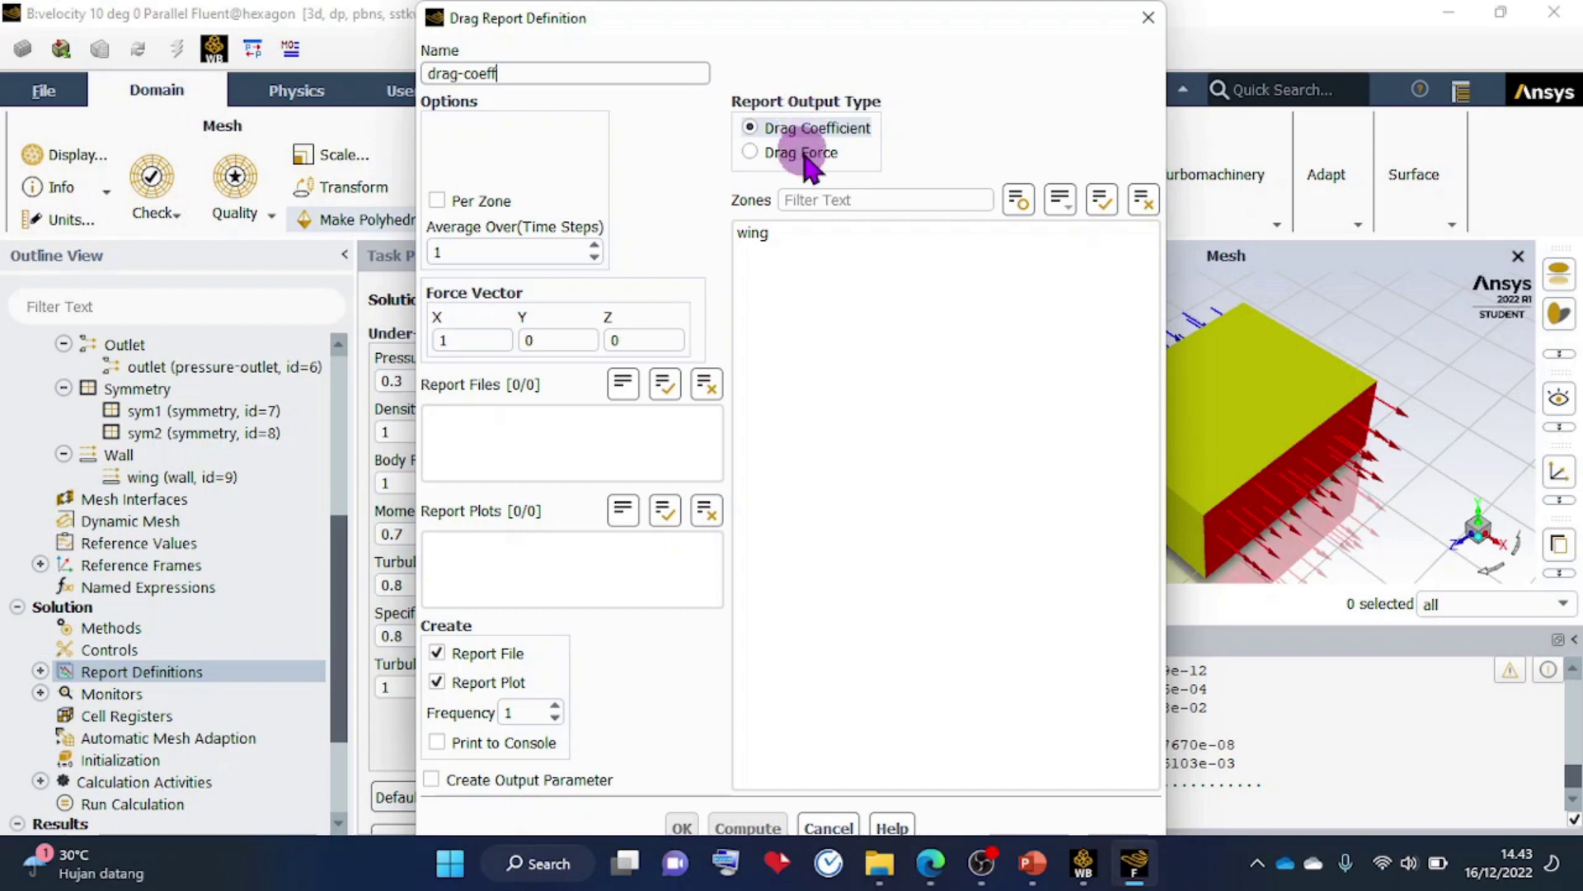
click(763, 232)
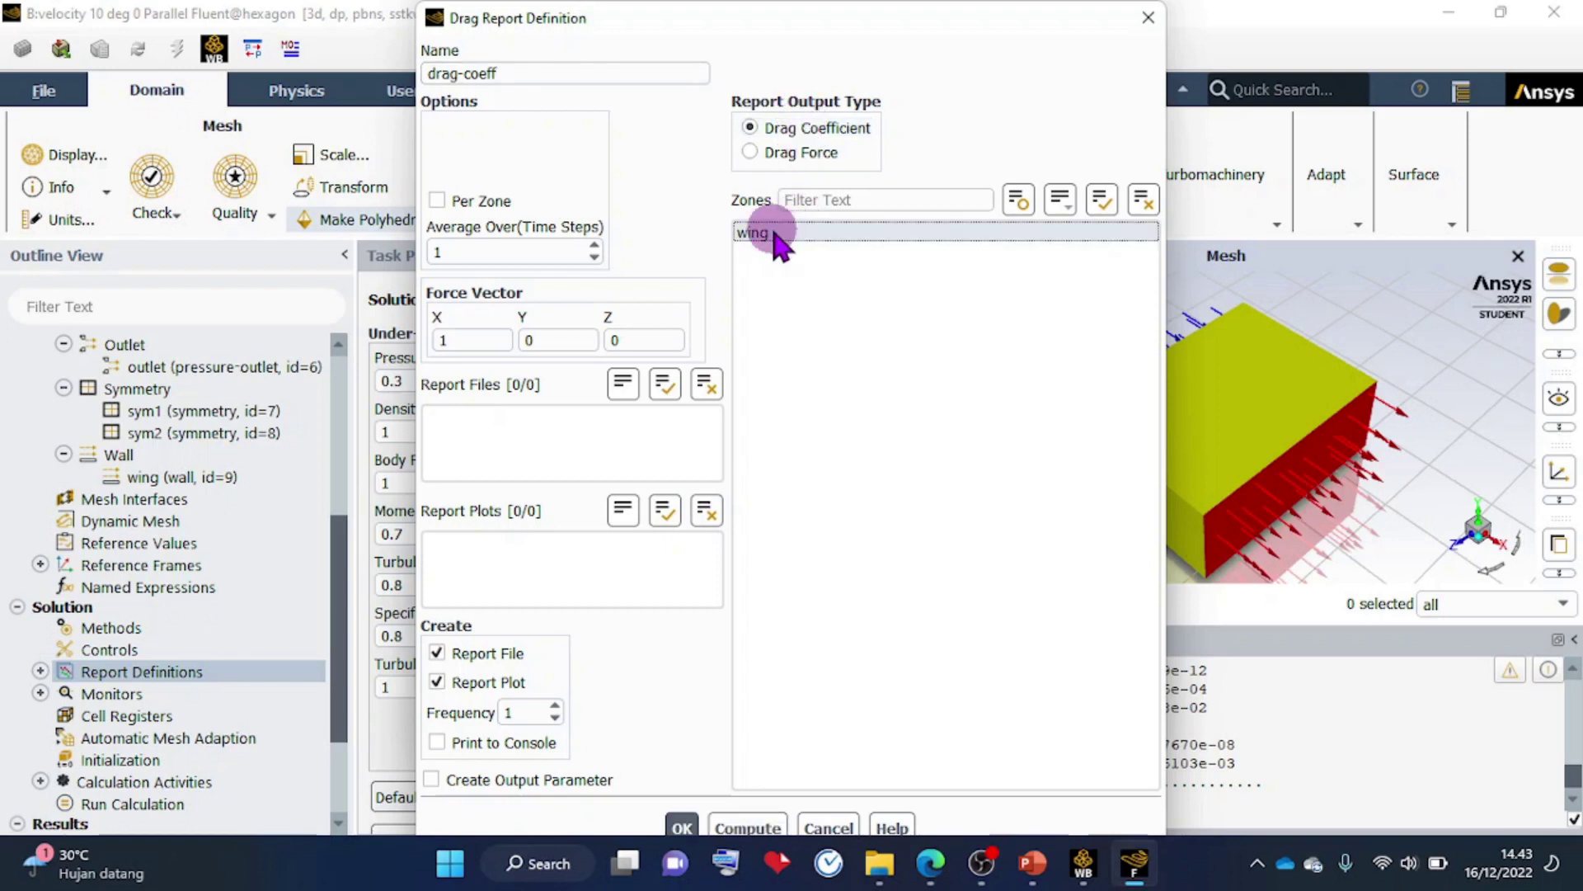
double_click(460, 340)
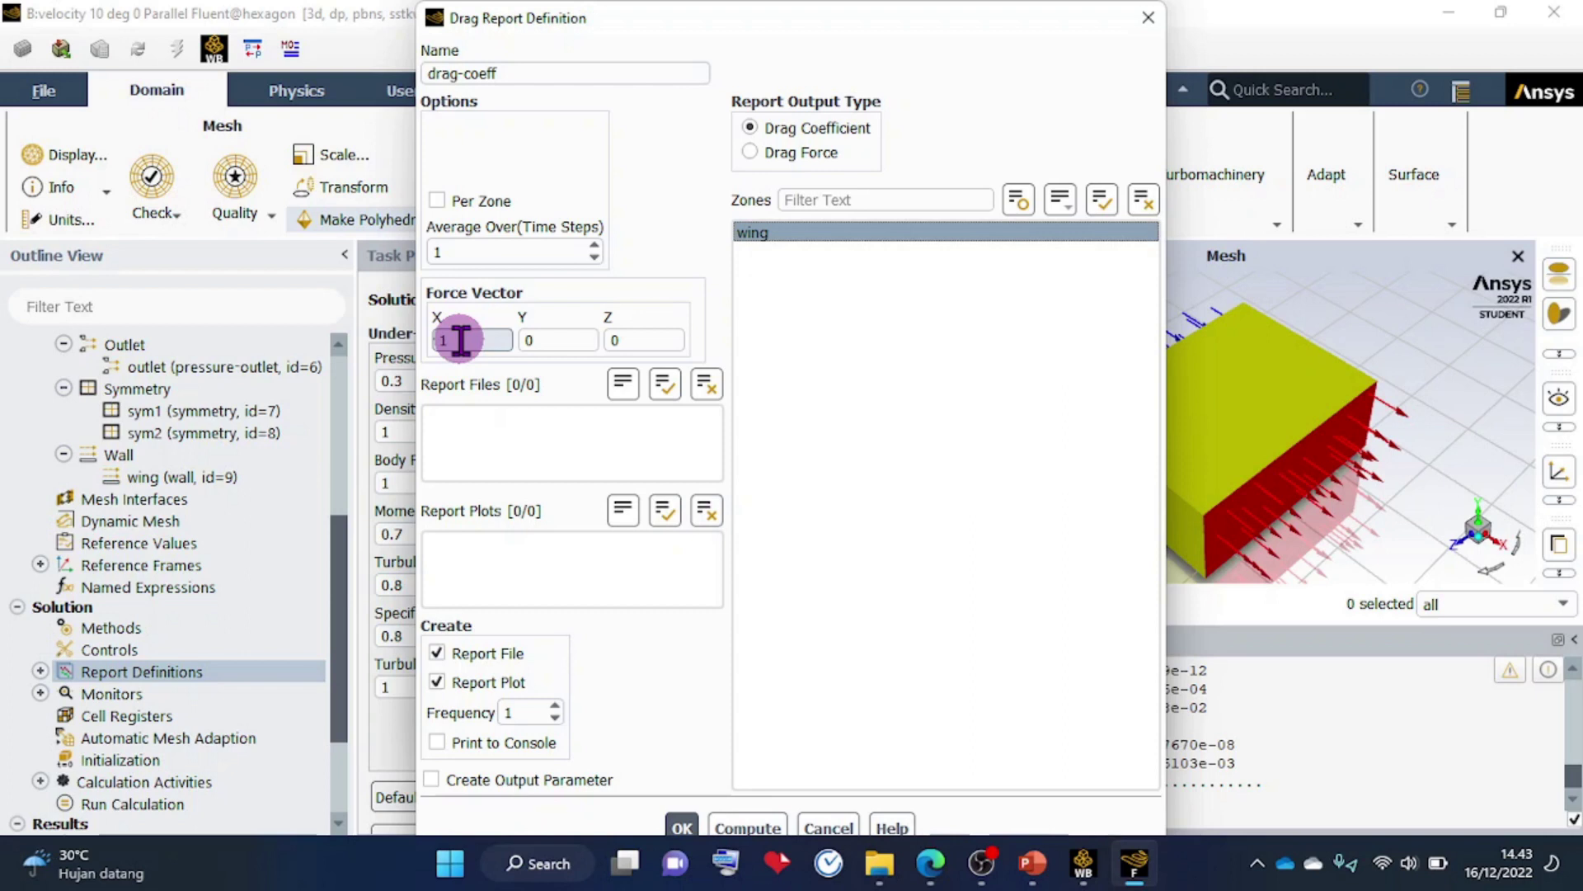
click(437, 742)
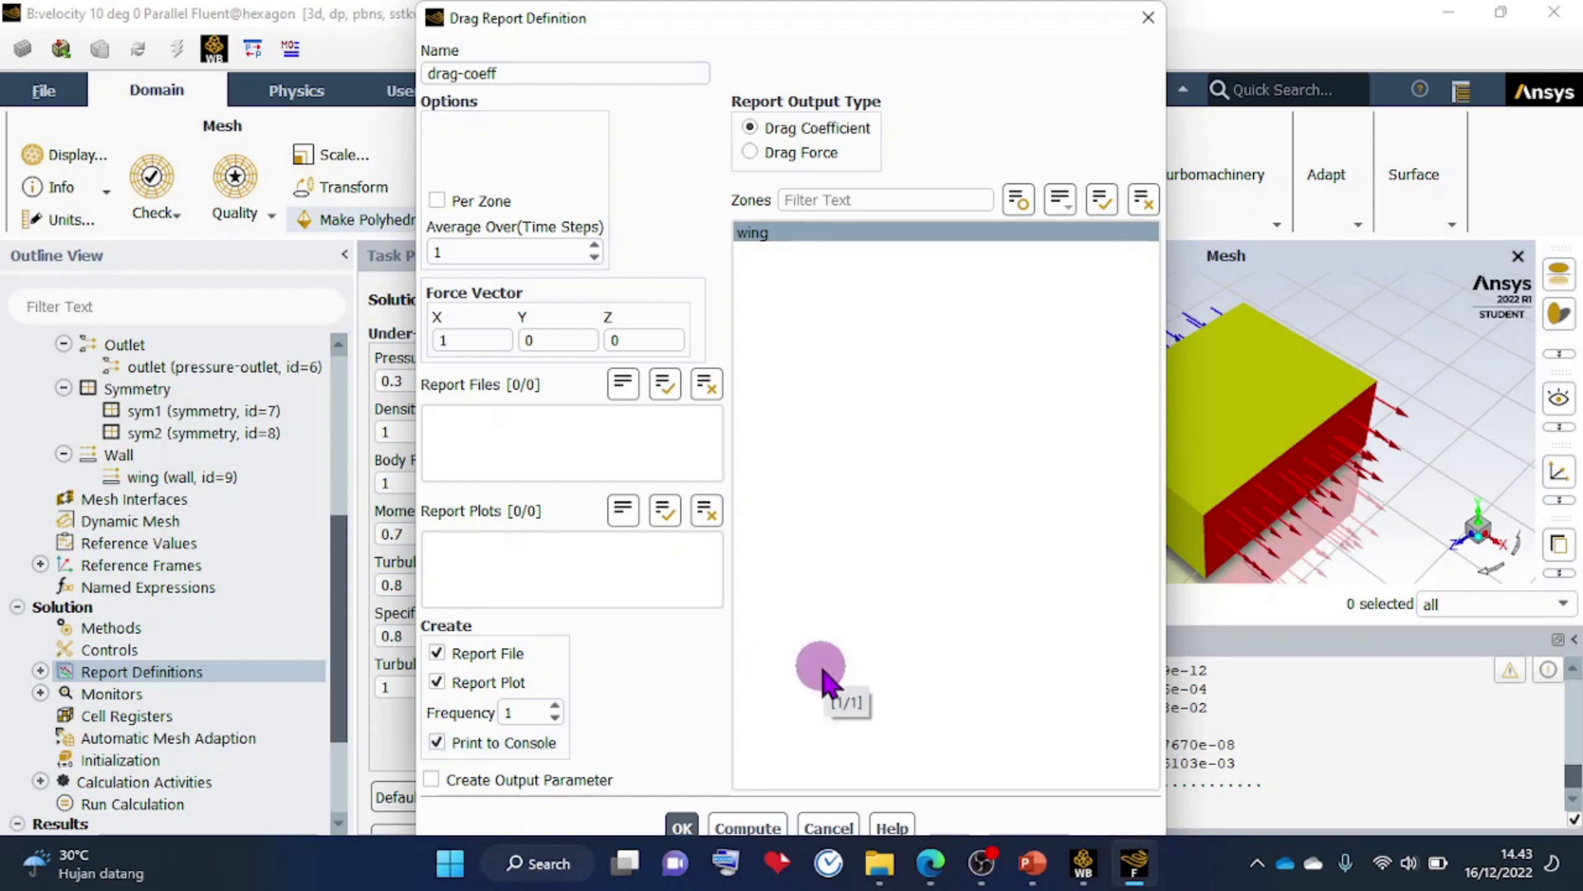
click(681, 827)
Create a lift force report named lift-coeff for the wing zone, with force vector 0, 1, 0 and printing to the console, and close Report Definitions.
click(495, 217)
click(499, 237)
click(507, 367)
mouse_move(566, 481)
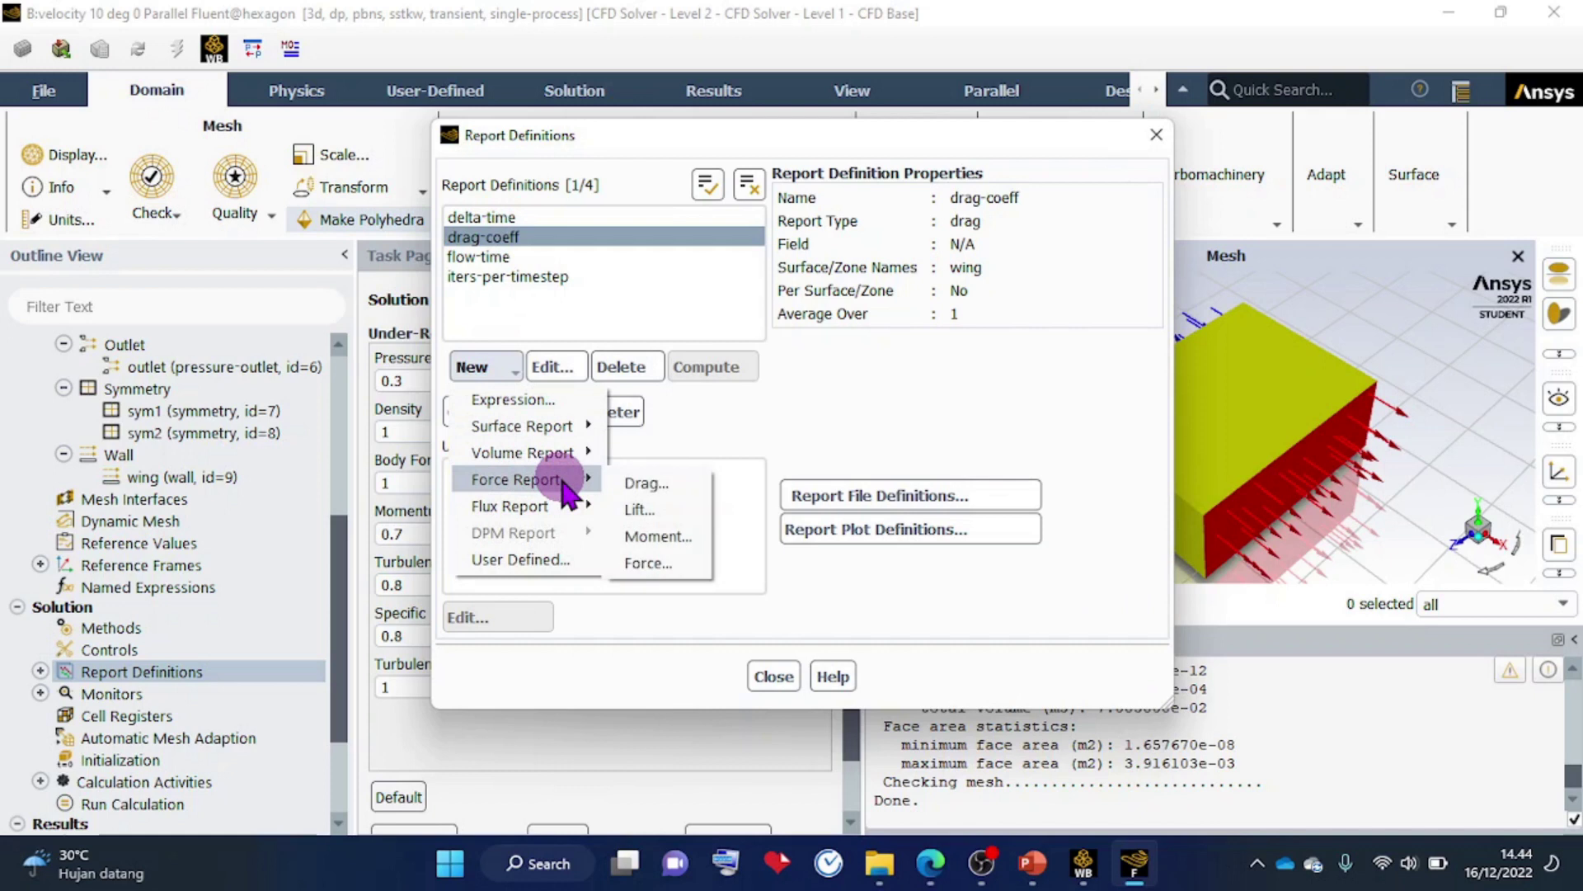
click(652, 508)
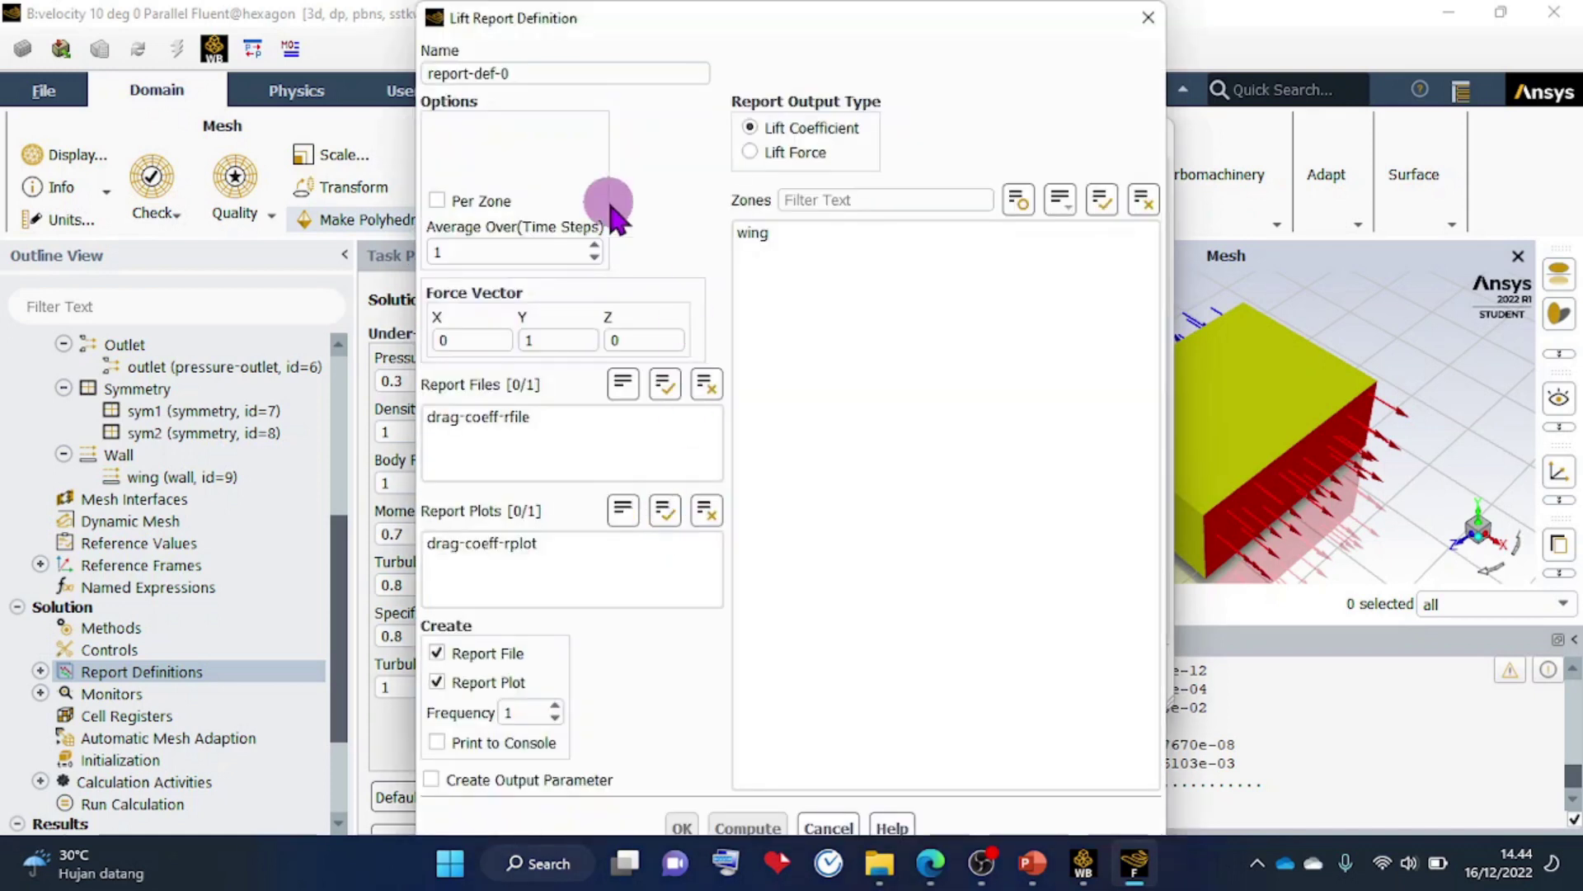
drag(552, 73, 425, 72)
key(BackSpace)
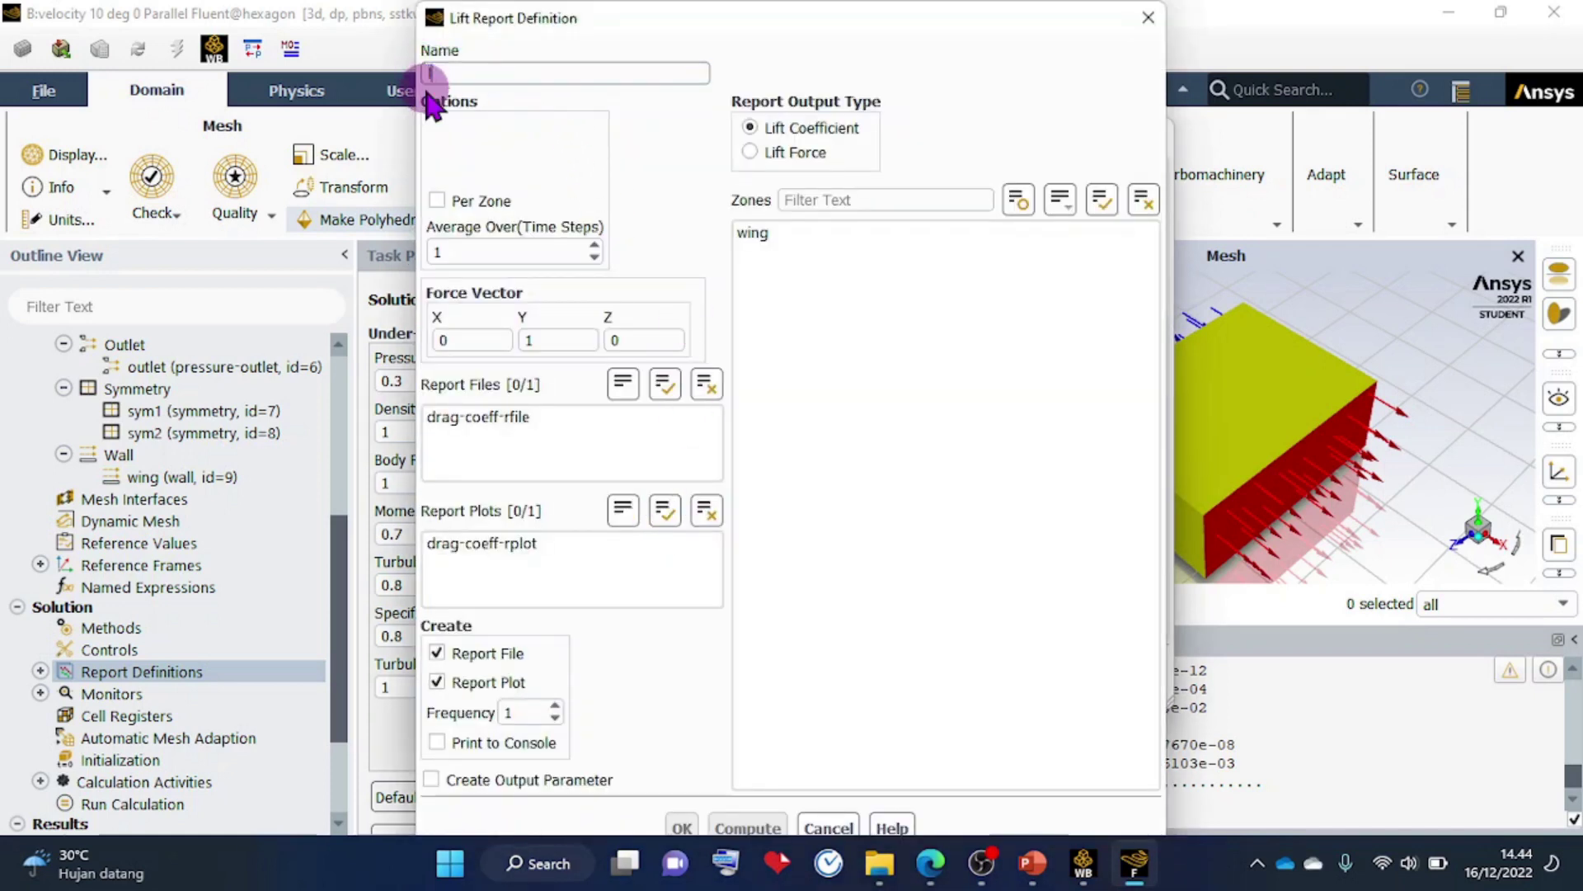
text(lift-coeff)
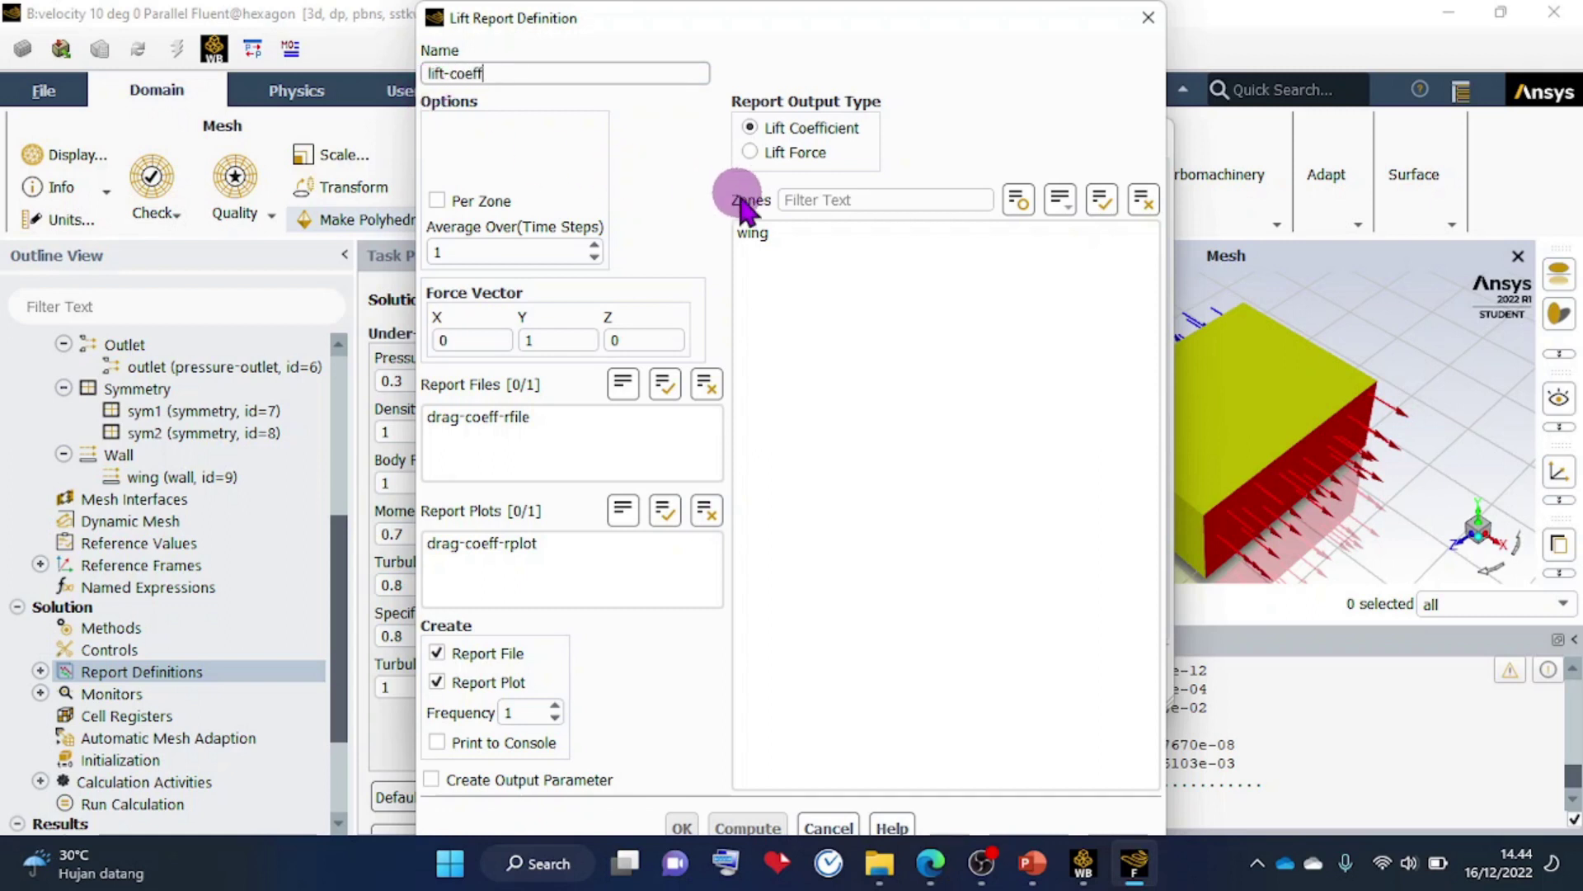
click(750, 233)
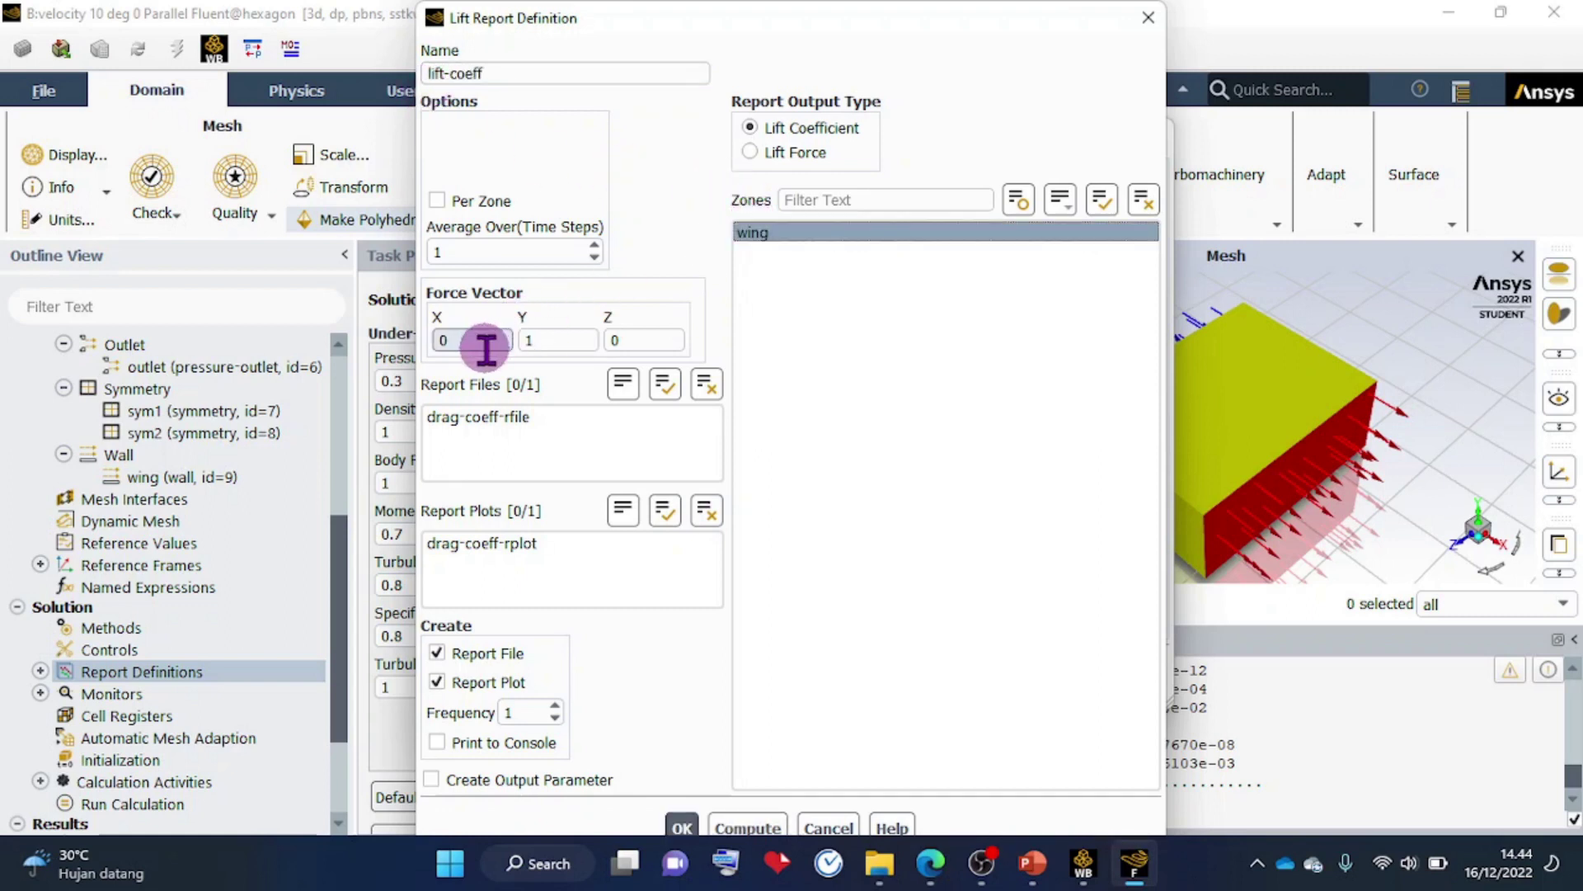
double_click(561, 337)
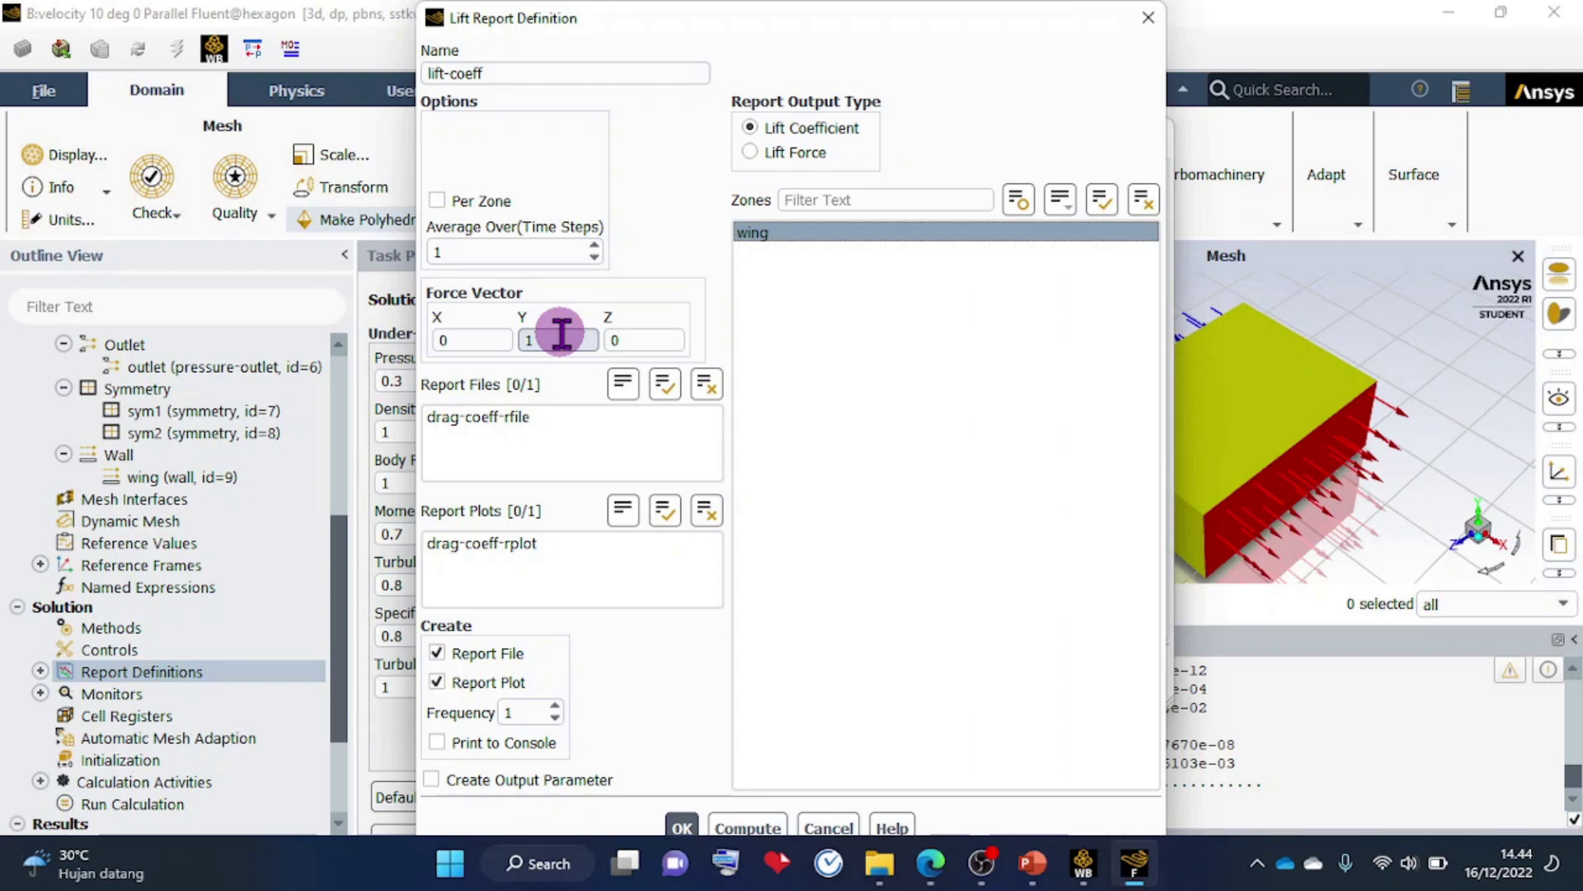
click(448, 744)
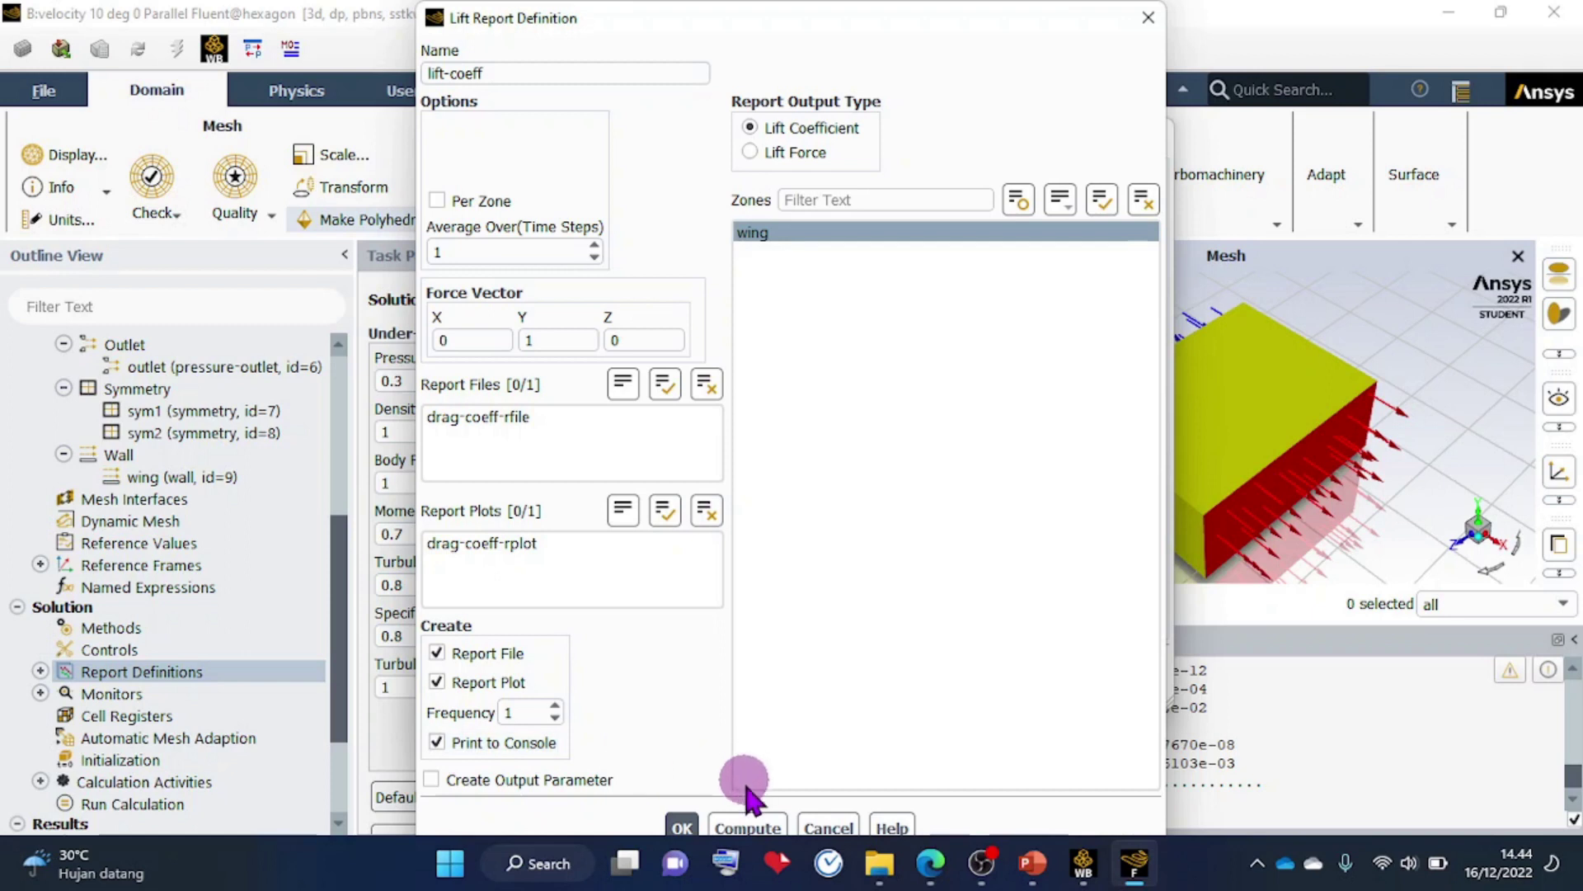
click(683, 826)
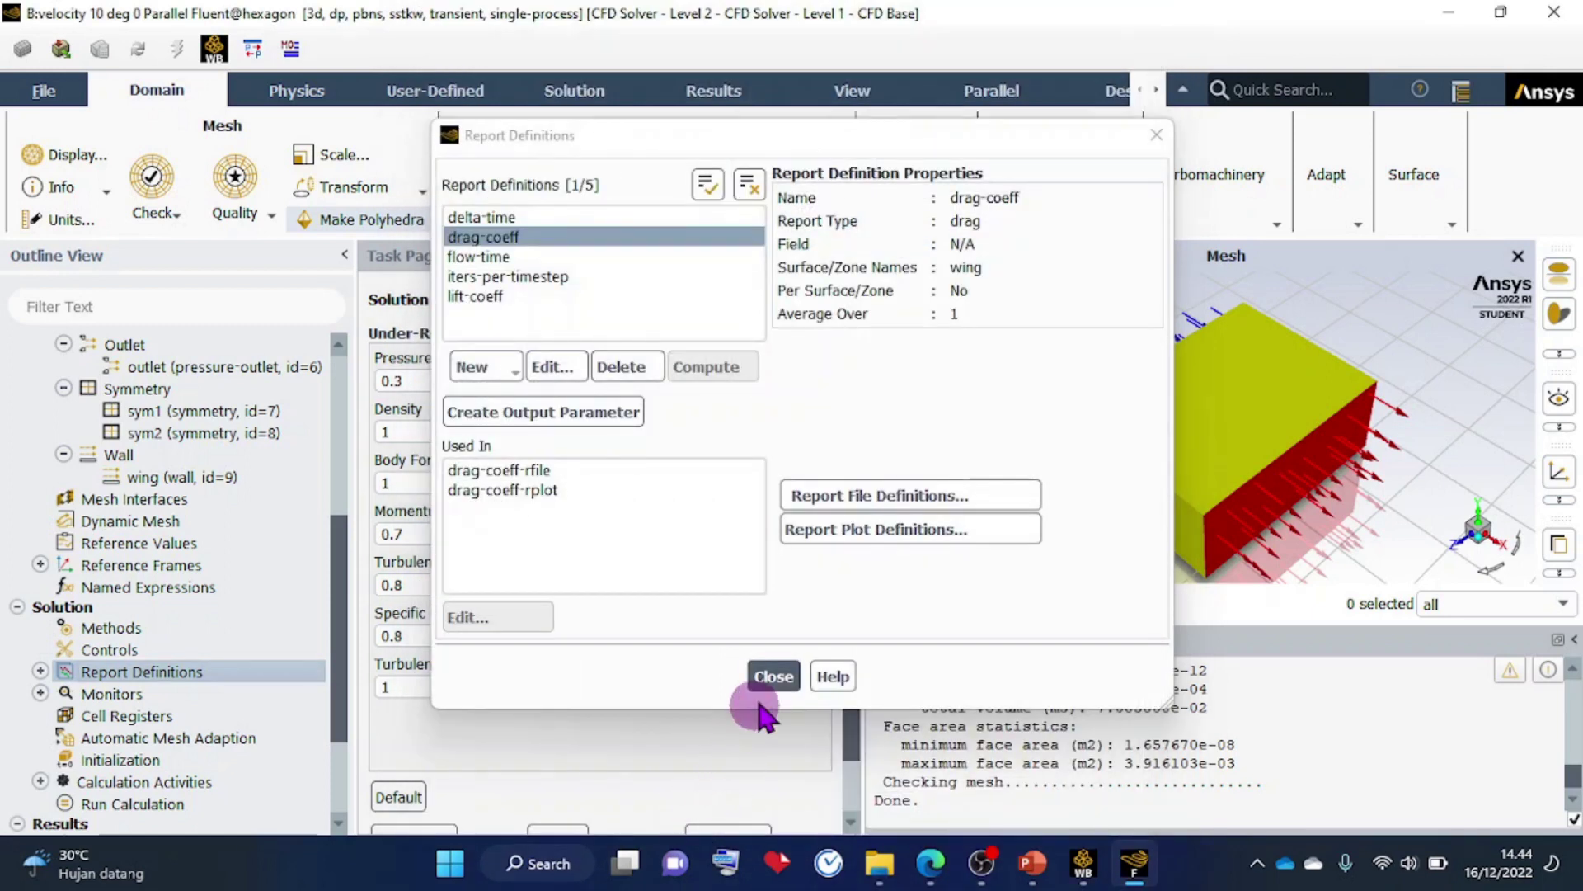
click(773, 678)
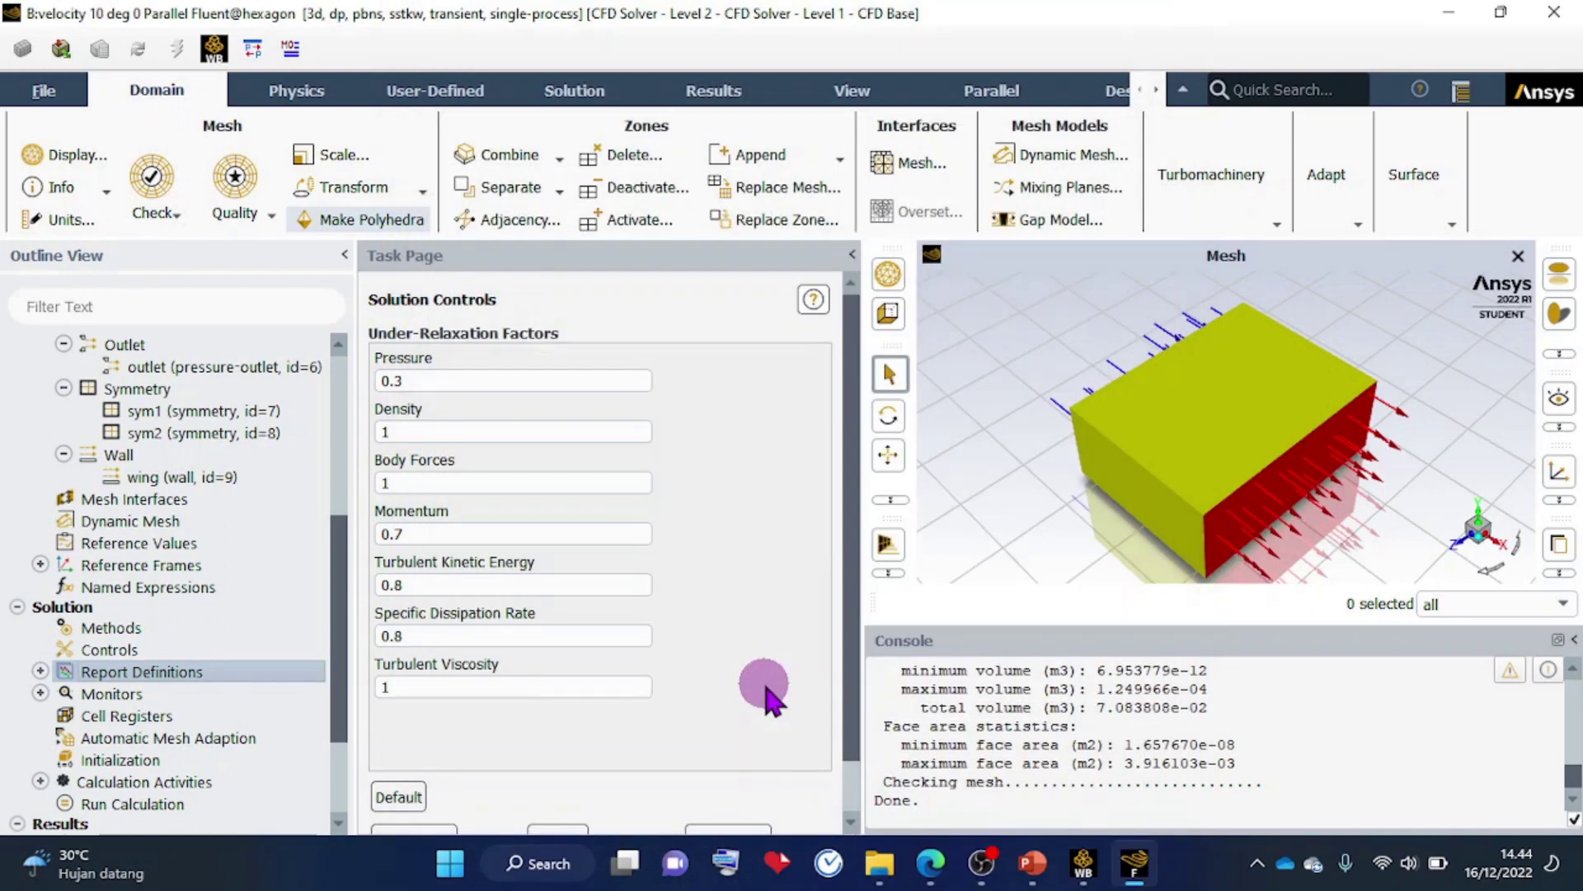
Expand Report Definitions in the outline and check the lift-coeff and drag-coeff entries.
click(40, 671)
scroll(42, 683, down, 3)
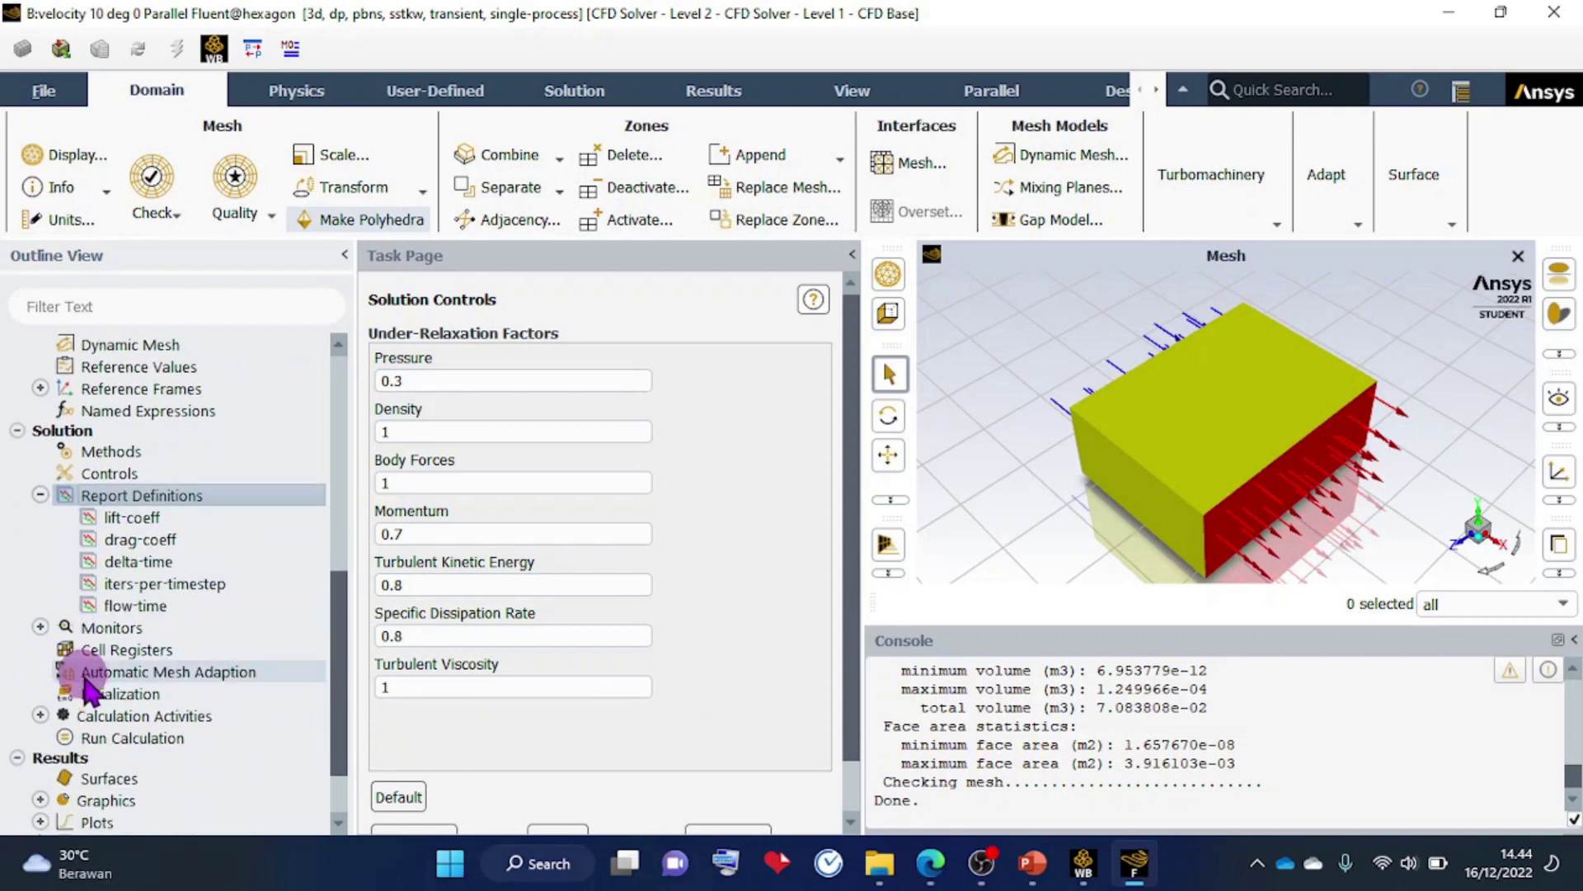
click(157, 518)
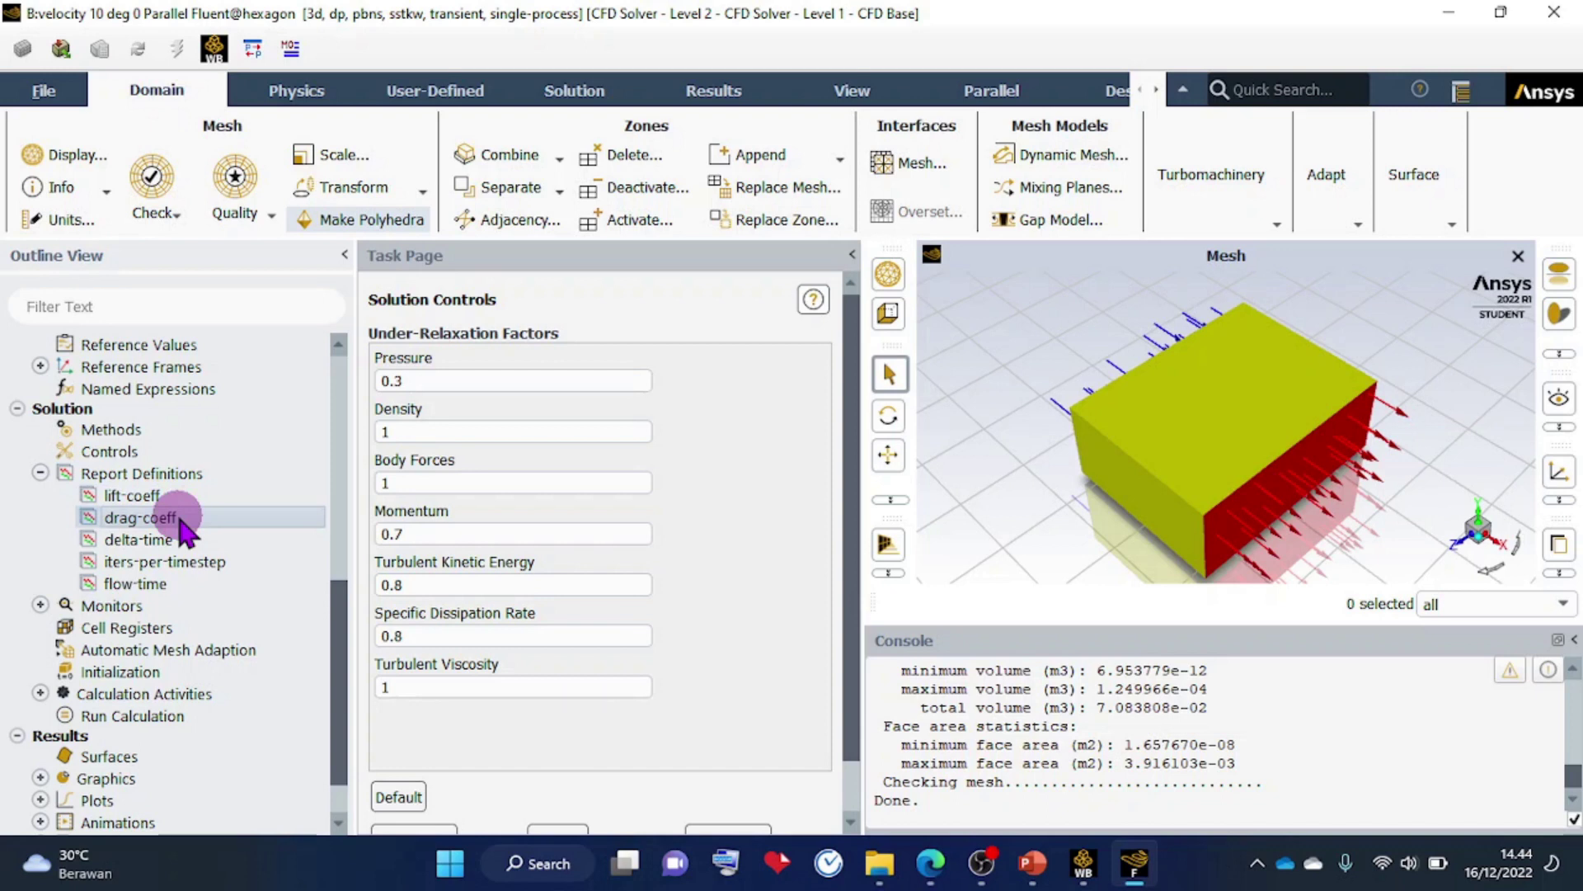
Expand Monitors in the Fluent outline to find Residual, and look up the Residual row on slide 7 in PowerPoint.
click(40, 605)
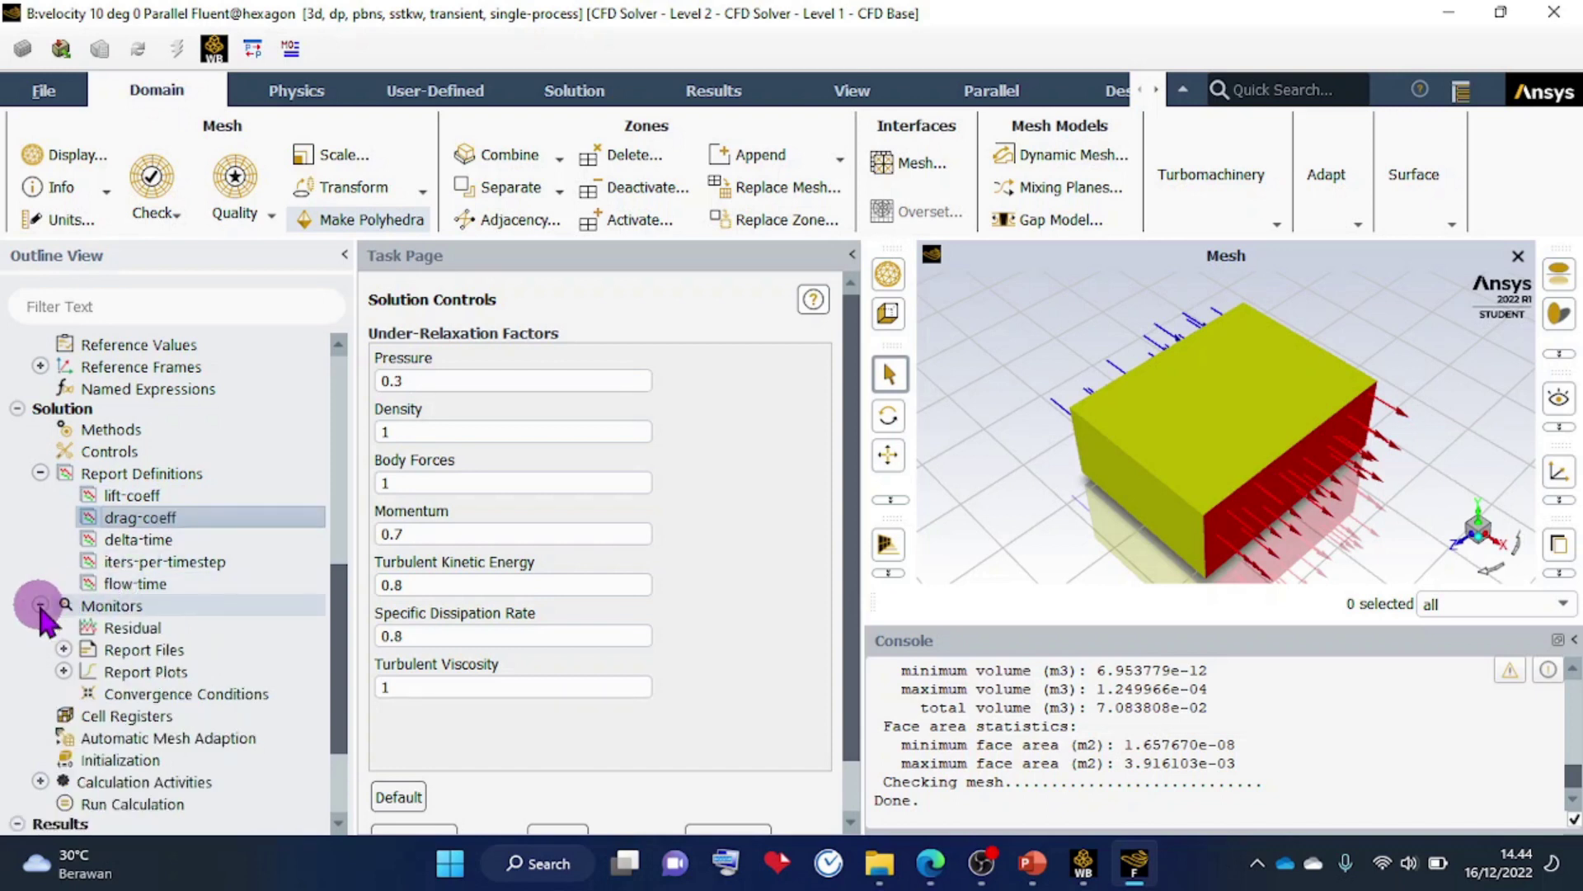
scroll(41, 614, down, 1)
scroll(45, 610, down, 2)
click(111, 477)
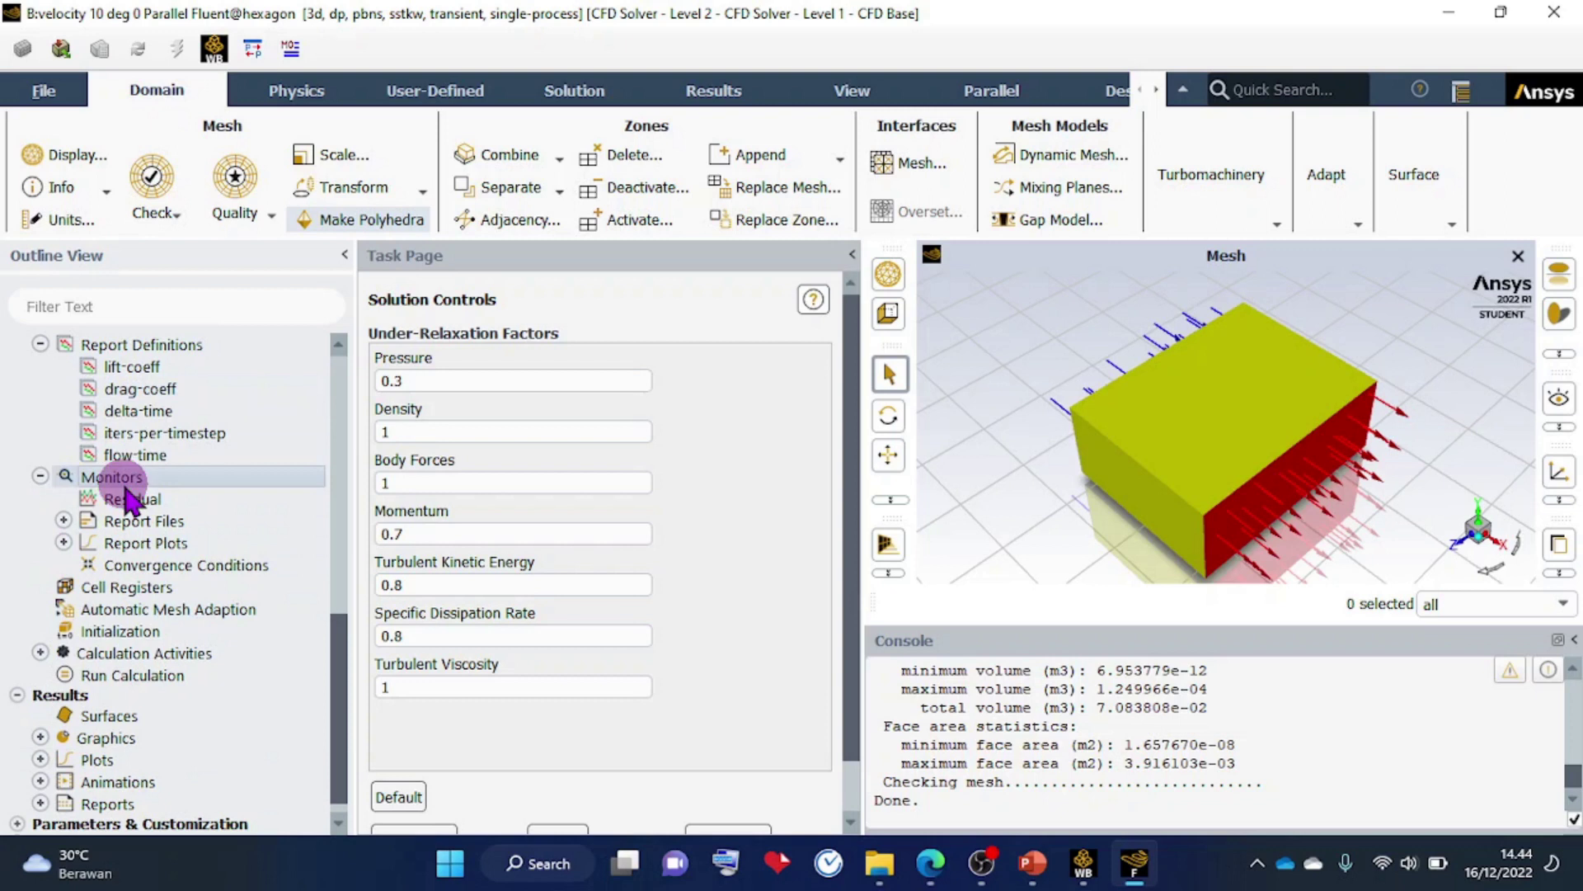
click(1031, 863)
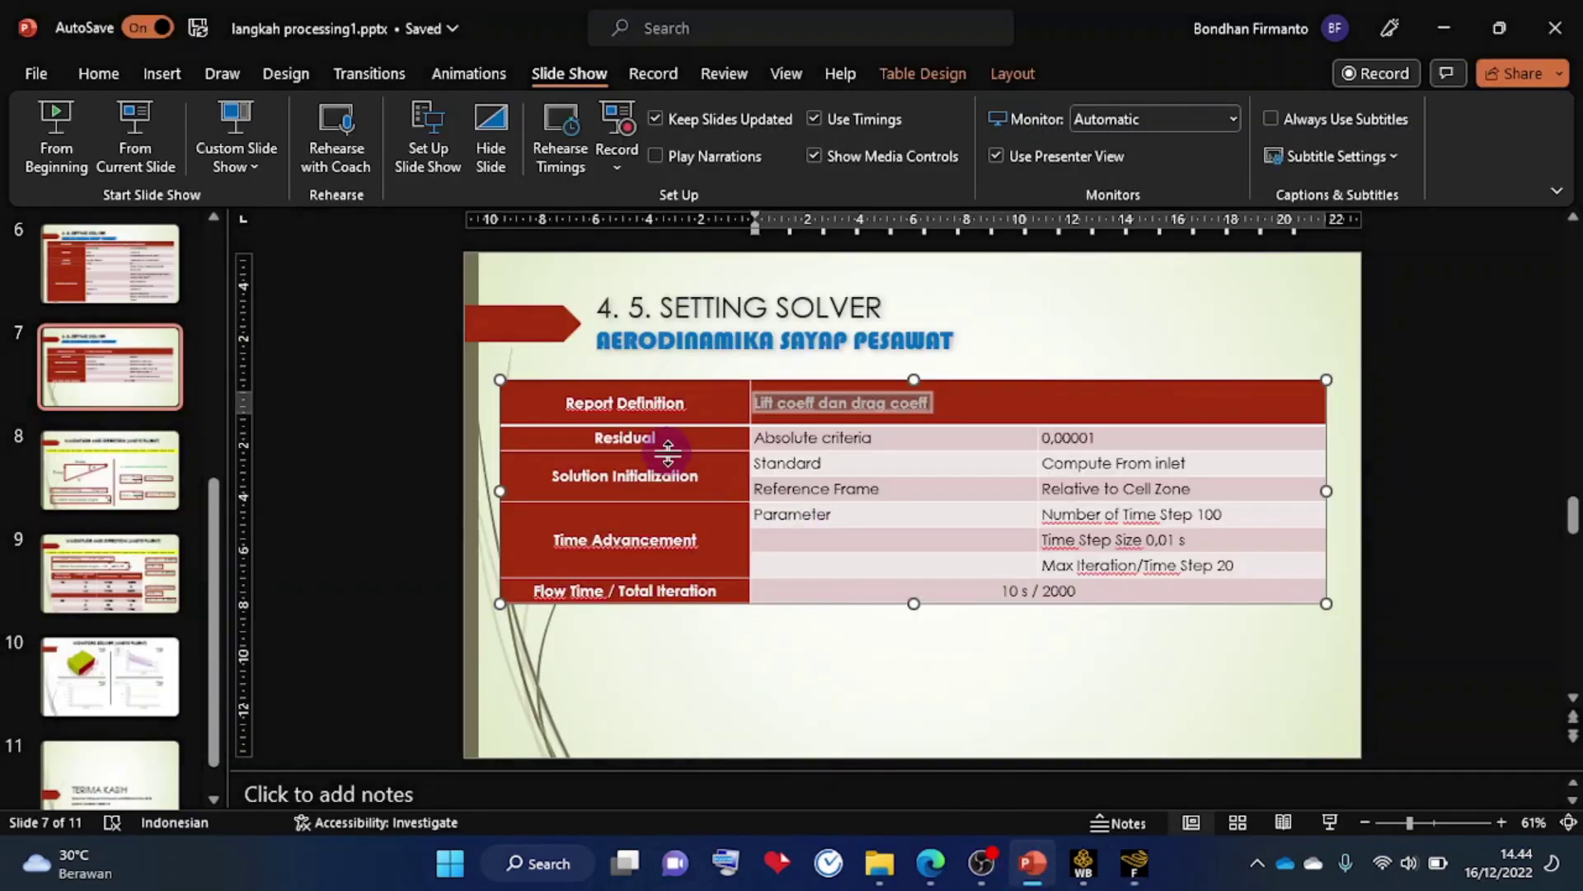
double_click(608, 440)
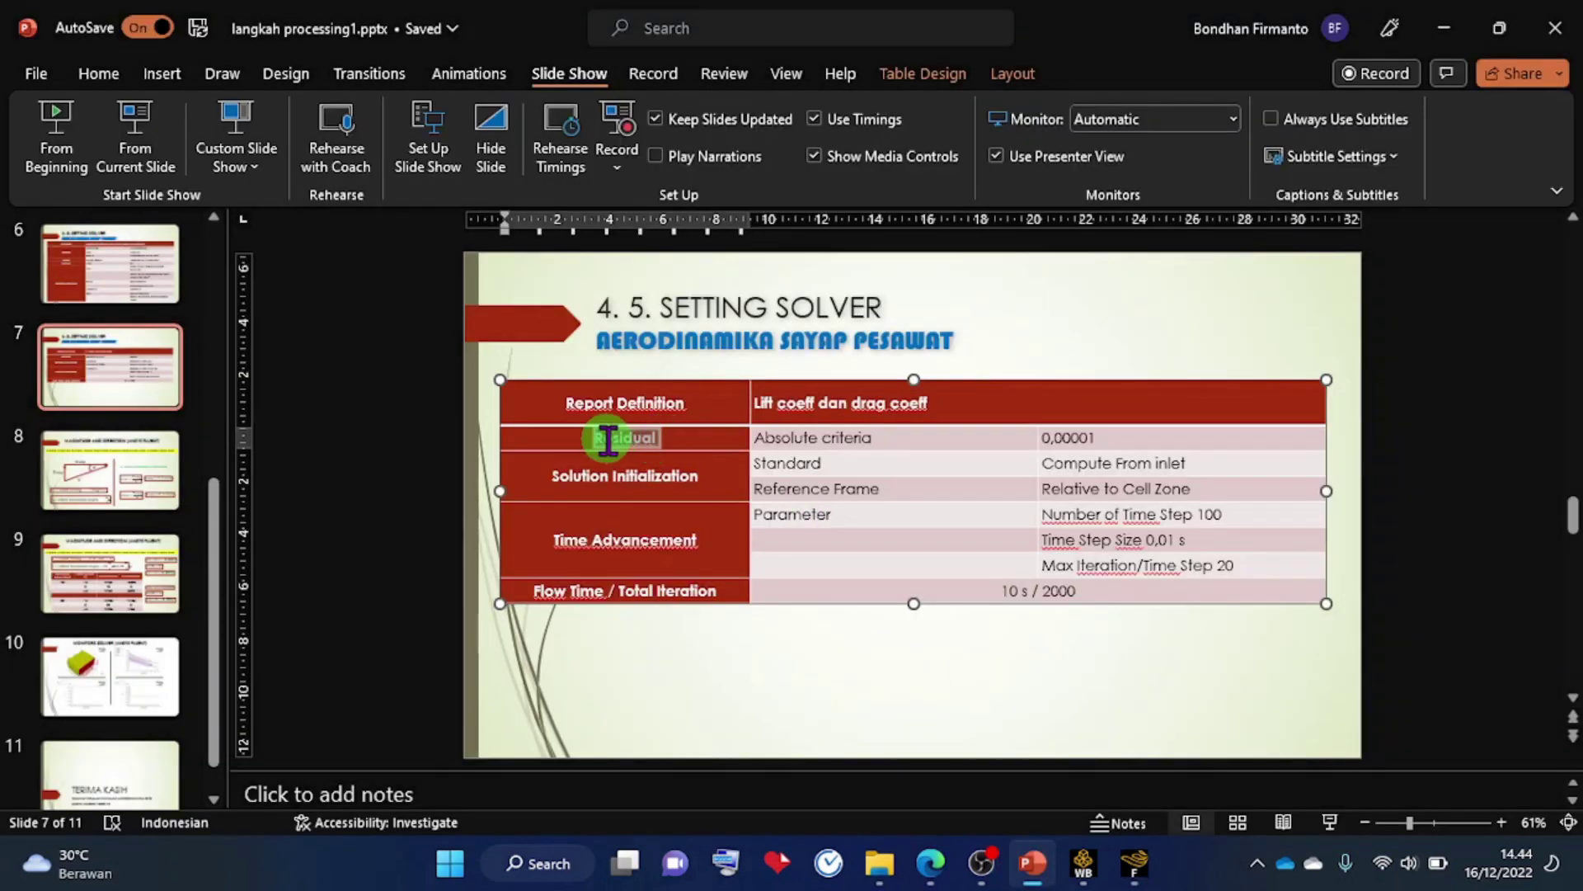
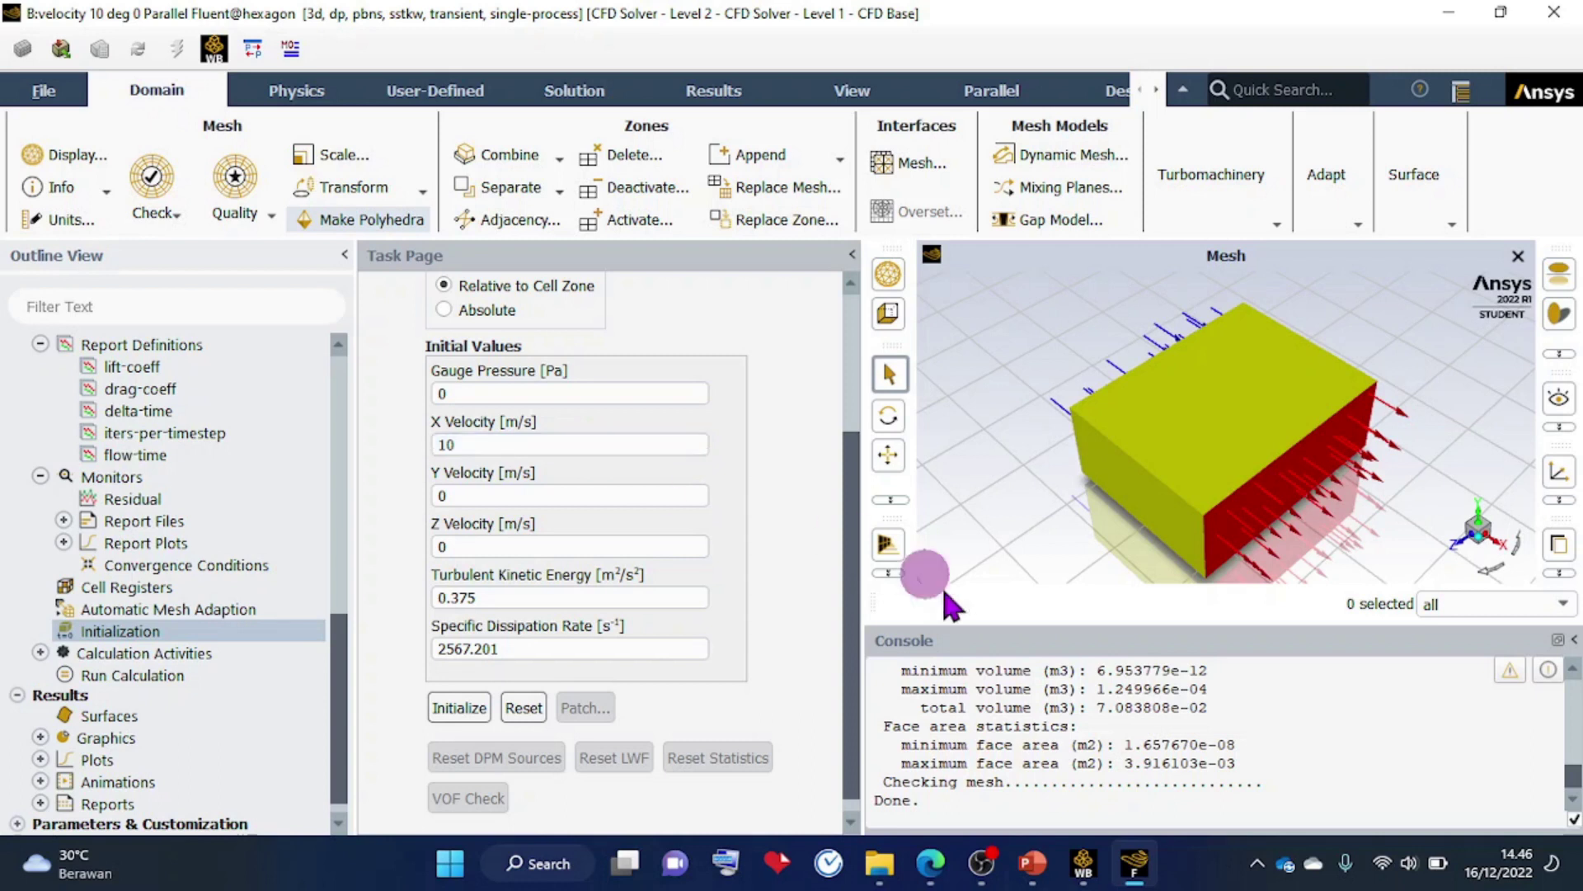
Look up the X and Y velocity components for 10 m/s at 0 degrees on slide 9 in PowerPoint.
click(1032, 862)
click(112, 573)
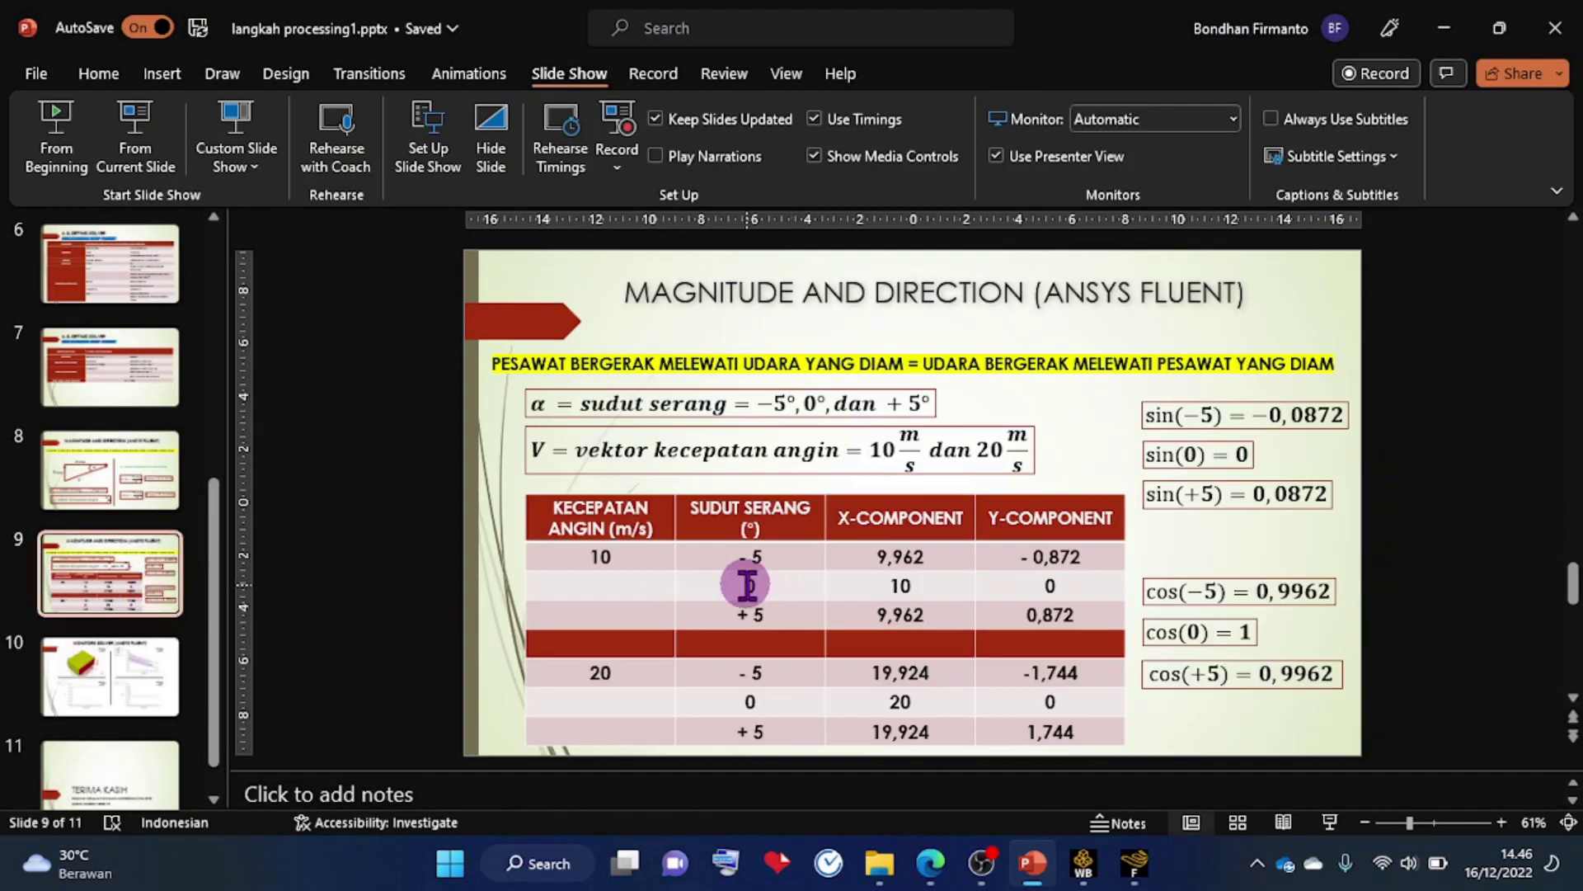
click(609, 554)
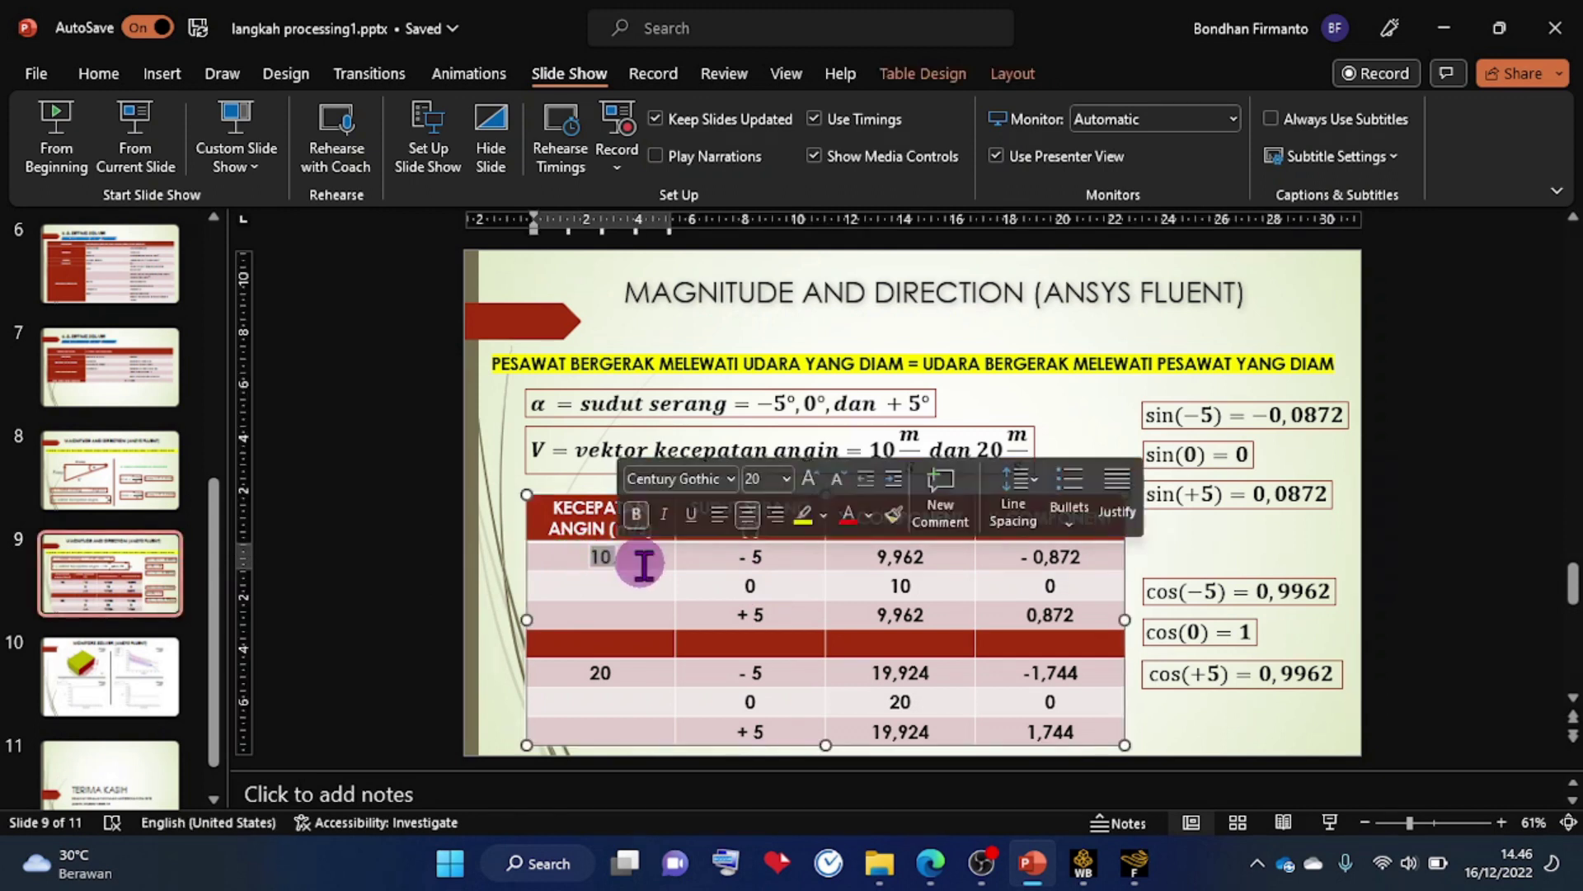
click(763, 587)
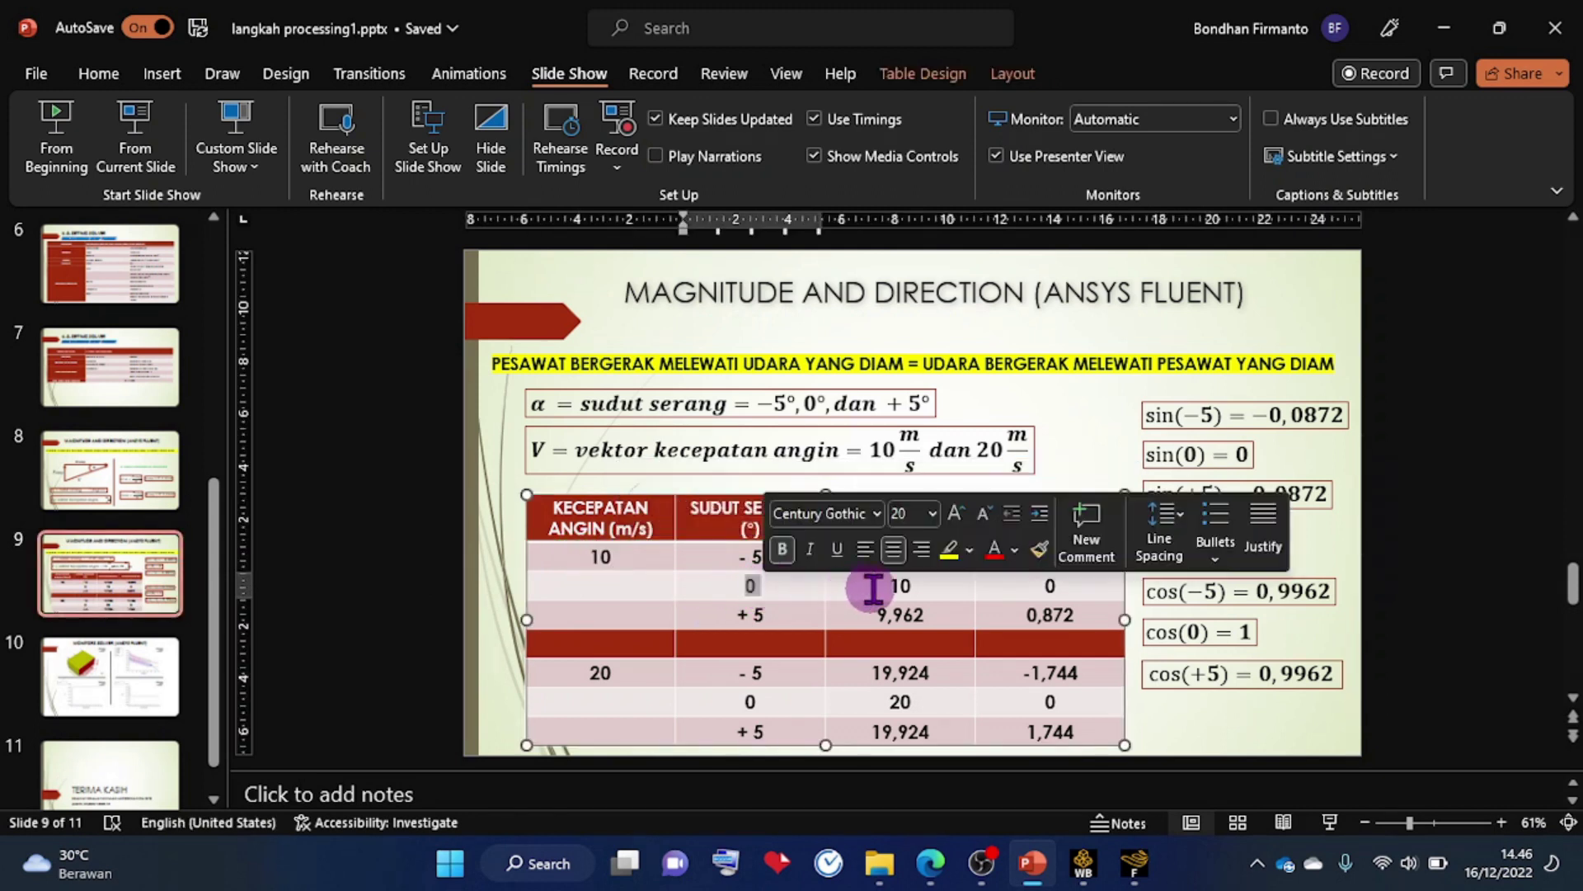
click(907, 585)
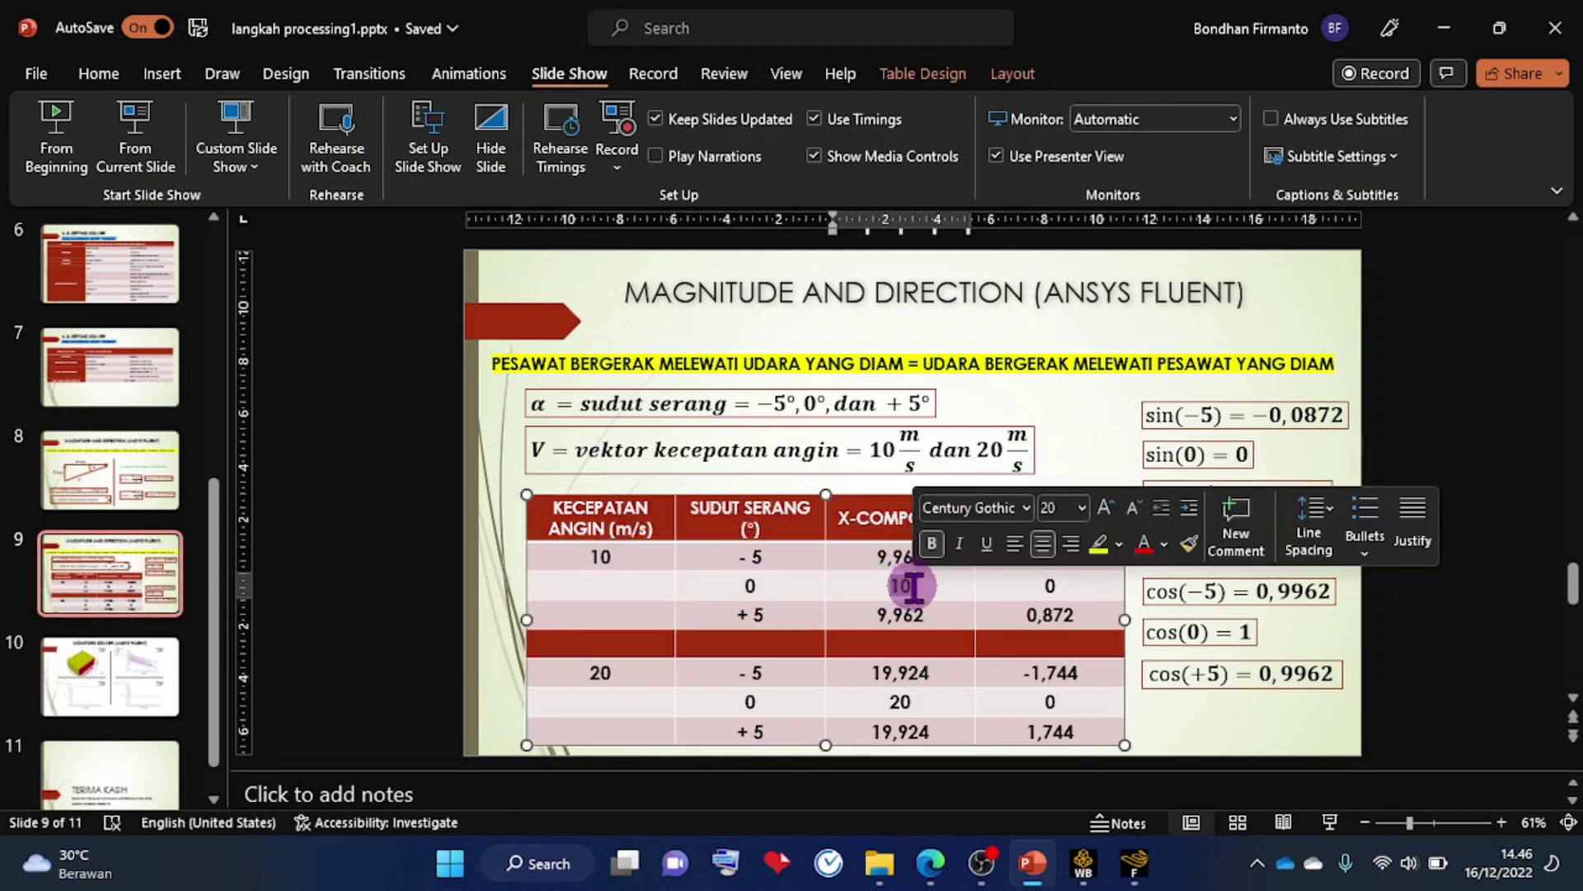
double_click(1049, 585)
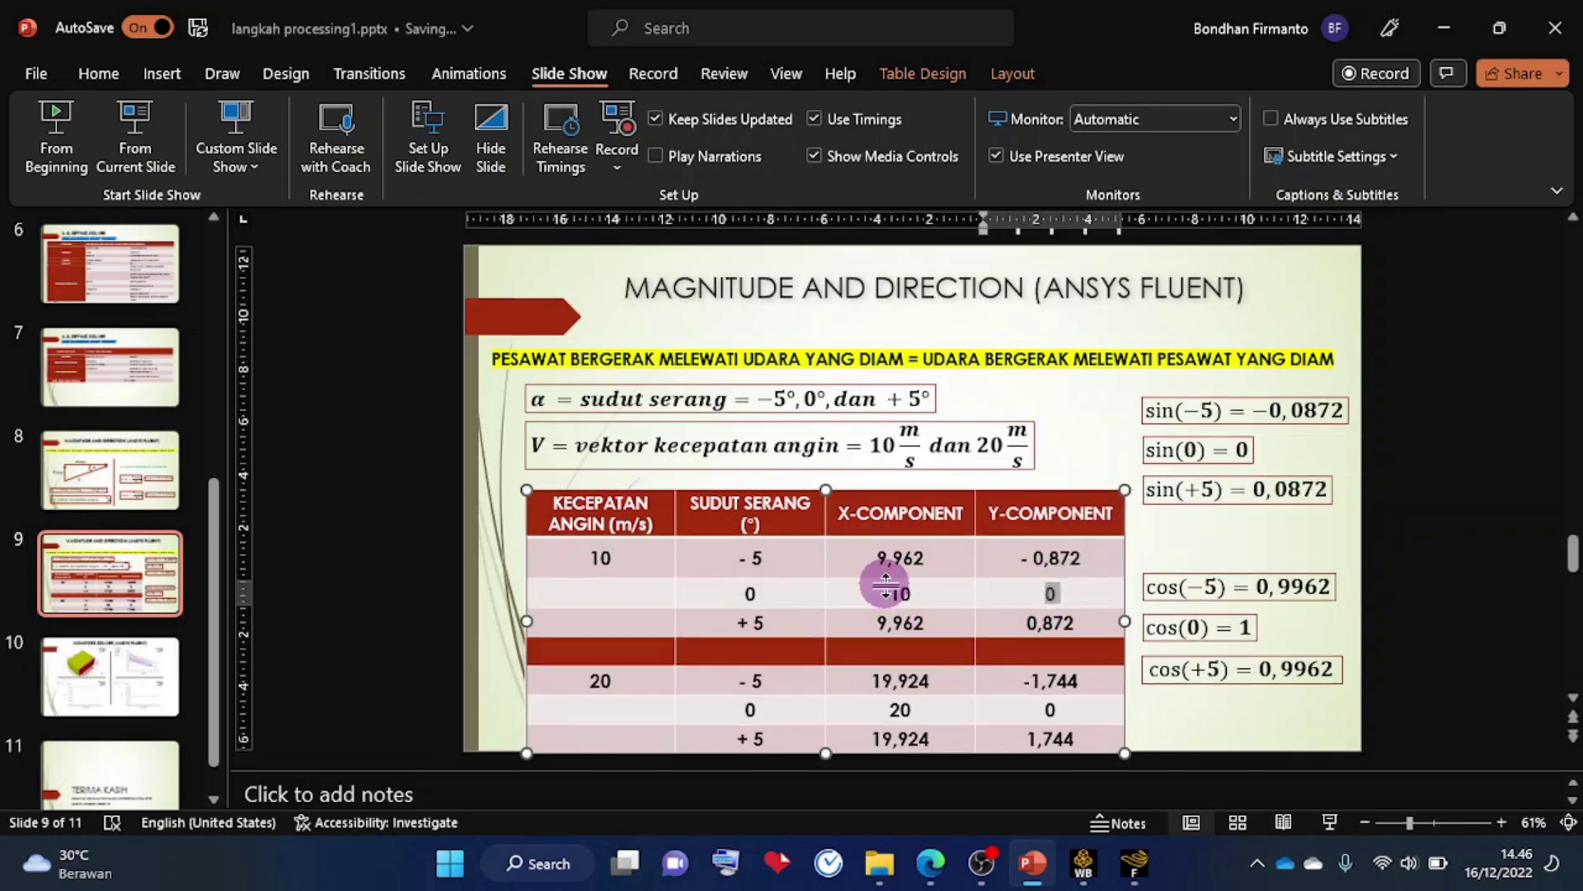
click(1056, 579)
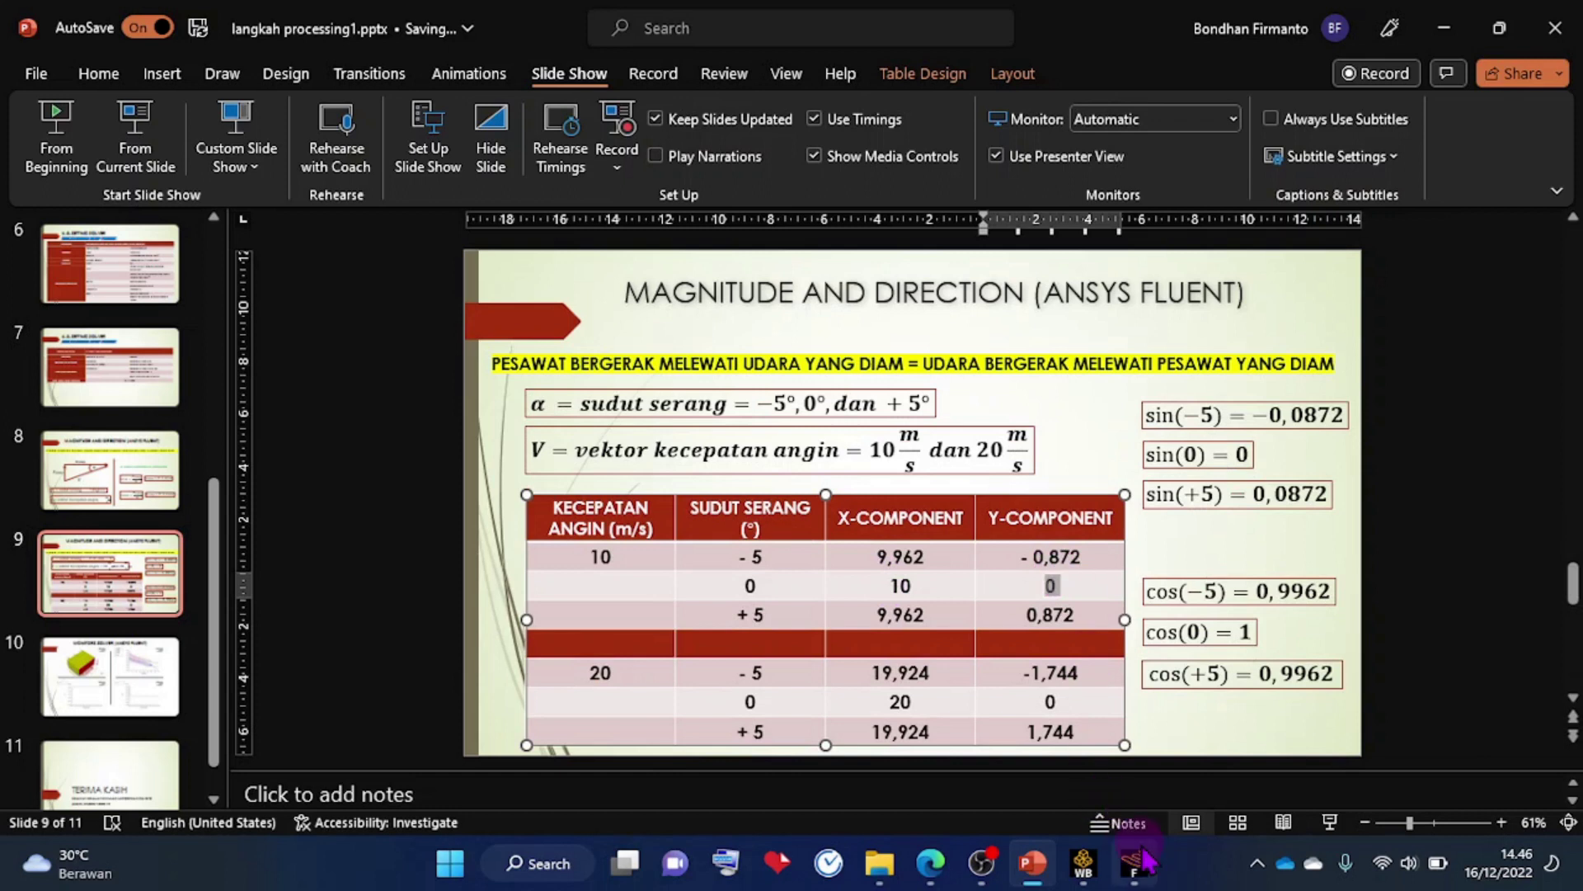
Check Fluent's initial X and Y velocities against the slide 9 table in PowerPoint, and initialize the solution in Fluent.
click(1134, 862)
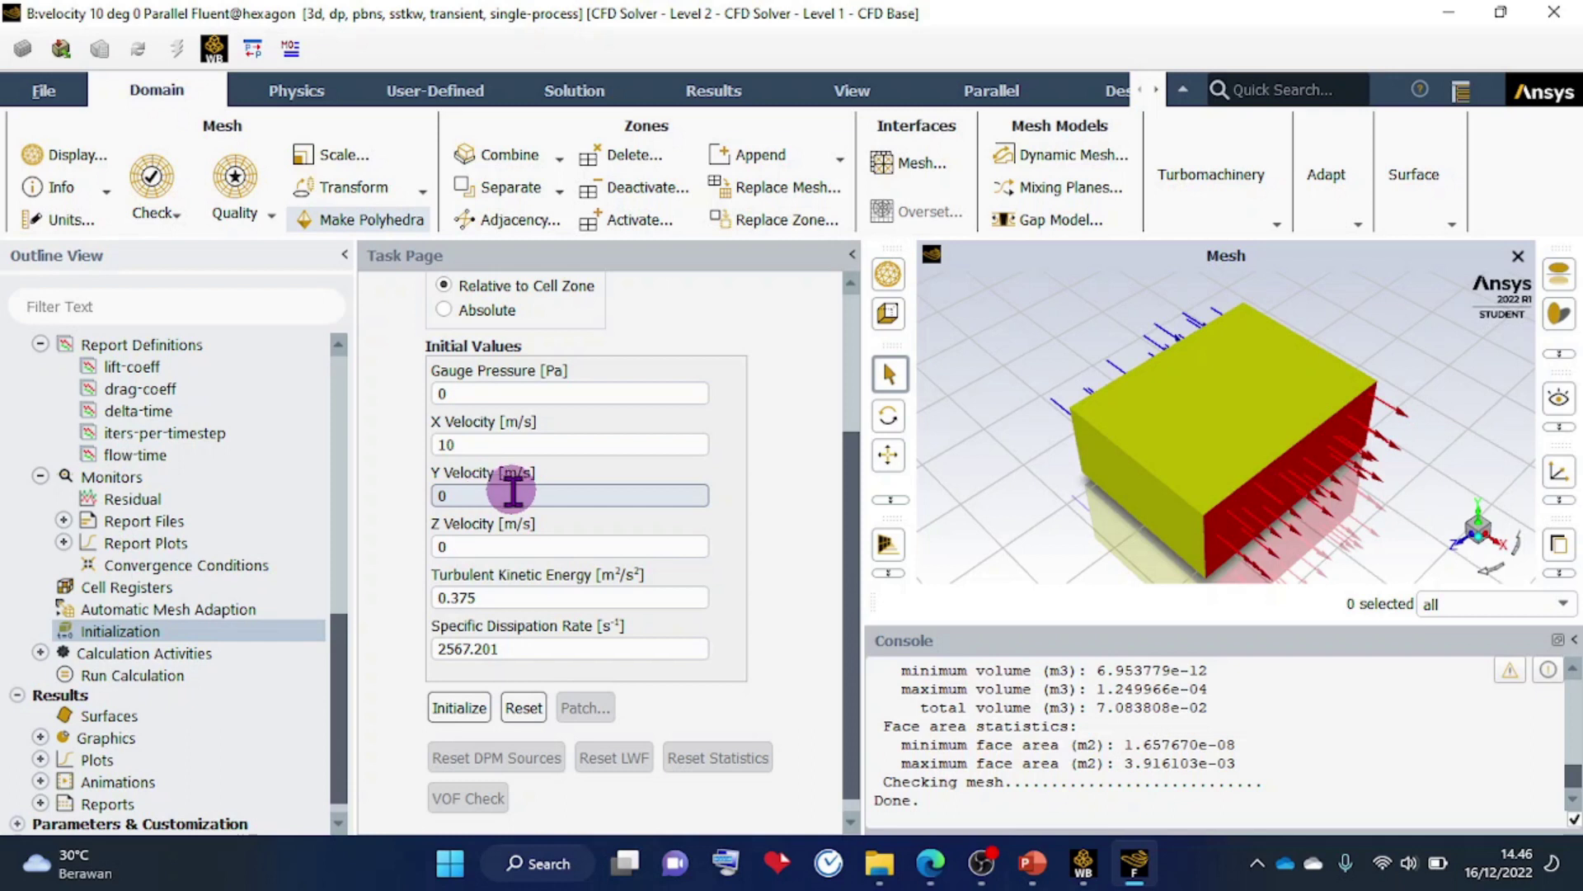
click(1011, 866)
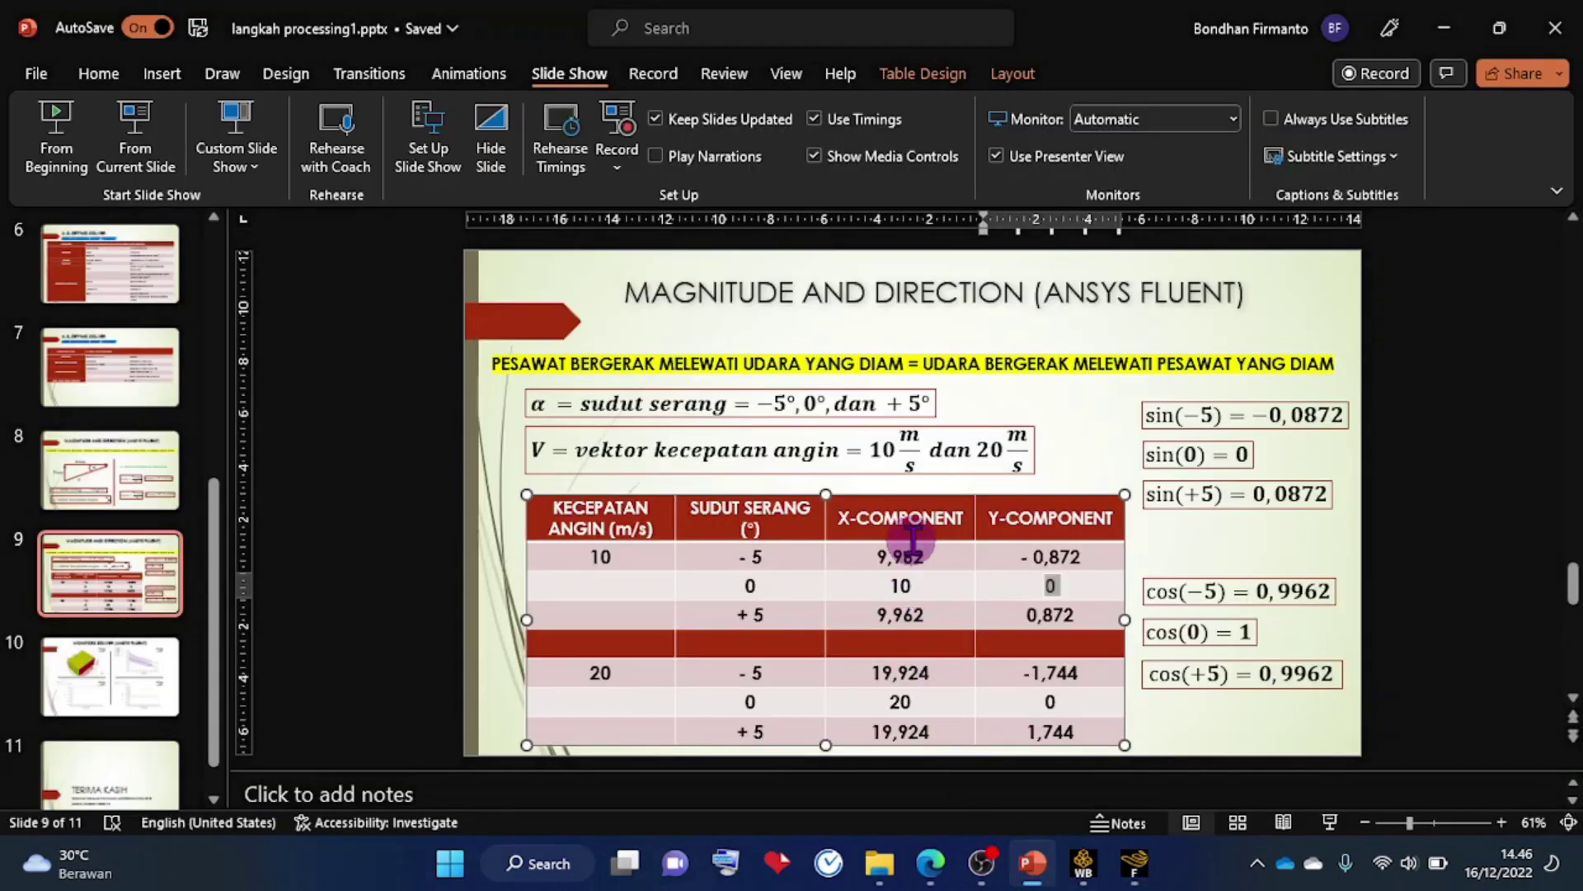
click(1135, 864)
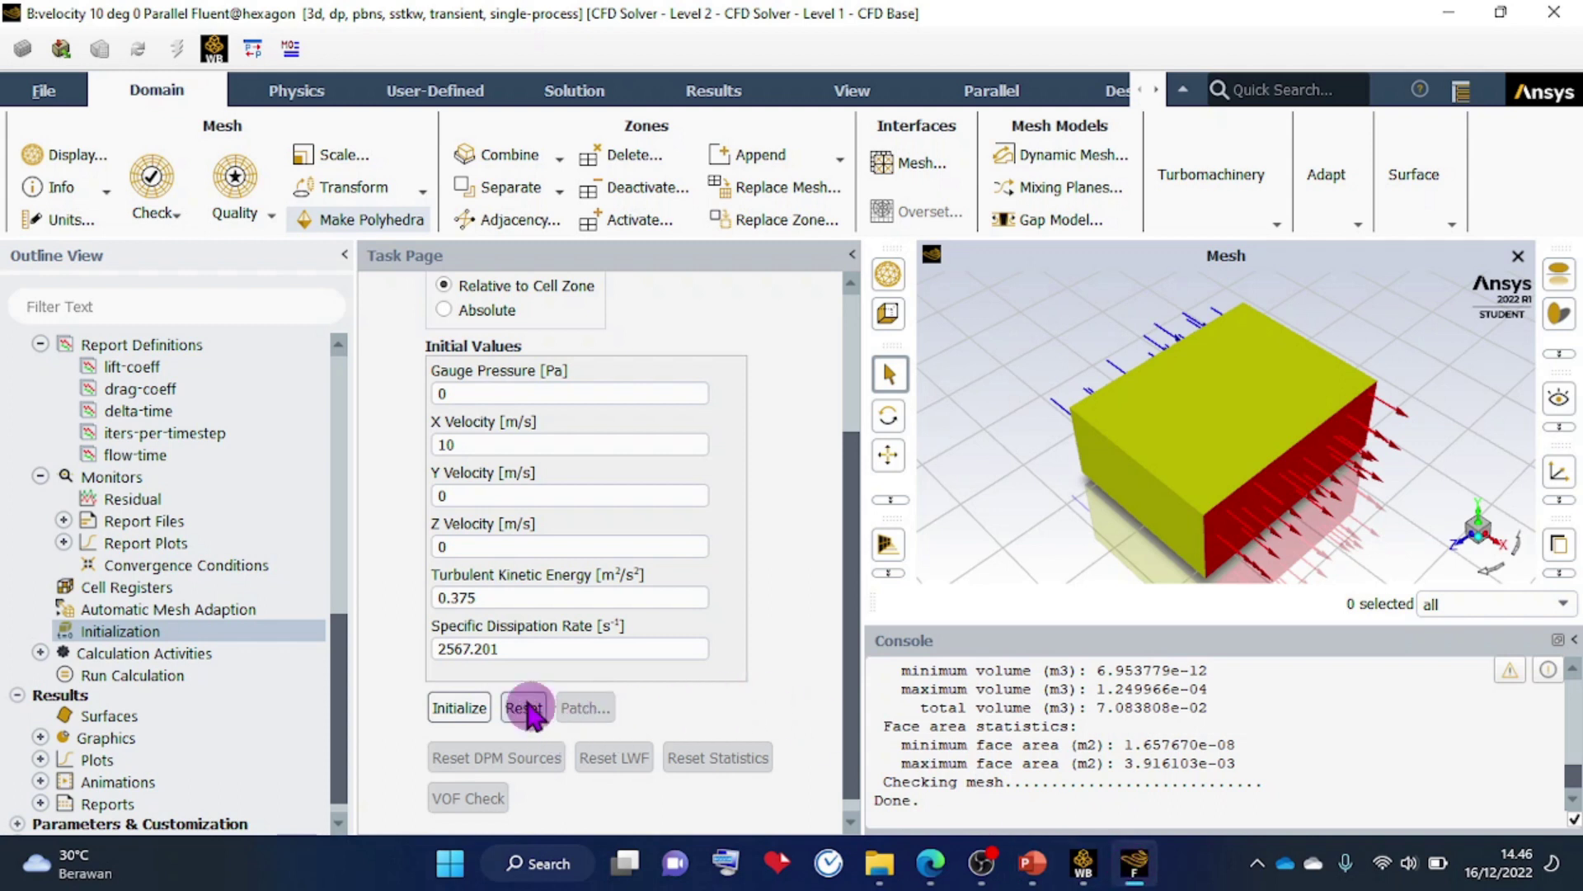
mouse_move(858, 511)
mouse_down()
mouse_move(848, 300)
mouse_move(849, 531)
mouse_up()
click(456, 691)
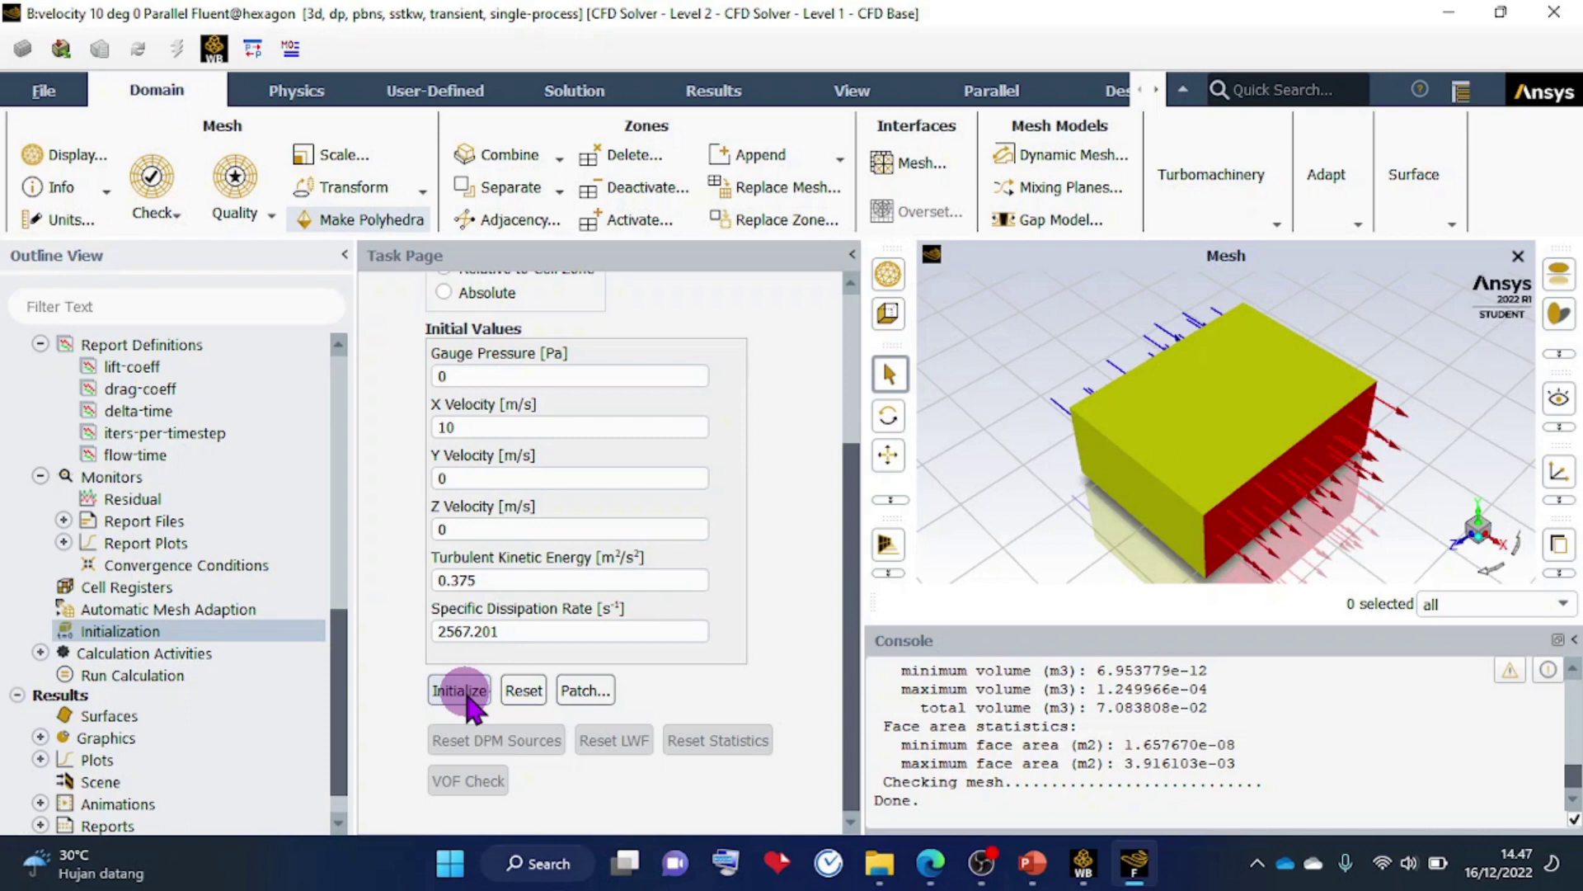
Look up the Time Advancement parameters on slide 7 in PowerPoint and return to Fluent.
click(1032, 863)
scroll(489, 663, up, 2)
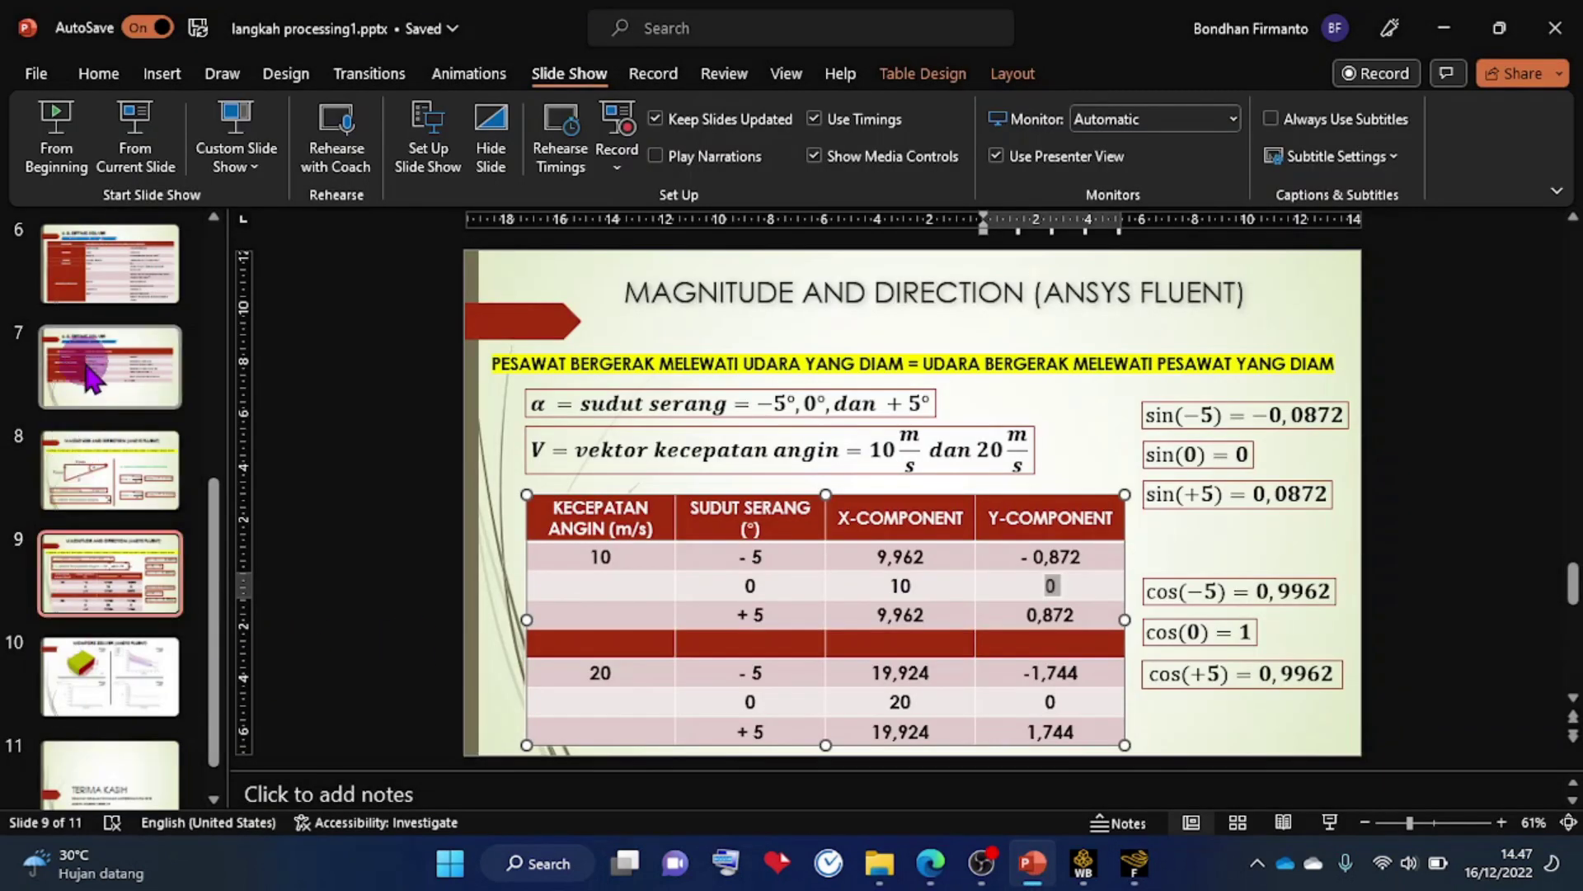
drag(551, 540, 713, 540)
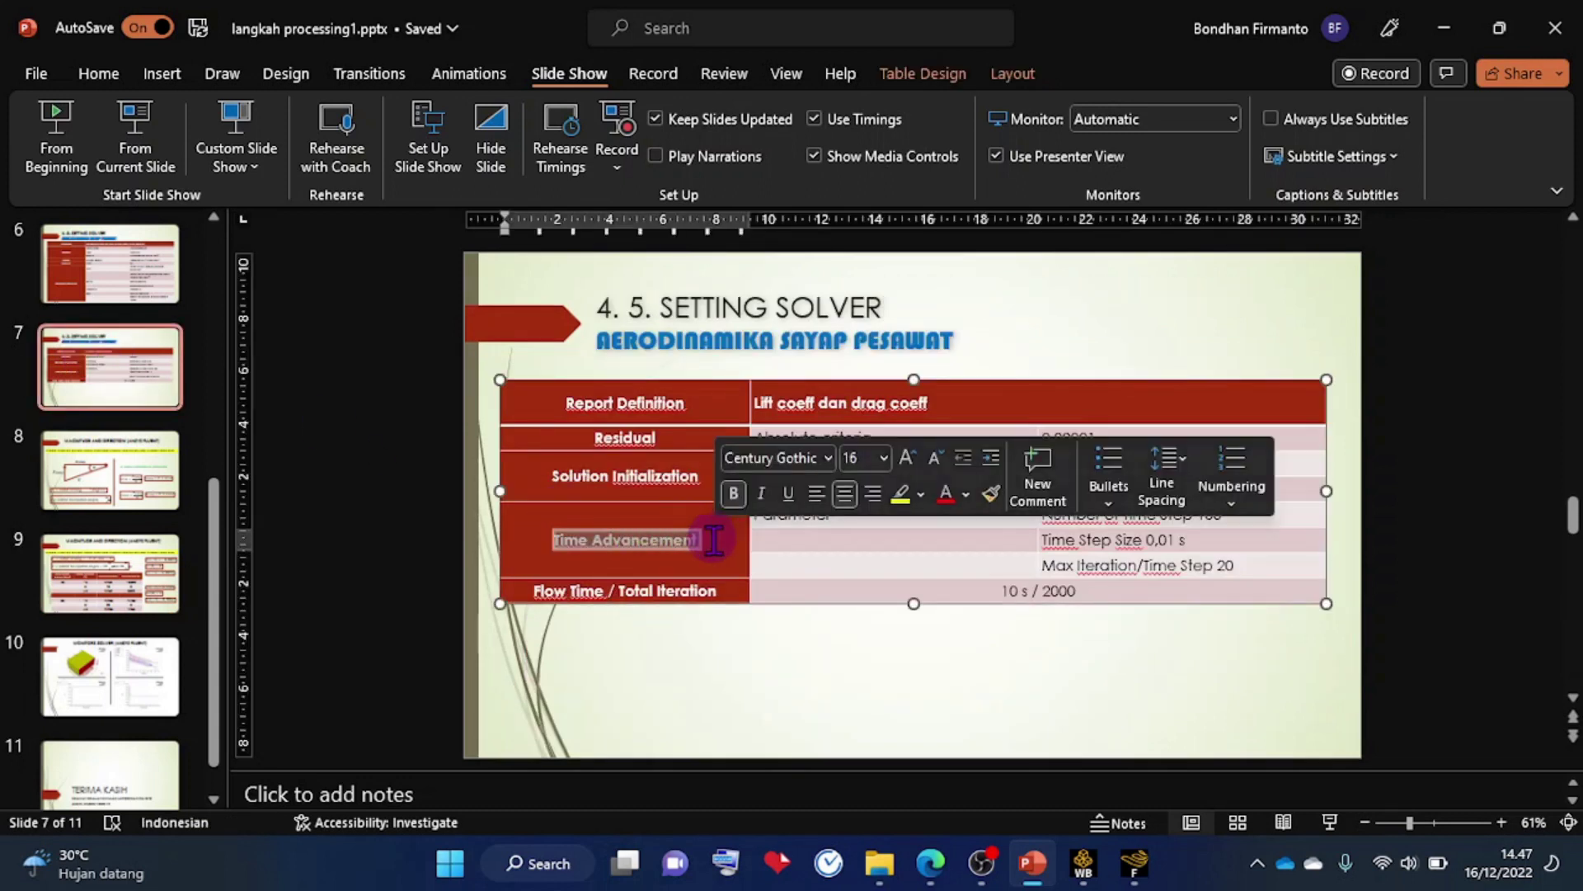
click(850, 515)
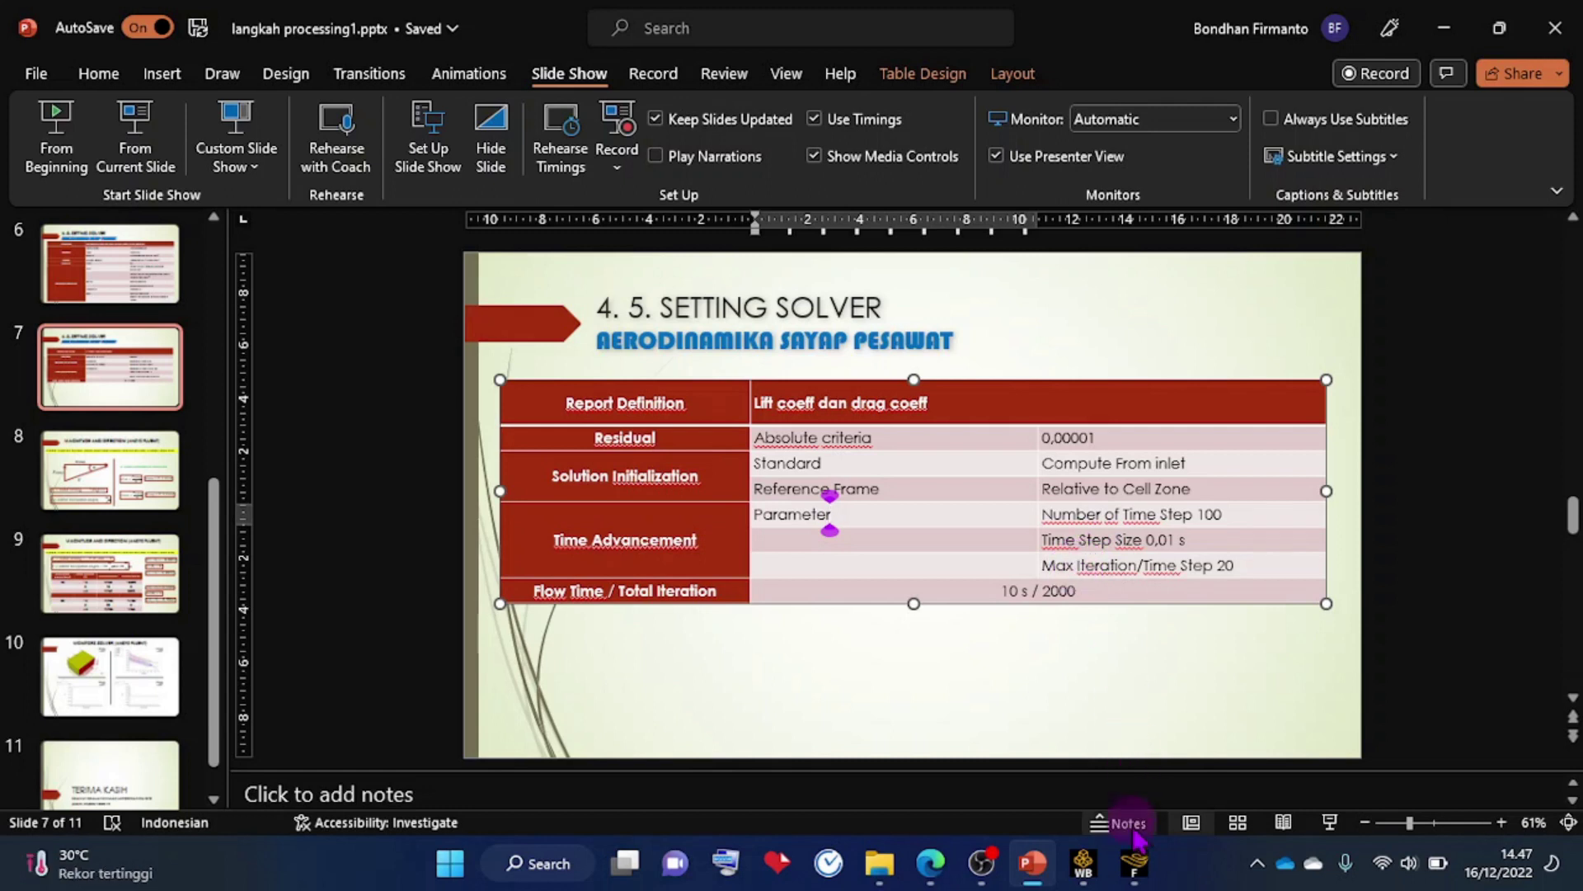
click(1132, 875)
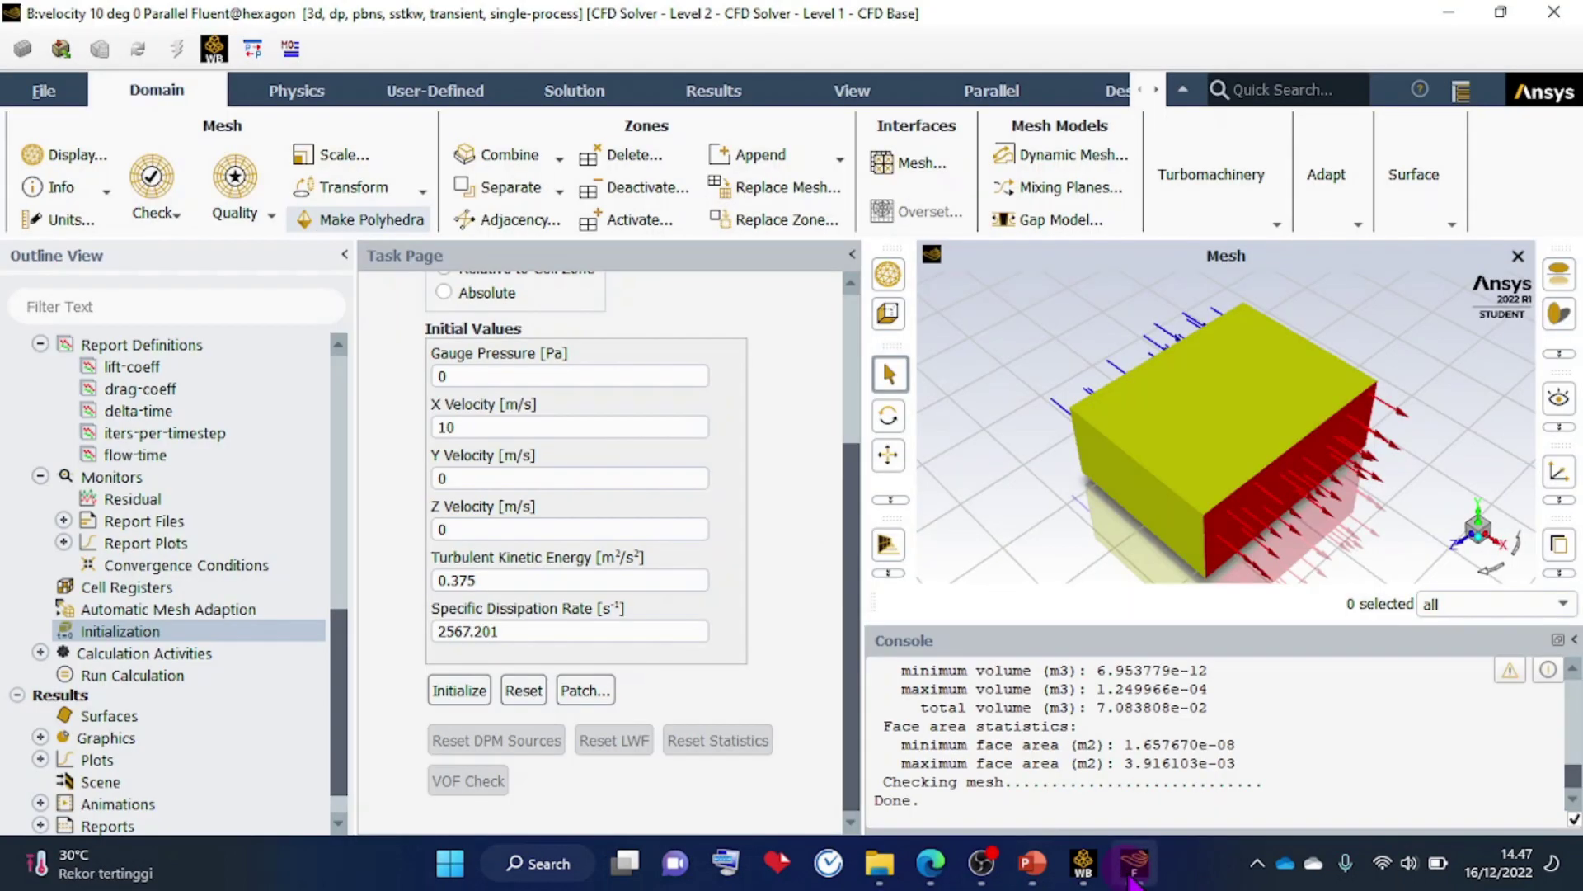
Open the Run Calculation settings, run Check Case on the setup, and dismiss its information message.
click(156, 680)
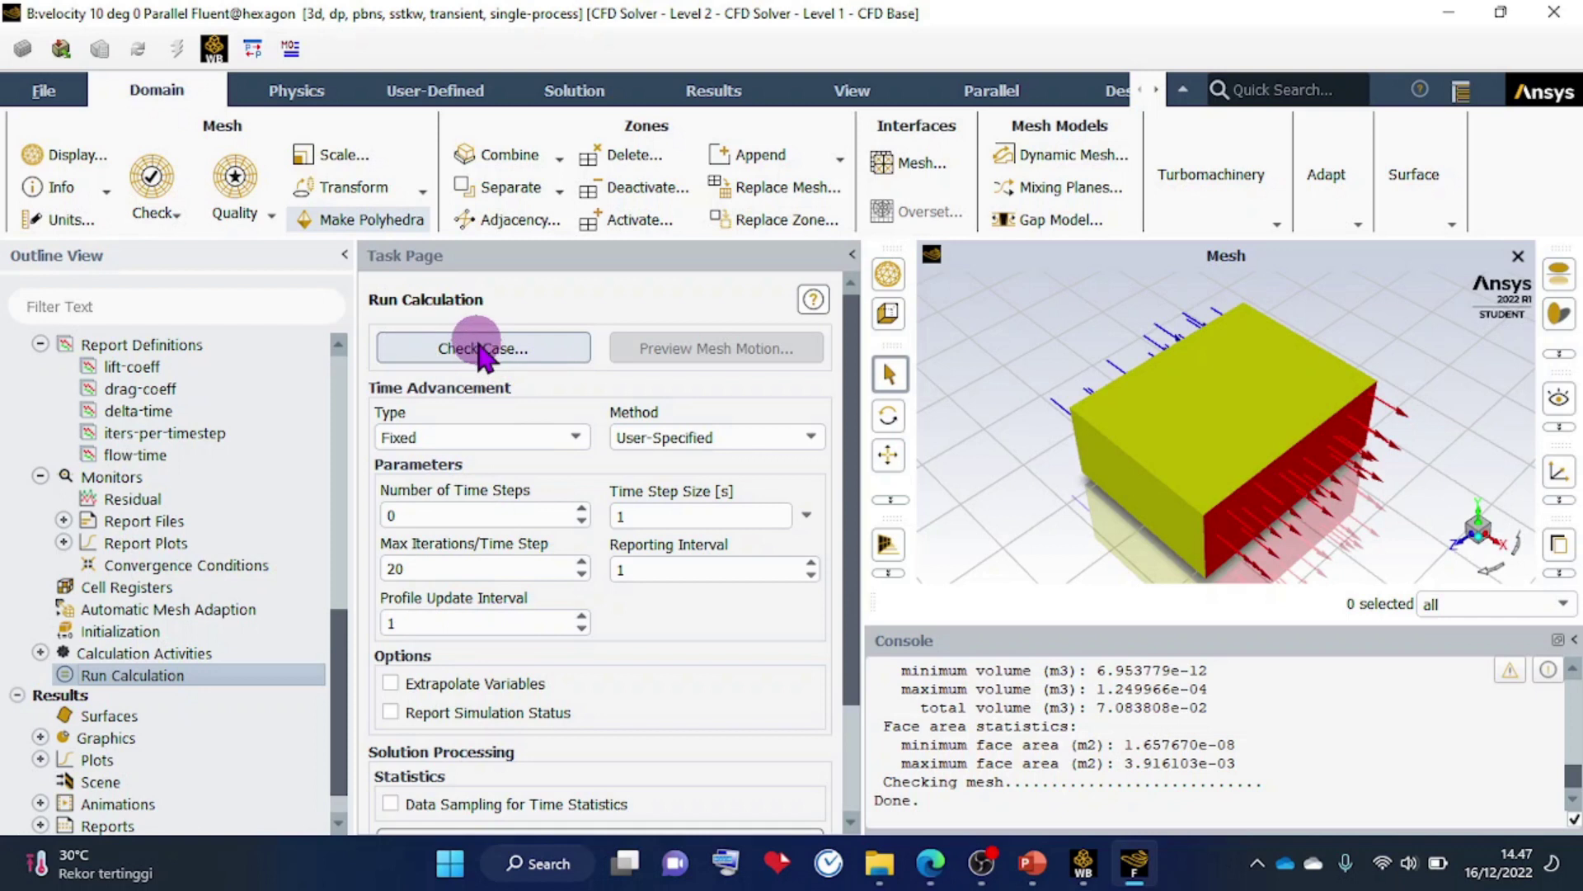
click(477, 351)
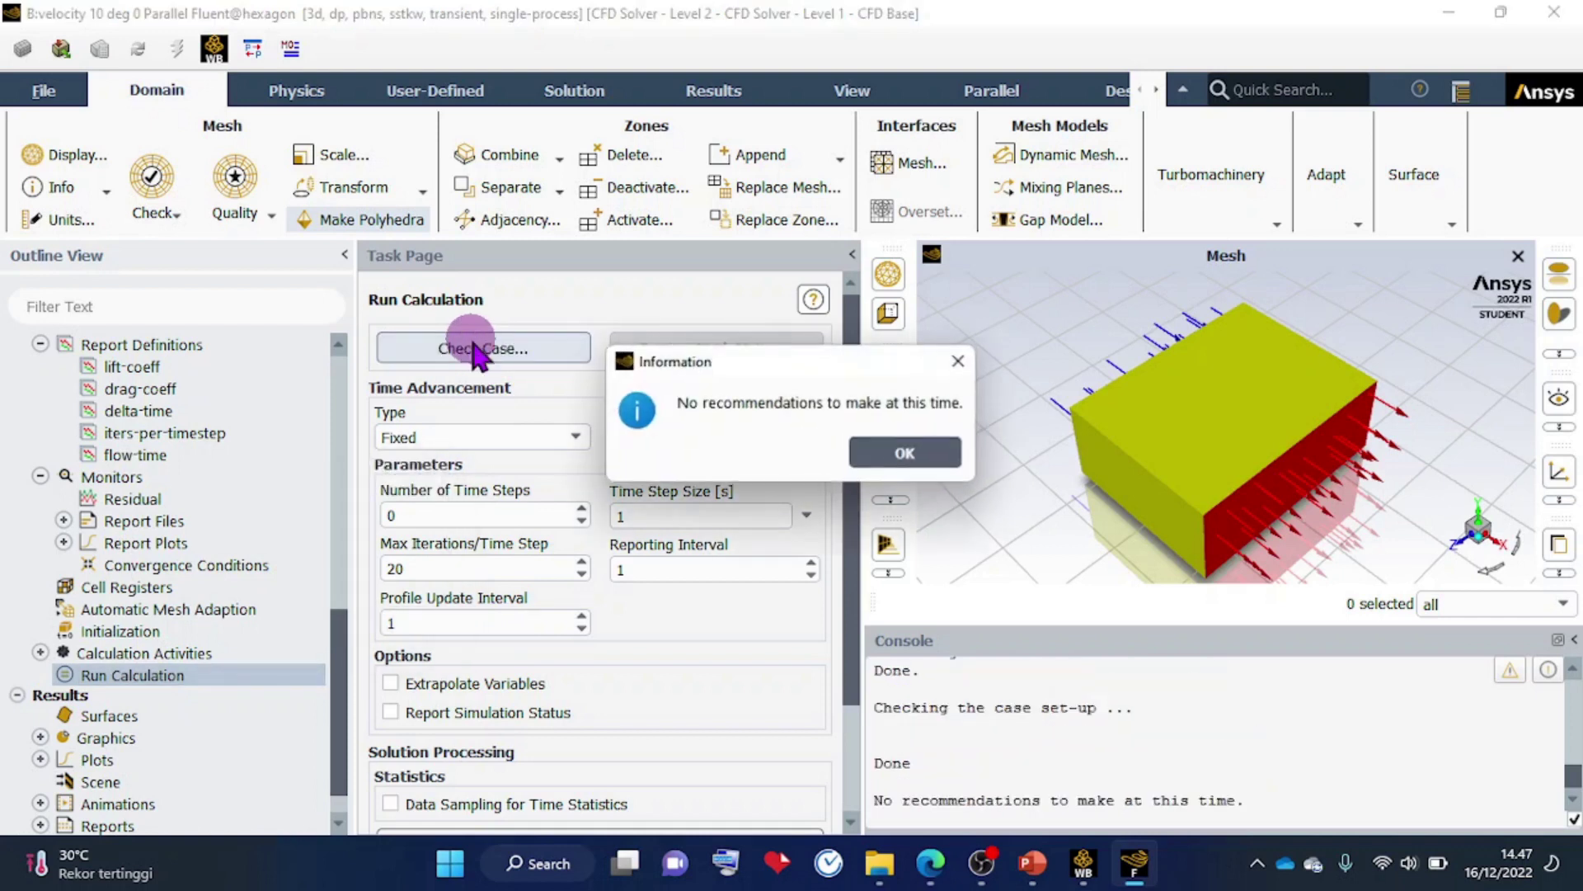
click(891, 452)
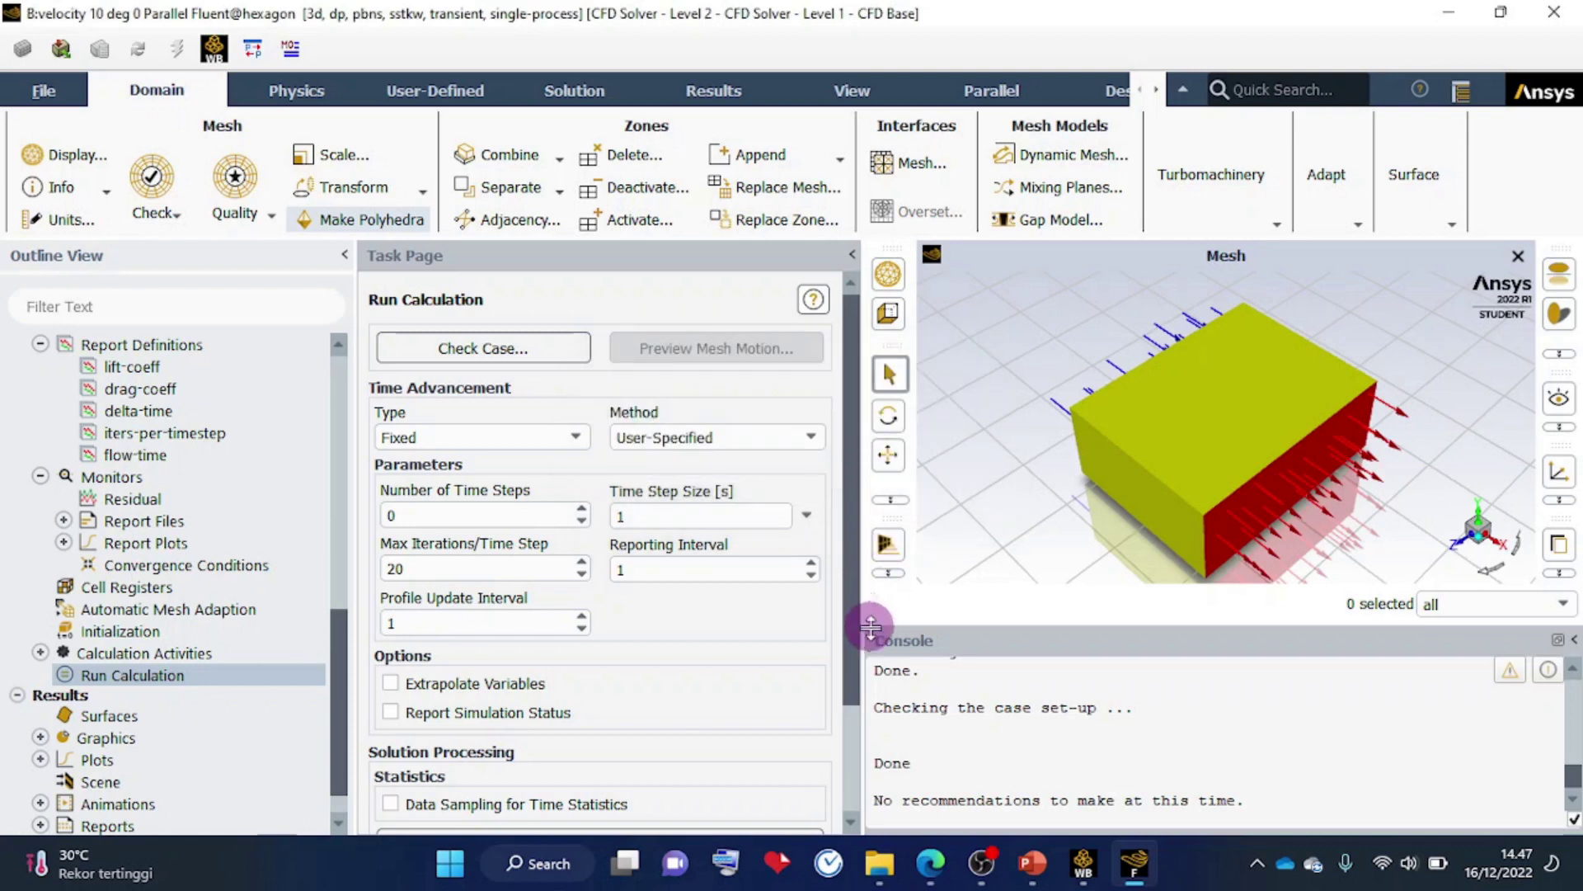
Set 100 time steps with a 0.01 s time step size, checking them against slide 7, and start the calculation.
click(395, 515)
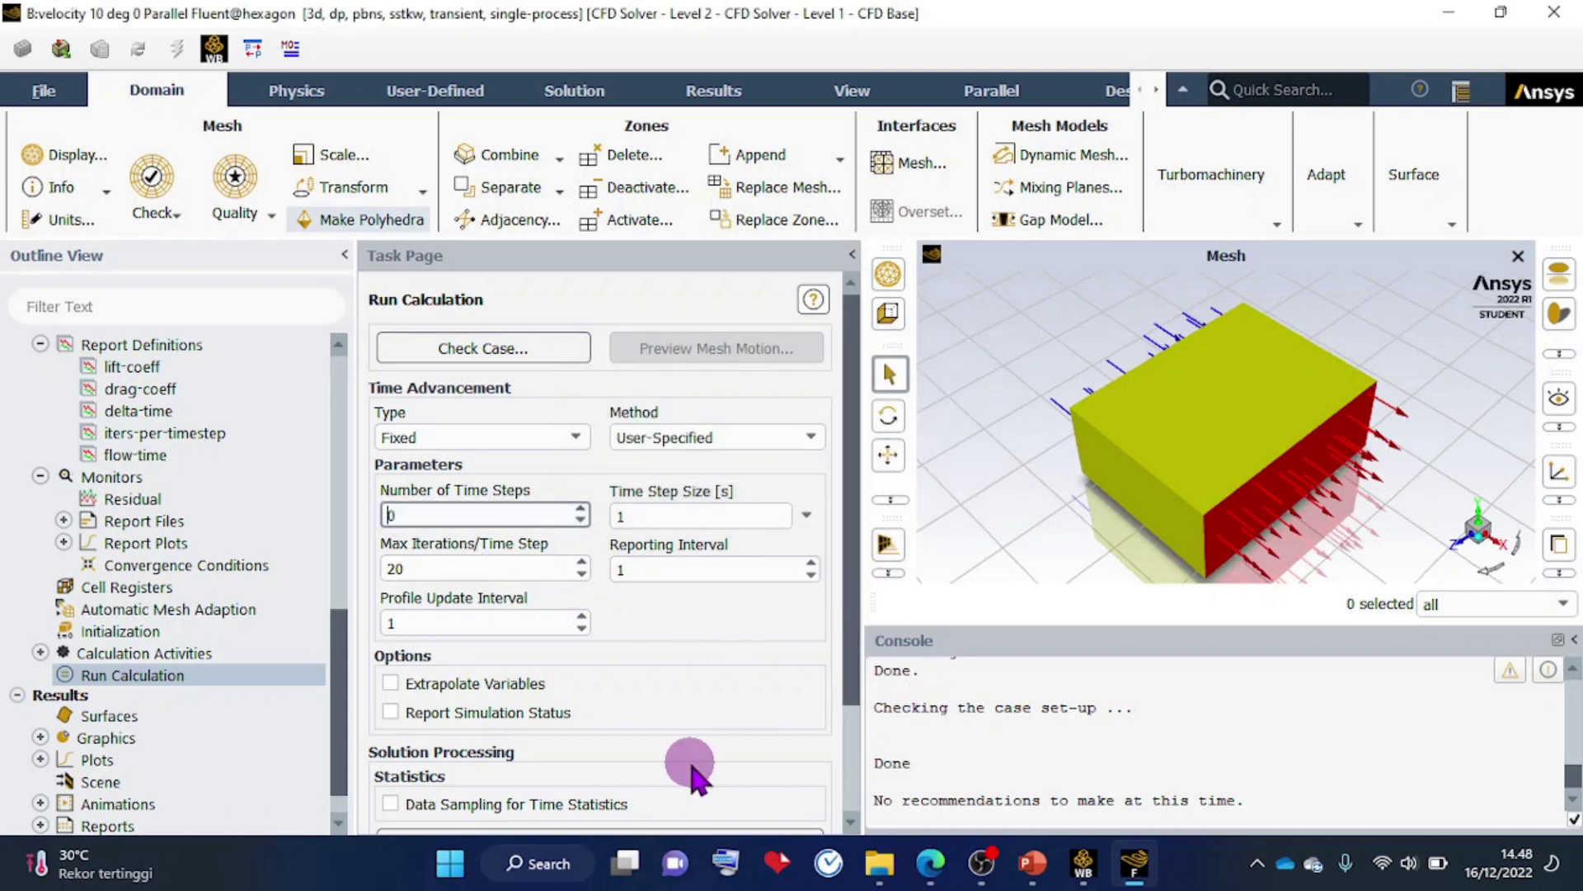
text(10)
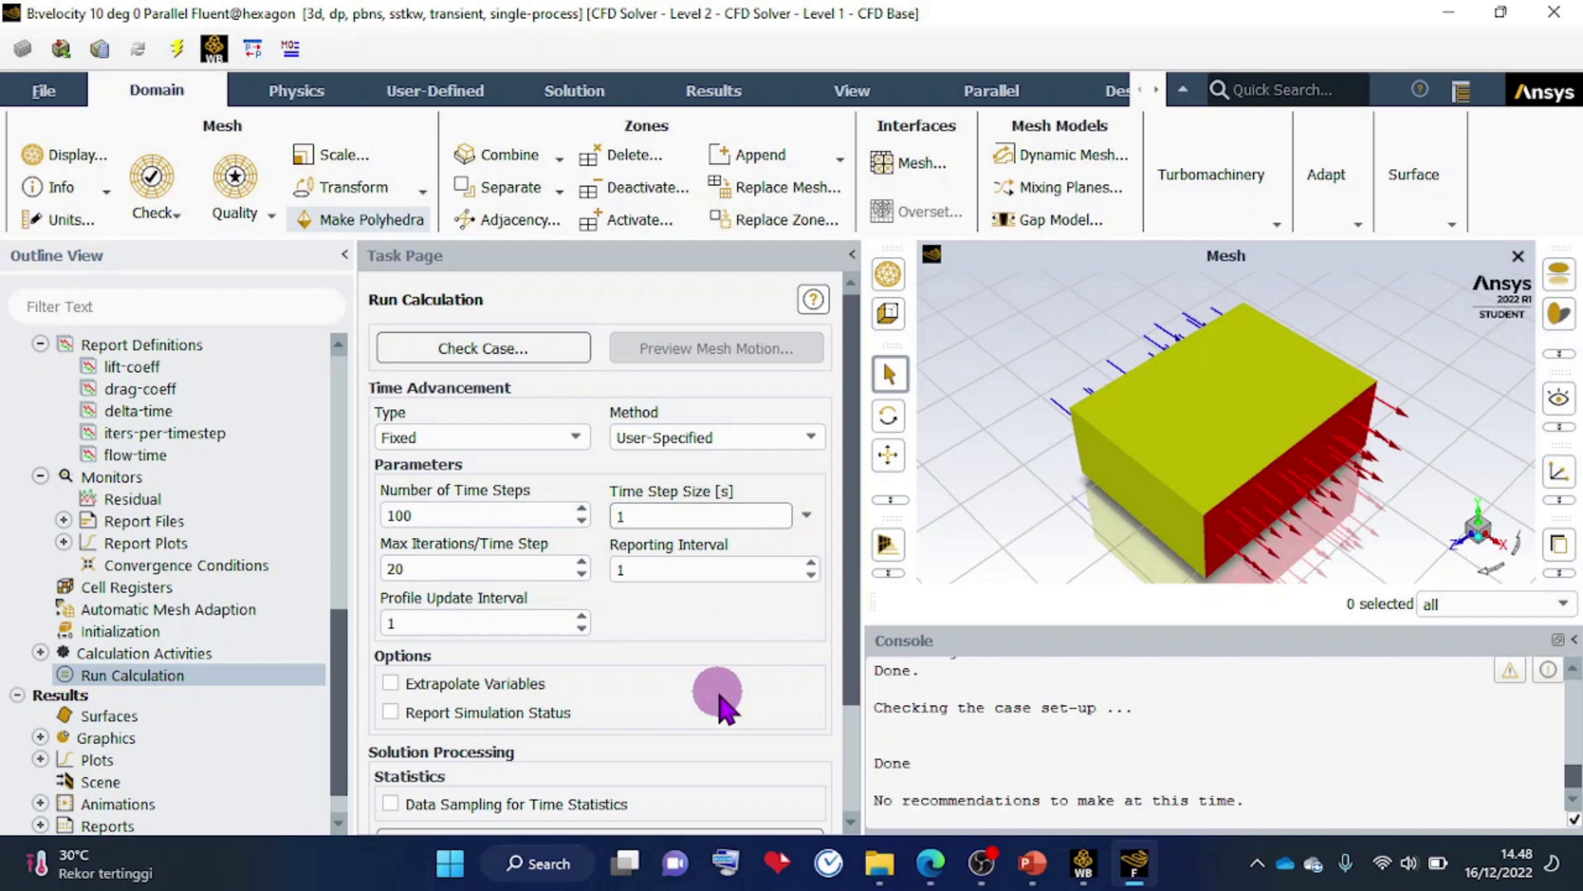
text(0.0)
click(1033, 872)
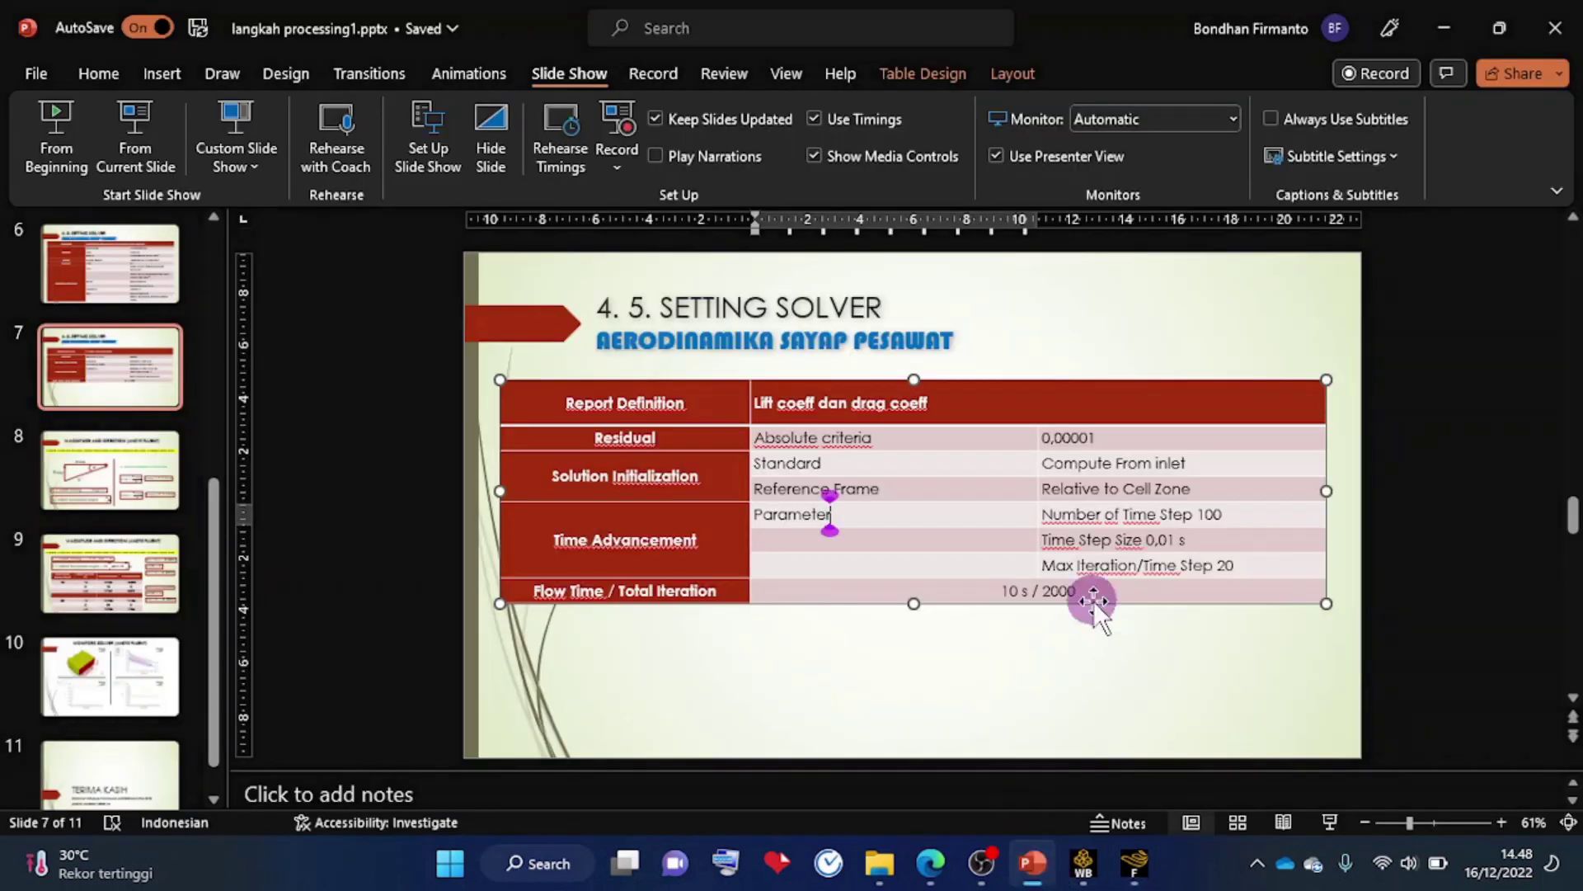
click(1138, 870)
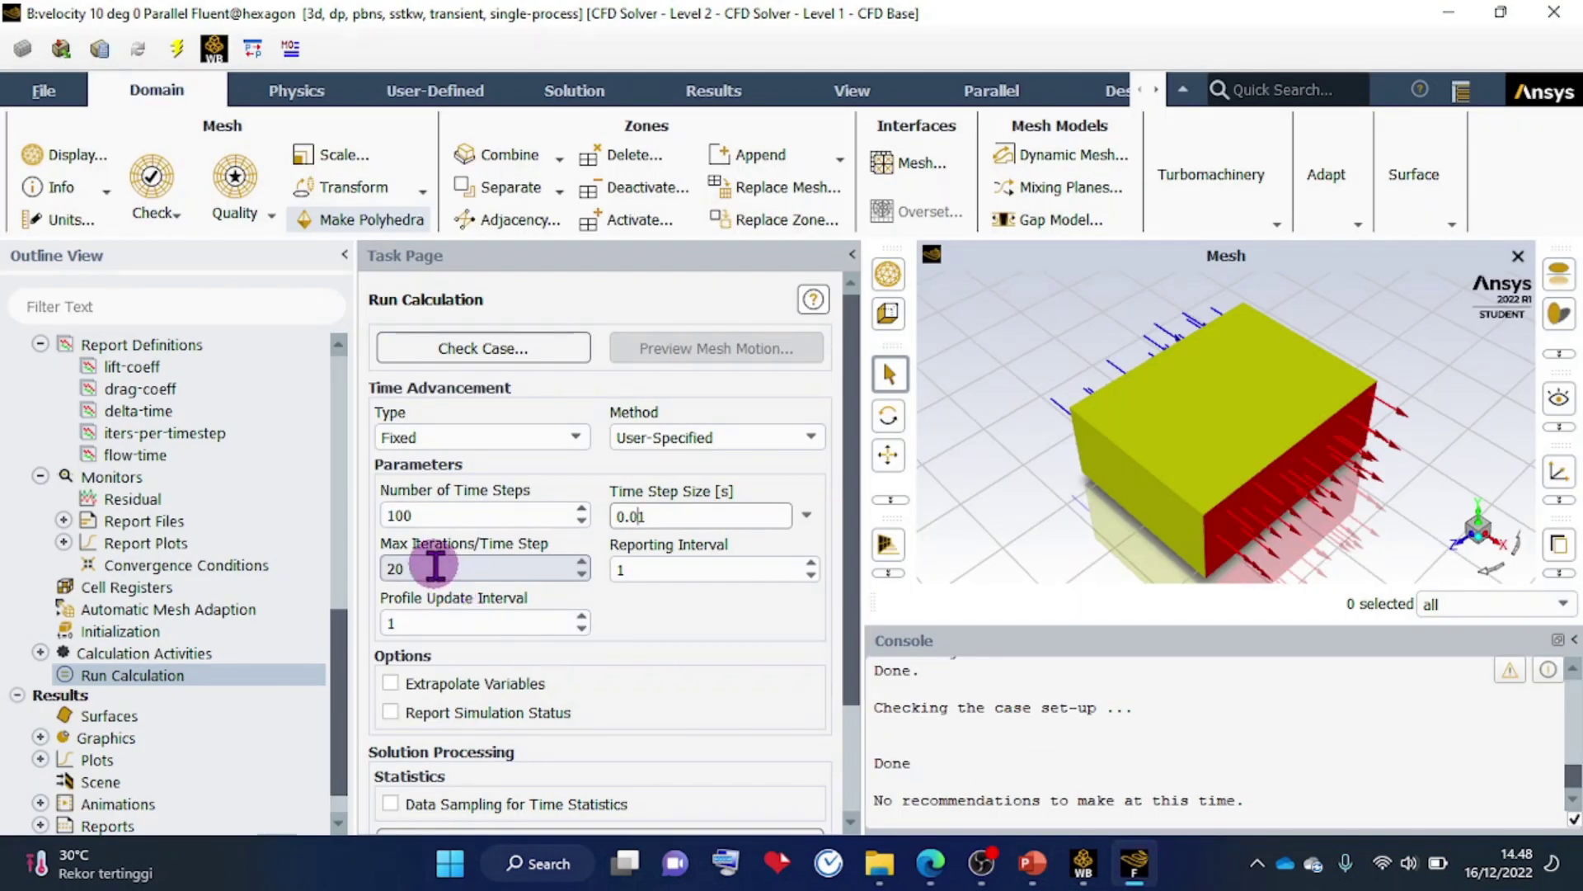
drag(848, 629, 849, 776)
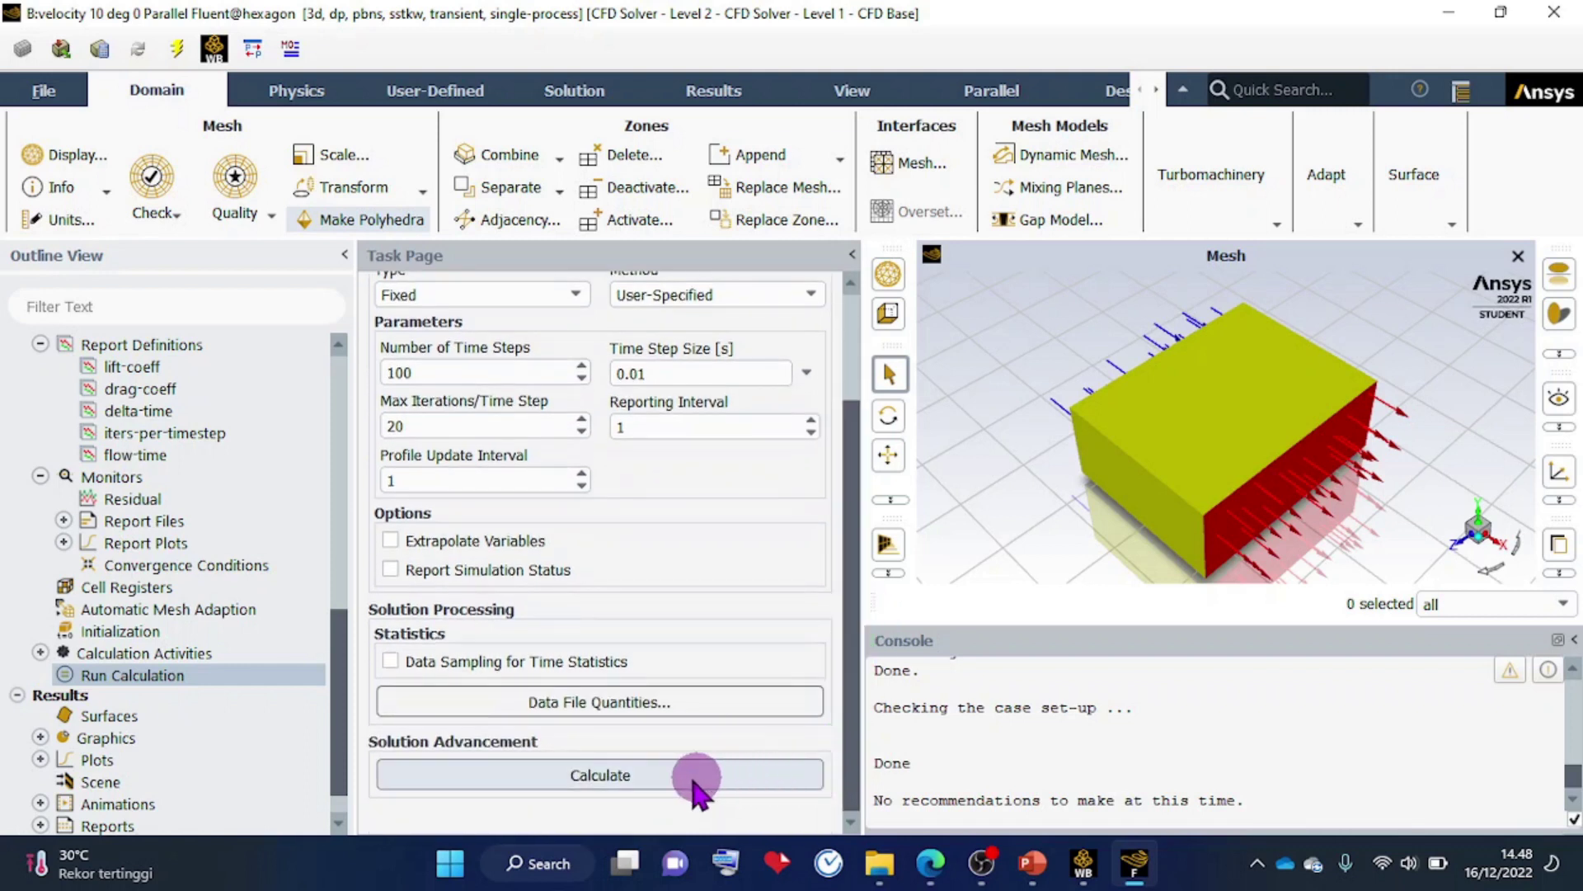
click(674, 783)
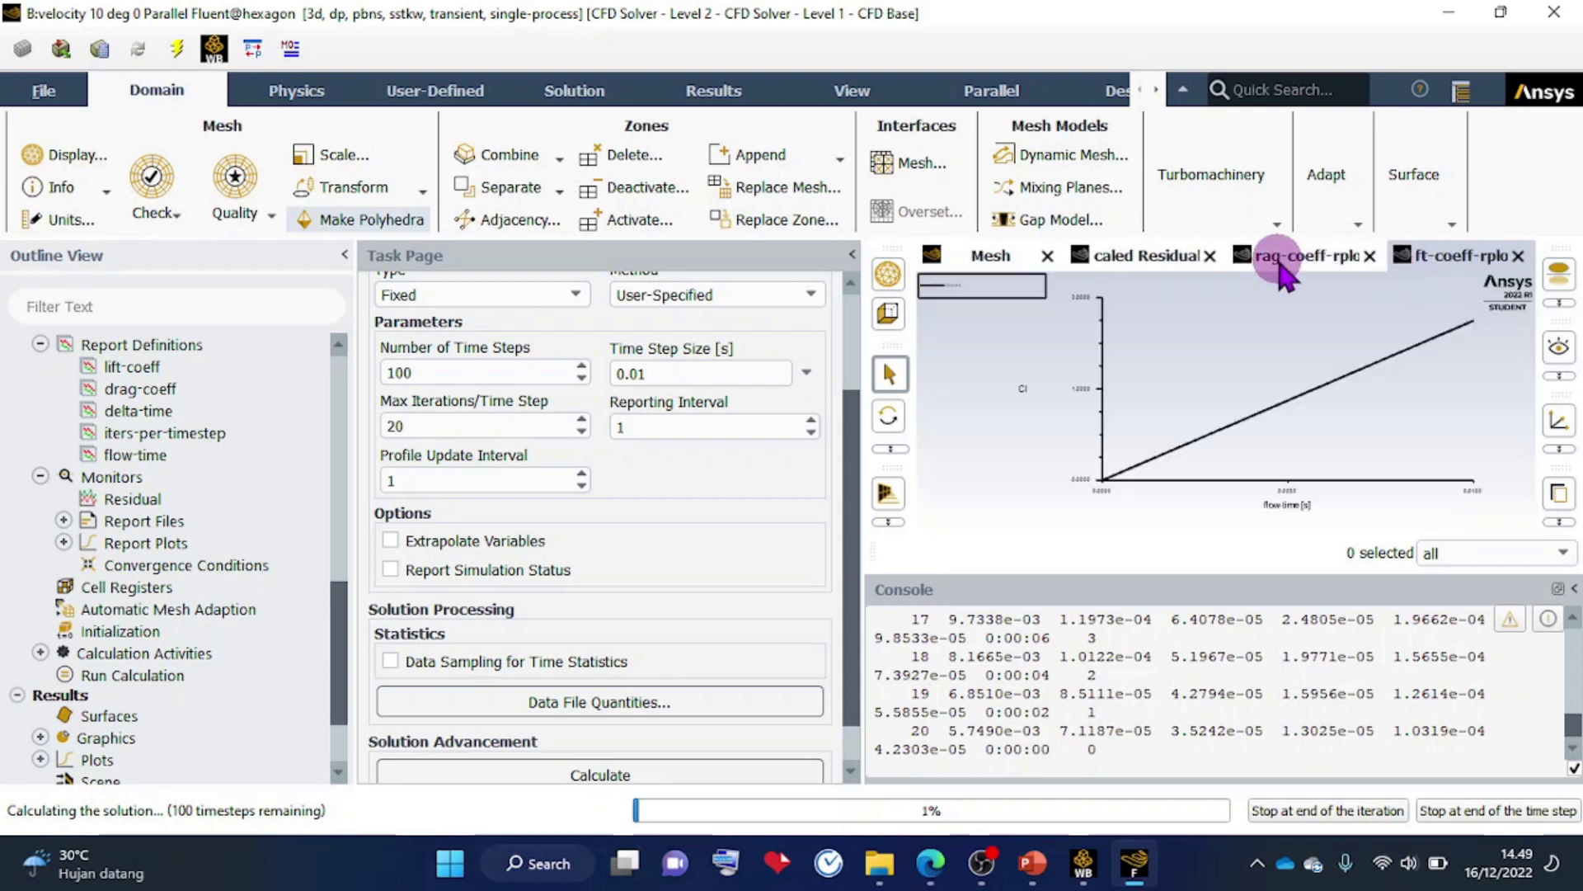
Compare the drag-coeff and lift-coeff plots while the solution calculates, and bring up the scaled residuals plot.
click(1280, 262)
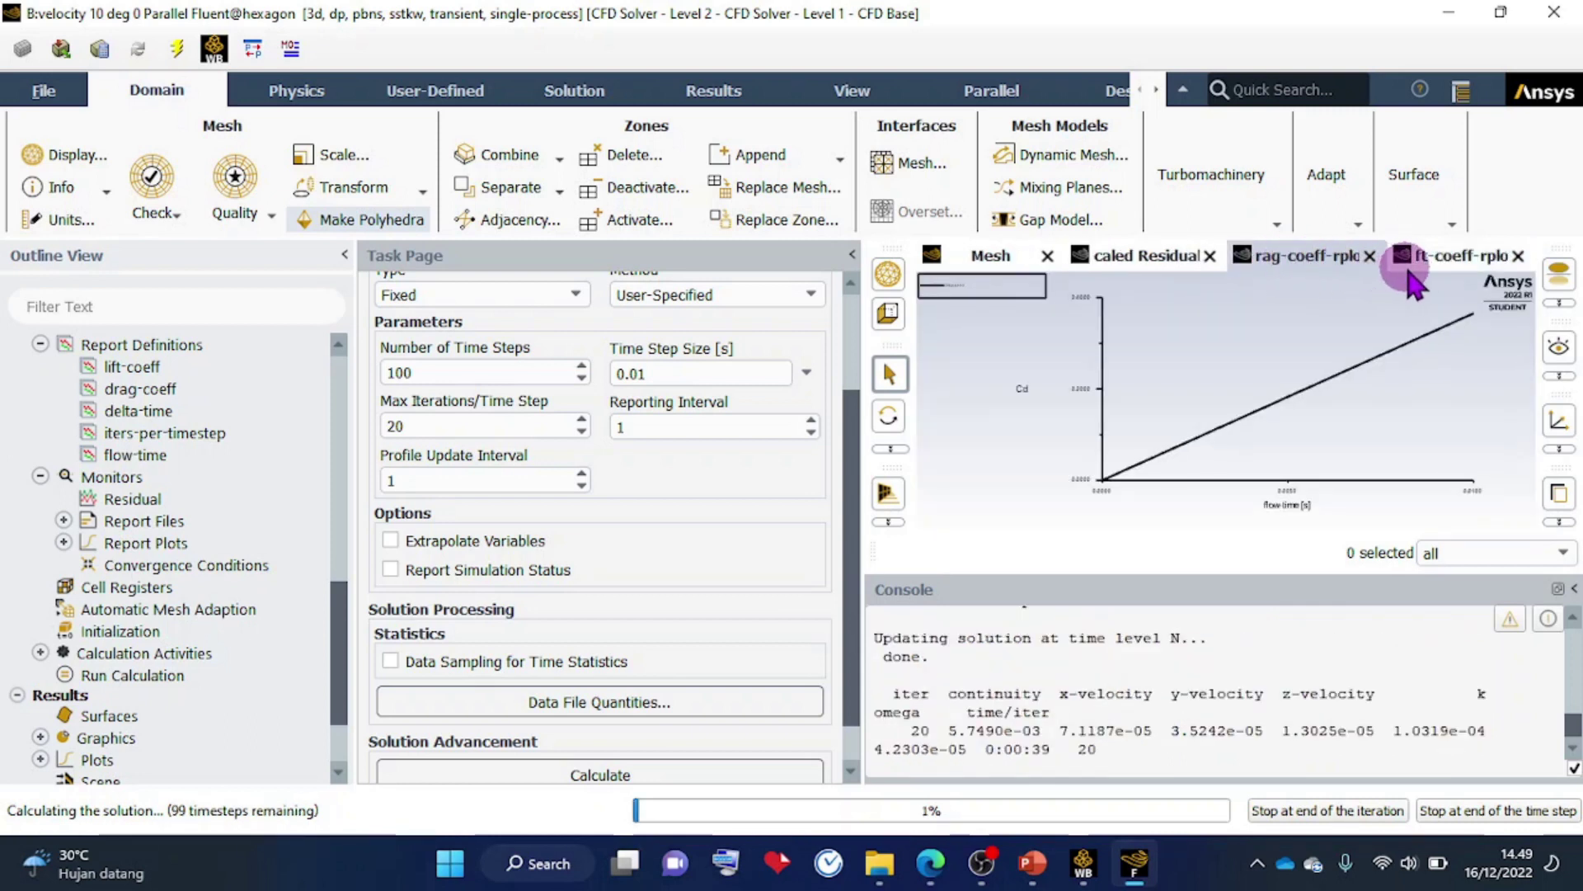
click(1452, 256)
click(1305, 255)
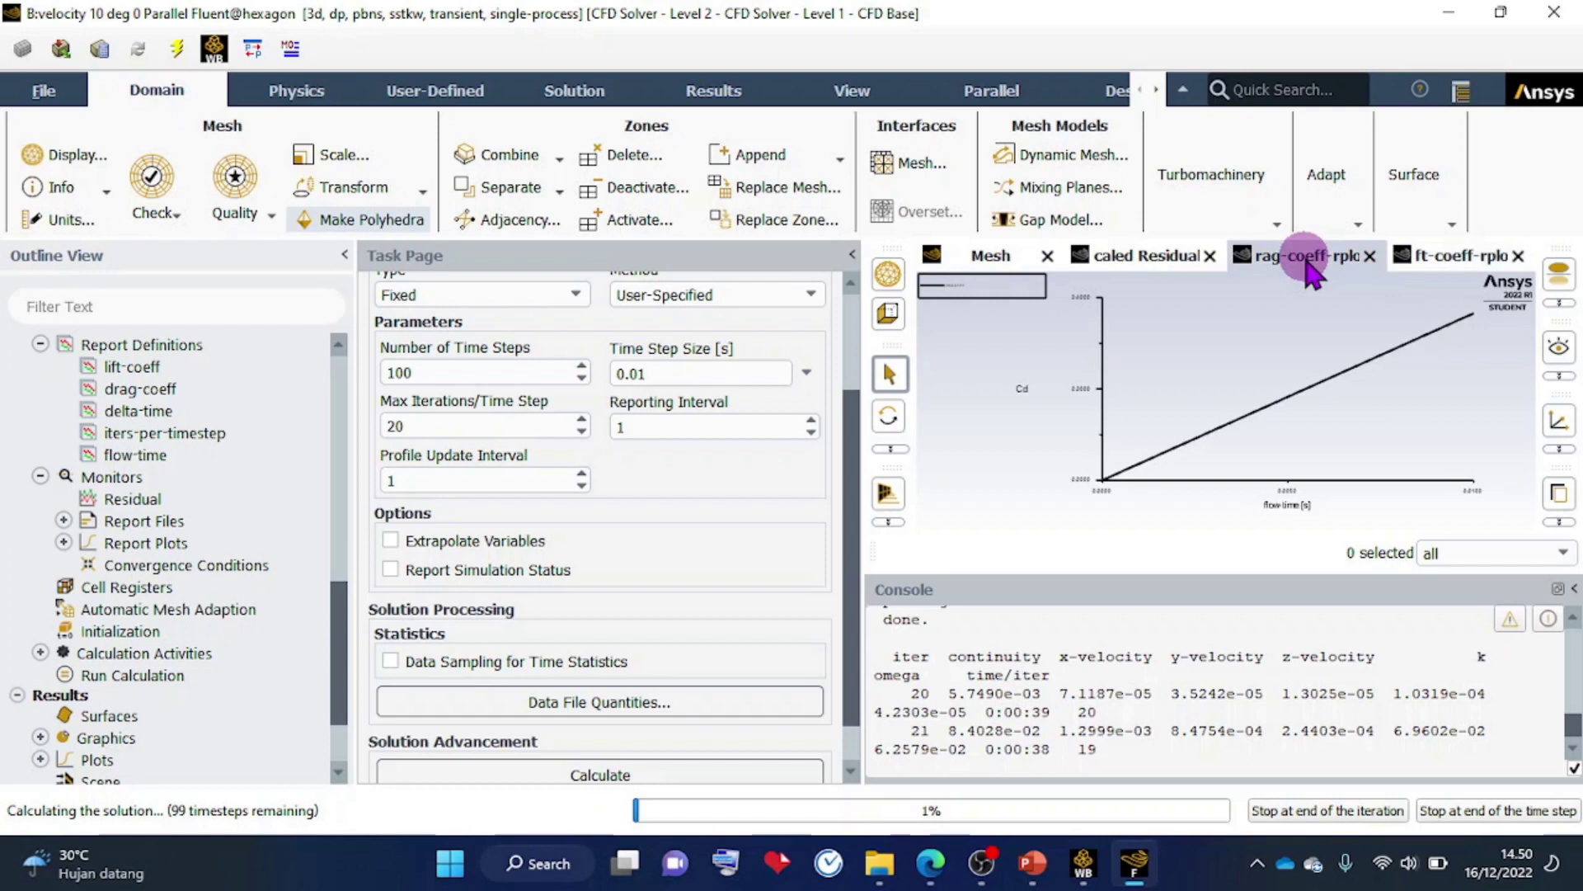
click(1435, 256)
click(1369, 338)
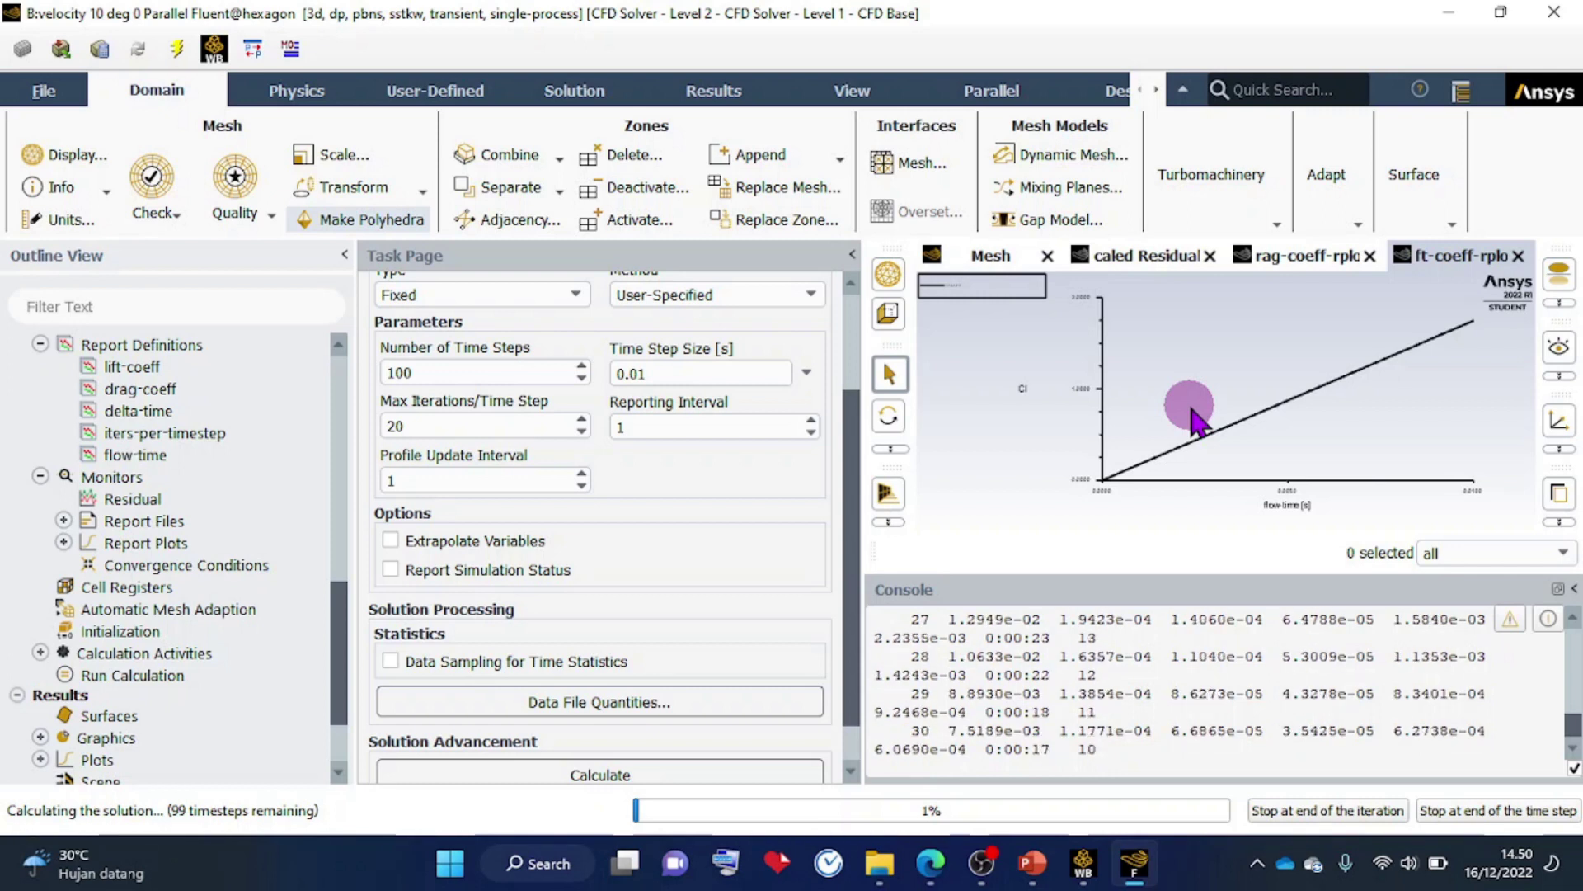
click(1282, 283)
click(1154, 262)
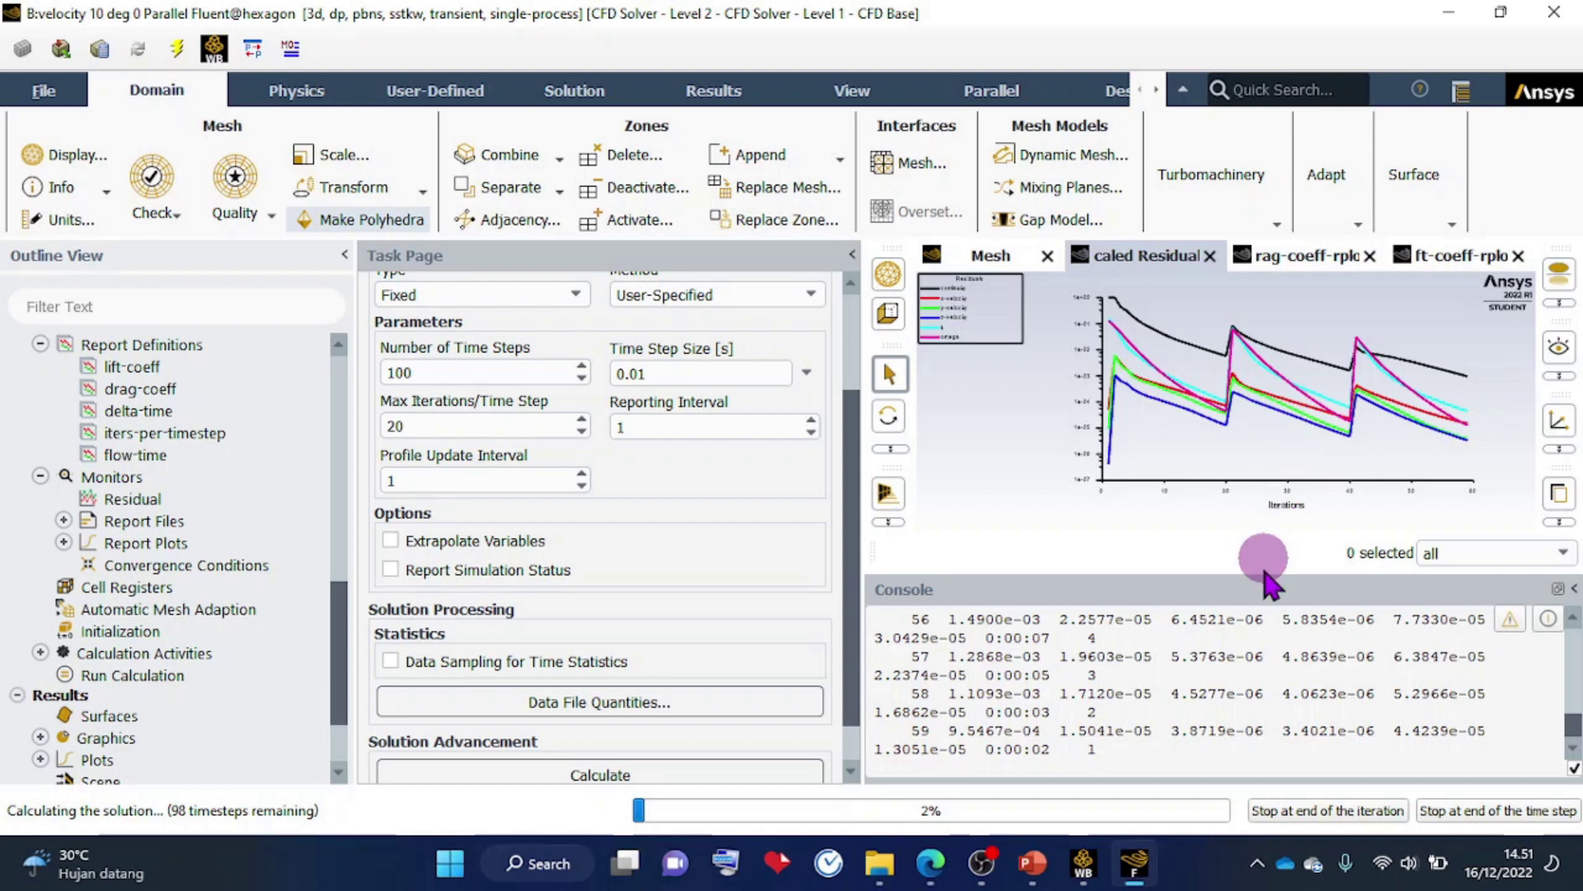
Review the drag, lift, scaled residuals and mesh windows in turn as the calculation progresses, ending on the drag plot.
click(1312, 259)
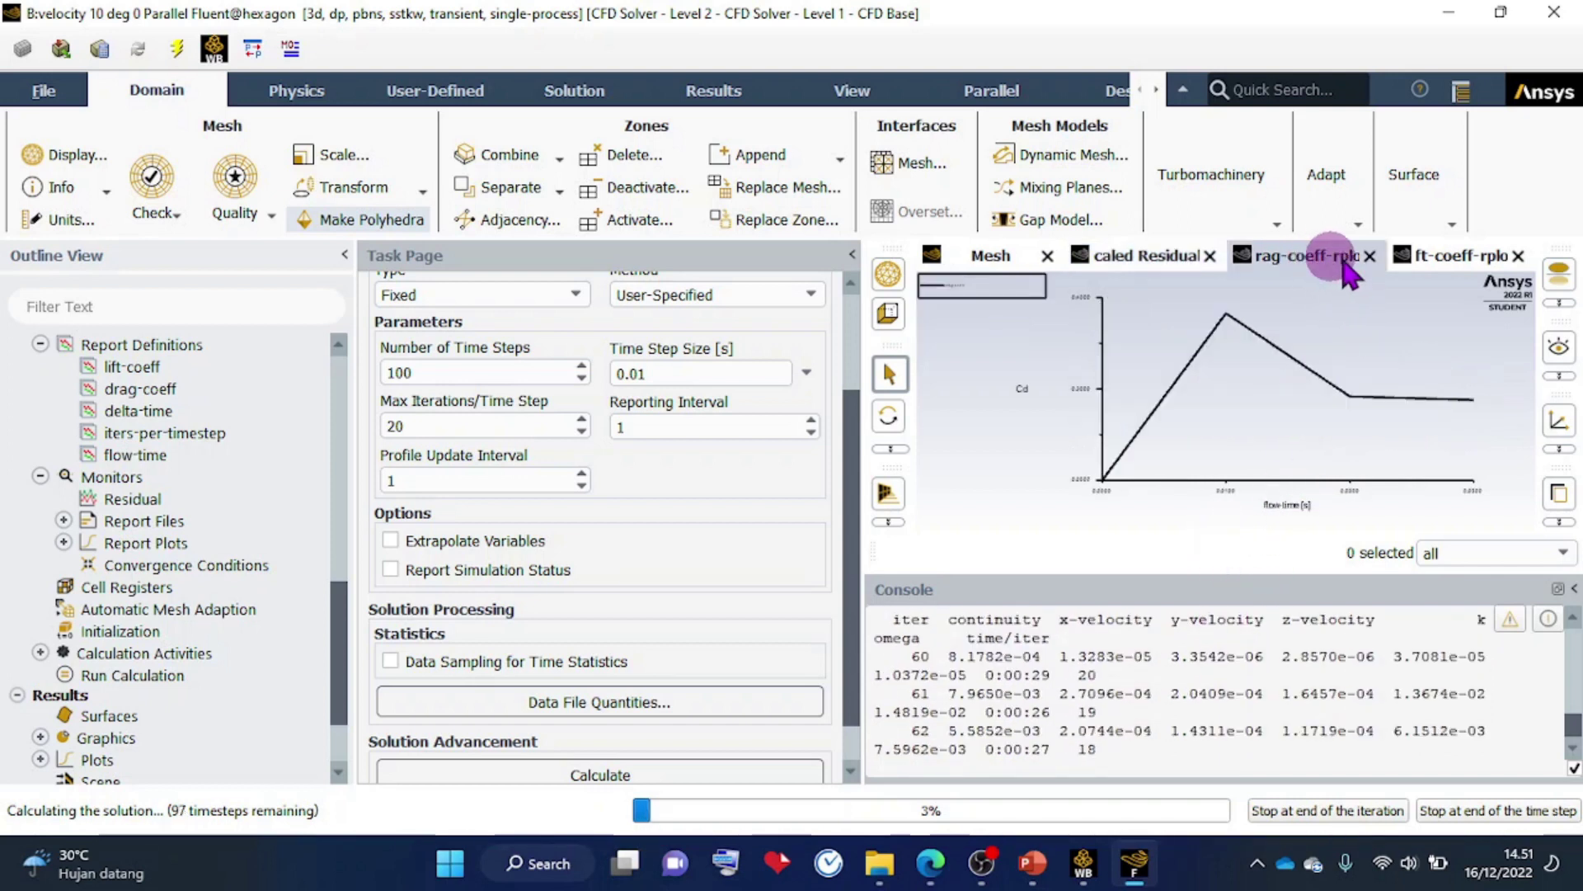
click(1443, 259)
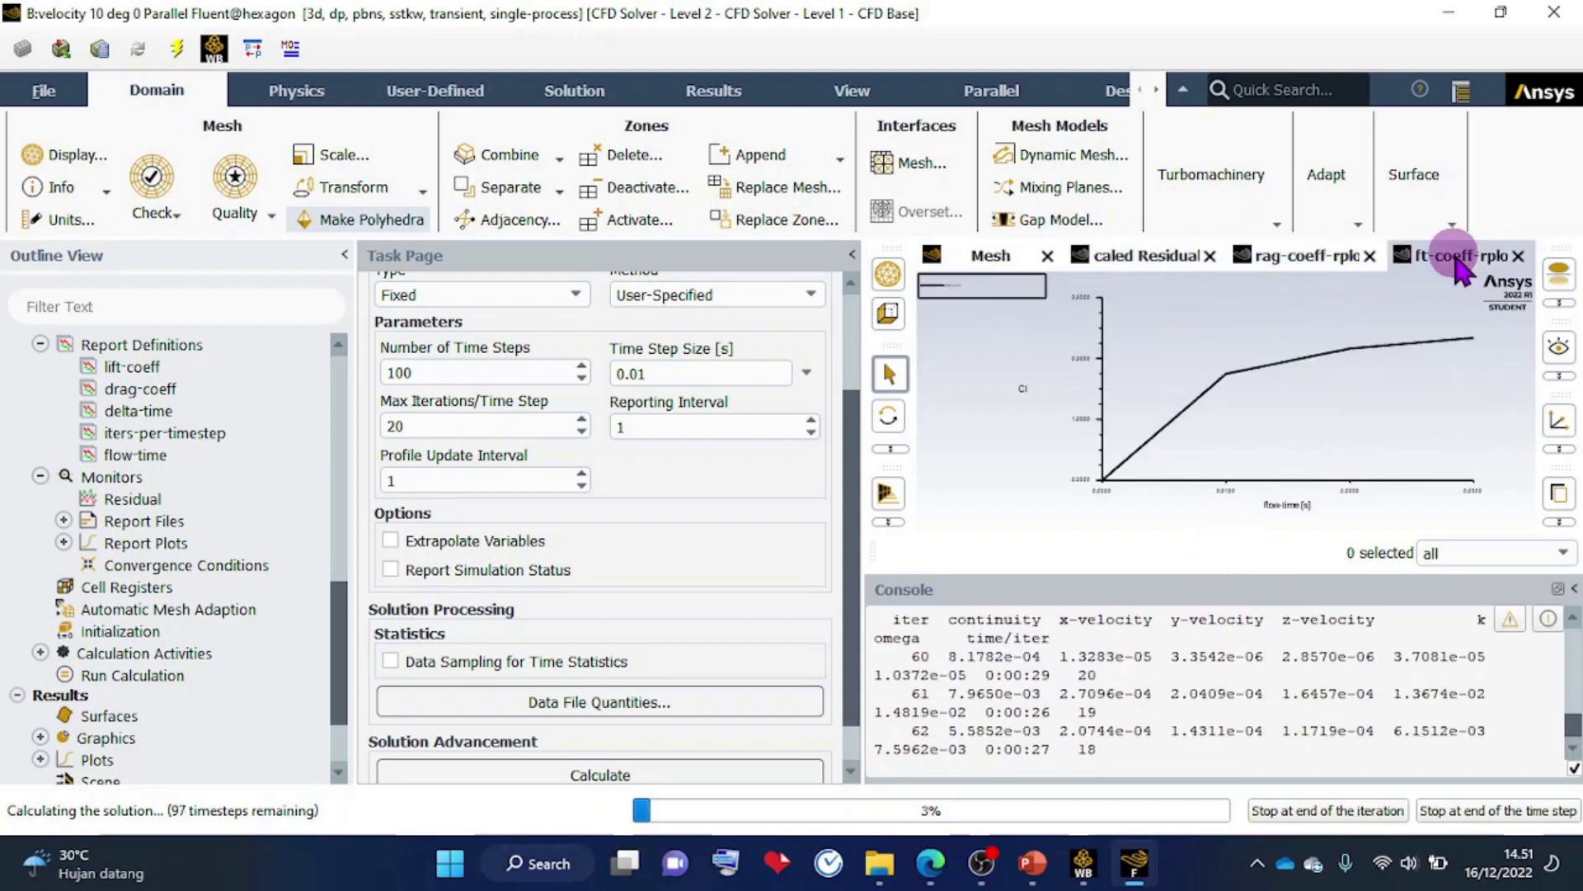
click(1307, 257)
click(1179, 262)
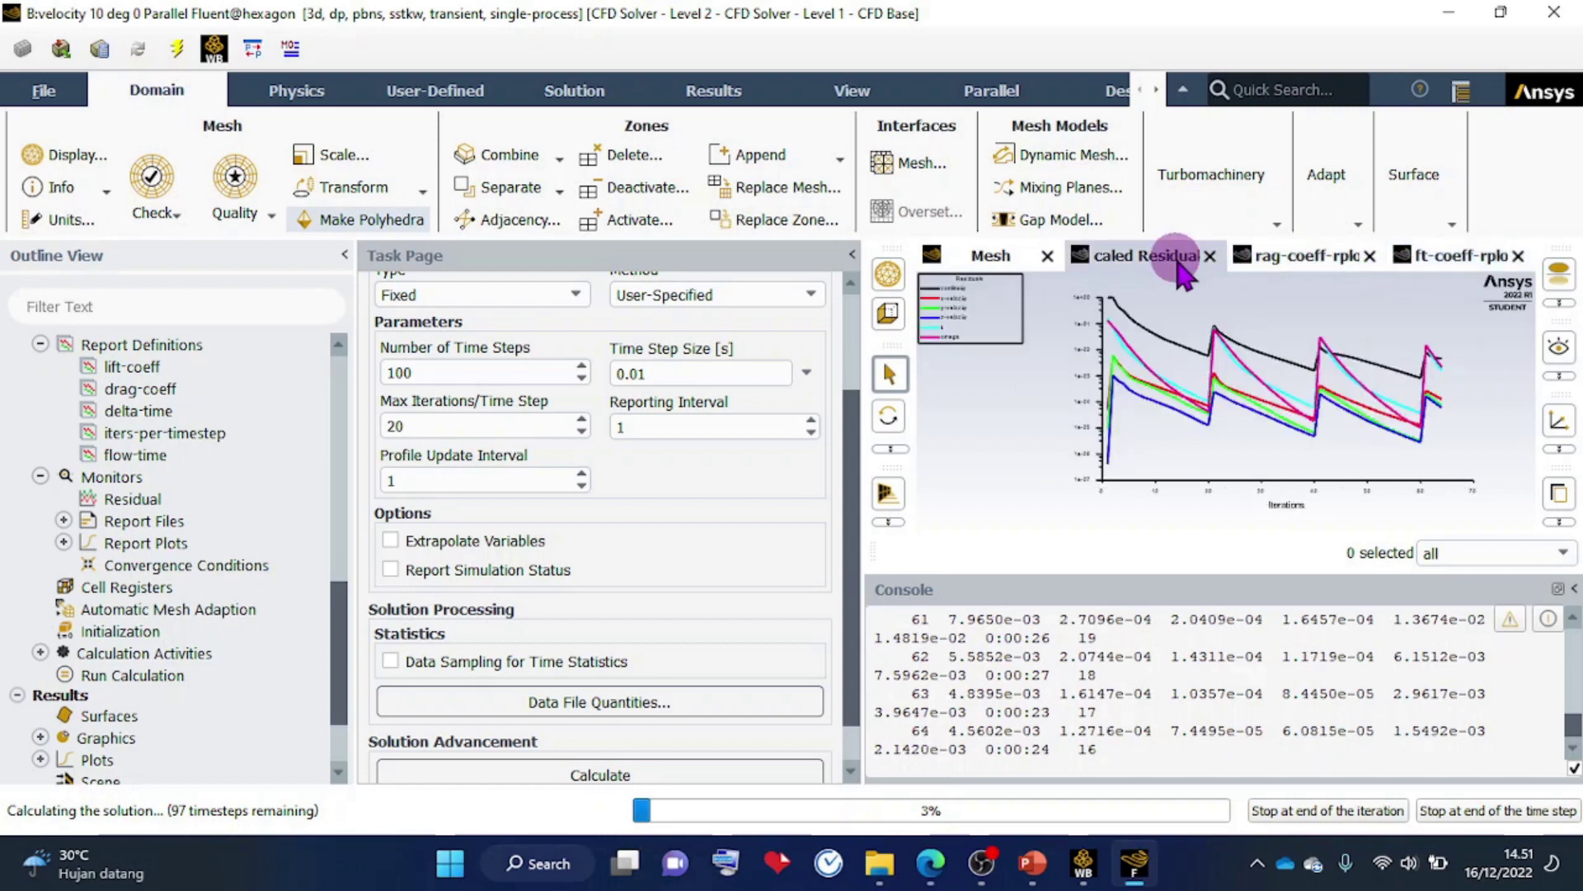
click(977, 255)
click(1130, 264)
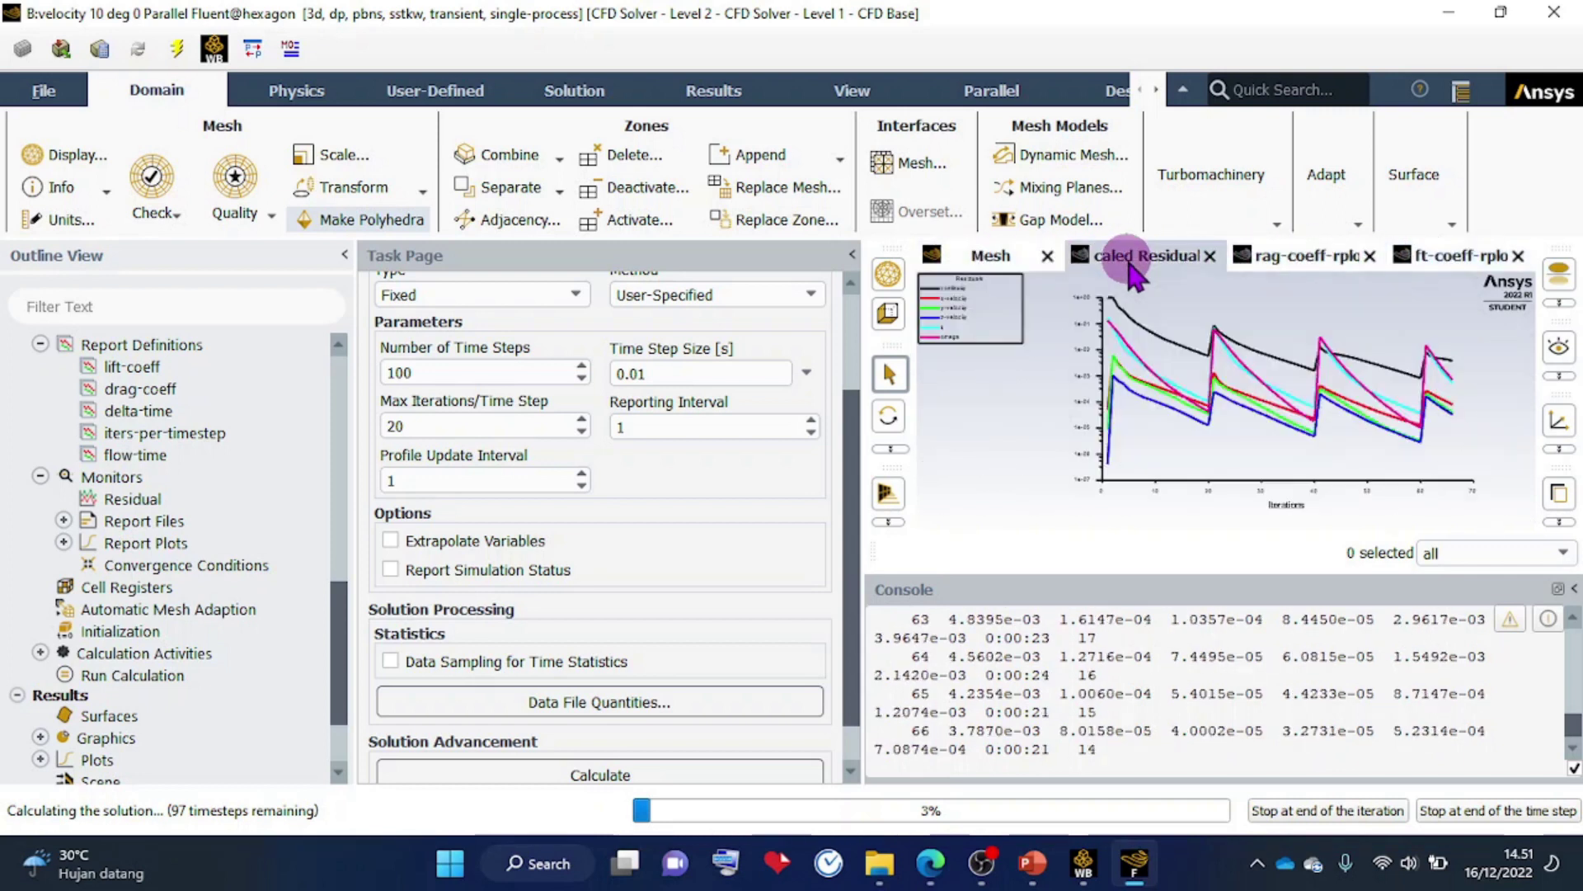
click(1262, 255)
click(1424, 263)
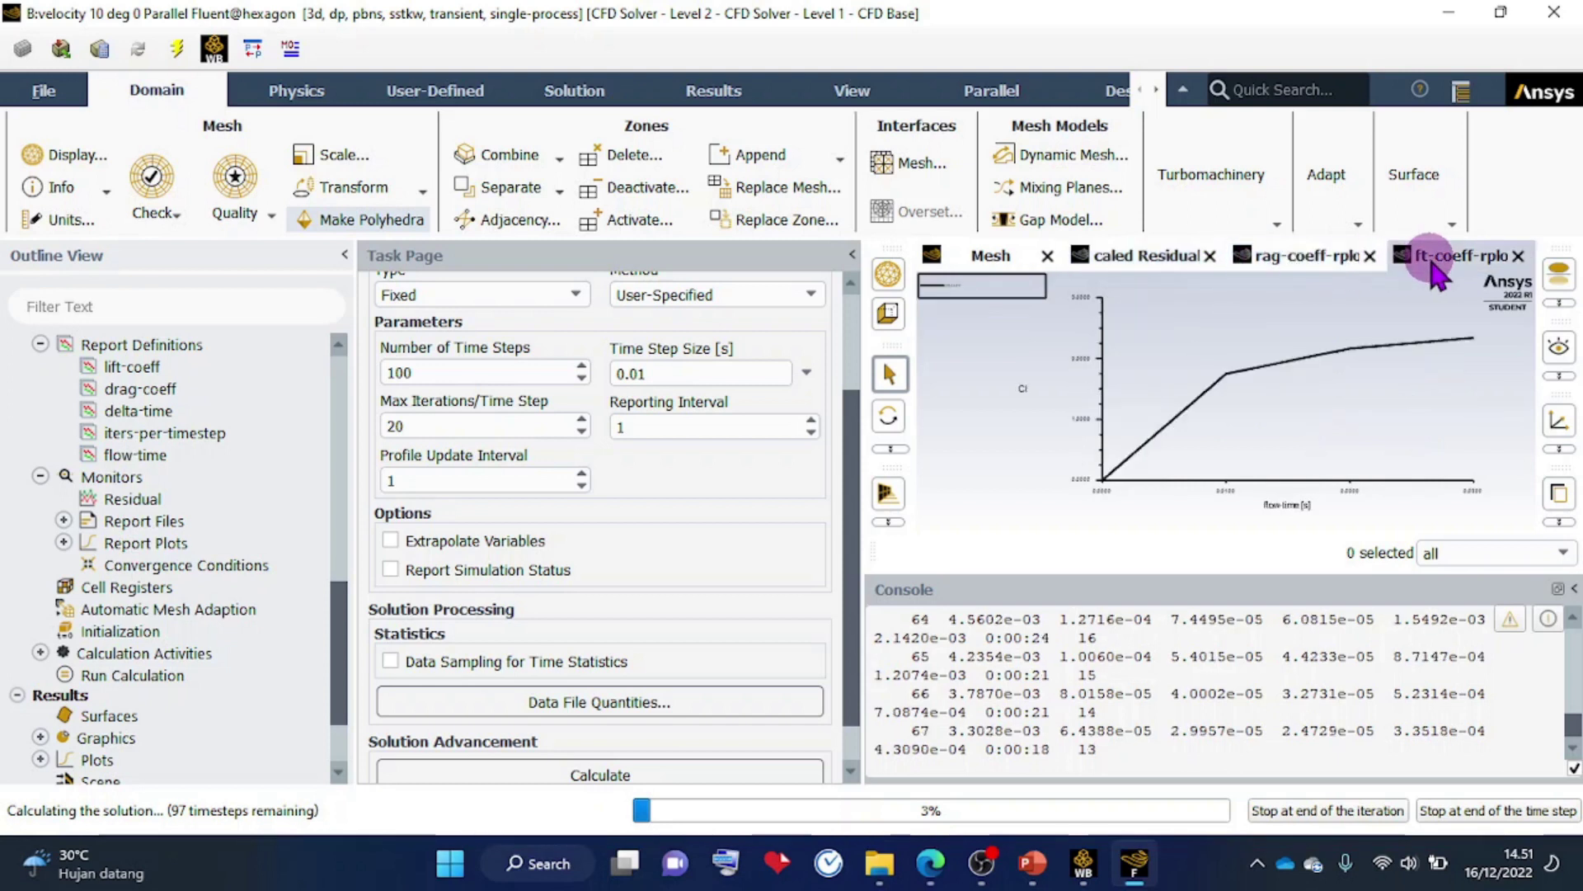
click(1254, 257)
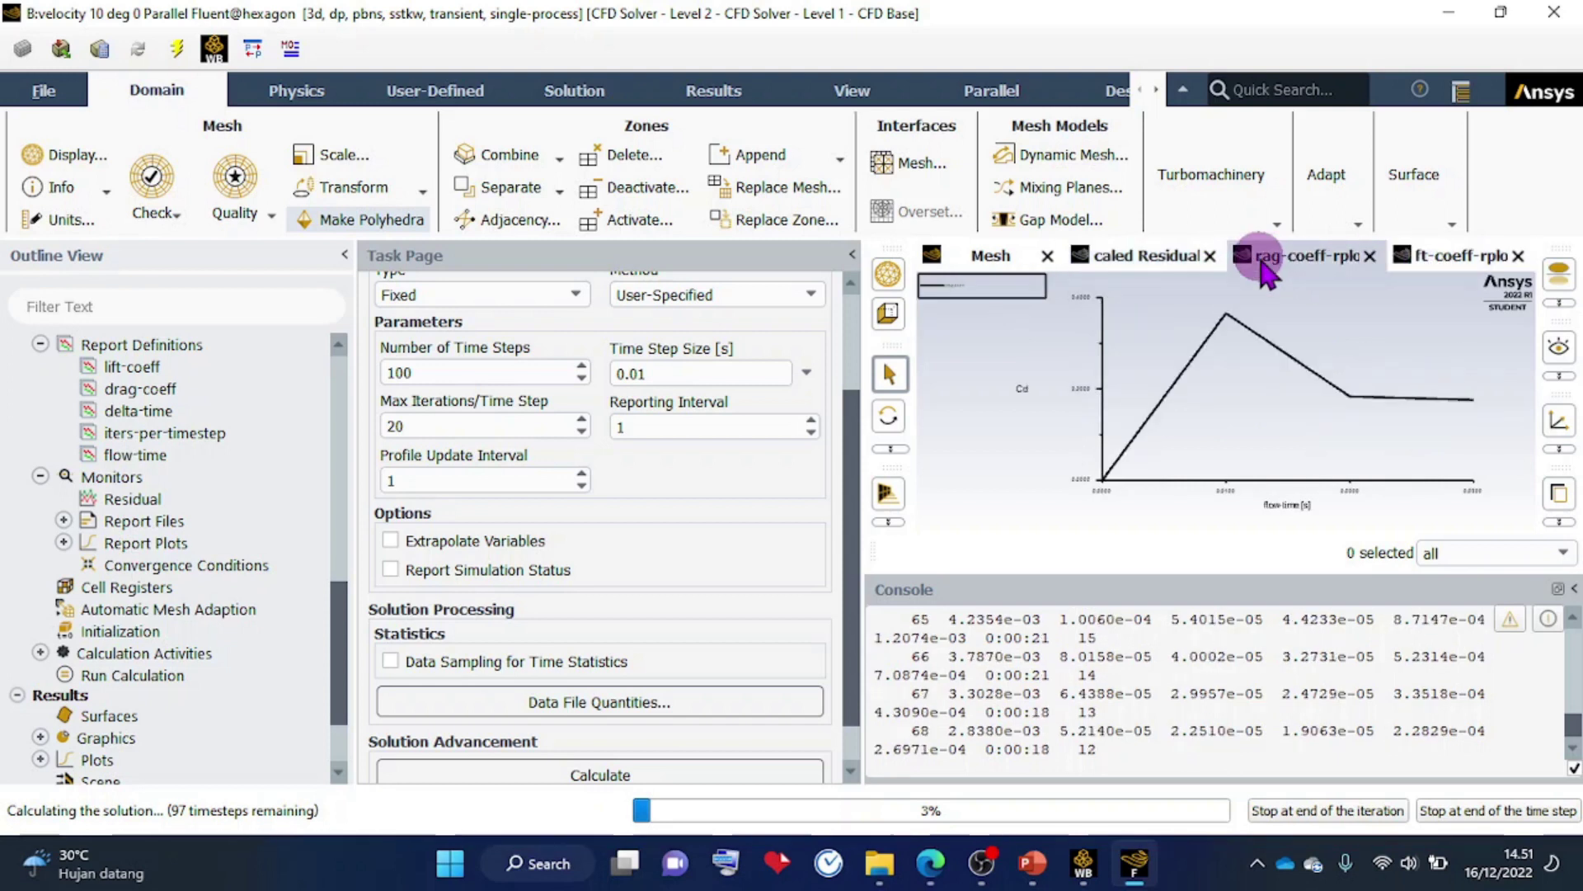
Monitor the scaled residuals over further time steps, and recheck the drag and lift coefficient curves.
click(1156, 272)
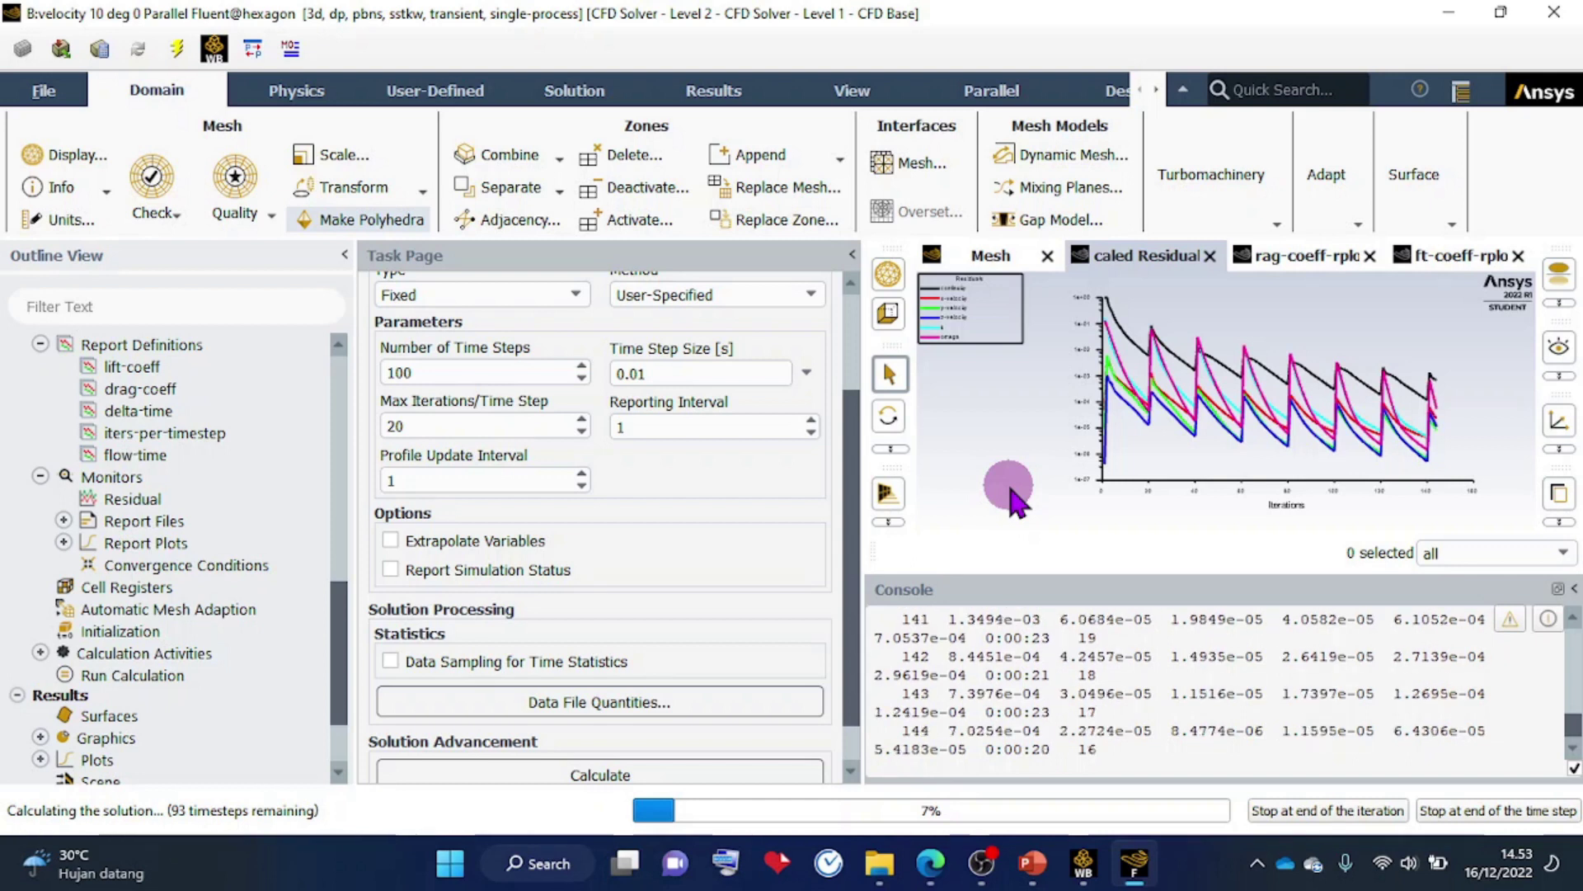
click(1310, 256)
click(1439, 279)
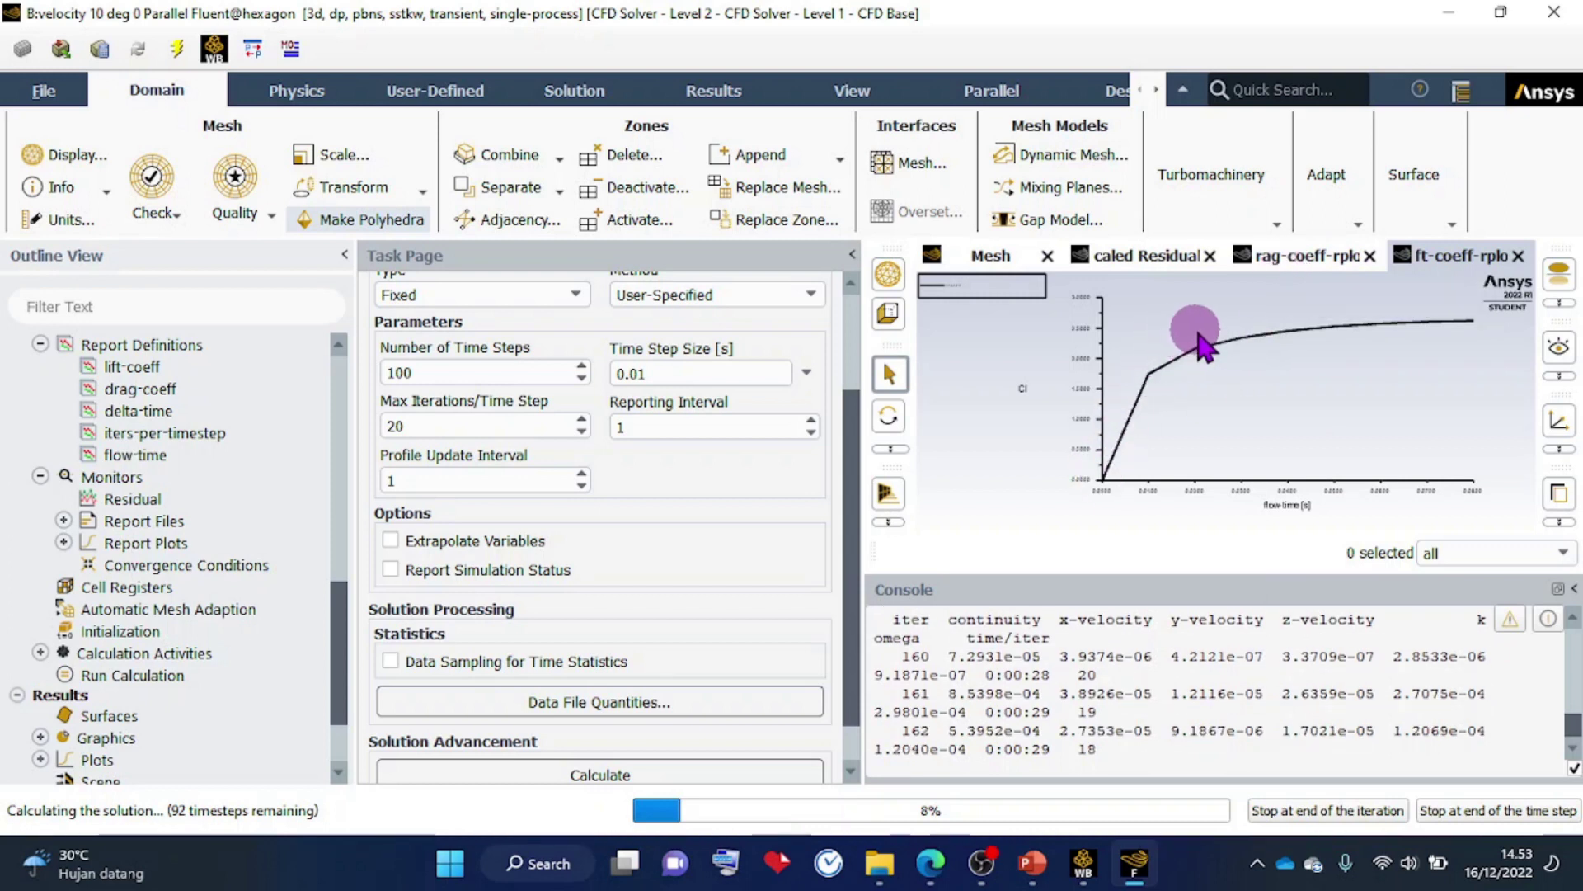
Compare the drag, scaled residuals and lift plots in turn while the remaining time steps calculate.
click(1315, 255)
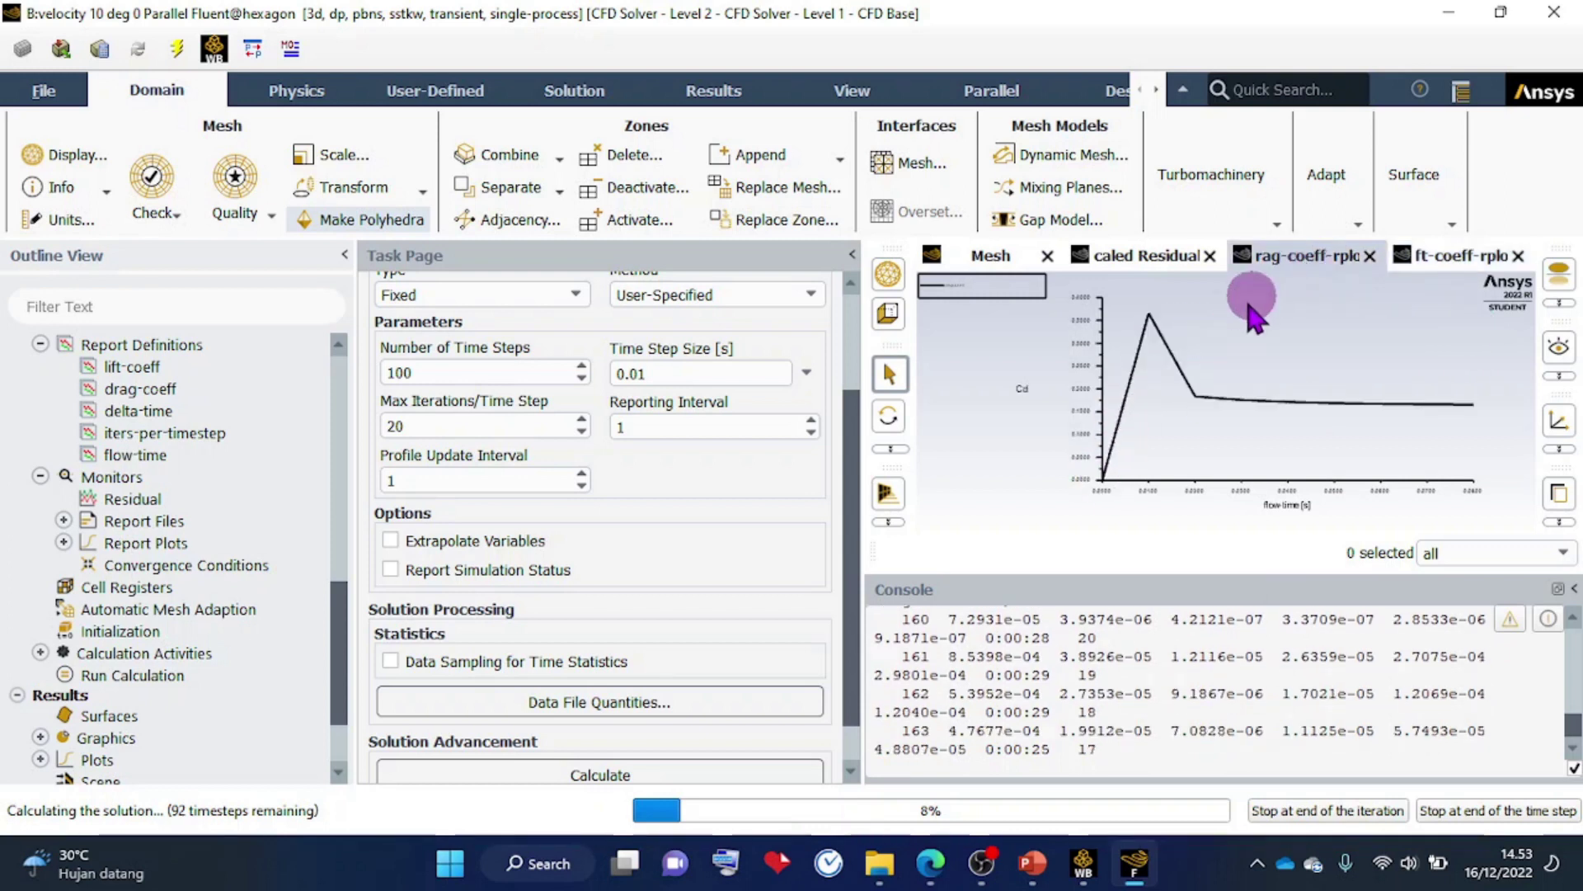
click(1146, 255)
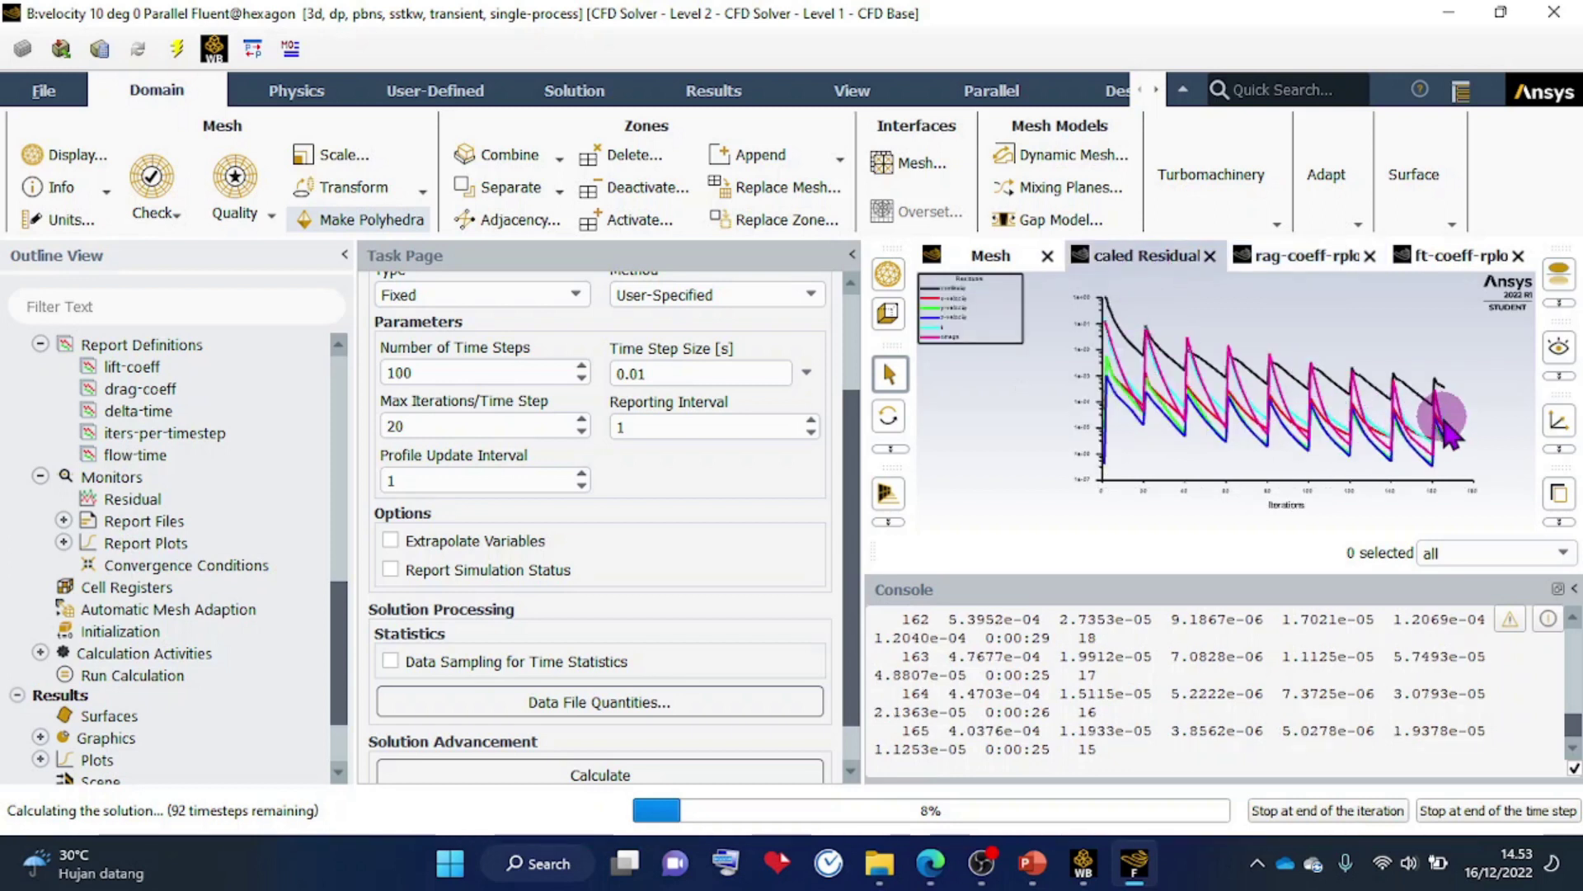
click(1318, 258)
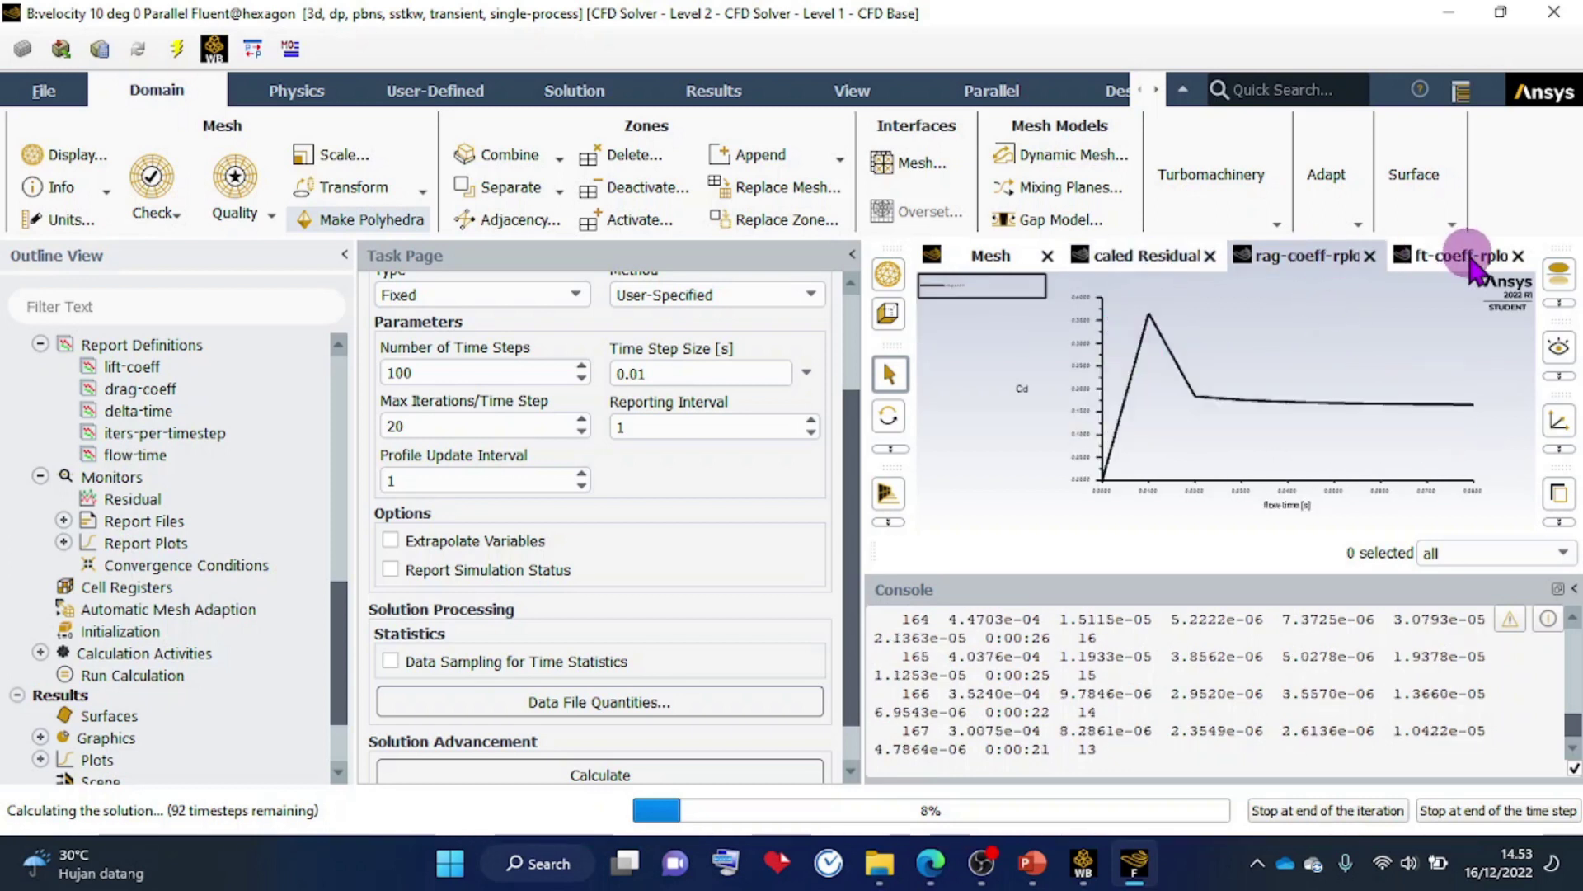
click(1453, 256)
click(1127, 265)
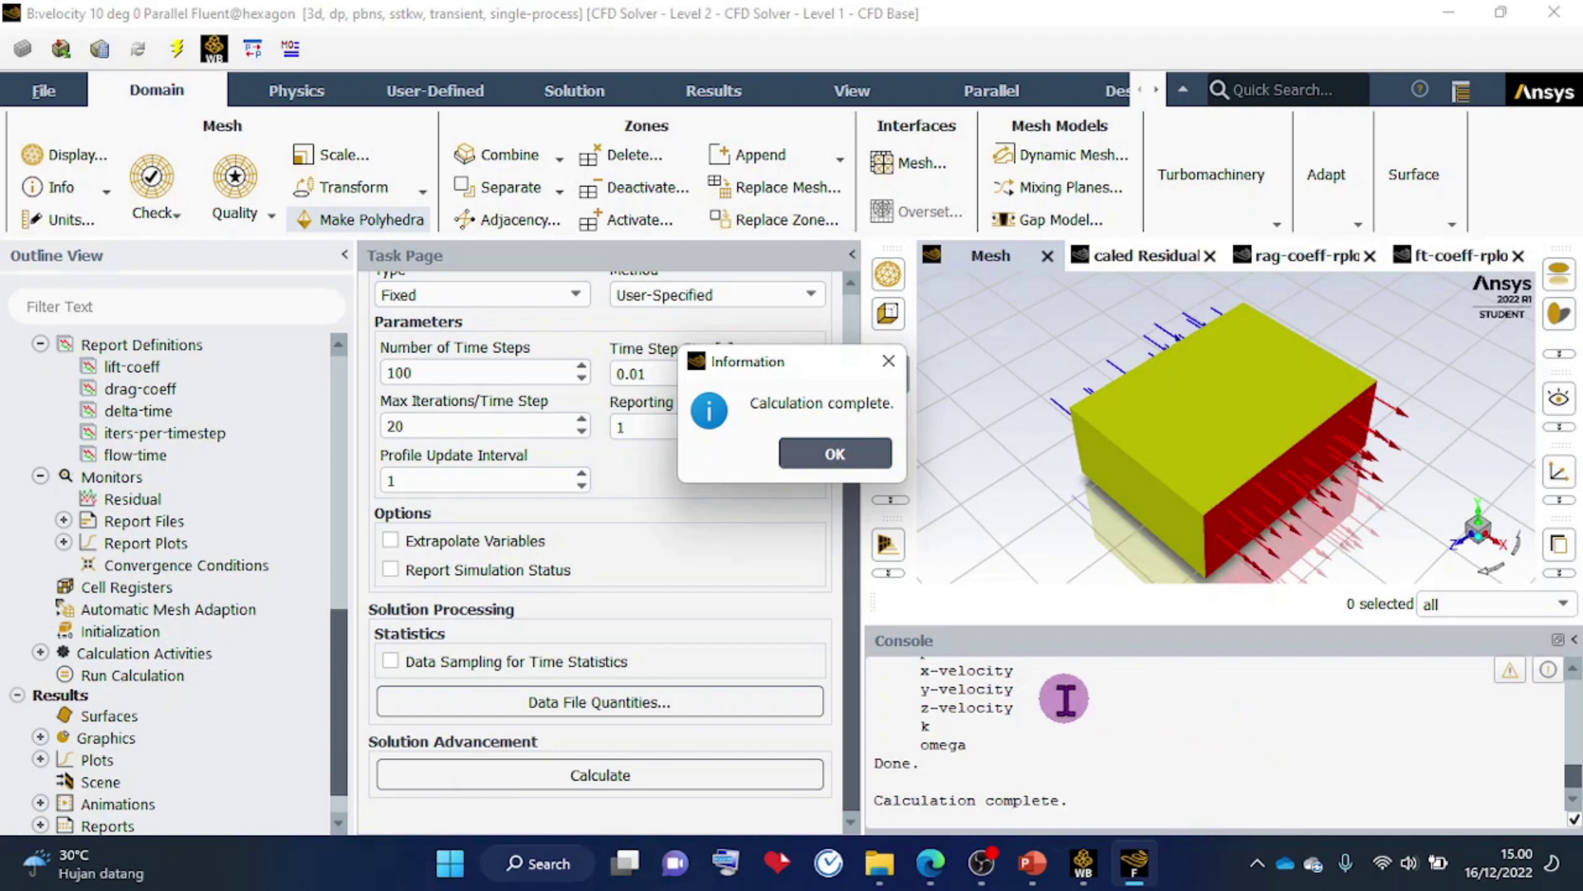
Acknowledge the calculation's completion and read back through the console for convergence messages and lift and drag coefficients of the last time steps.
click(835, 454)
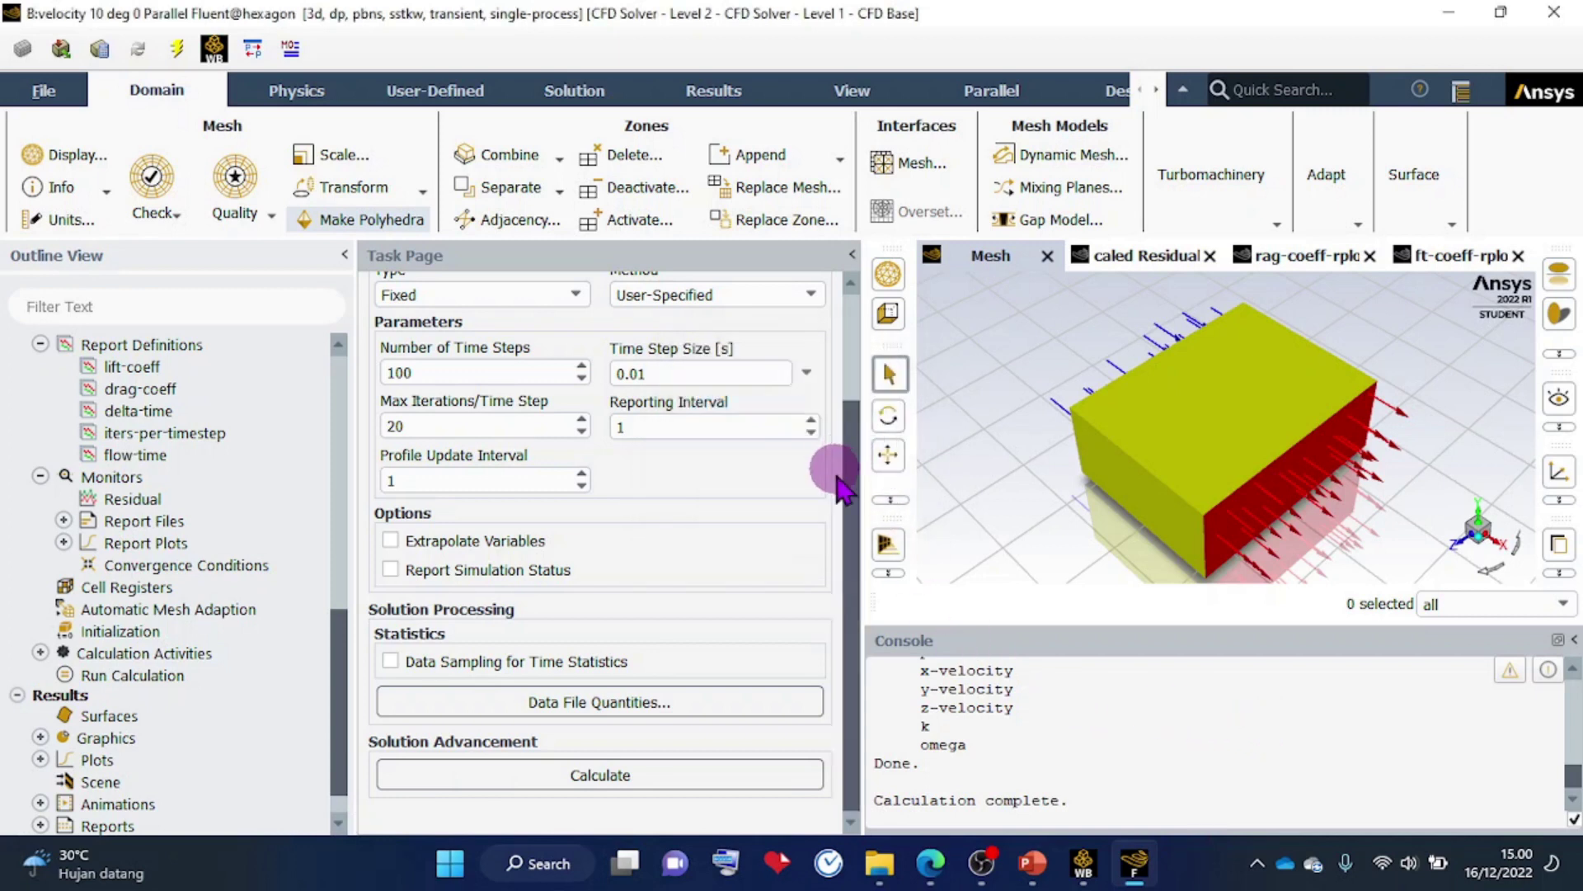
click(1567, 800)
drag(1565, 782, 1565, 776)
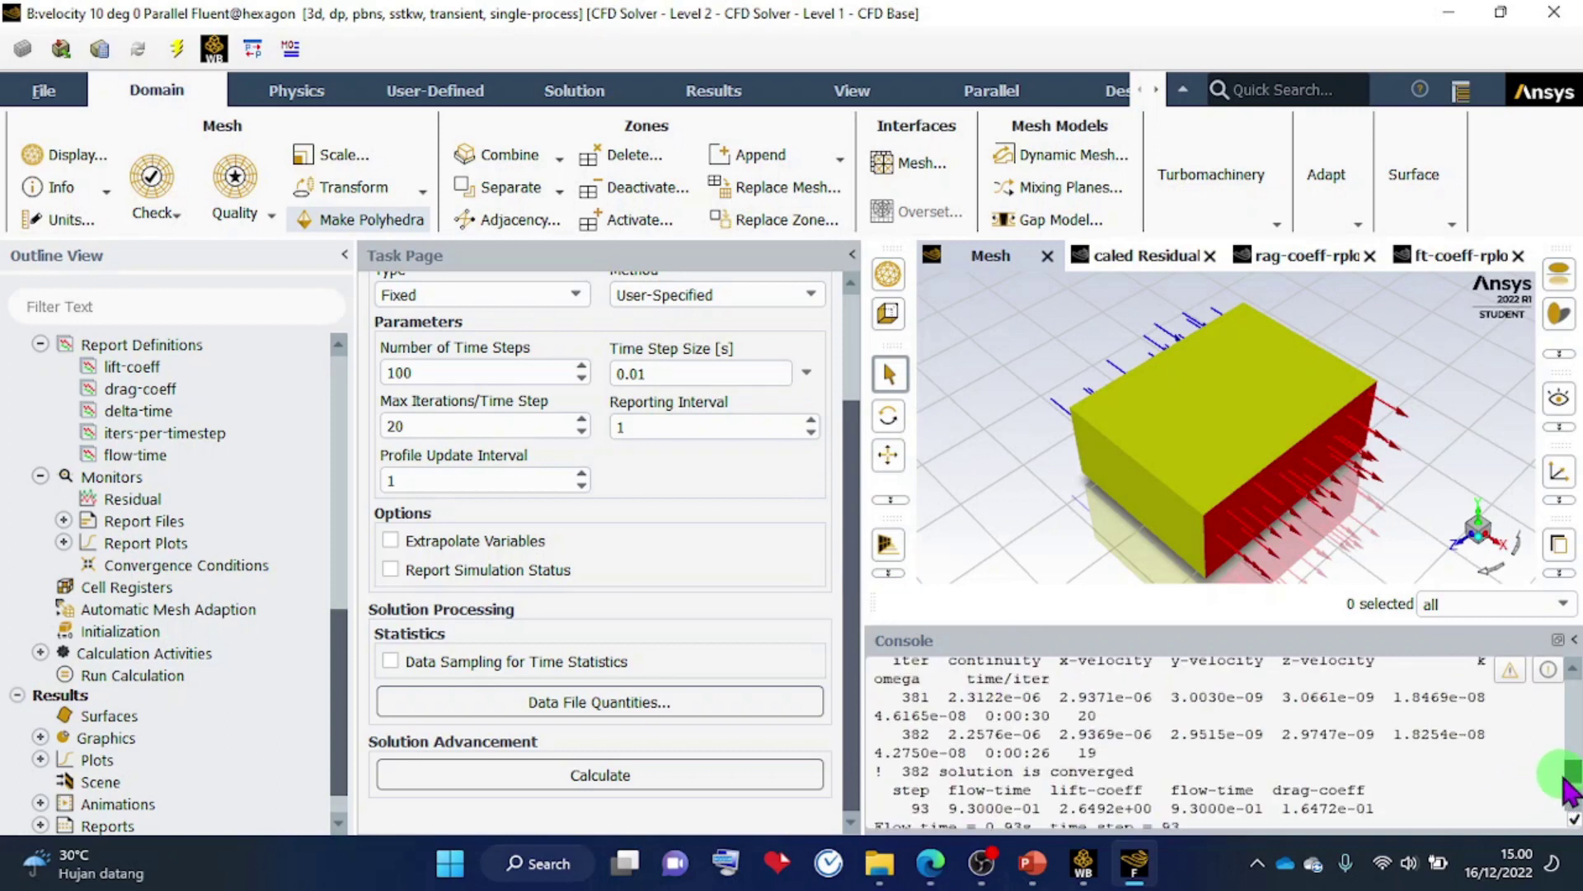
drag(903, 771, 1262, 773)
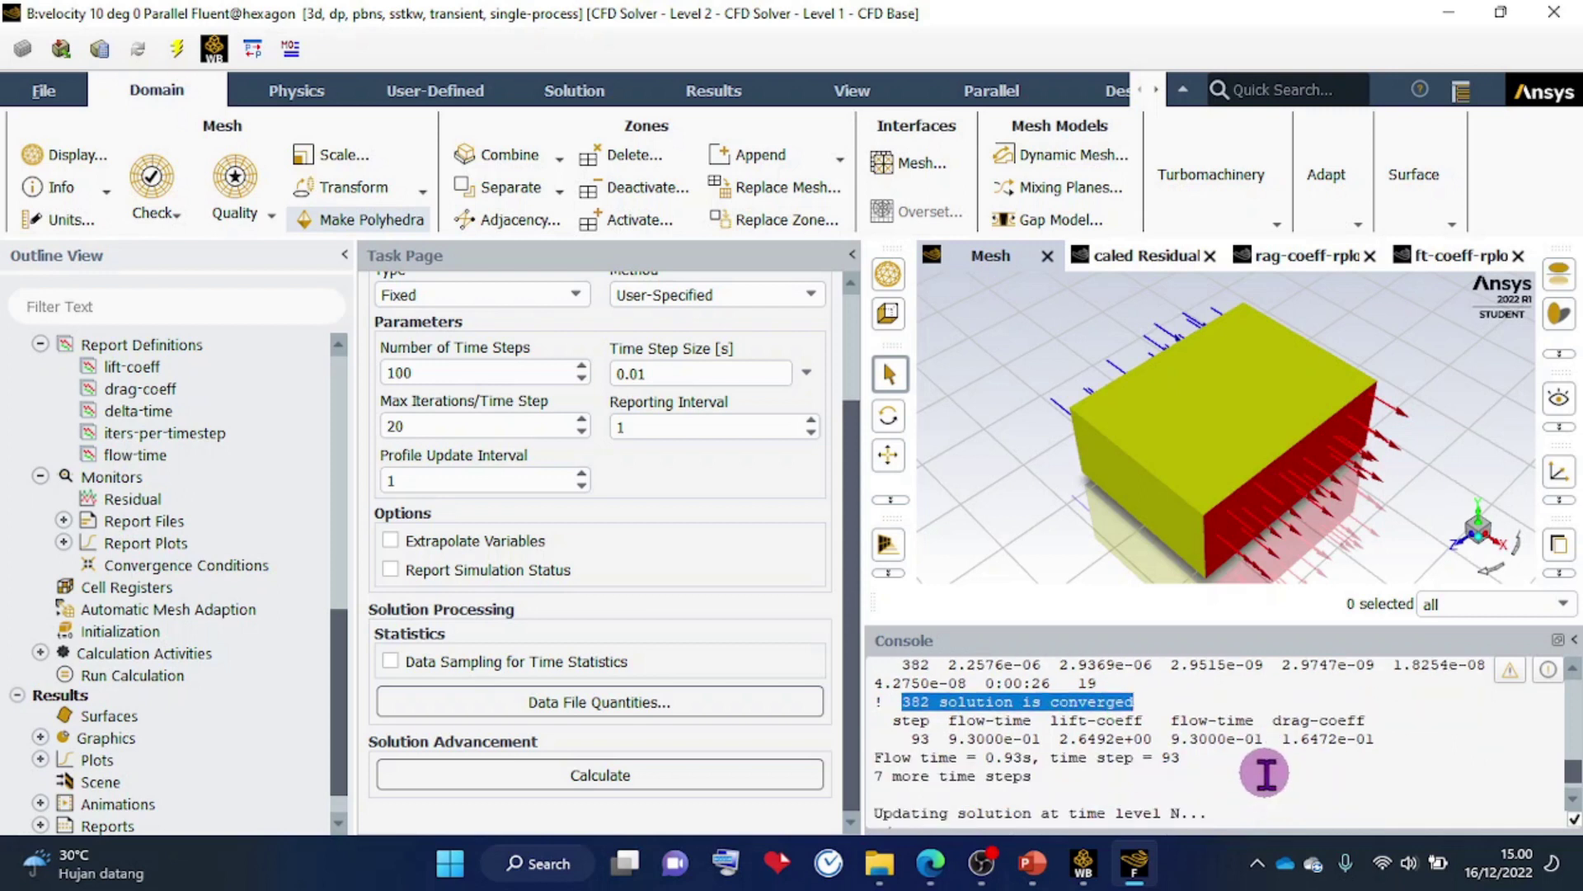
scroll(1266, 773, up, 2)
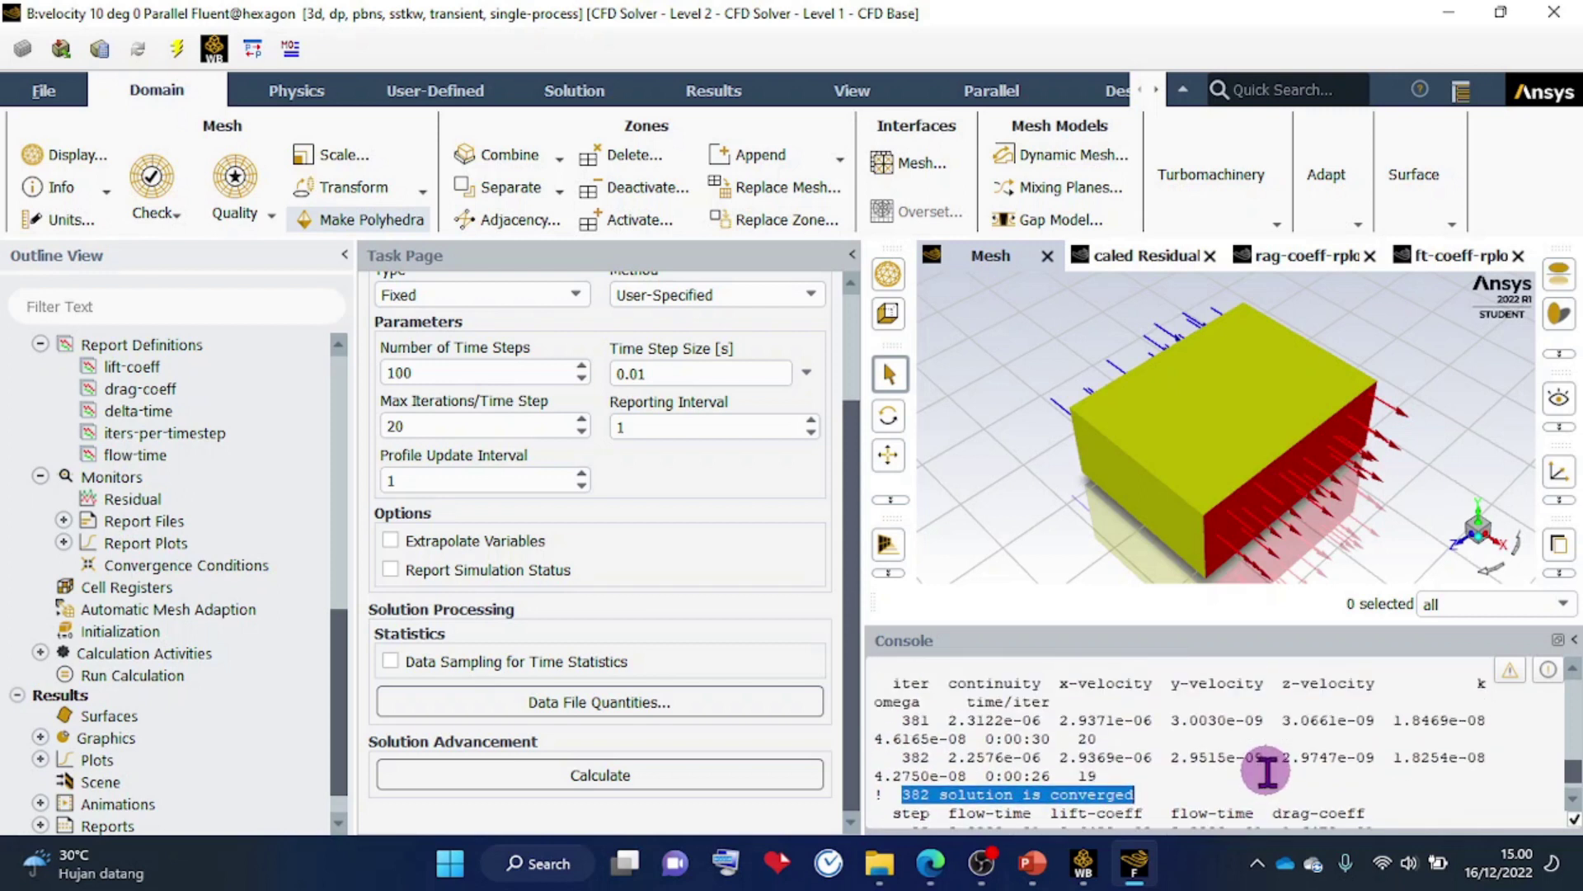
scroll(1268, 772, up, 2)
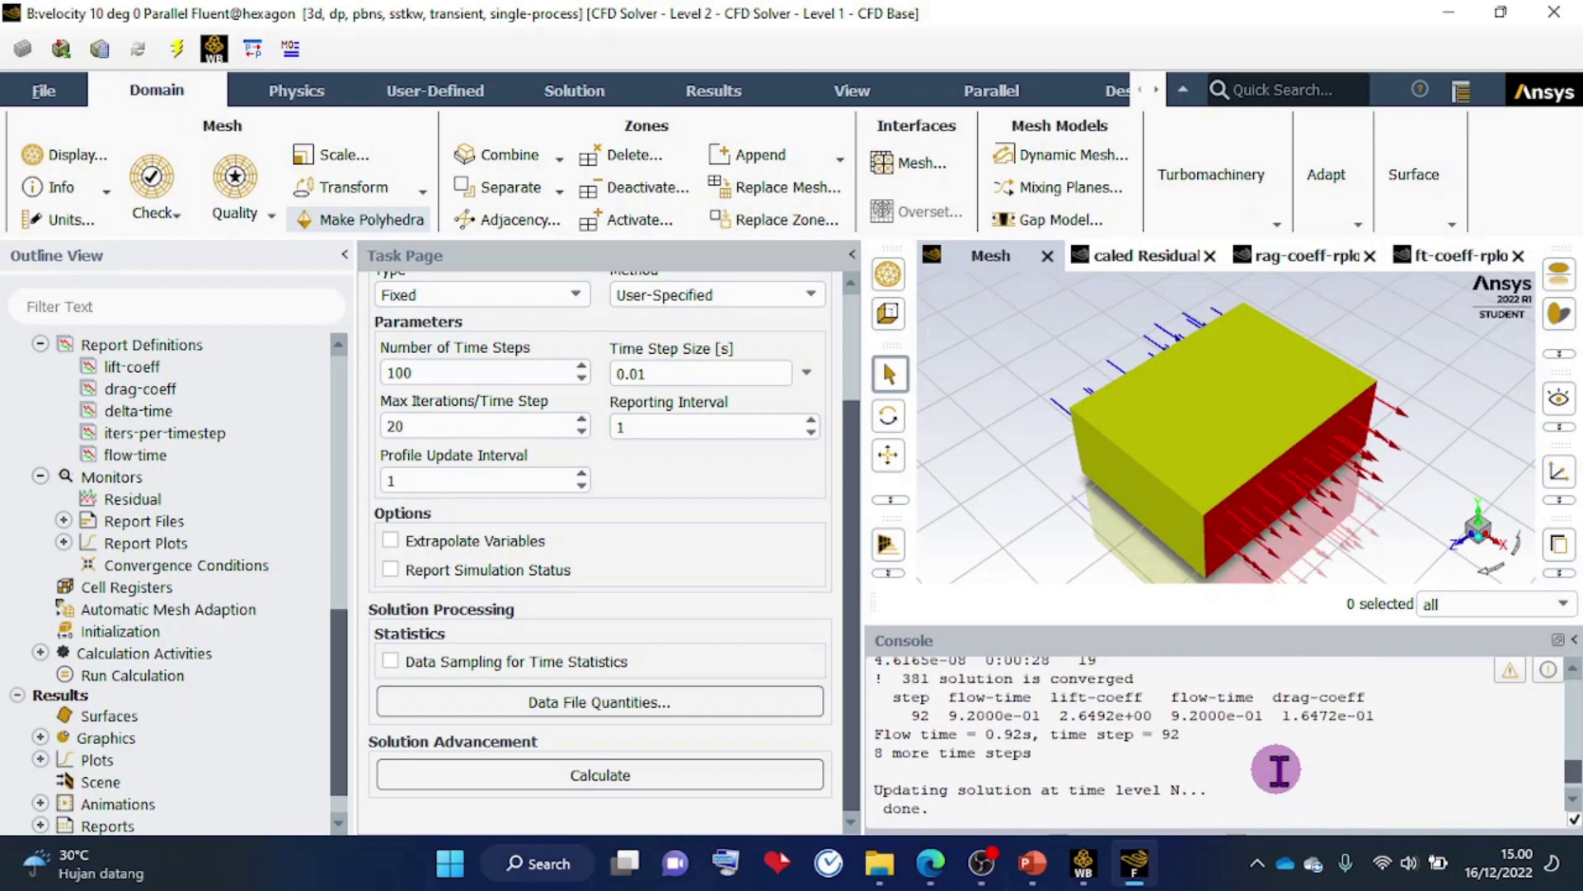
Examine the final scaled residuals, drag-coeff and lift-coeff plots, and return to the mesh display.
click(1175, 262)
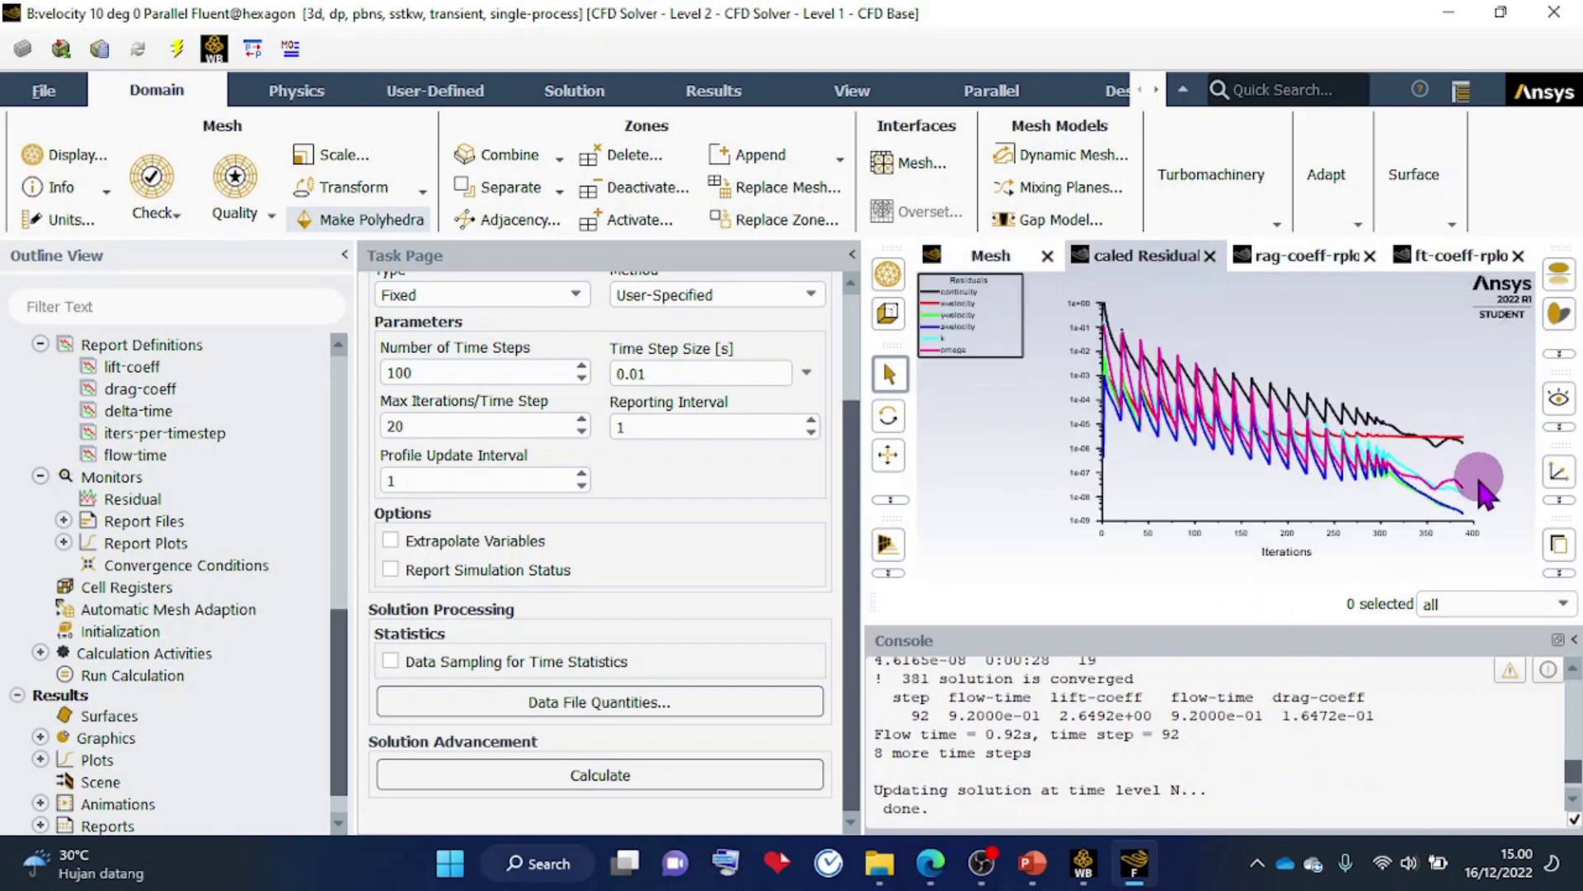
click(1305, 262)
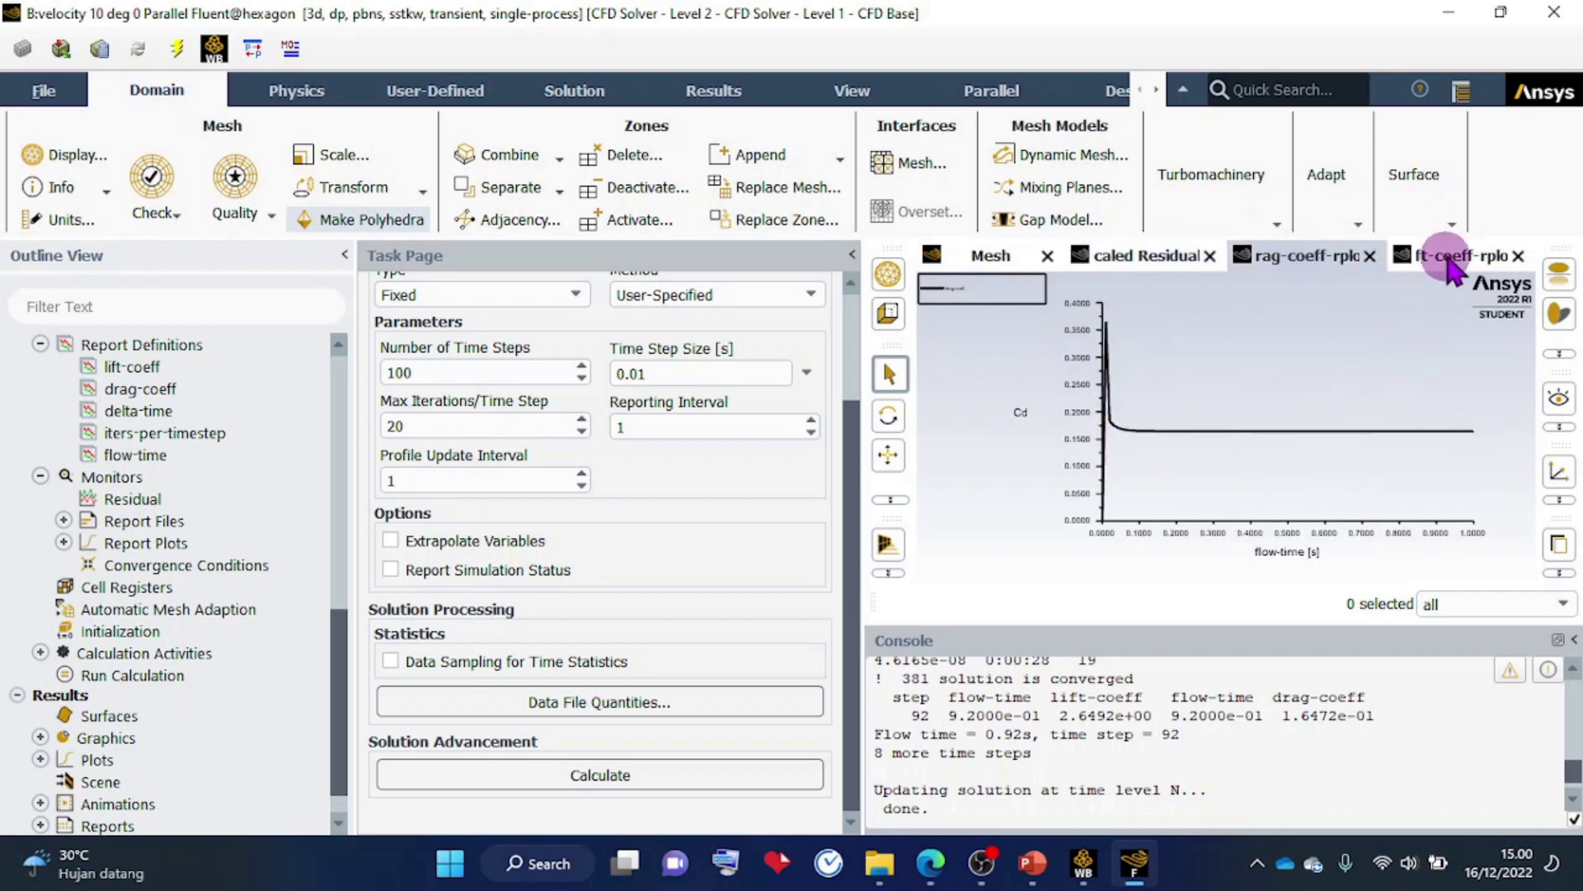
click(1435, 256)
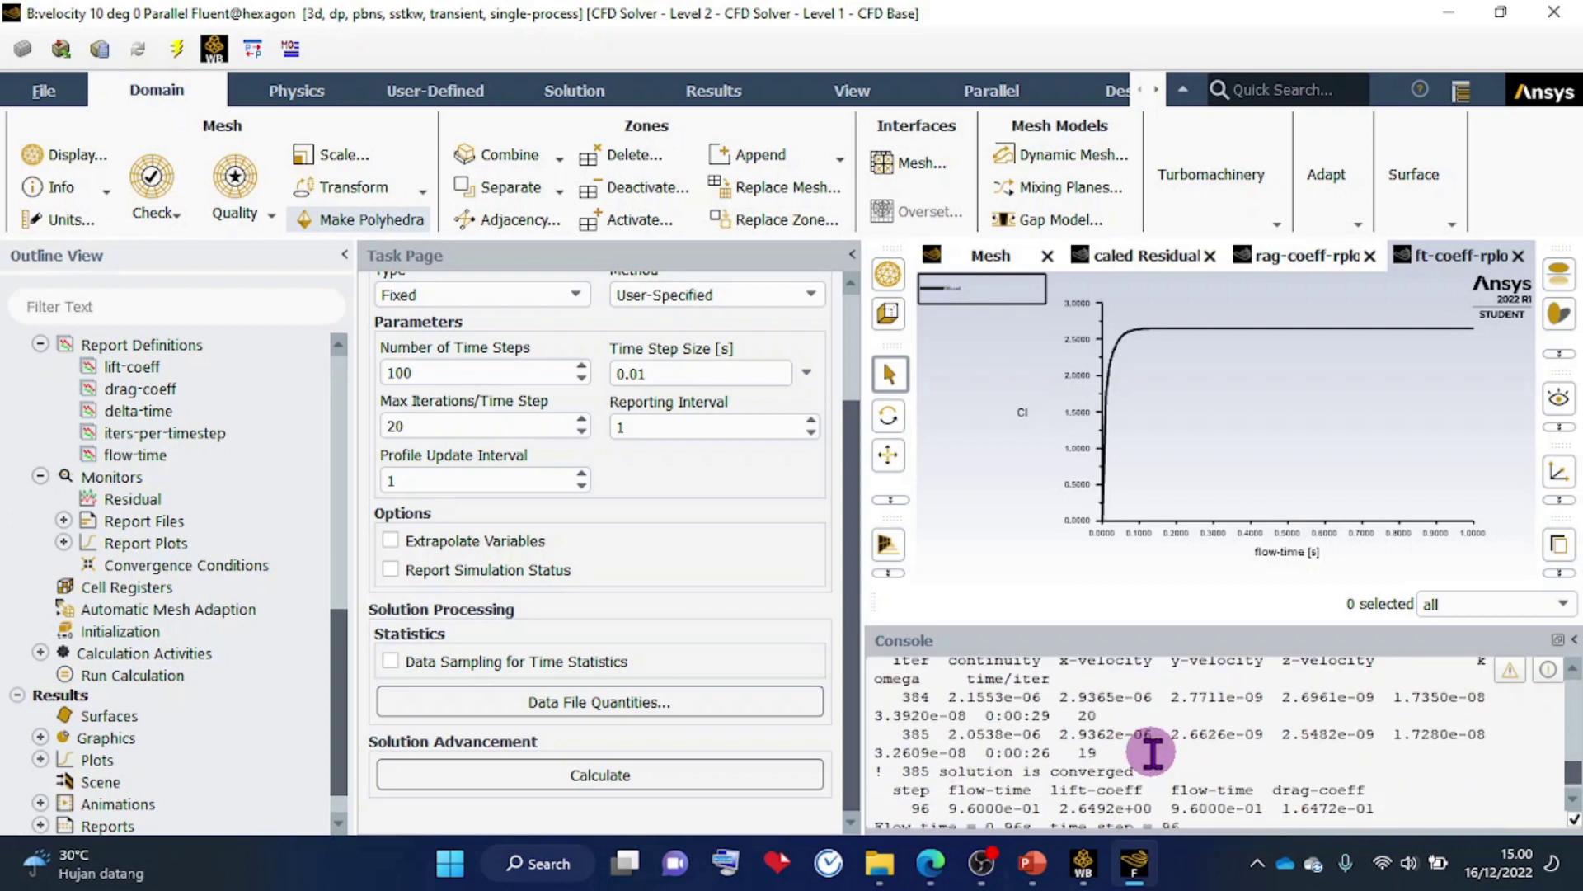
click(1005, 255)
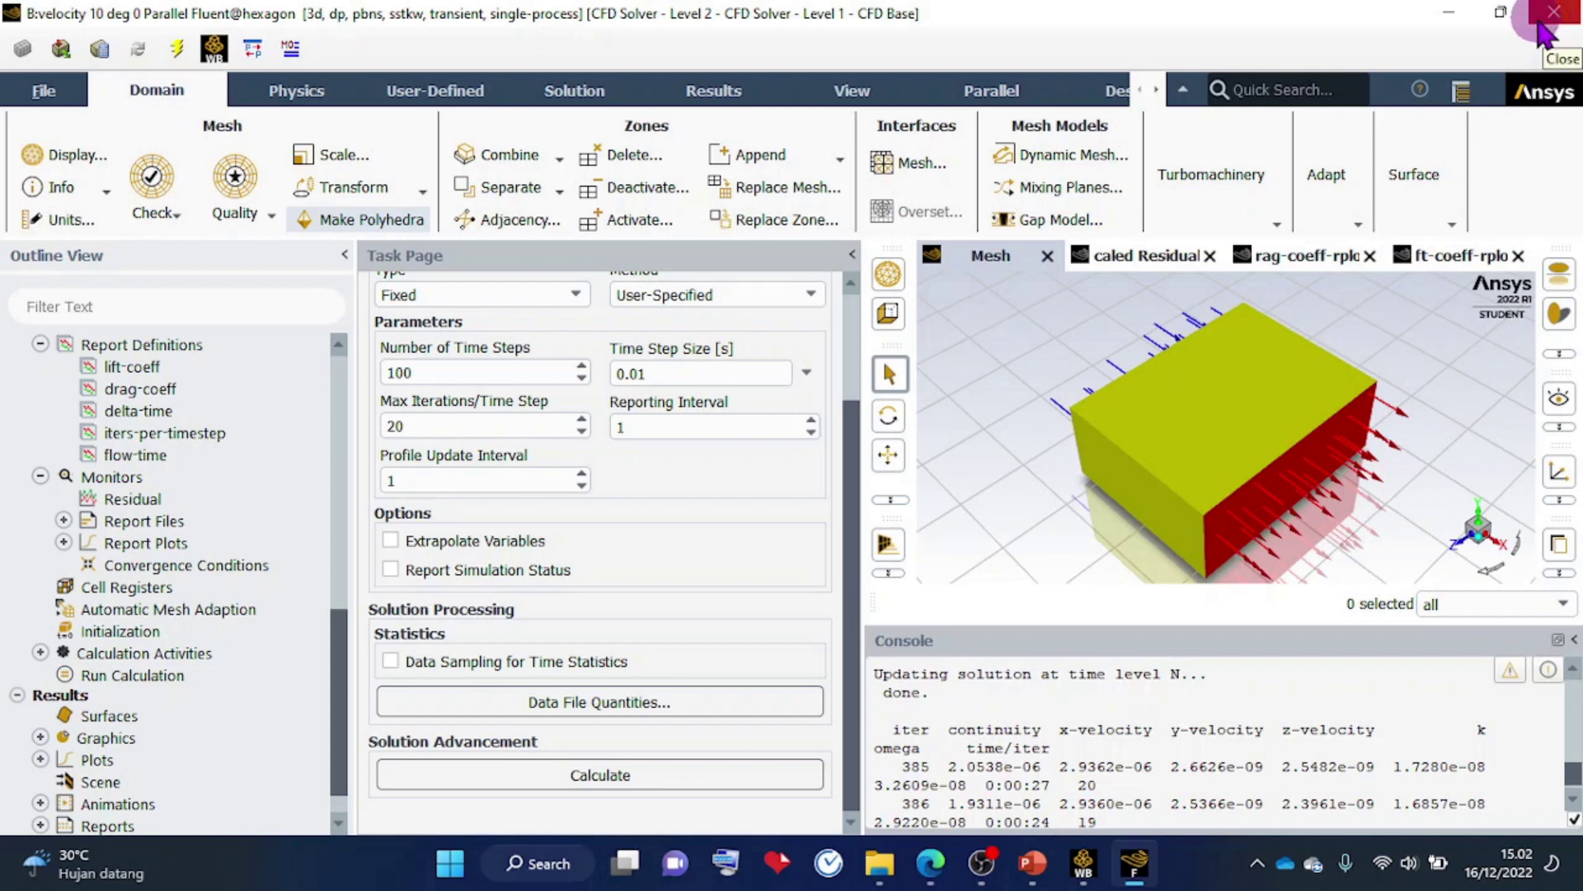
Switch to Workbench, save the NACA3812 wing project with the solved velocity 10 deg 0 case, and close the program.
mouse_move(1097, 872)
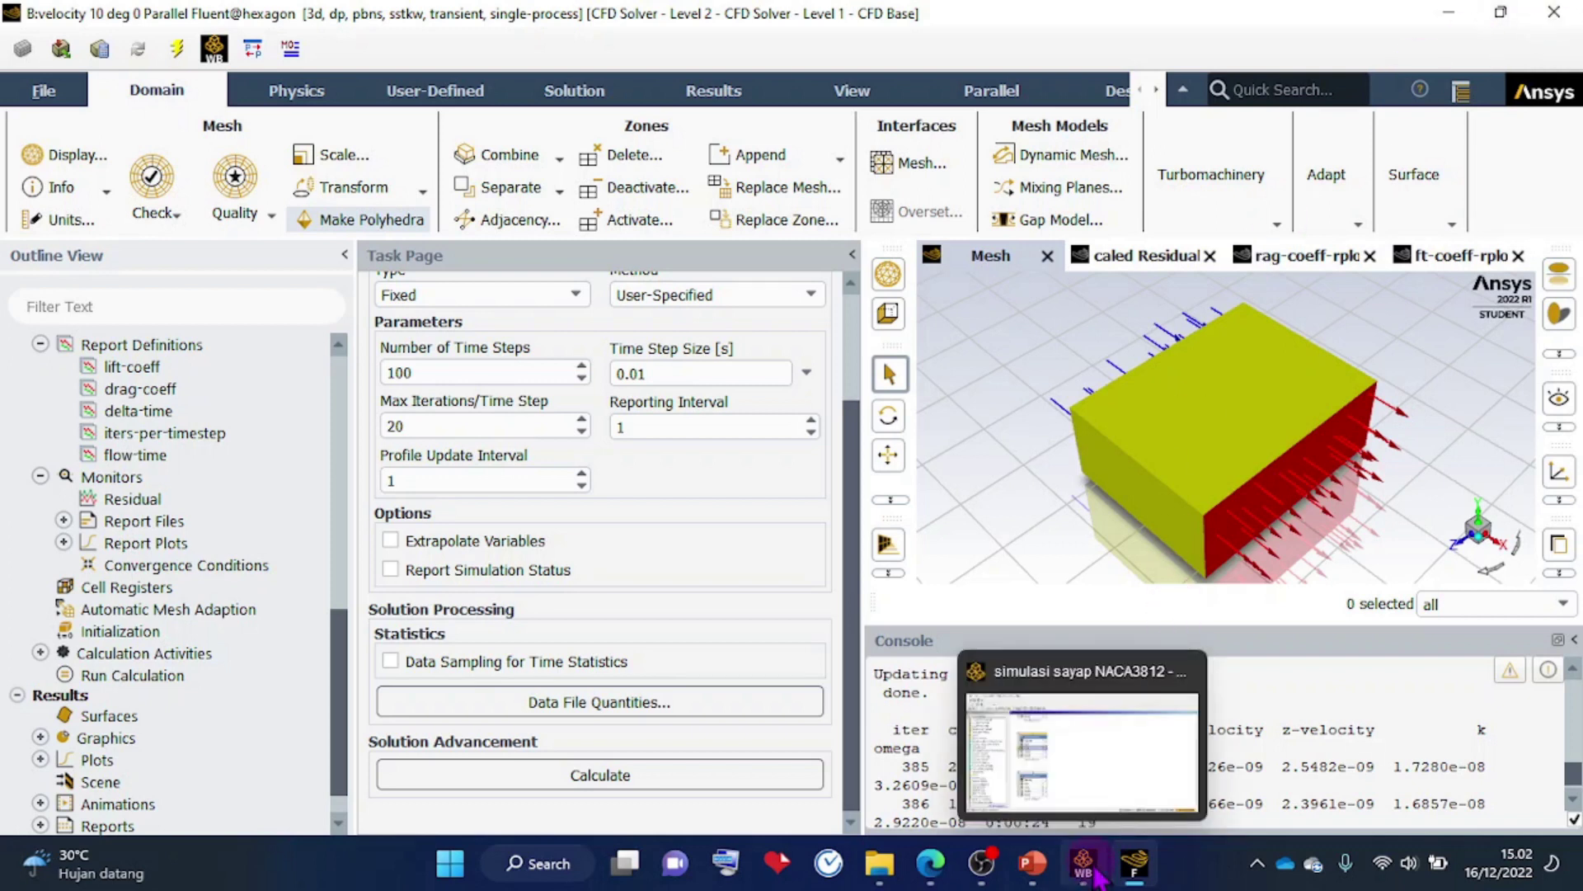
click(1096, 874)
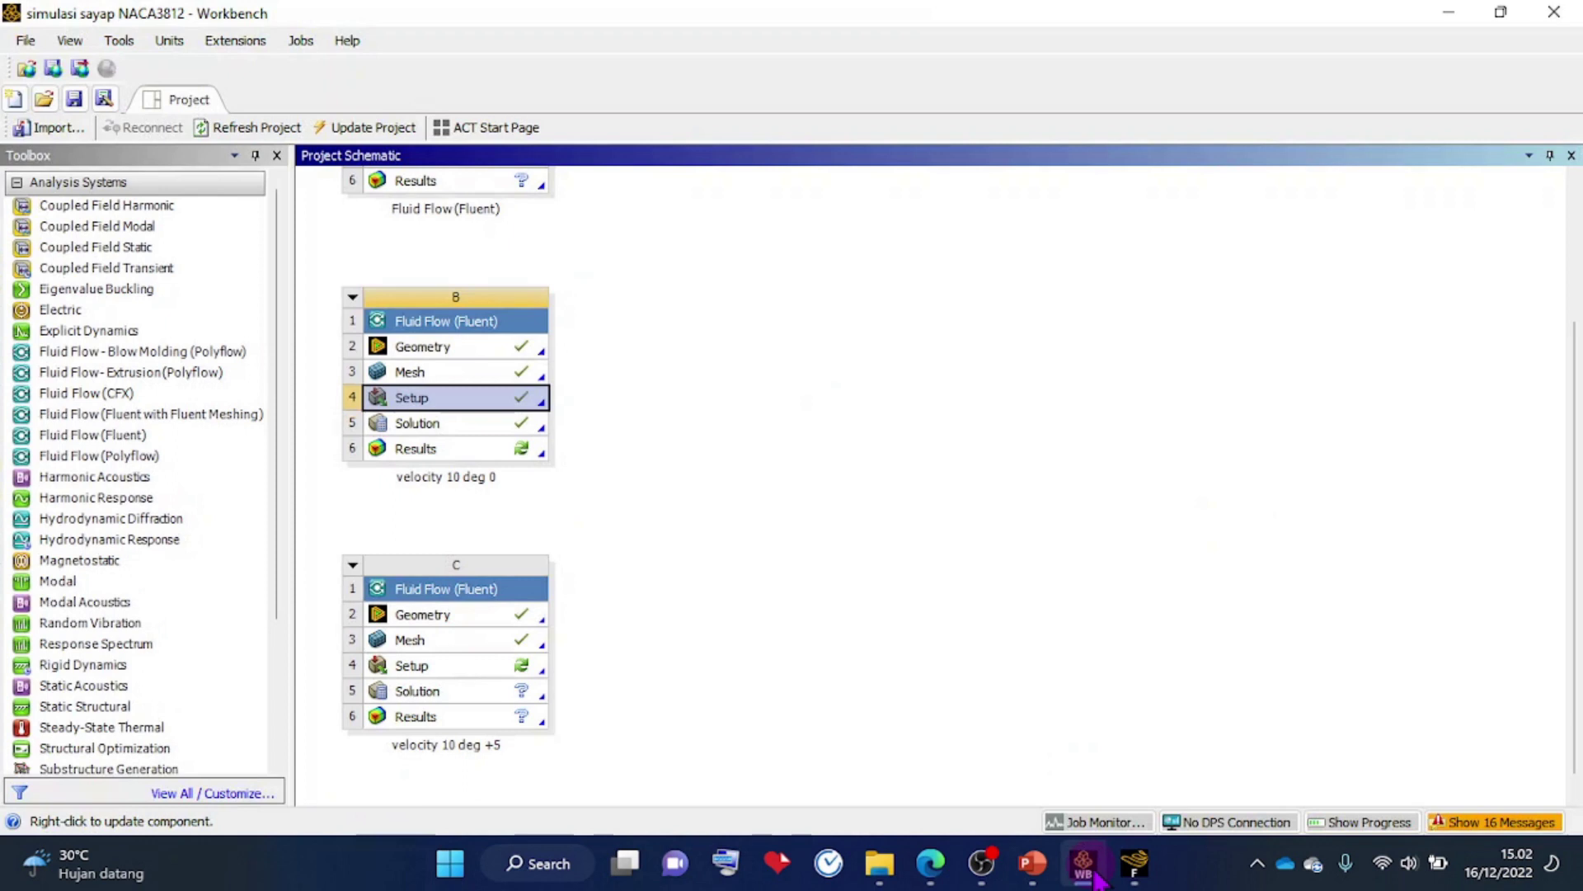
click(467, 425)
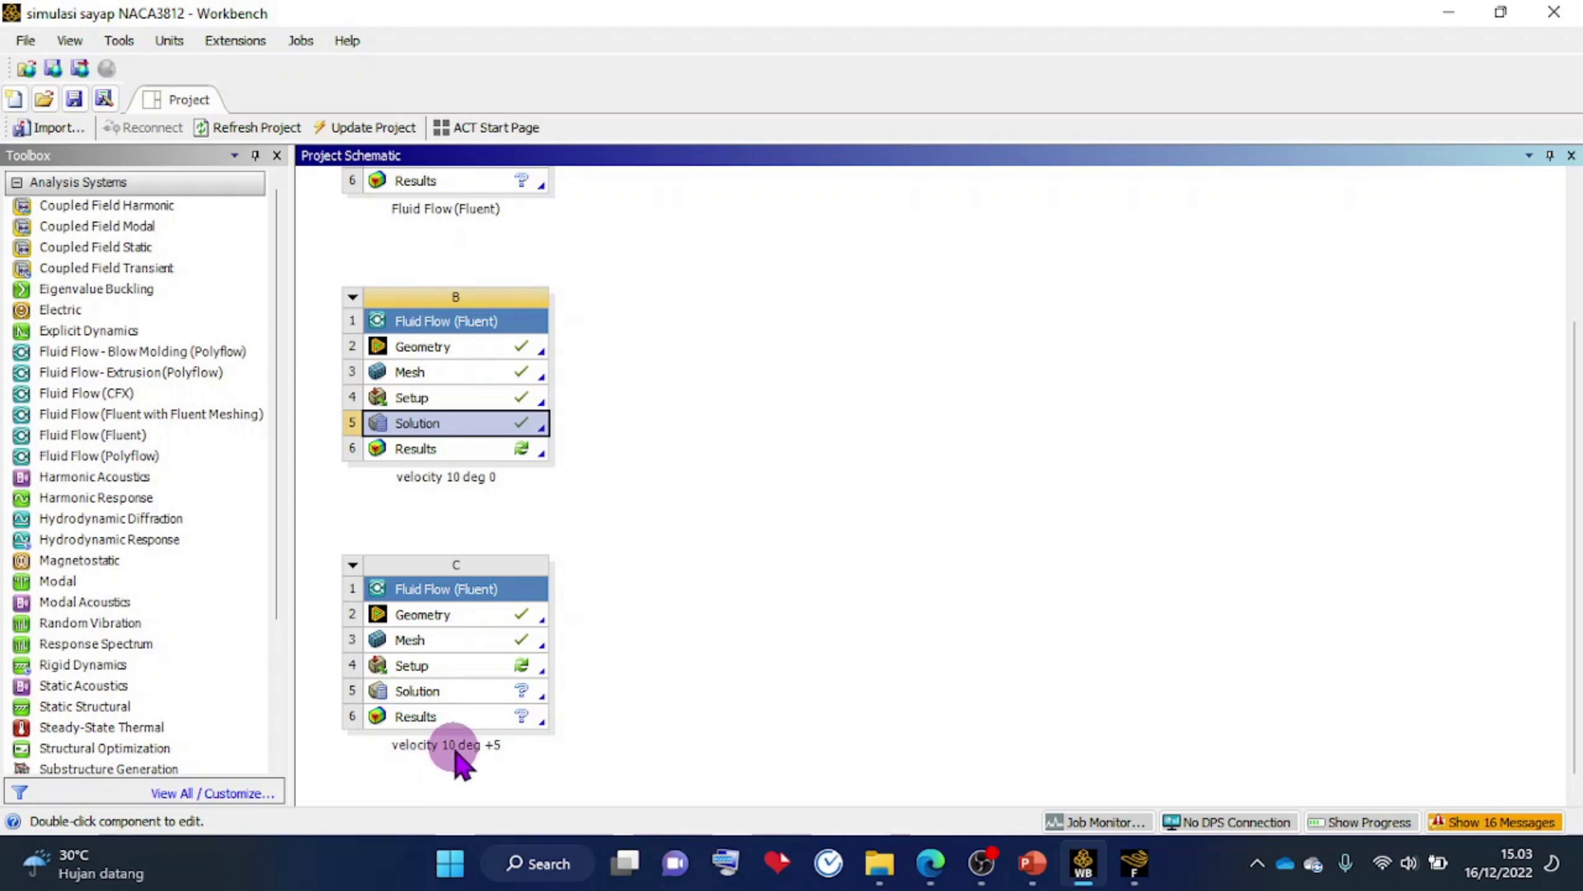
click(74, 99)
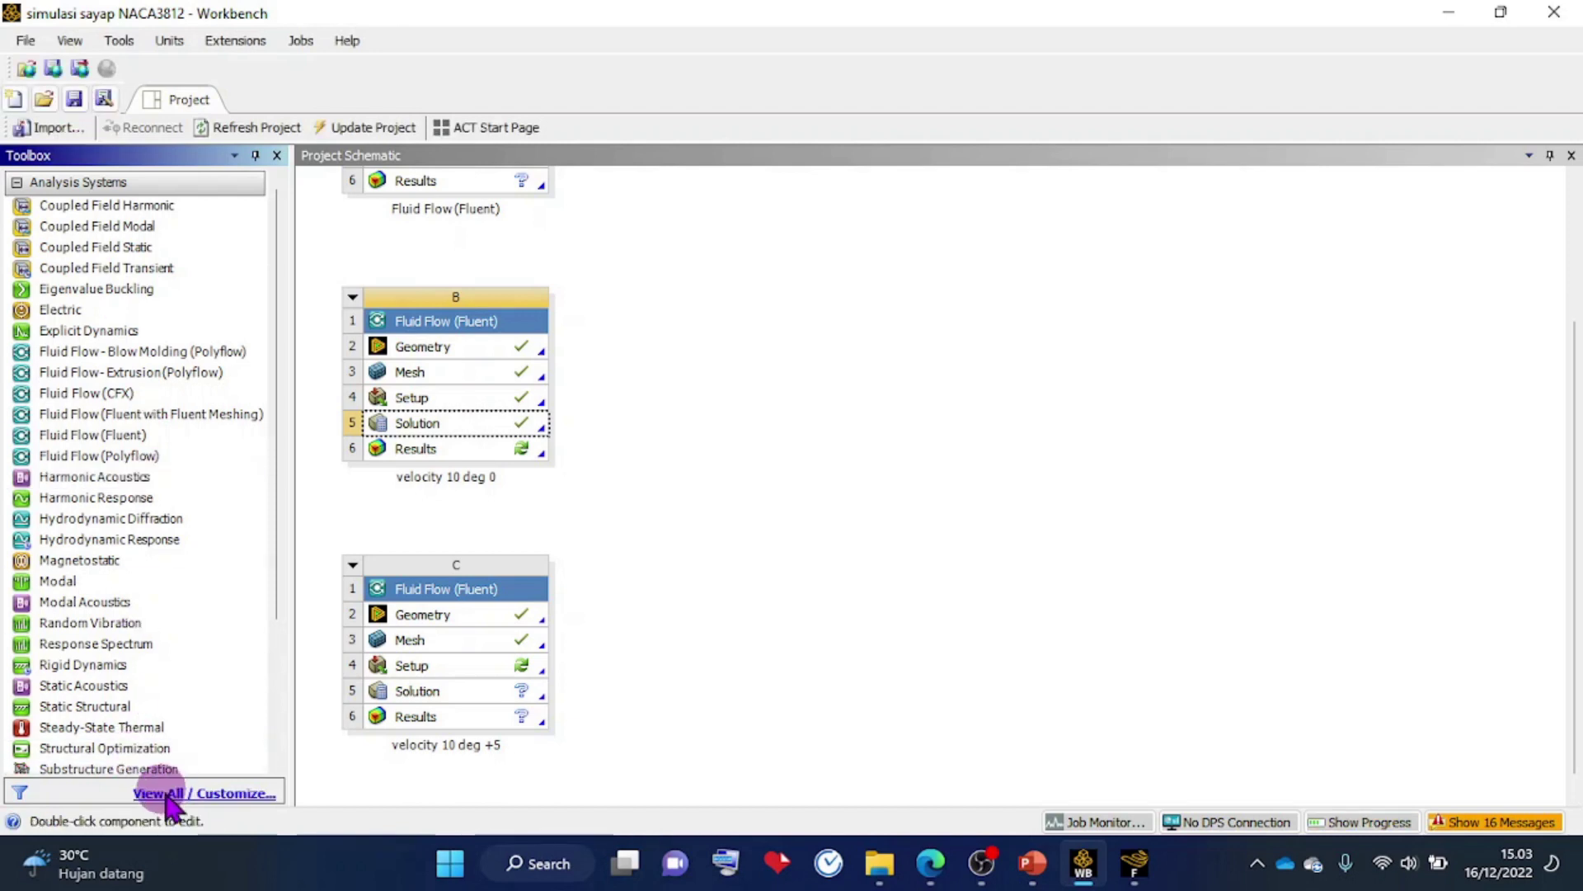
click(1540, 13)
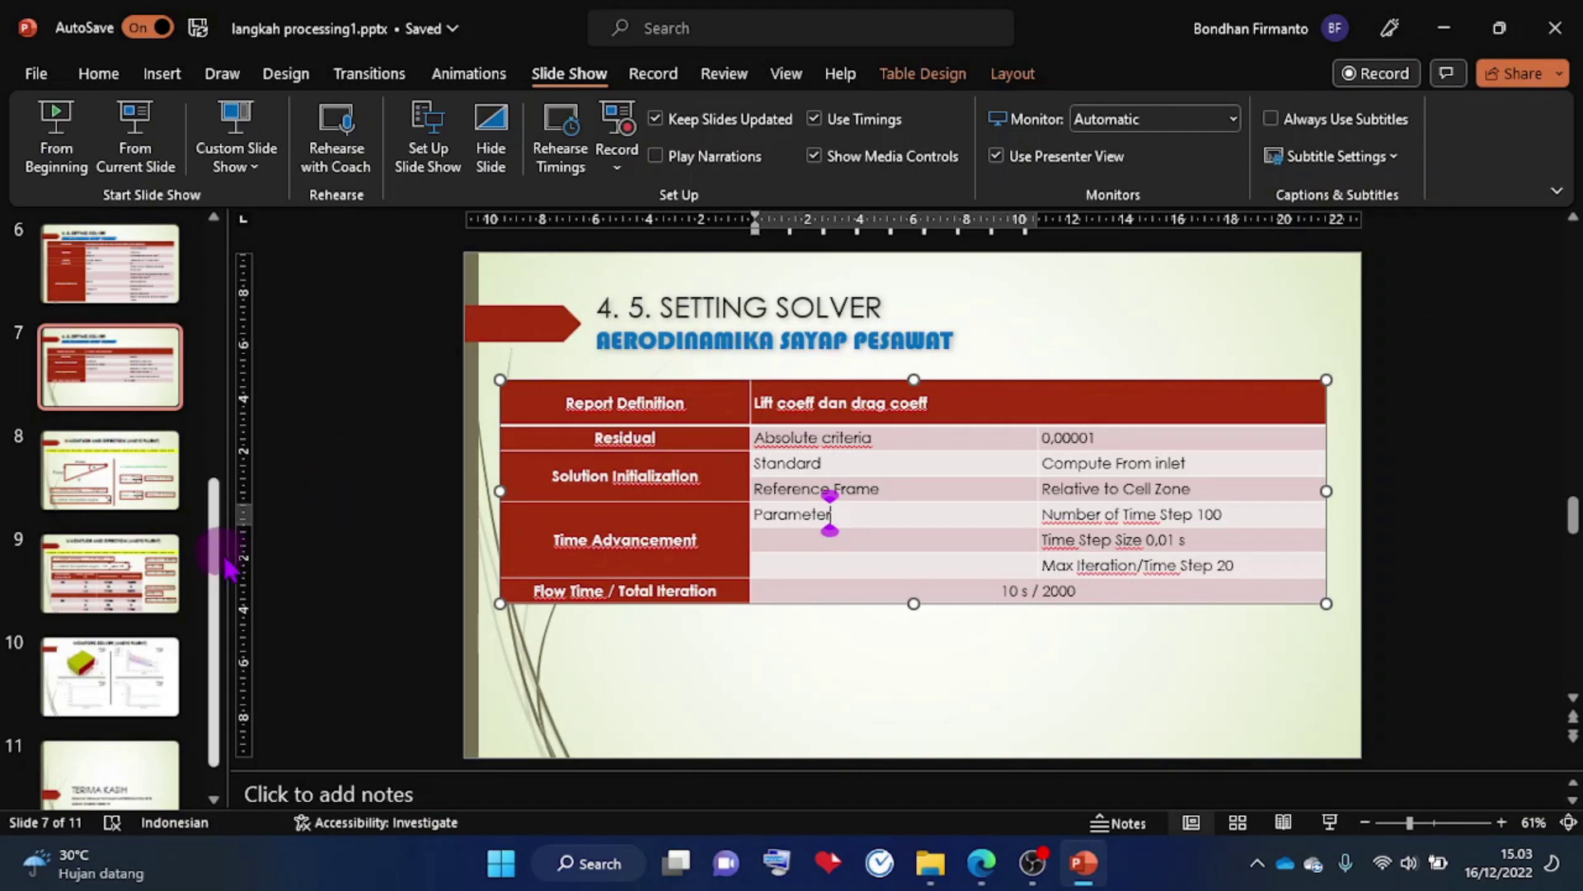
Go back to the title slide of the langkah processing1.pptx presentation and dismiss the OneDrive deleted-files reminder.
drag(224, 569, 247, 220)
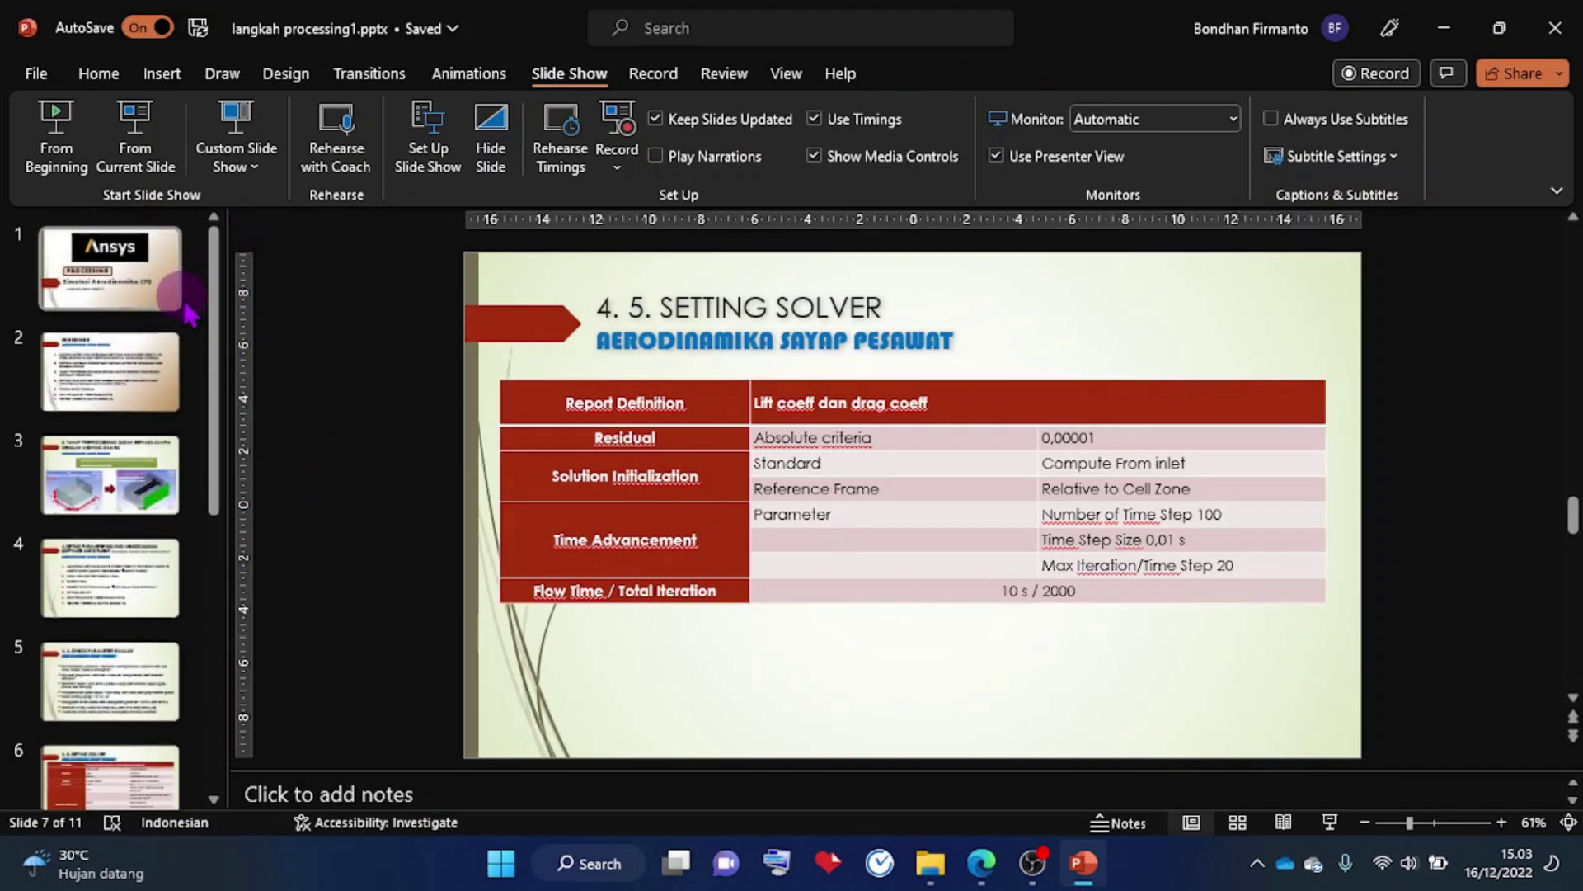
click(188, 312)
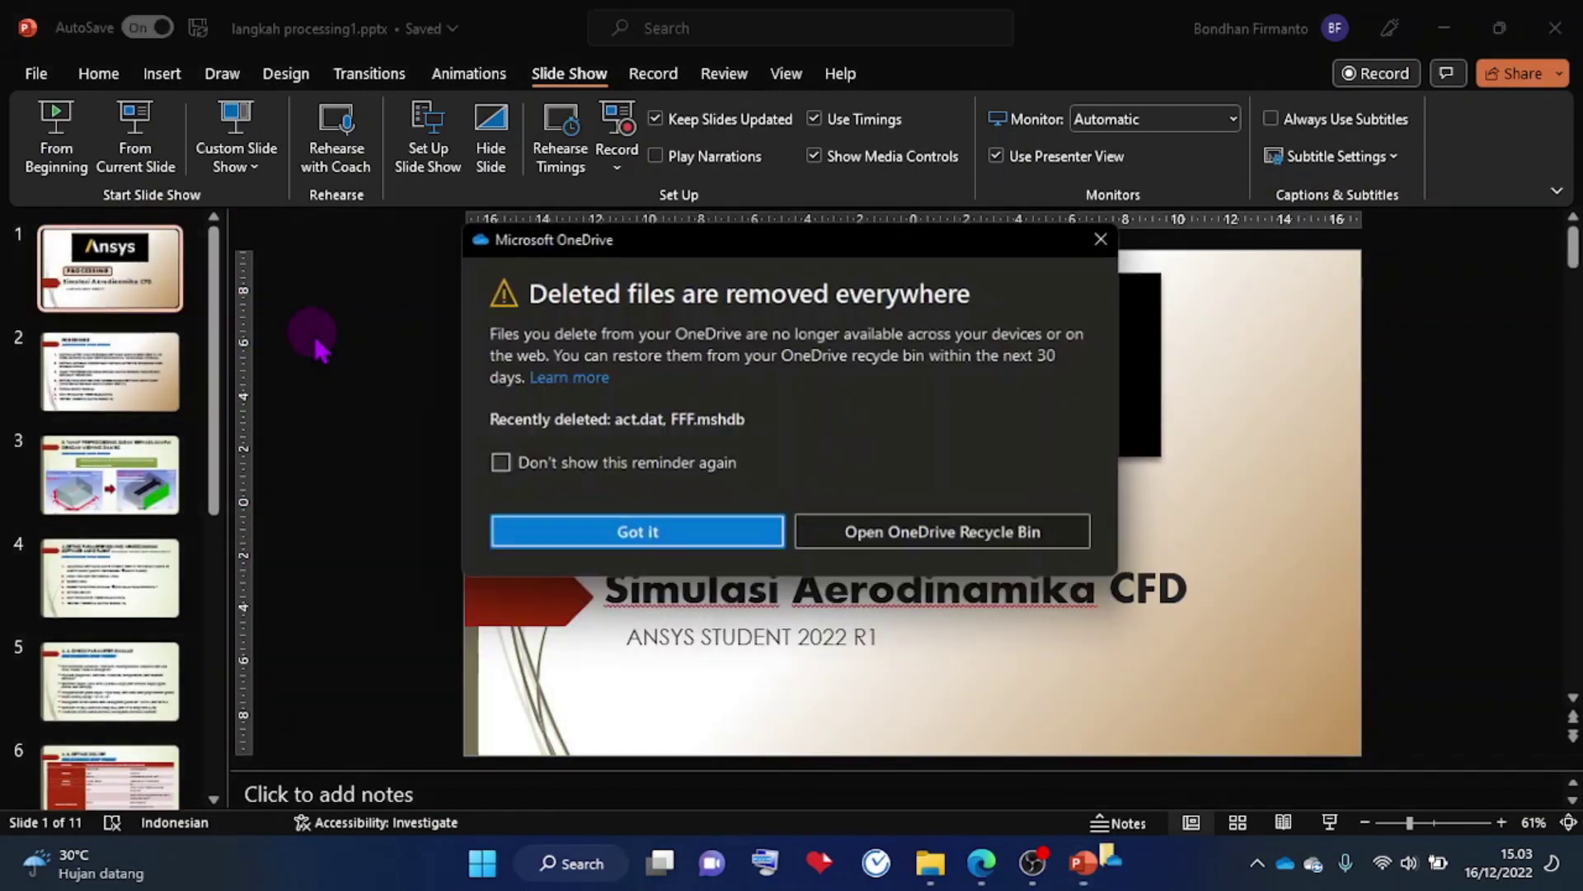
click(683, 544)
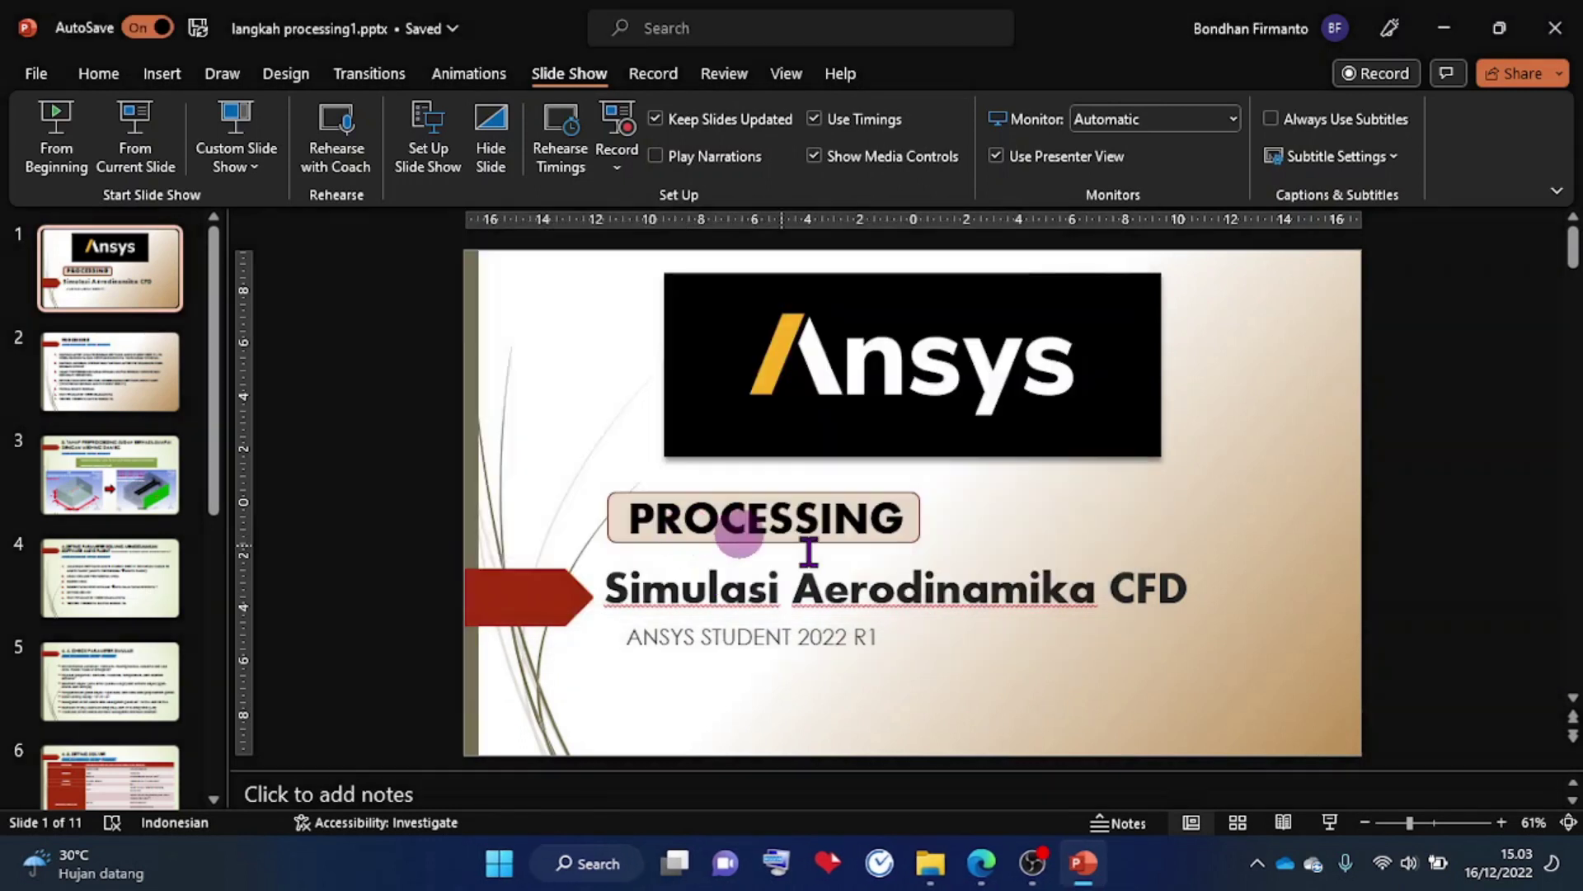